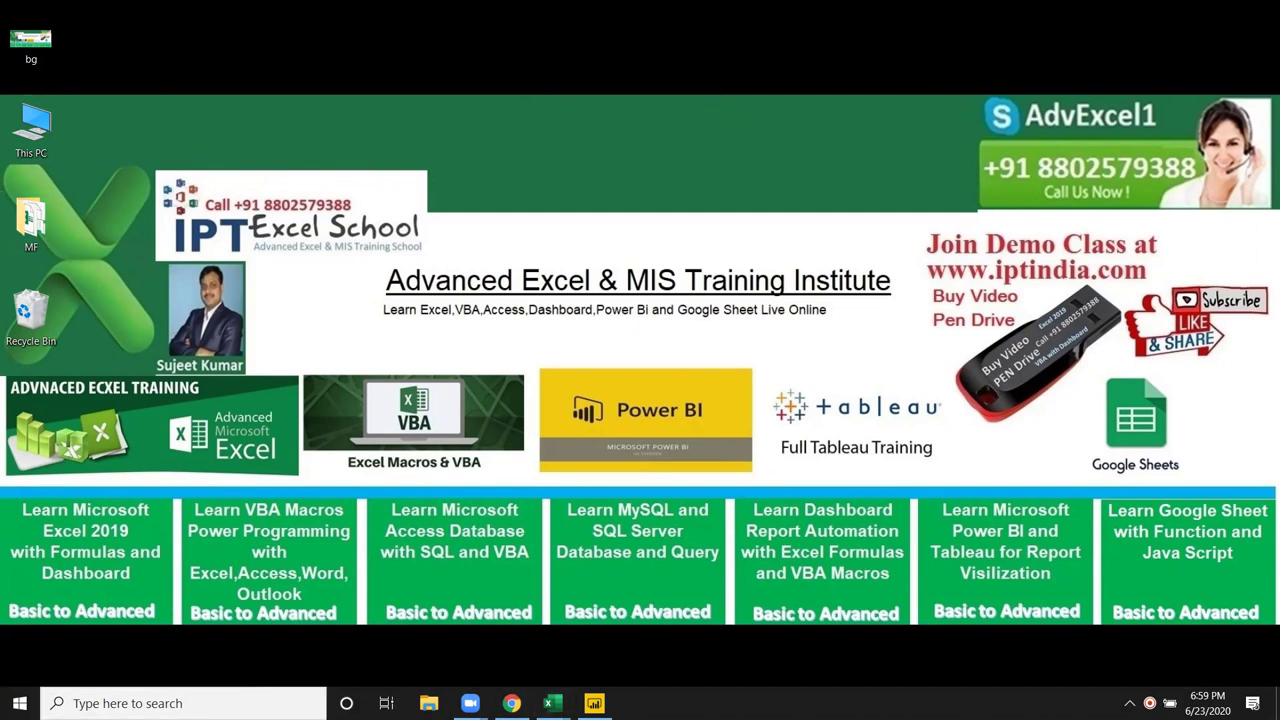
Step: Bring up the PQ Excel workbook and flip between its D1 and D2 sheets
{"action": "mouse_move", "coordinate": [594, 703]}
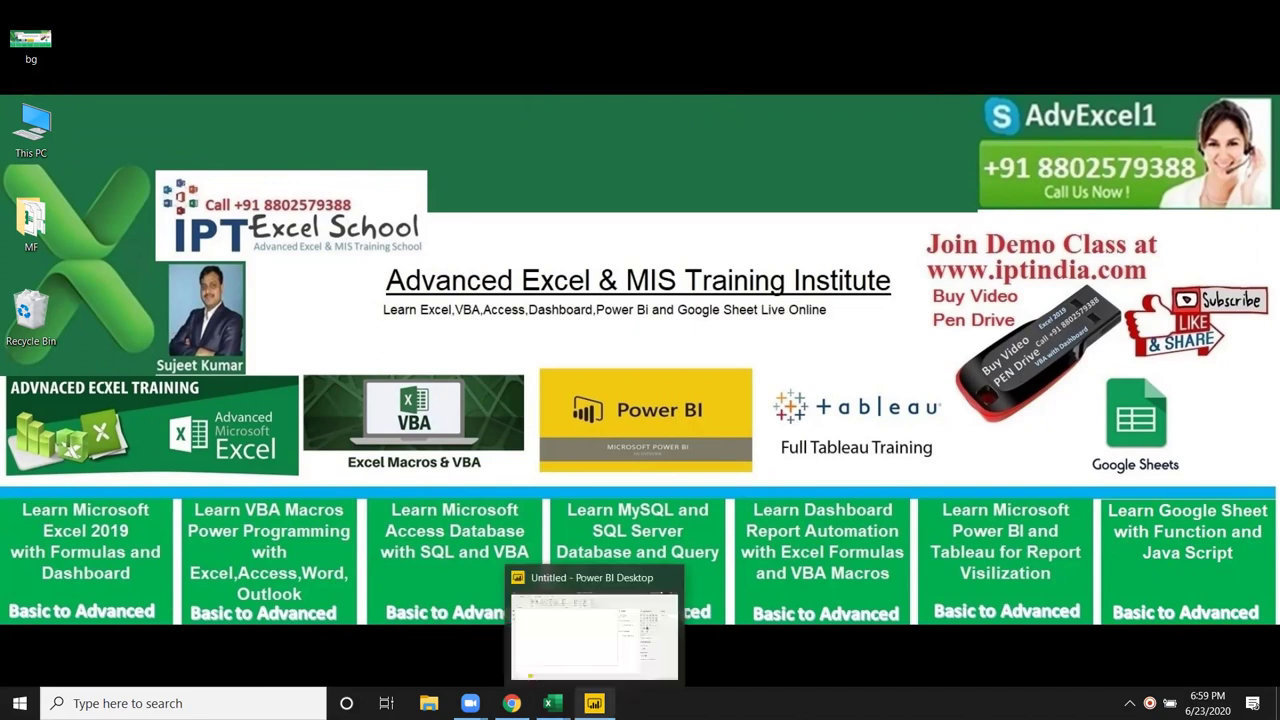
{"action": "mouse_move", "coordinate": [544, 700]}
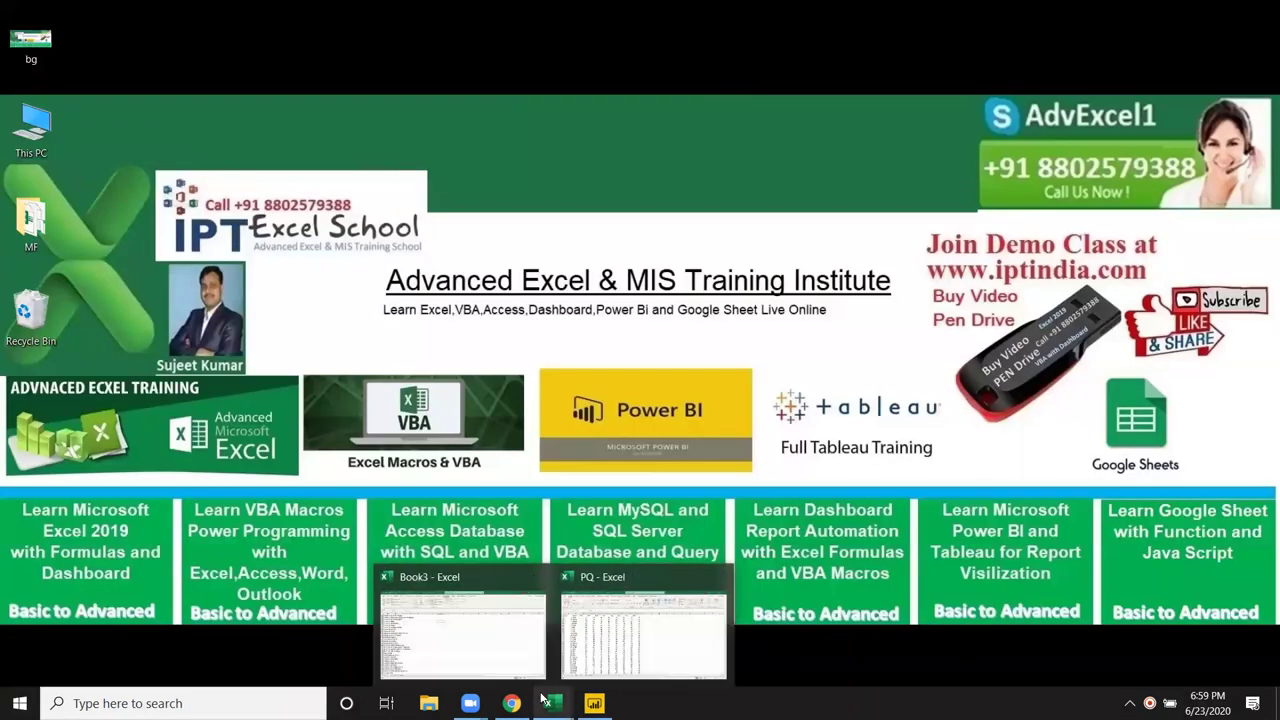
{"action": "left_click", "coordinate": [572, 638]}
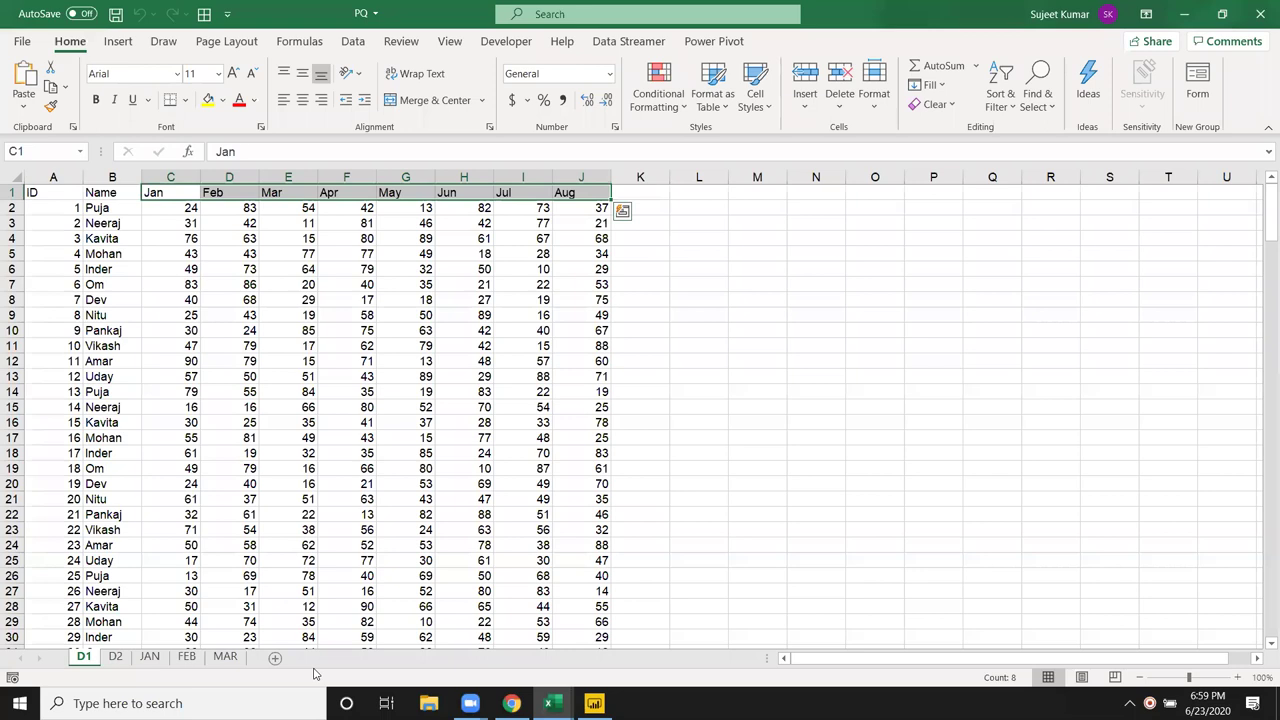
{"action": "left_click", "coordinate": [92, 393]}
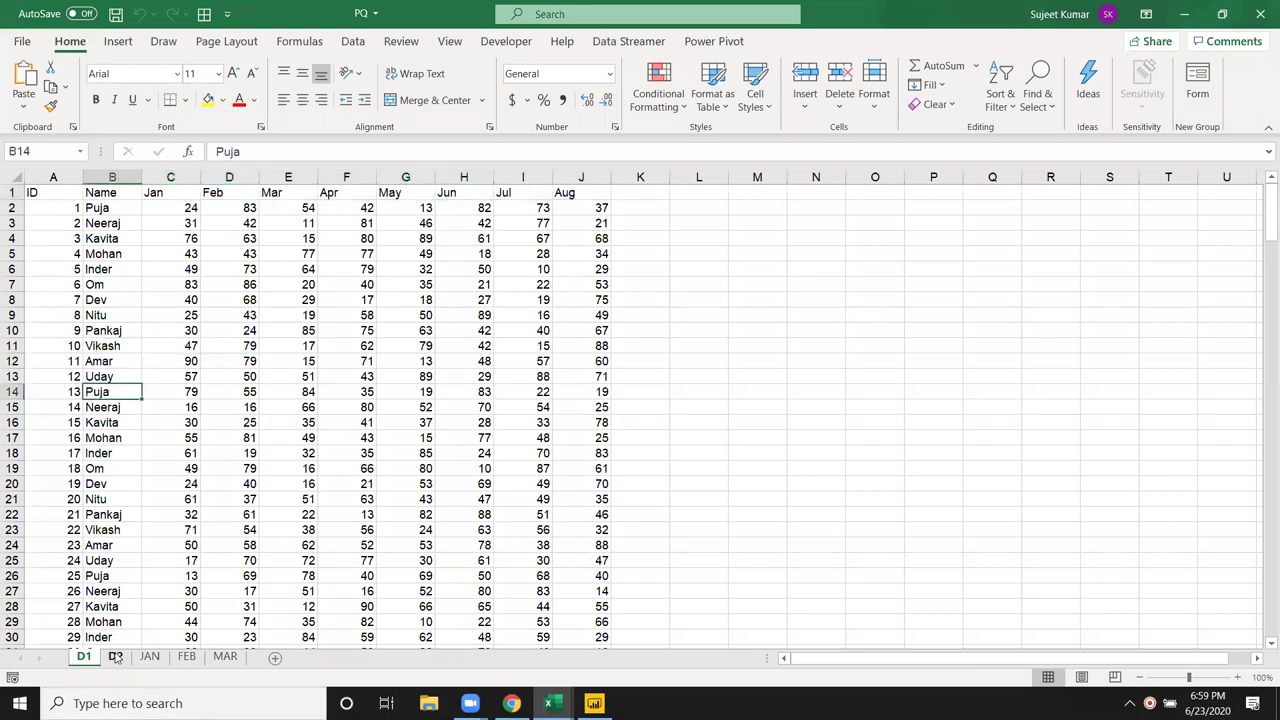
{"action": "left_click", "coordinate": [116, 657]}
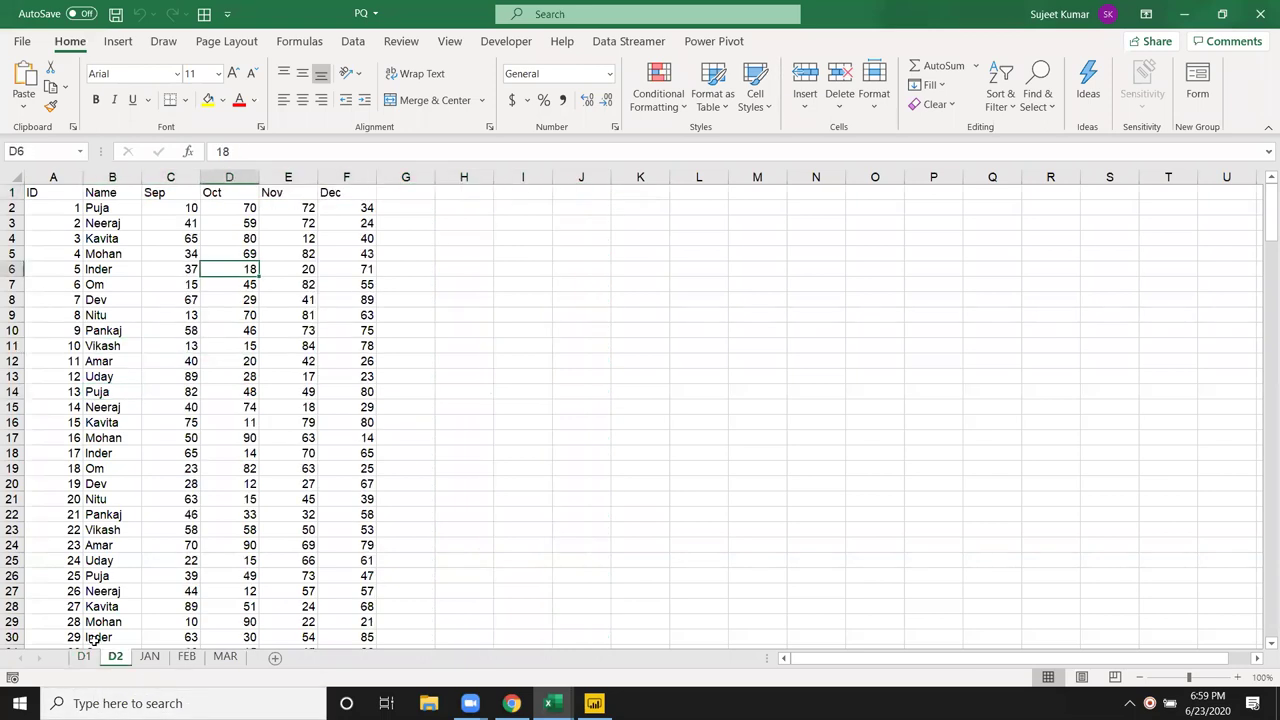
{"action": "left_click", "coordinate": [84, 657]}
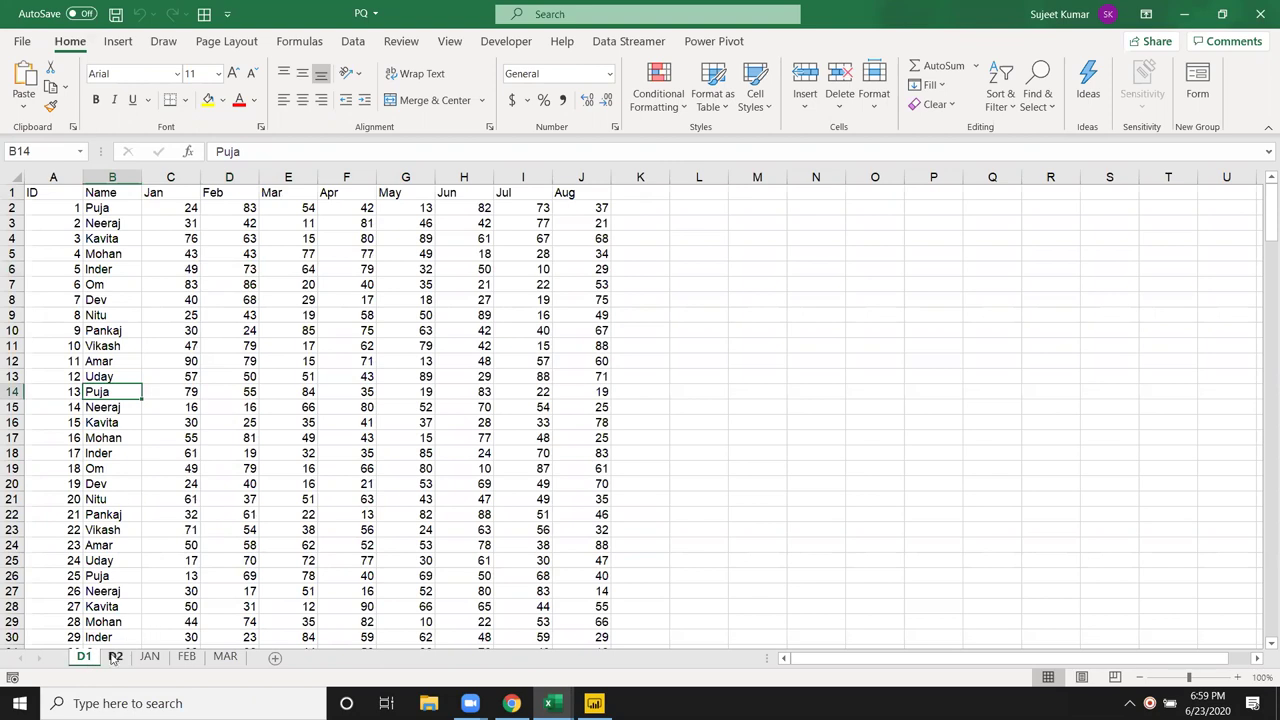
Step: Compare the ID, Name and month header cells on D1 (Jan–Aug) and D2 (Sep–Dec)
{"action": "left_click_drag", "start_coordinate": [50, 177], "coordinate": [100, 178]}
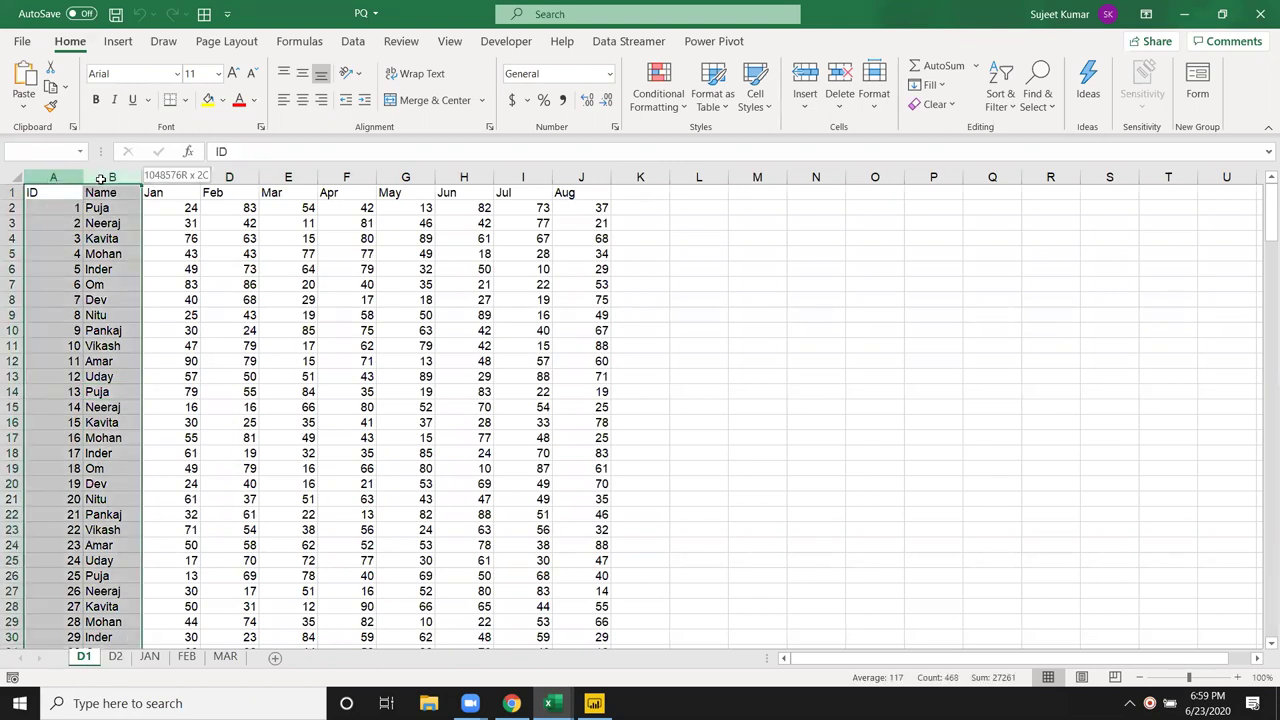
{"action": "left_click", "coordinate": [116, 657]}
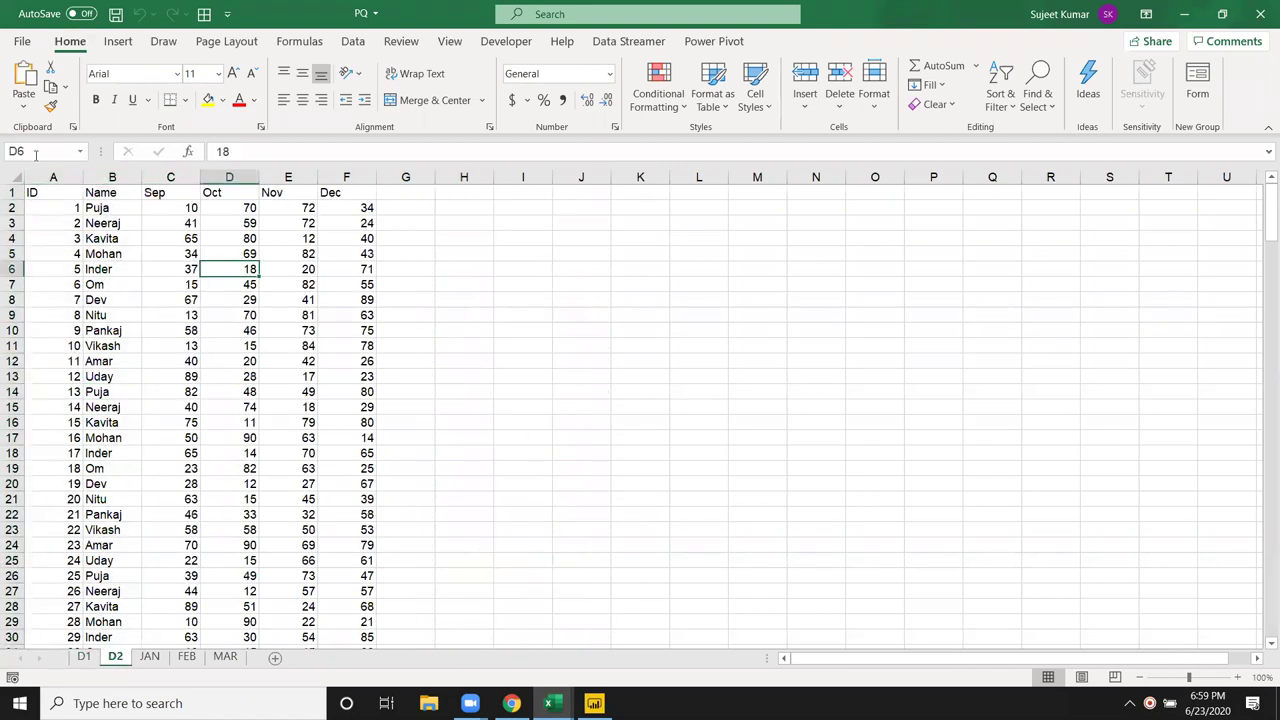
{"action": "left_click_drag", "start_coordinate": [53, 177], "coordinate": [112, 177]}
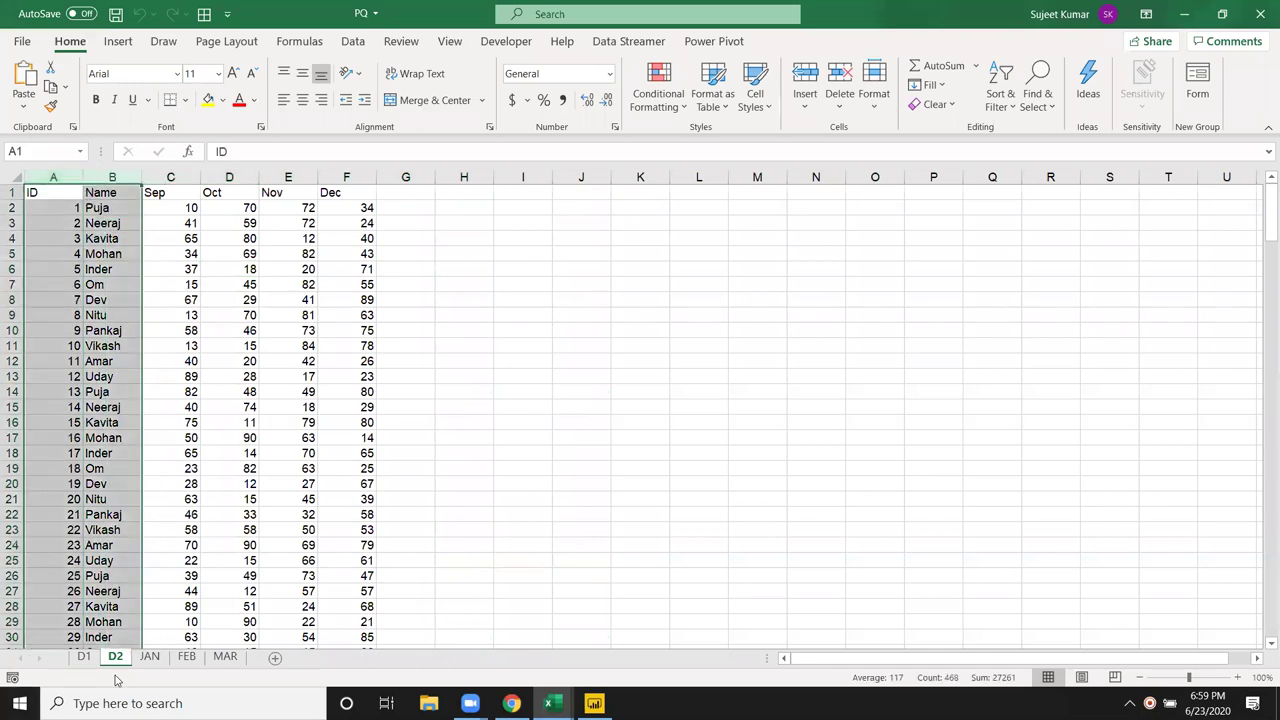
{"action": "left_click", "coordinate": [84, 657]}
{"action": "left_click_drag", "start_coordinate": [155, 192], "coordinate": [600, 210]}
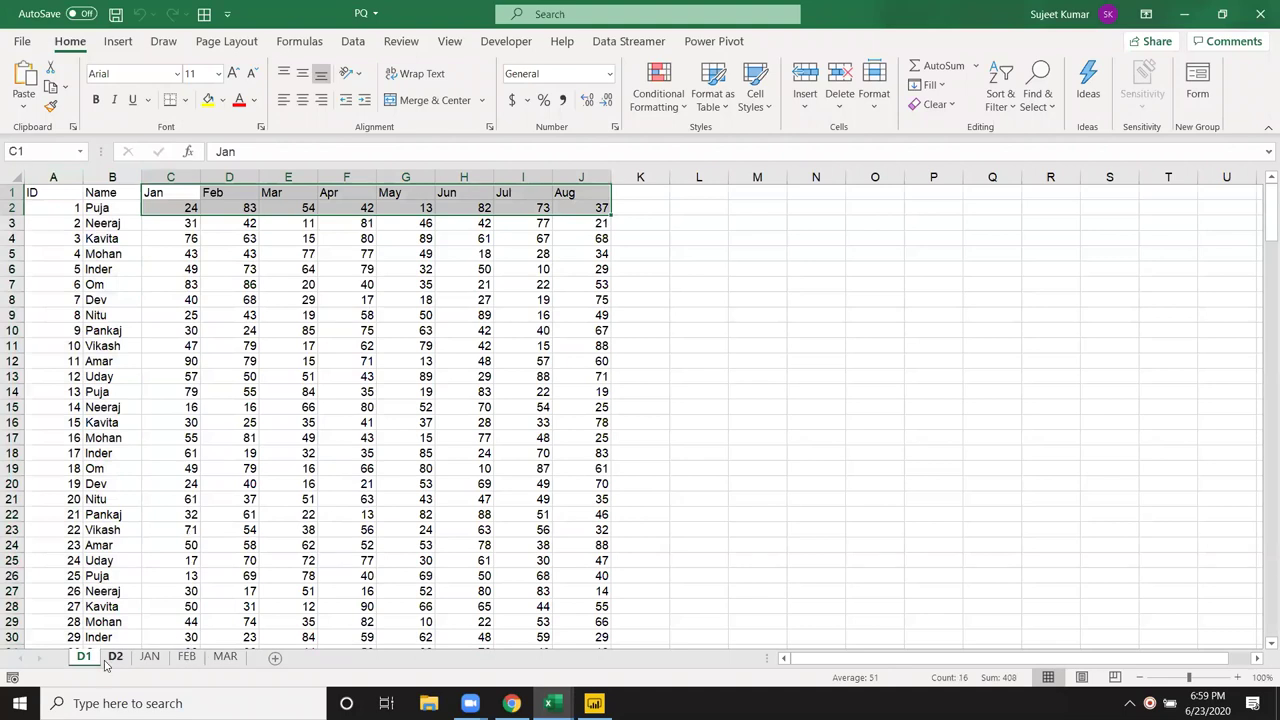
{"action": "left_click", "coordinate": [112, 660]}
{"action": "mouse_move", "coordinate": [168, 192]}
{"action": "left_mouse_down"}
{"action": "mouse_move", "coordinate": [171, 208]}
{"action": "mouse_move", "coordinate": [350, 192]}
{"action": "left_mouse_up"}
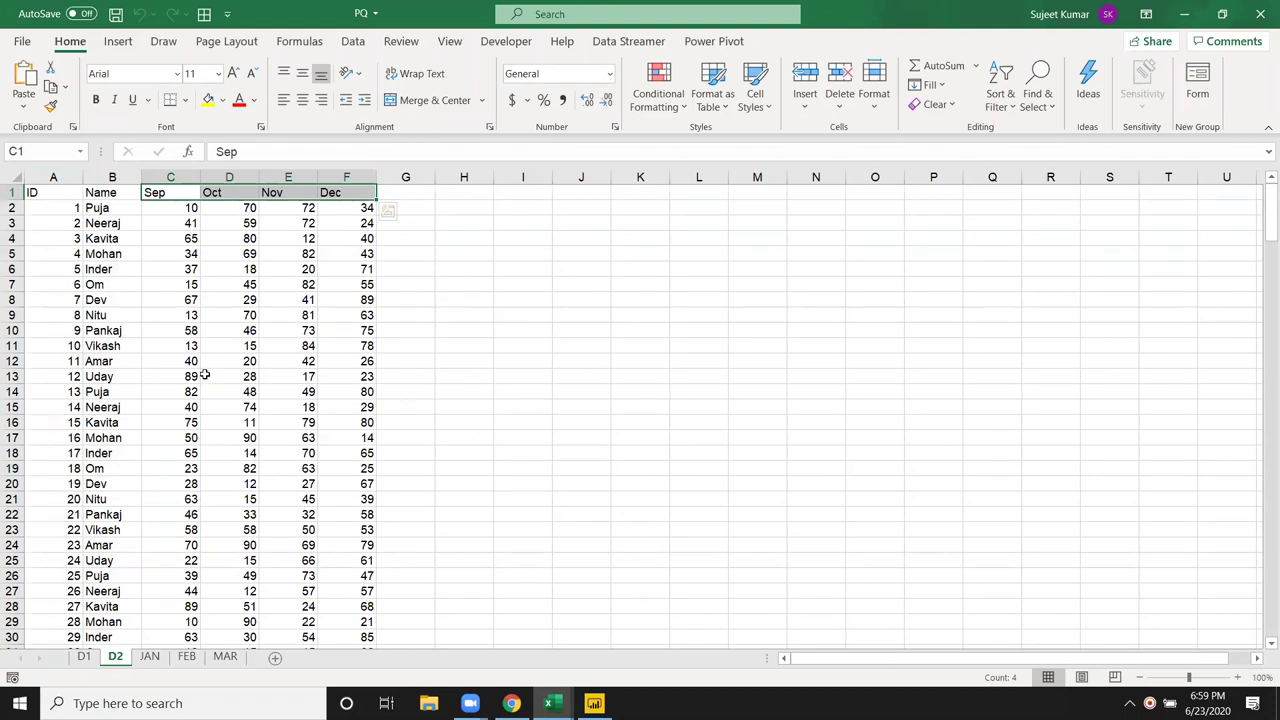
Step: Compare the full header rows of D1 and D2 before returning to Power BI Desktop
{"action": "left_click", "coordinate": [83, 656]}
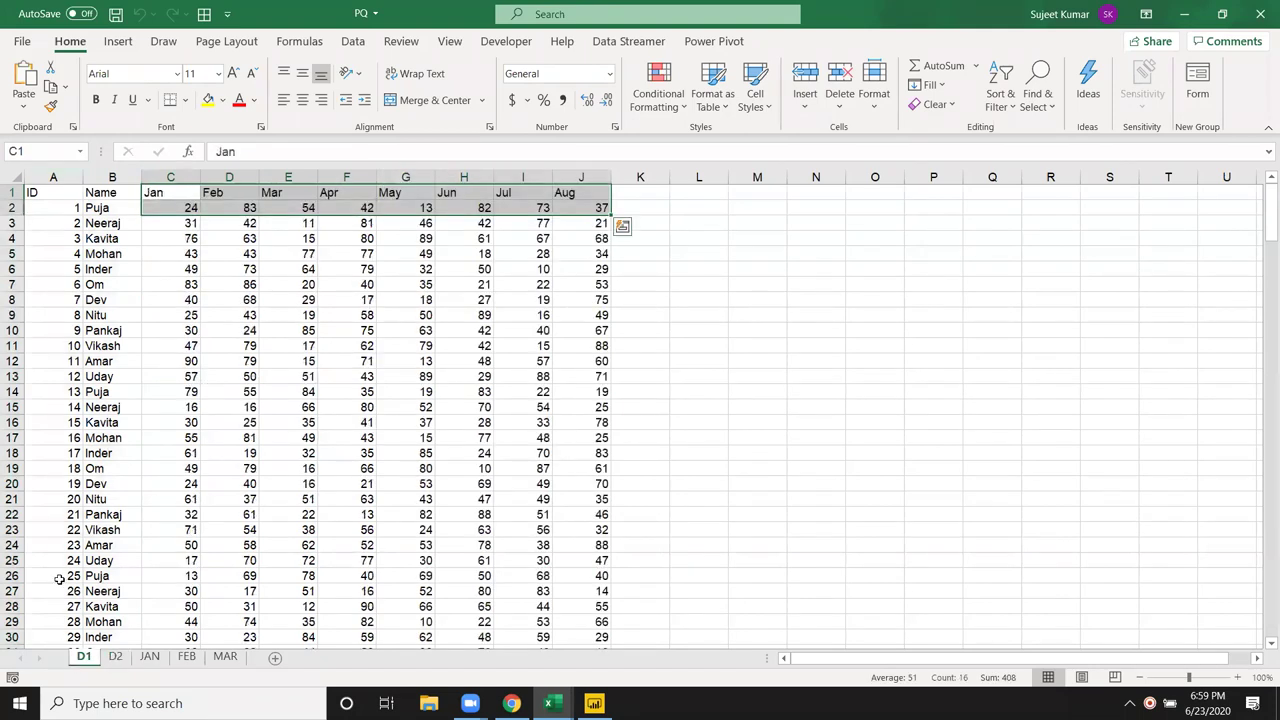
{"action": "left_click", "coordinate": [110, 223]}
{"action": "left_click_drag", "start_coordinate": [58, 192], "coordinate": [581, 192]}
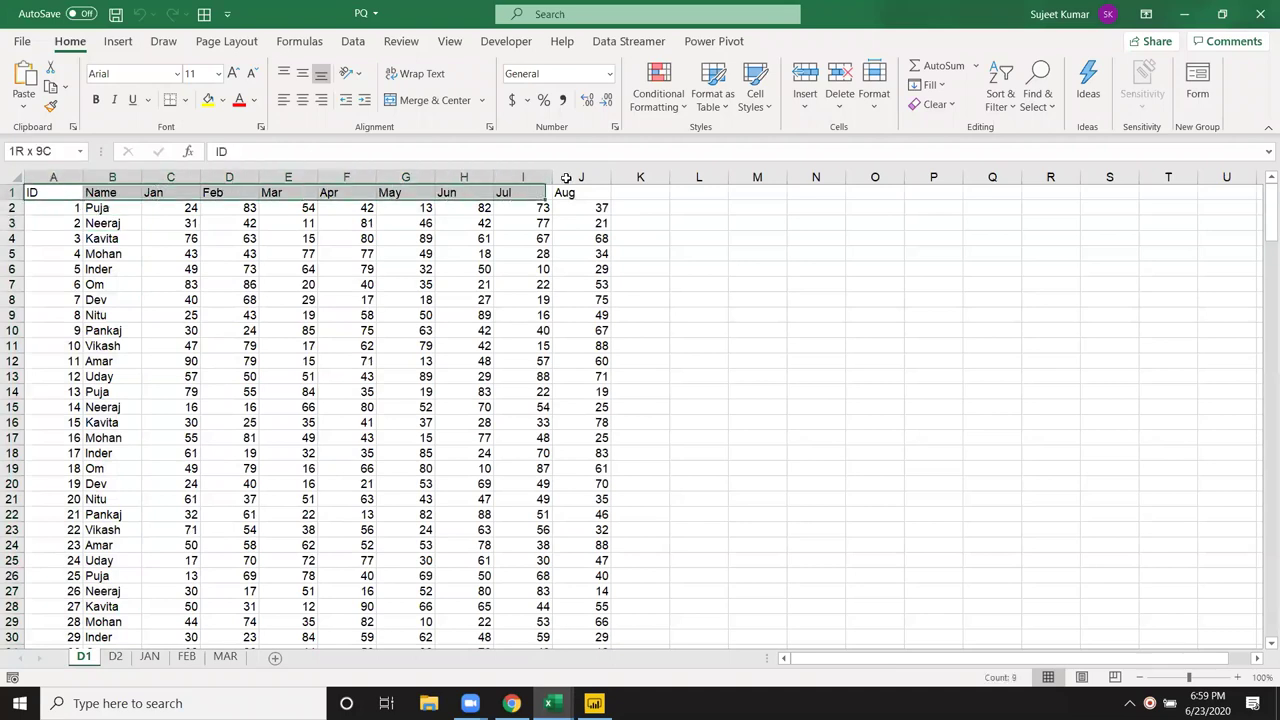
{"action": "left_click", "coordinate": [115, 656]}
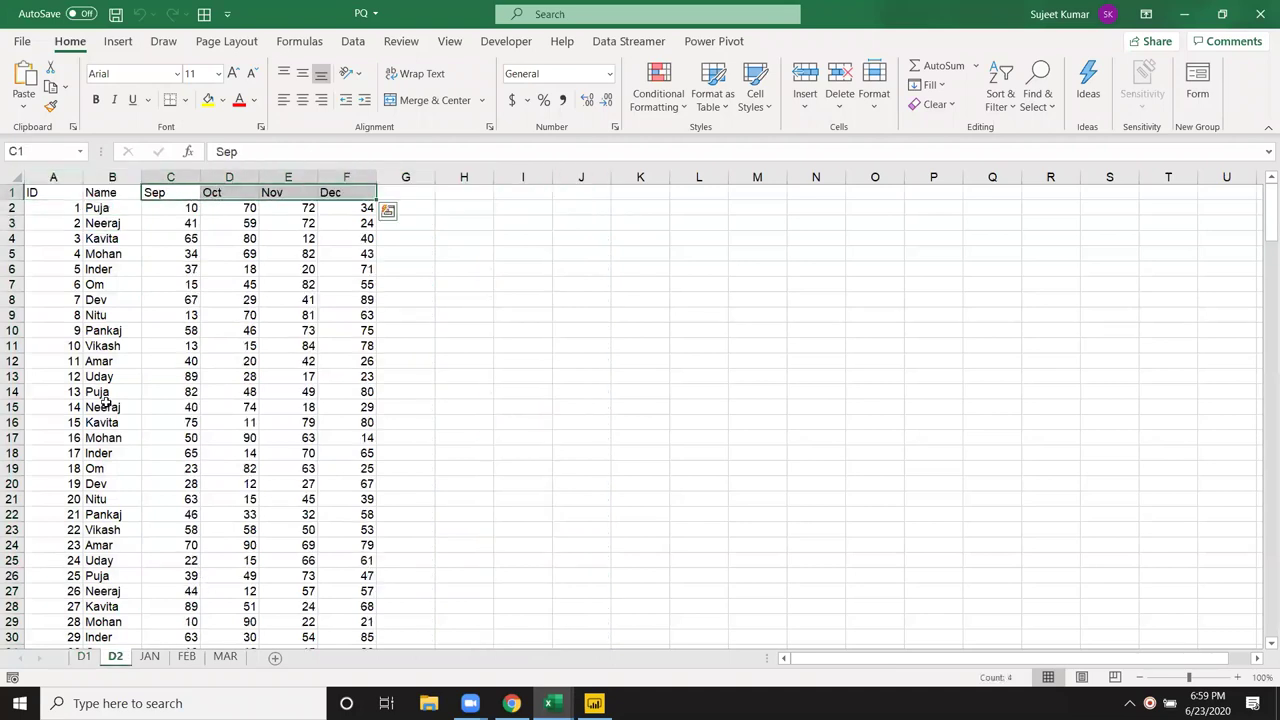
{"action": "left_click", "coordinate": [68, 192]}
{"action": "left_click_drag", "start_coordinate": [68, 192], "coordinate": [290, 192]}
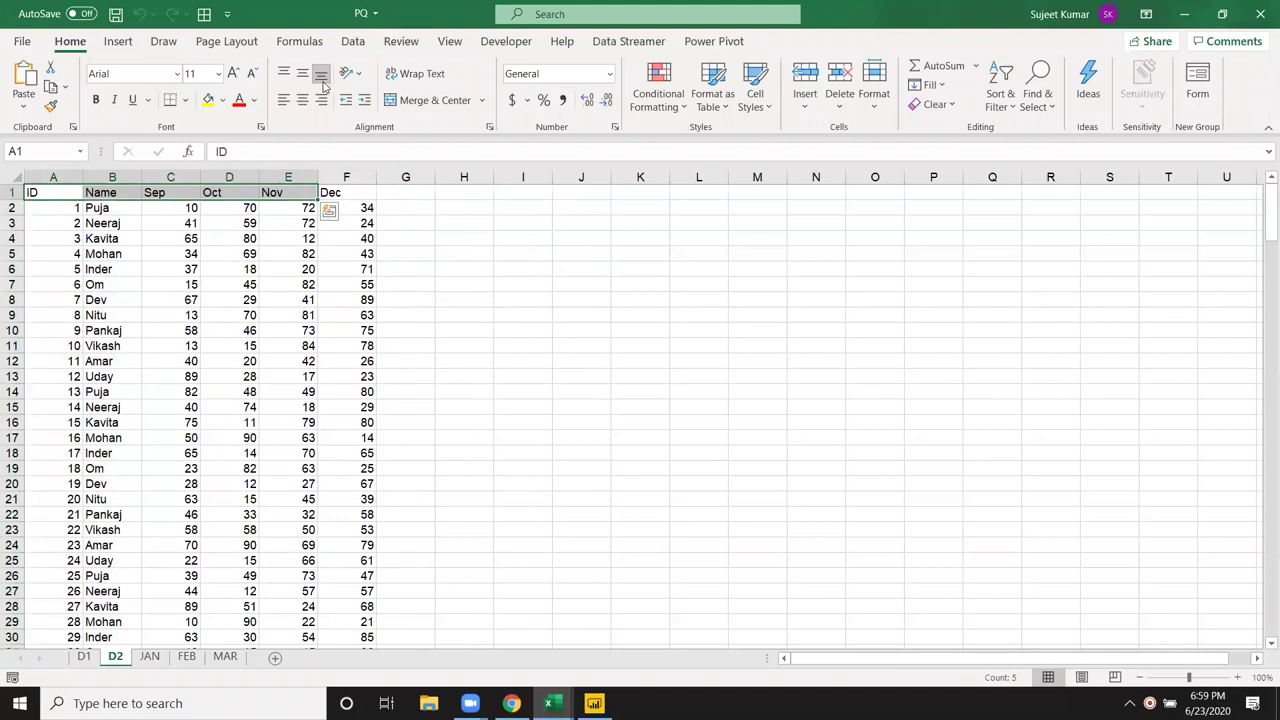
{"action": "left_click", "coordinate": [594, 703]}
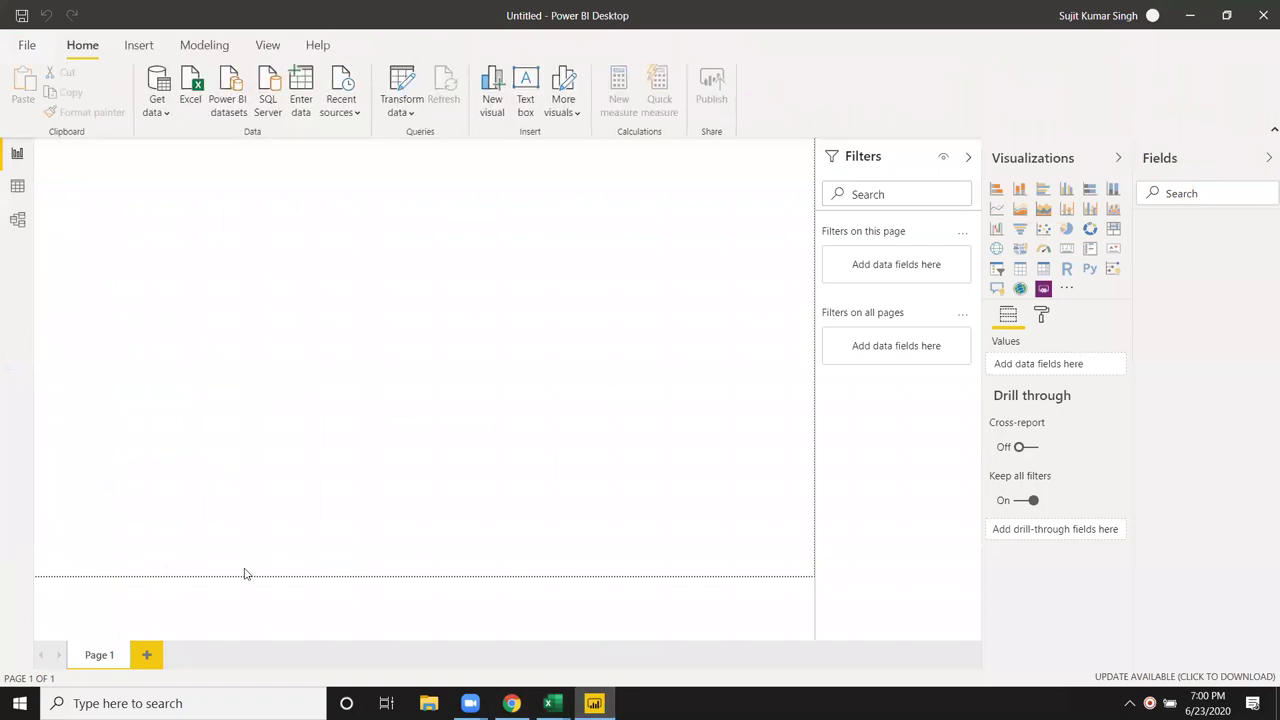
Step: Import sheets D1 and D2 from the PQ Excel workbook into the Power Query Editor
{"action": "left_click", "coordinate": [185, 90]}
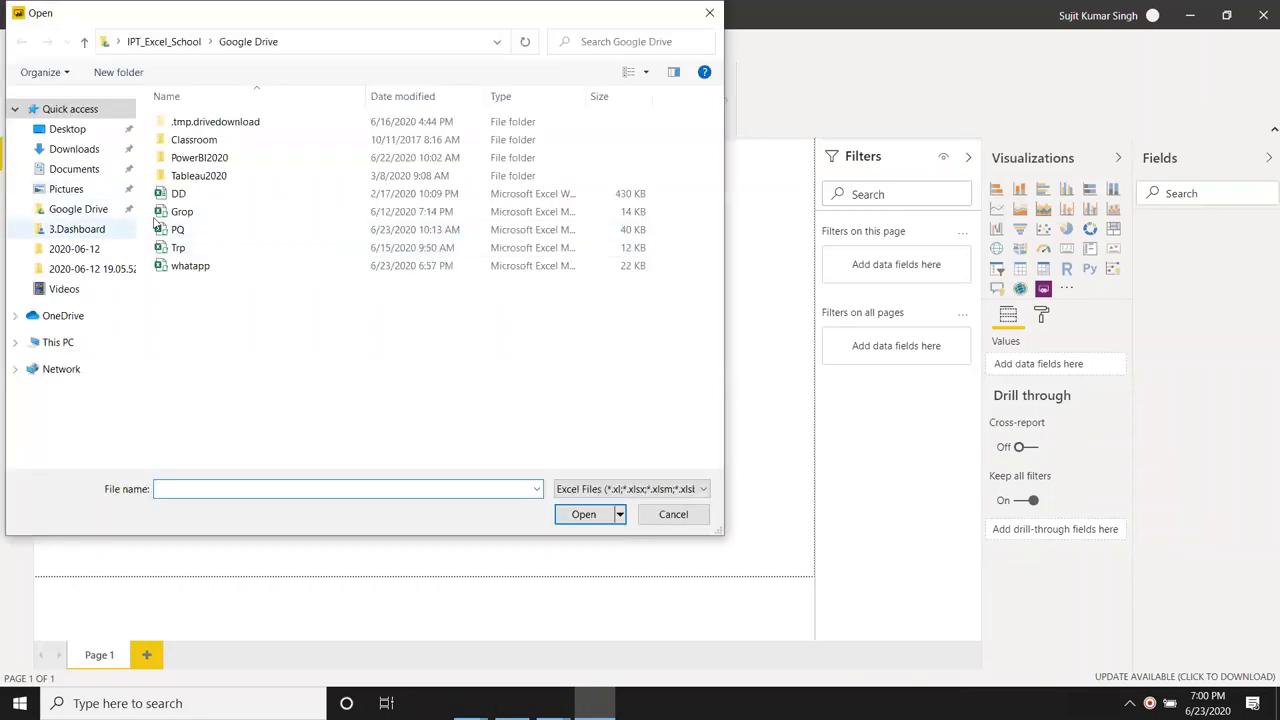
{"action": "left_click", "coordinate": [208, 230]}
{"action": "left_click", "coordinate": [597, 520]}
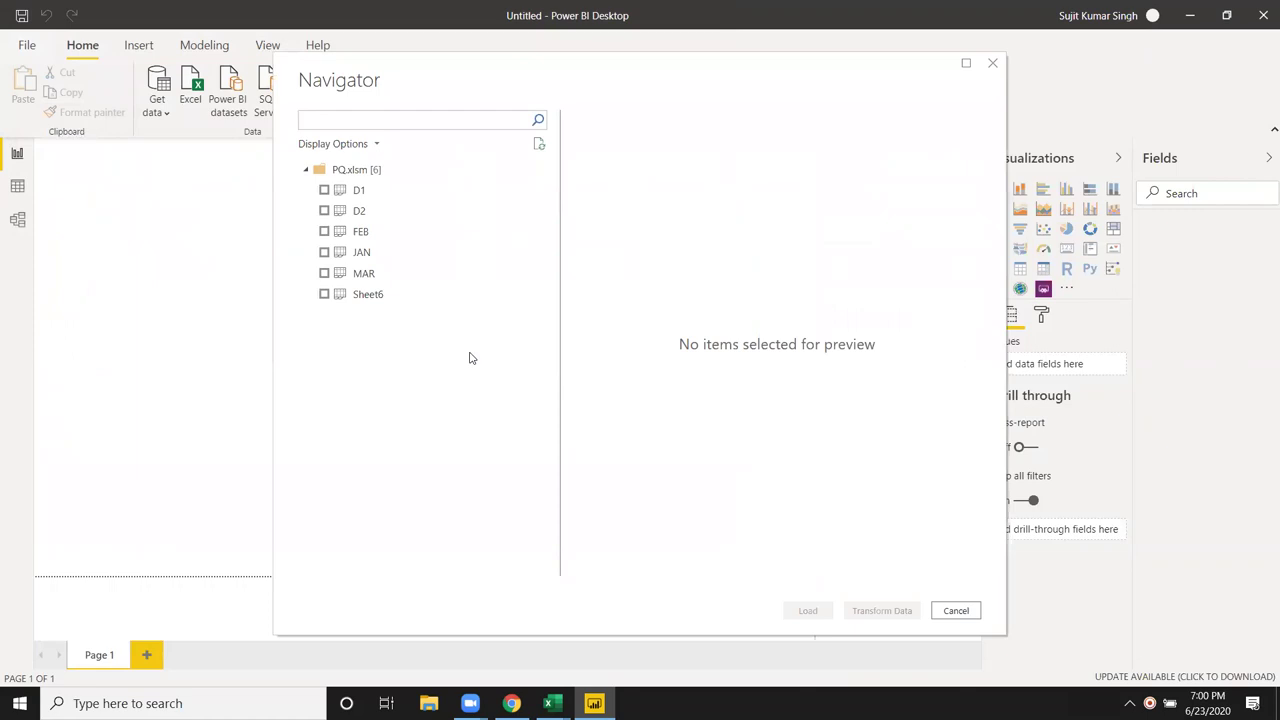
{"action": "left_click", "coordinate": [324, 190]}
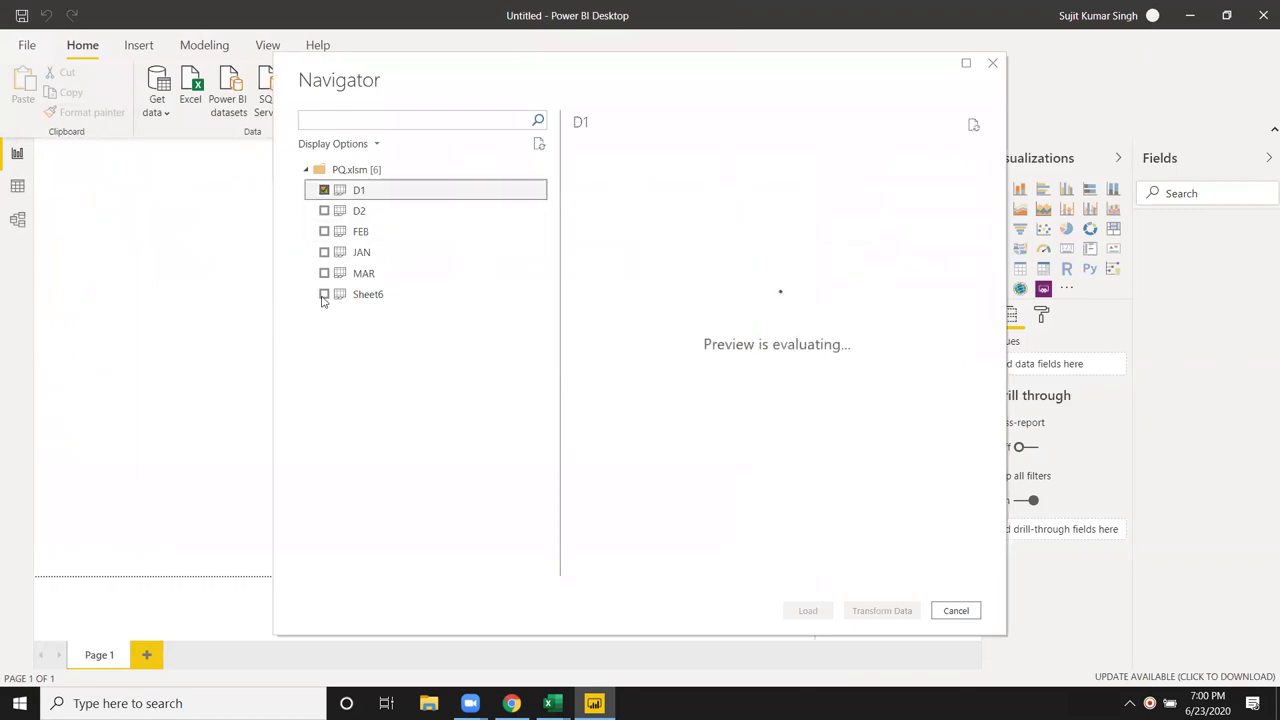
{"action": "left_click", "coordinate": [324, 211]}
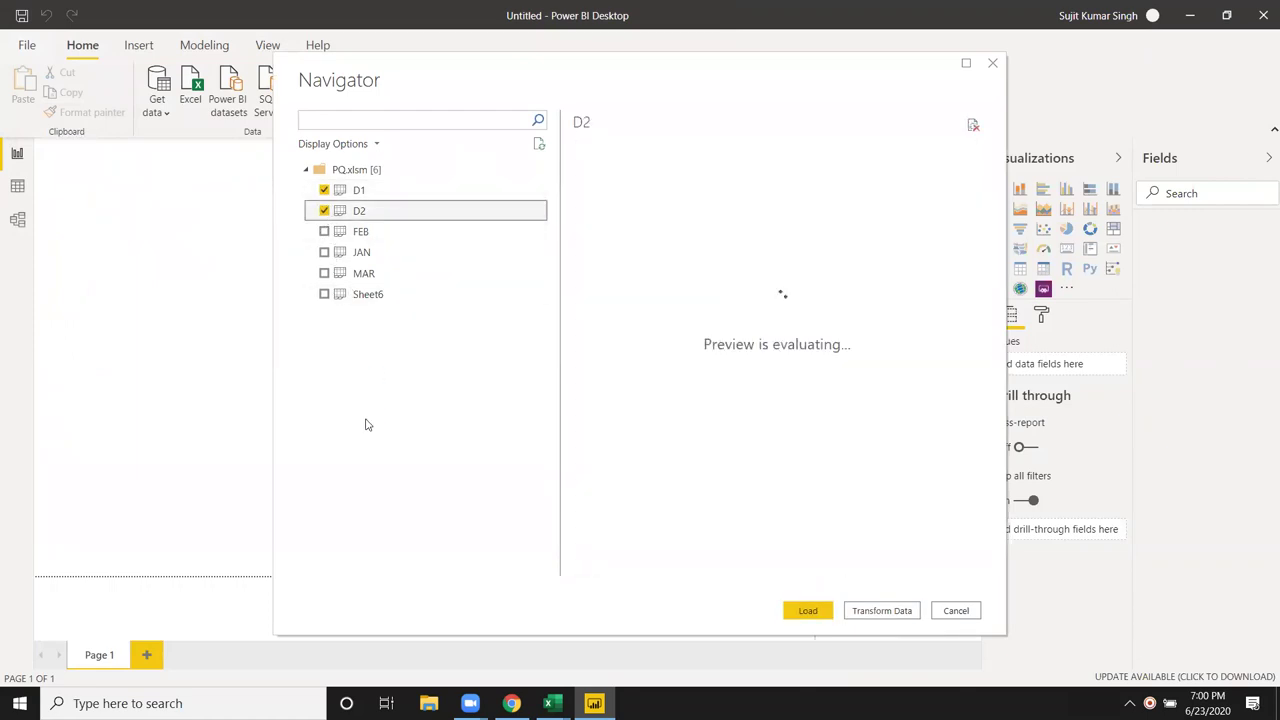
{"action": "left_click", "coordinate": [899, 614]}
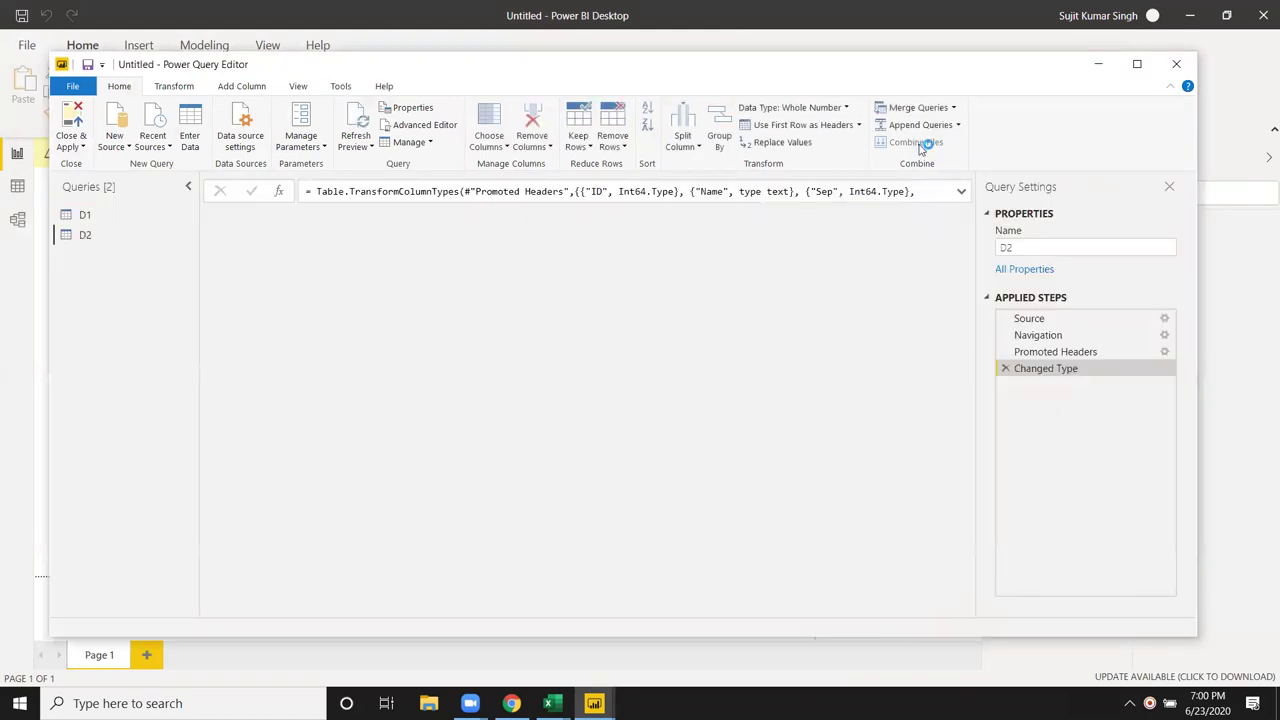
Step: Preview the D1 query's ID, Name and Jan–Aug columns, then open the Merge Queries options
{"action": "left_click", "coordinate": [82, 215]}
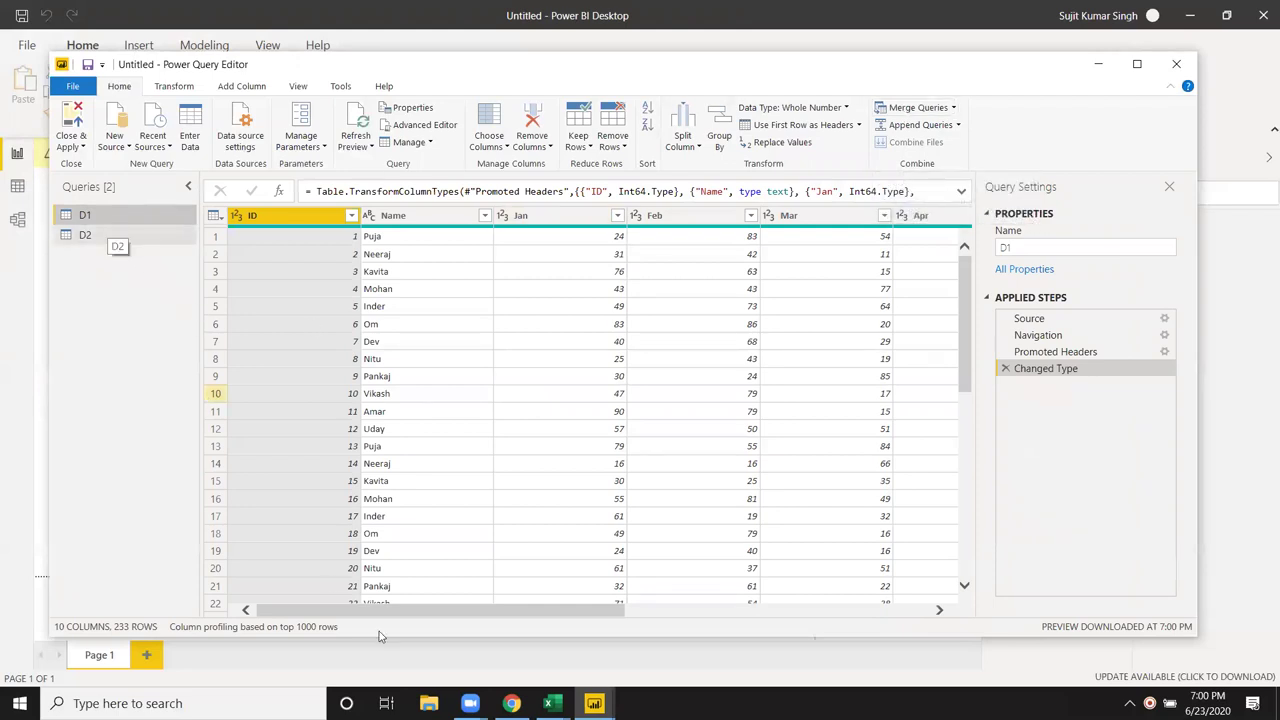
{"action": "left_click_drag", "start_coordinate": [393, 614], "coordinate": [786, 626]}
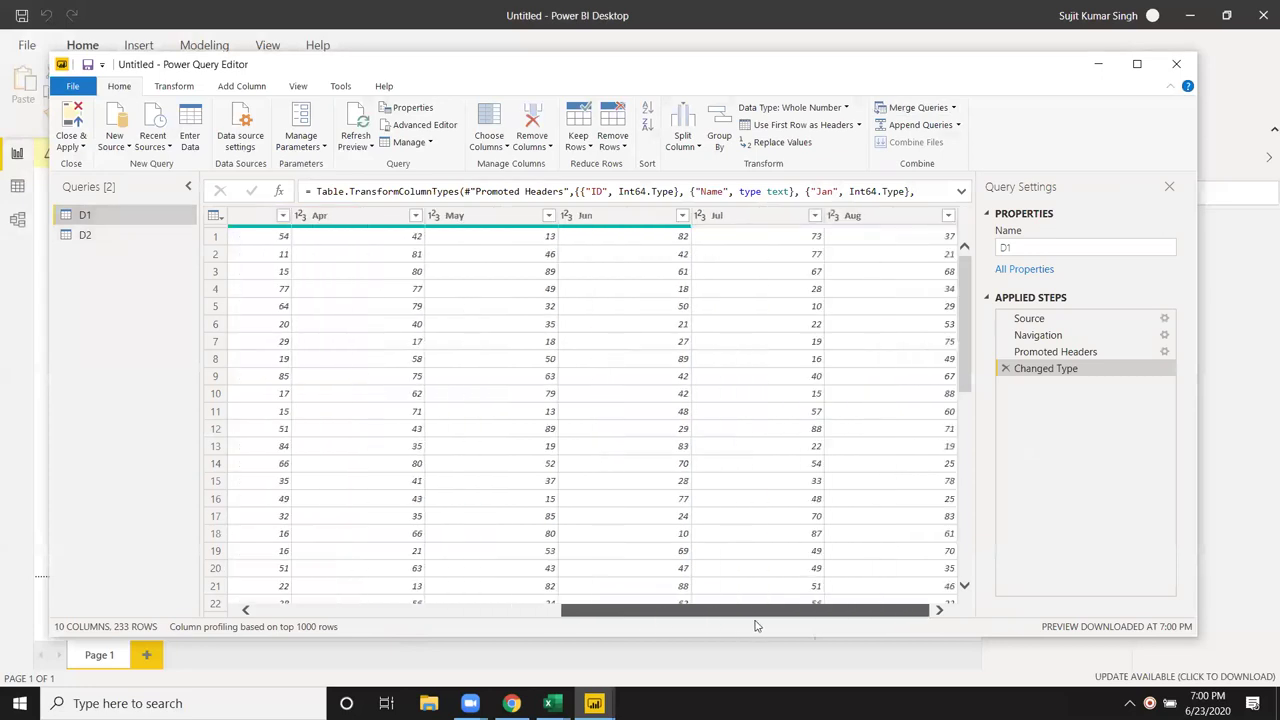
{"action": "mouse_move", "coordinate": [659, 623]}
{"action": "left_mouse_down"}
{"action": "mouse_move", "coordinate": [688, 608]}
{"action": "mouse_move", "coordinate": [750, 613]}
{"action": "left_mouse_up"}
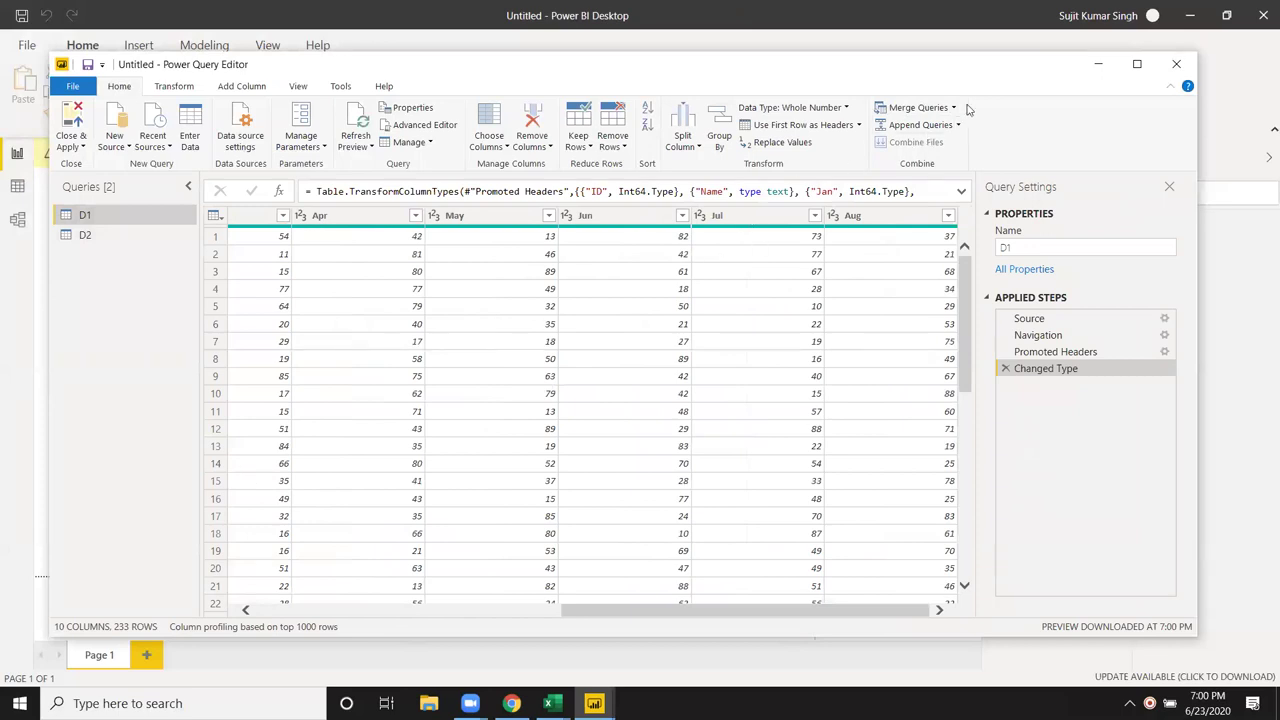
{"action": "left_click", "coordinate": [301, 140]}
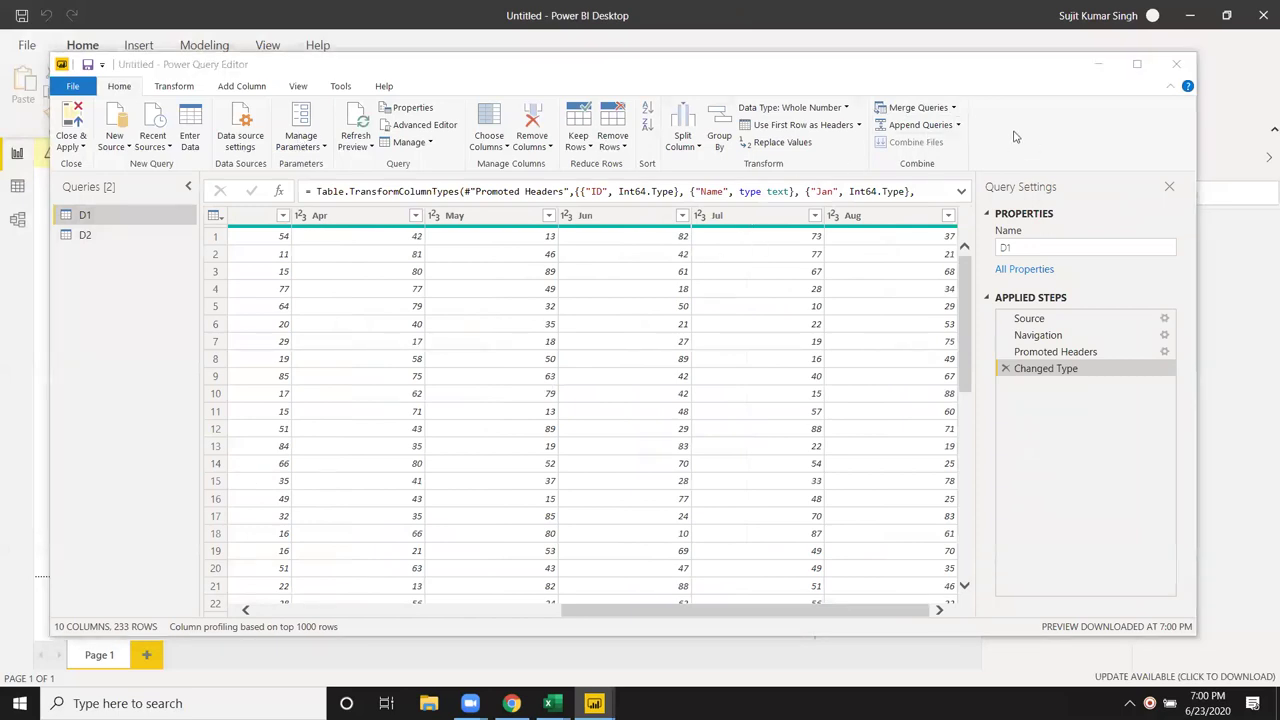
{"action": "left_click", "coordinate": [953, 109]}
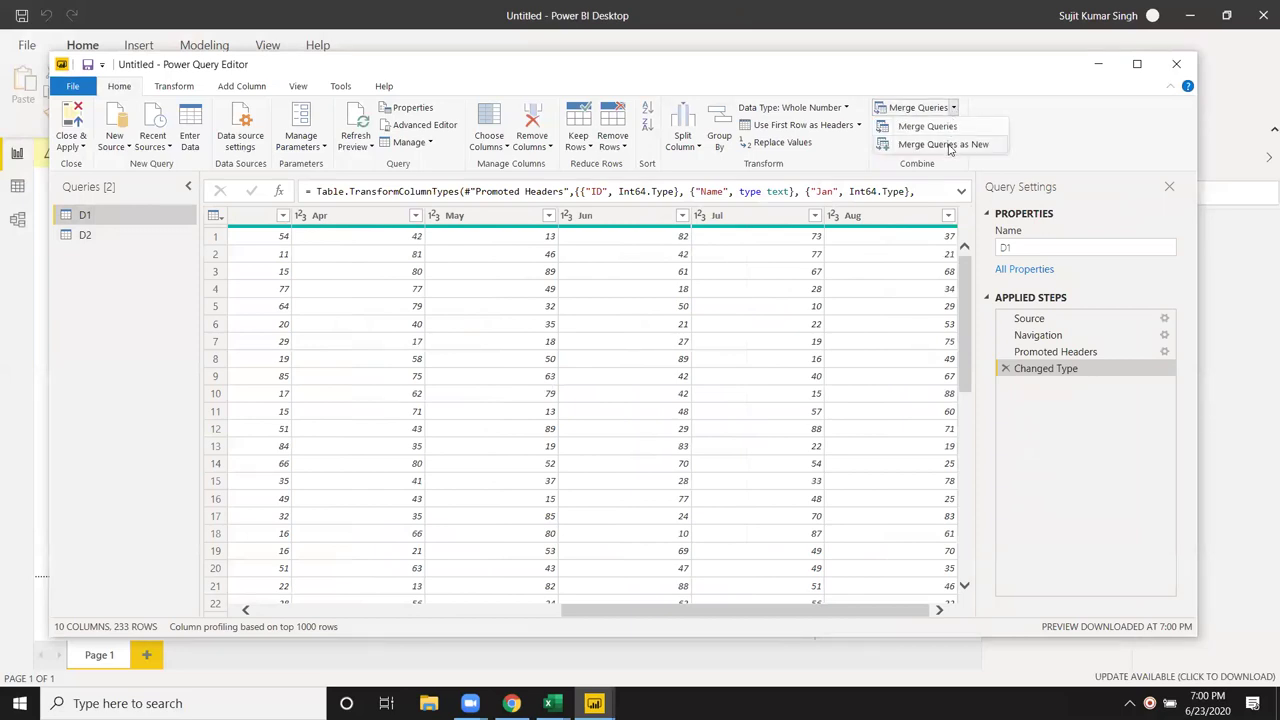
Step: Merge D1 with D2 as a new query, matching the ID column in both tables
{"action": "left_click", "coordinate": [950, 146]}
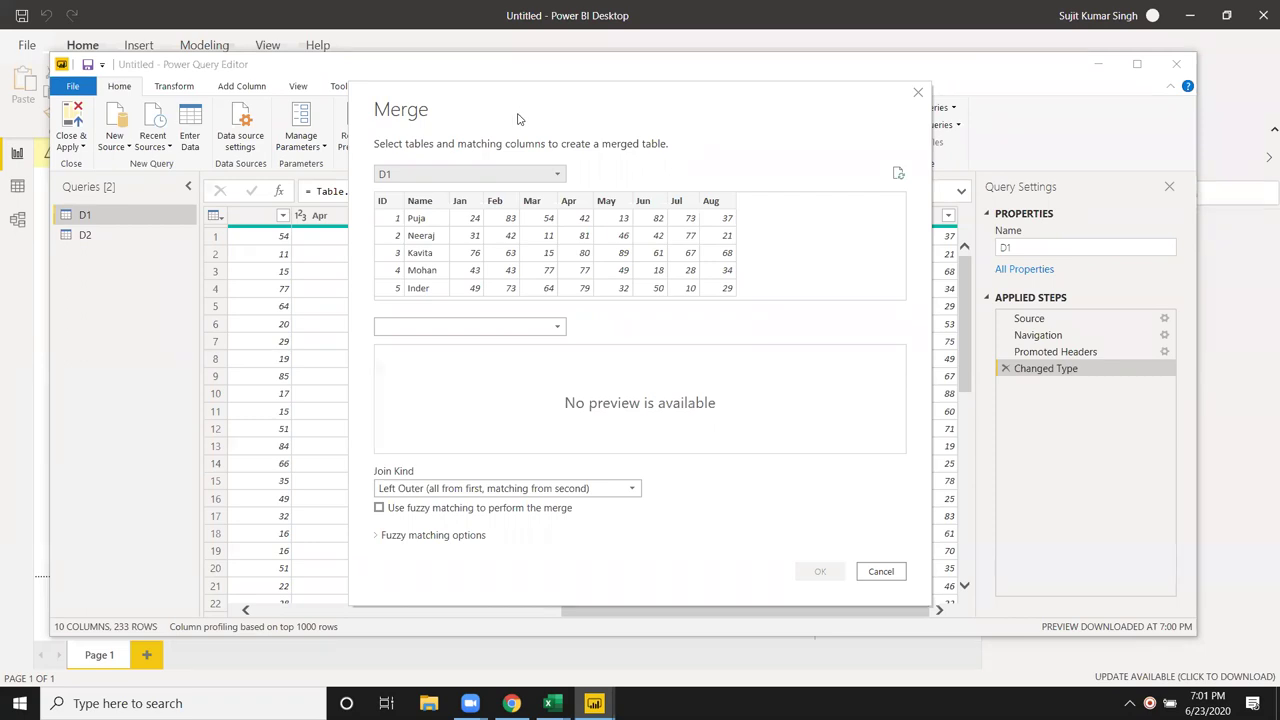
{"action": "left_click_drag", "start_coordinate": [516, 114], "coordinate": [576, 110]}
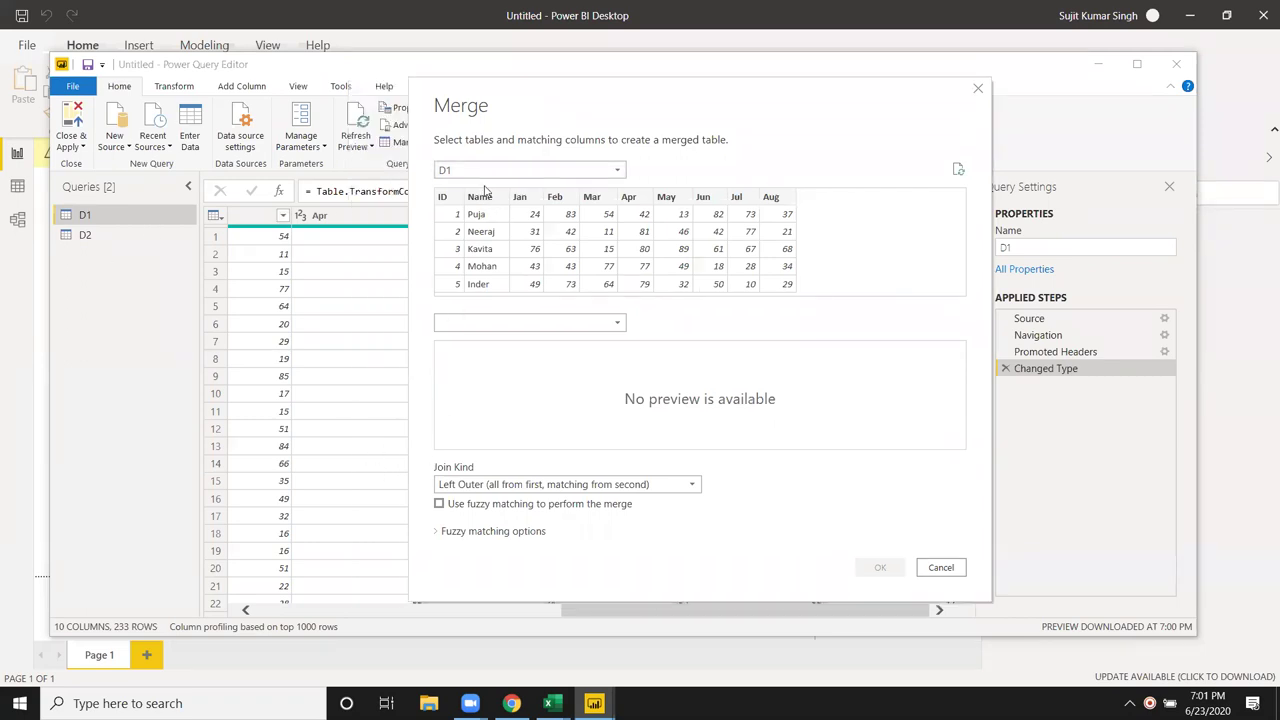
{"action": "left_click", "coordinate": [466, 324]}
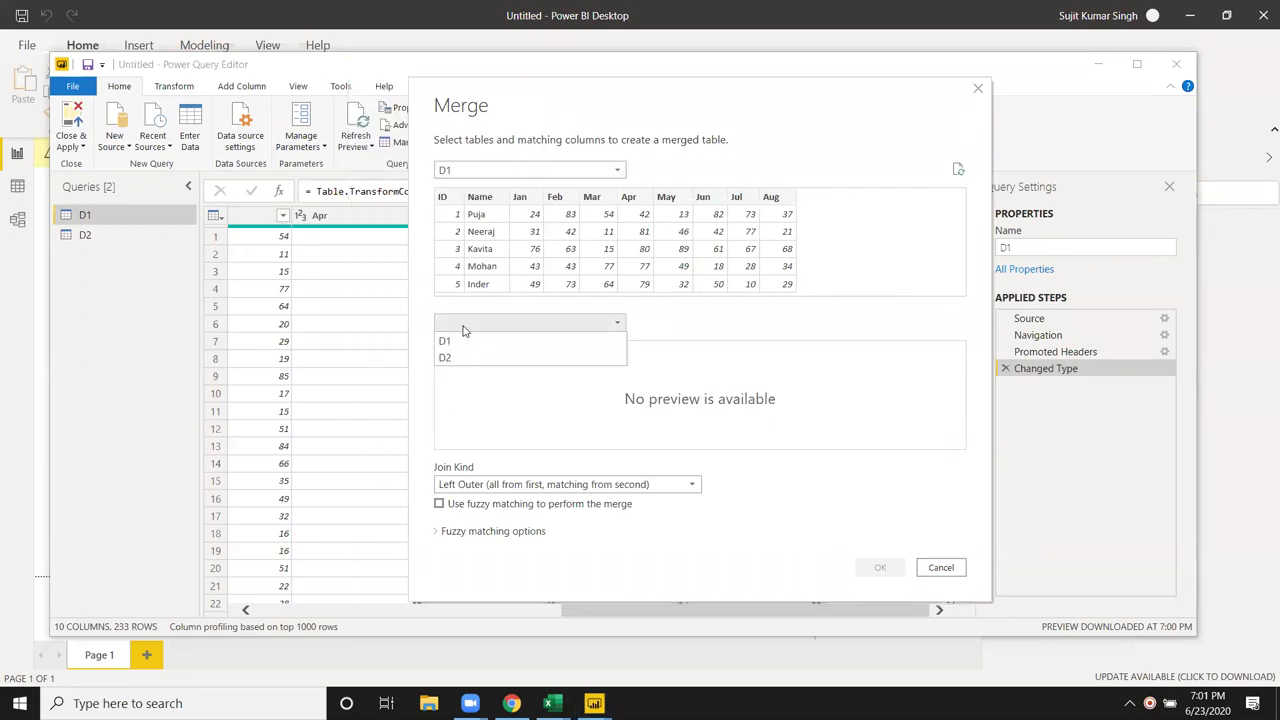
{"action": "left_click", "coordinate": [449, 358]}
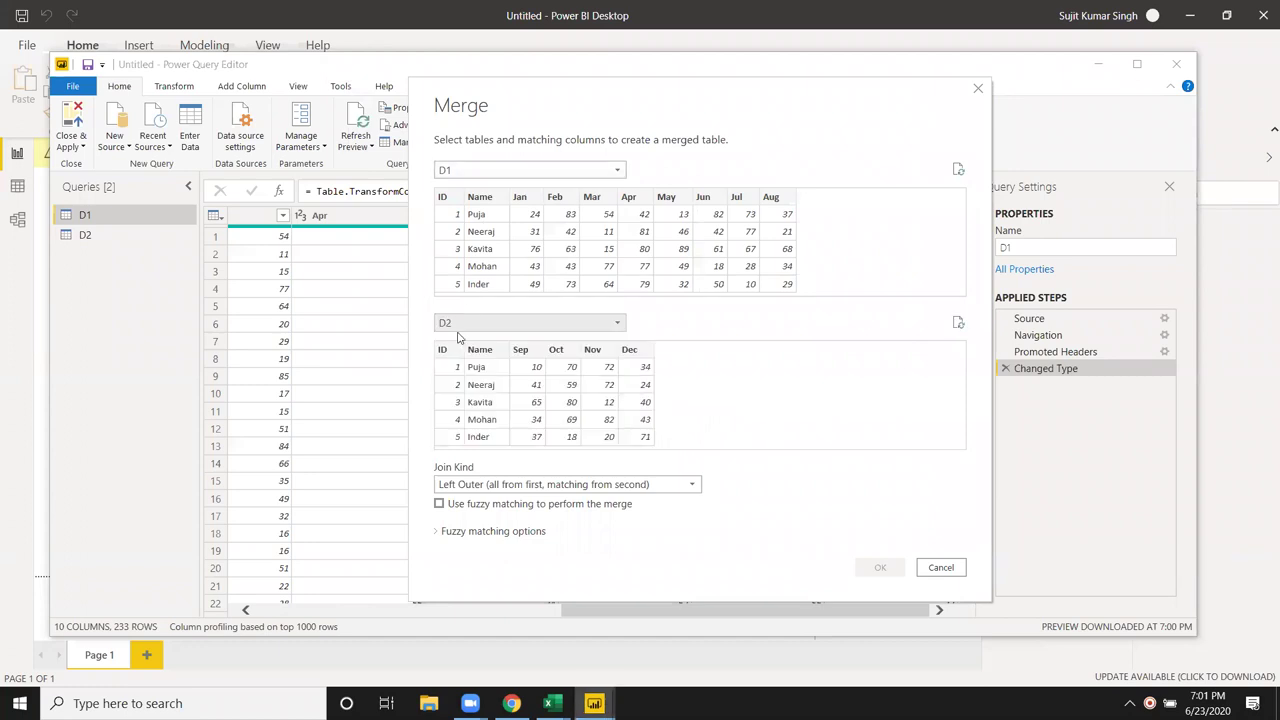
{"action": "left_click", "coordinate": [442, 200]}
{"action": "left_click", "coordinate": [443, 352]}
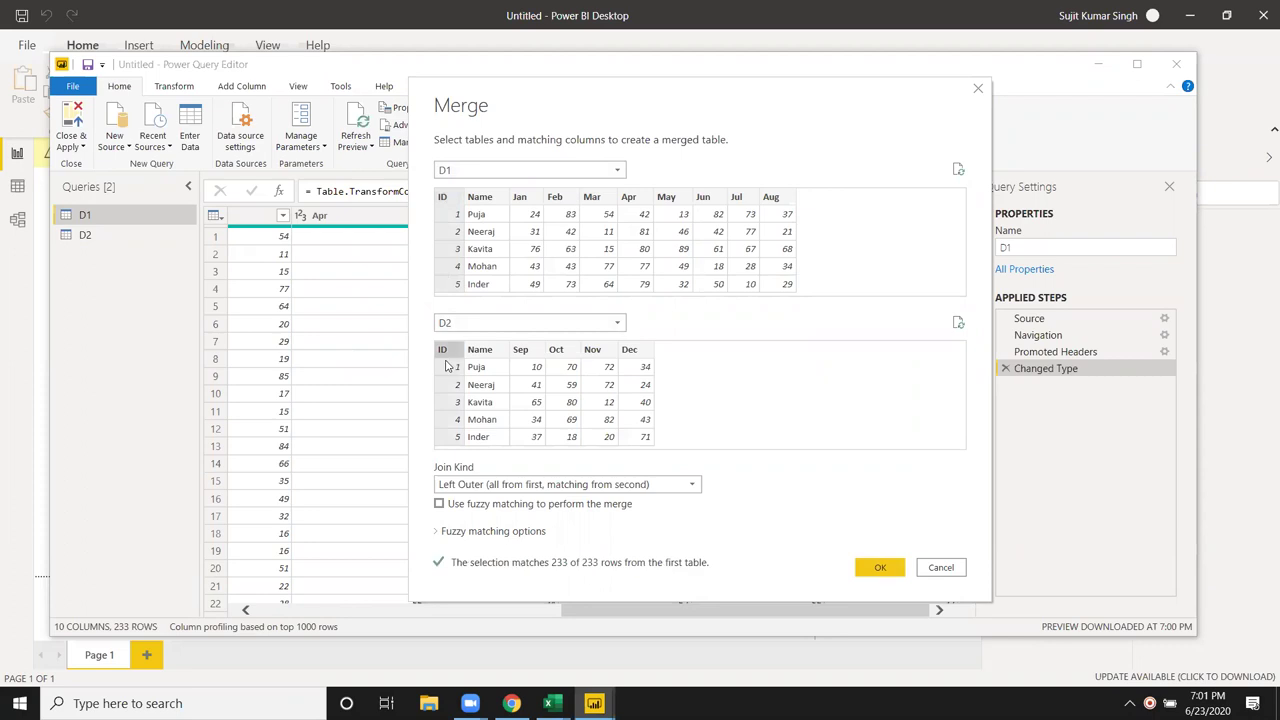
{"action": "left_click", "coordinate": [881, 570]}
{"action": "left_click", "coordinate": [881, 570]}
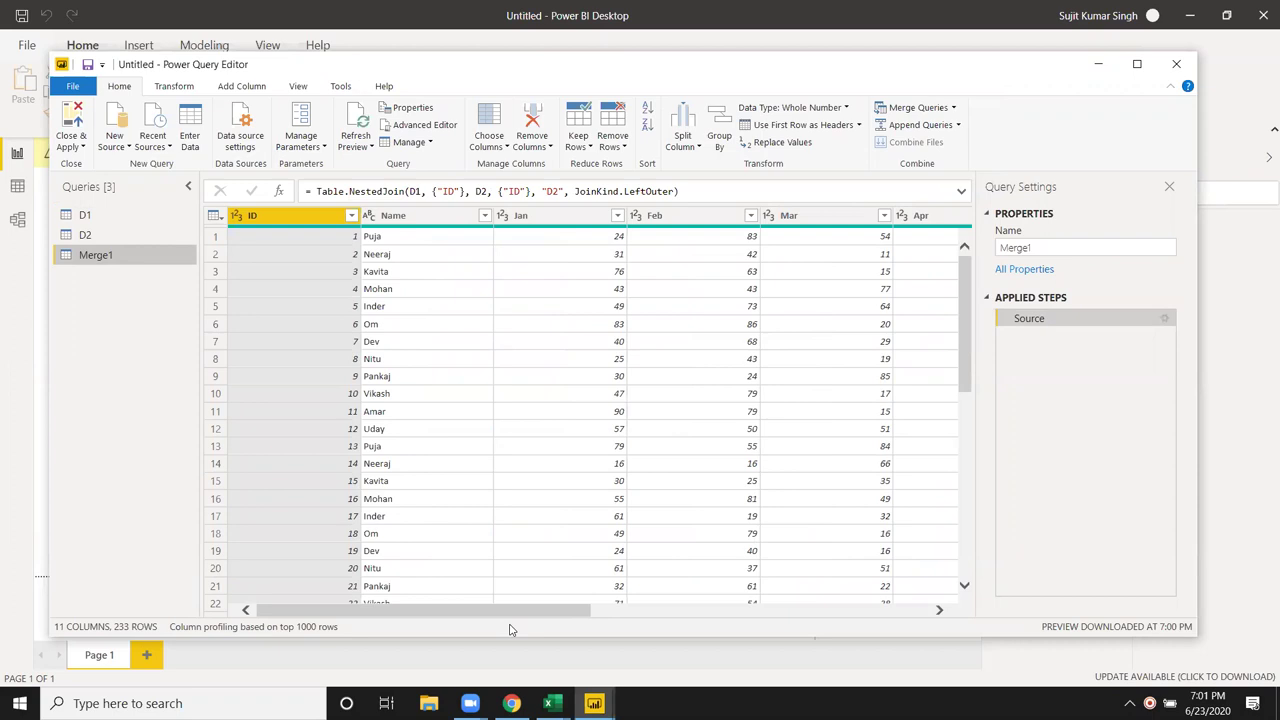
Step: Expand Merge1's D2 column, leaving out ID and Name so only Sep–Dec are added
{"action": "left_click_drag", "start_coordinate": [511, 612], "coordinate": [878, 617]}
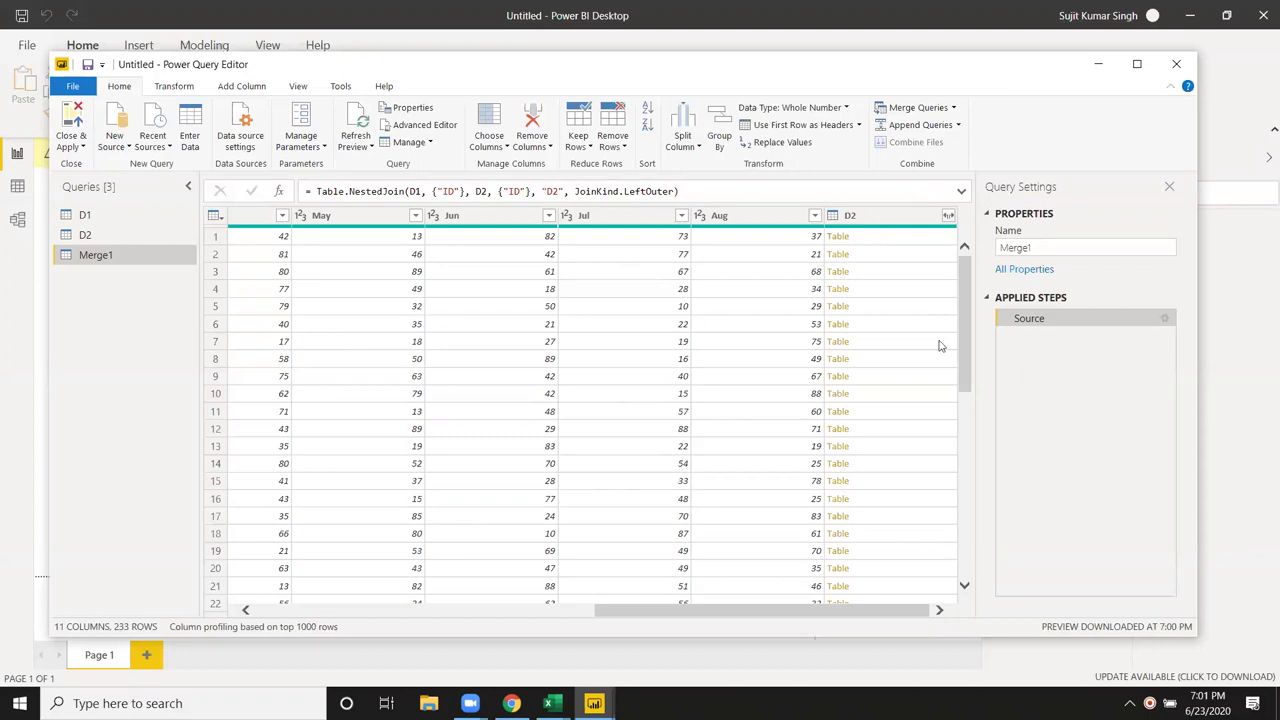
{"action": "left_click", "coordinate": [886, 220]}
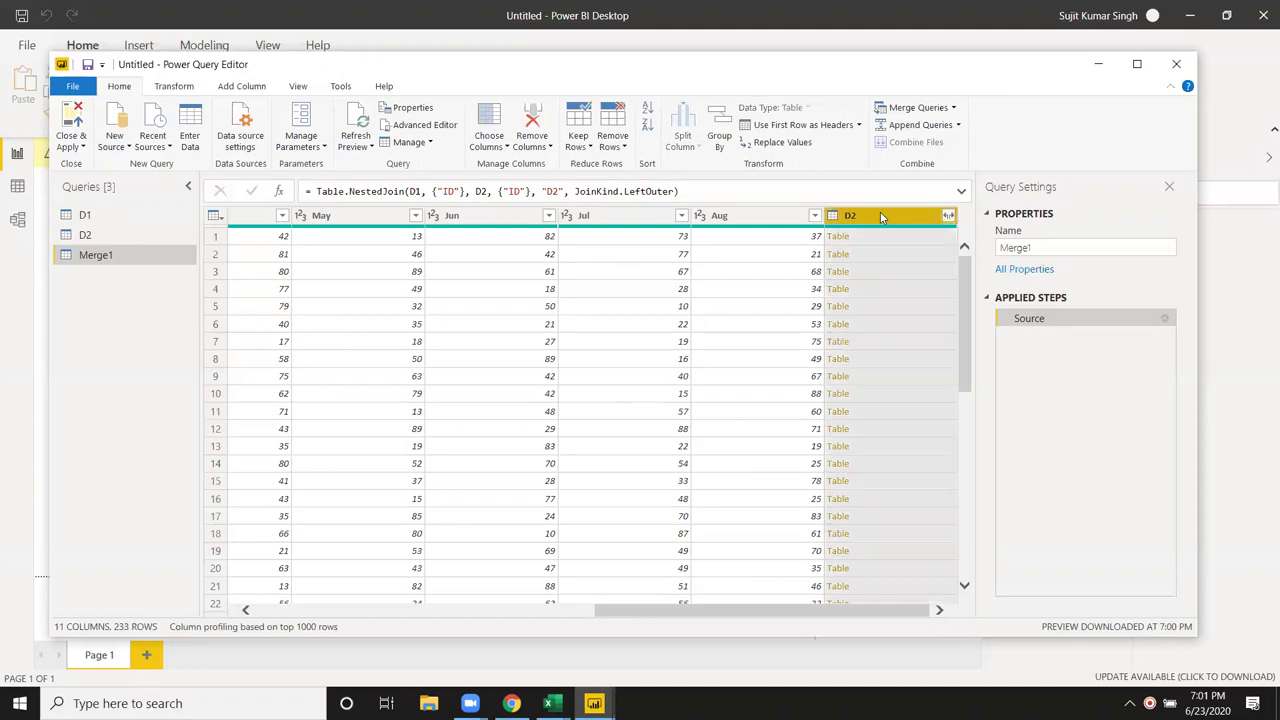
{"action": "left_click", "coordinate": [948, 216]}
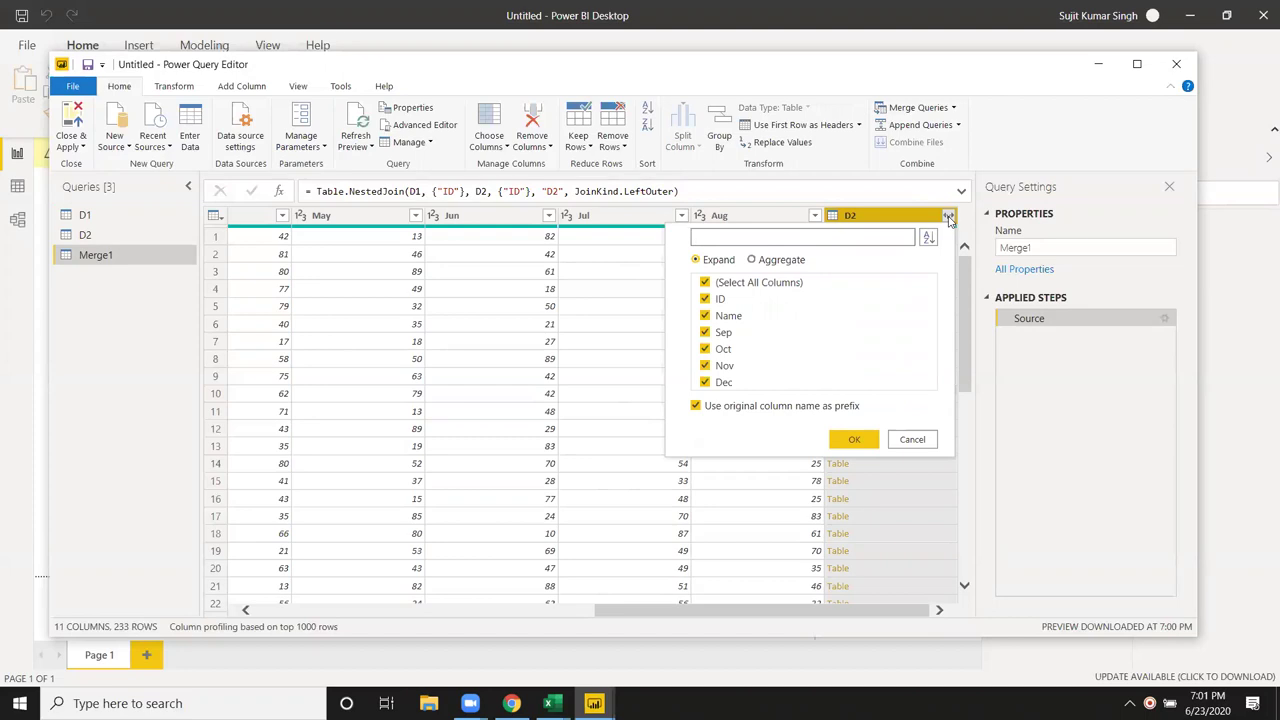
{"action": "left_click", "coordinate": [705, 299]}
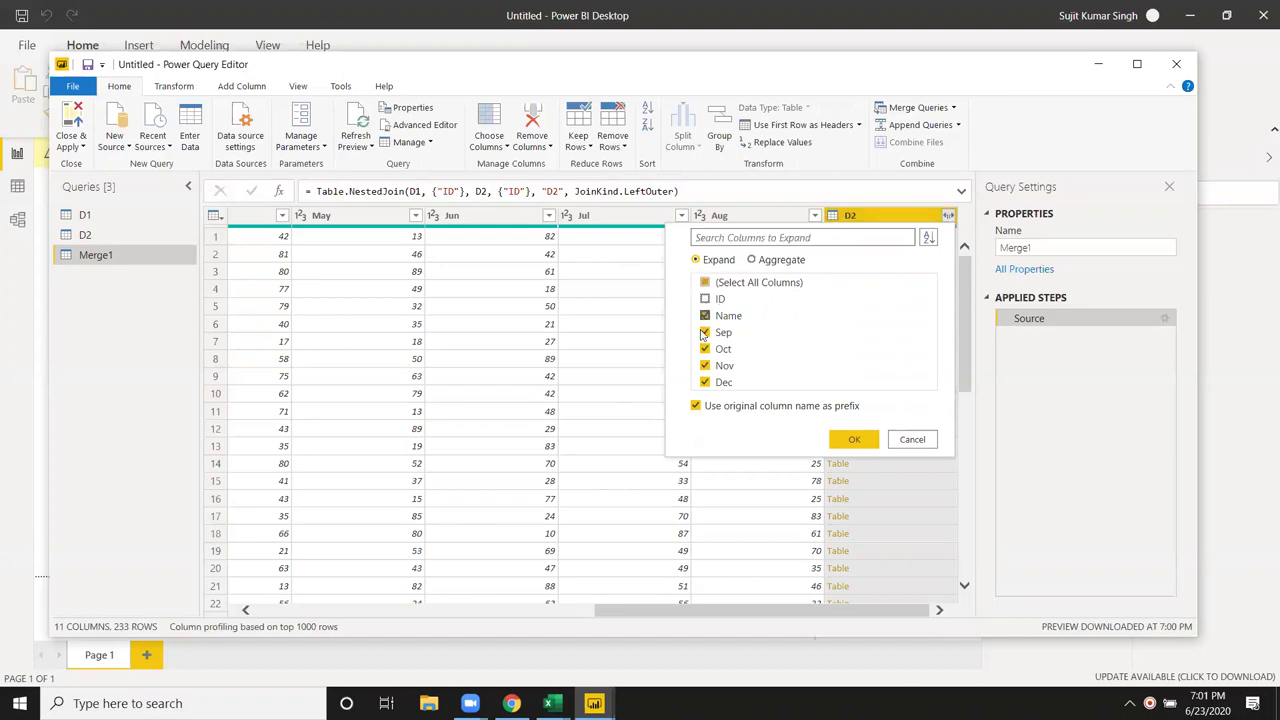
{"action": "left_click", "coordinate": [705, 316]}
{"action": "left_click", "coordinate": [855, 441]}
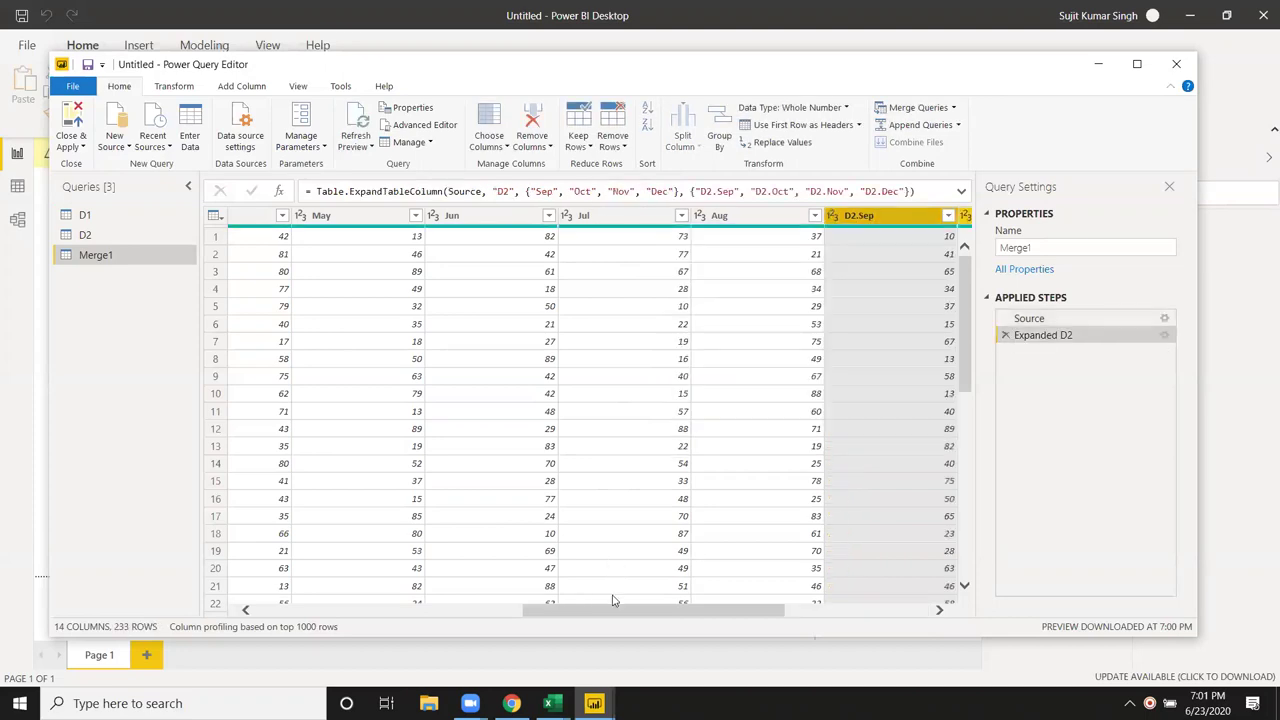
Step: Inspect Merge1's expanded values and rename the D2.Sep column to Sep
{"action": "left_click_drag", "start_coordinate": [617, 612], "coordinate": [789, 645]}
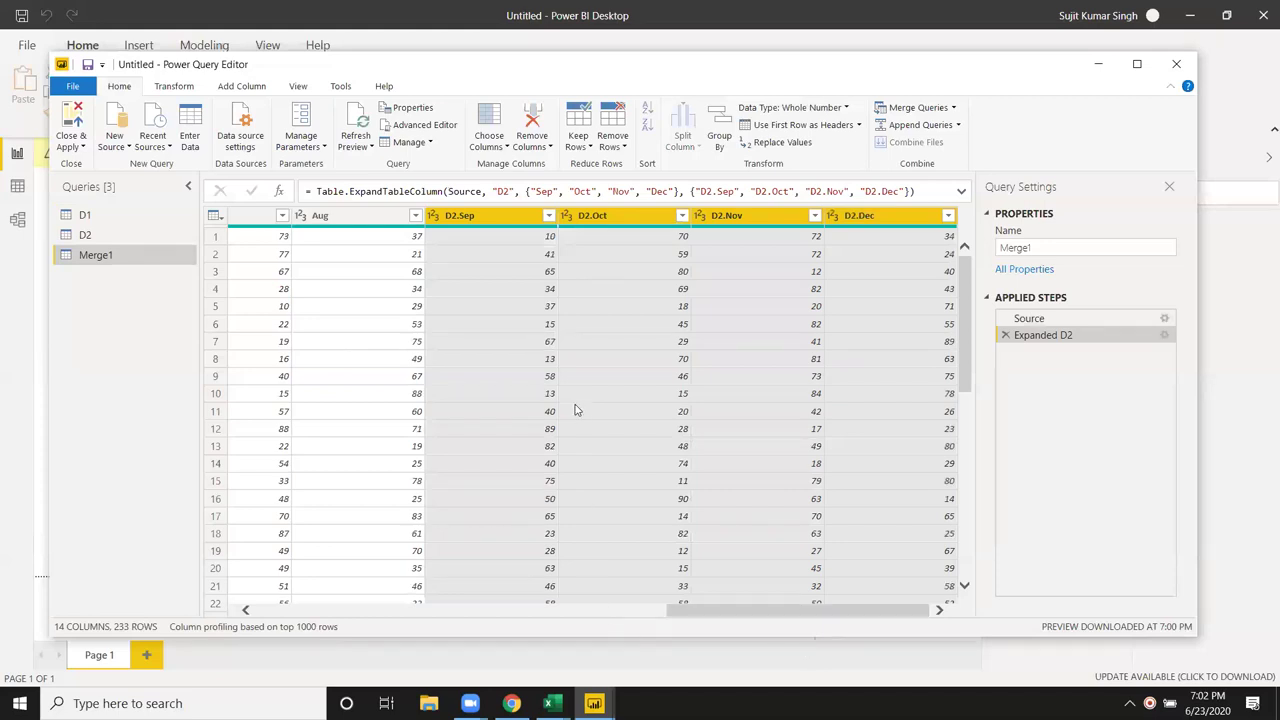
{"action": "left_click", "coordinate": [572, 292]}
{"action": "left_click", "coordinate": [521, 254]}
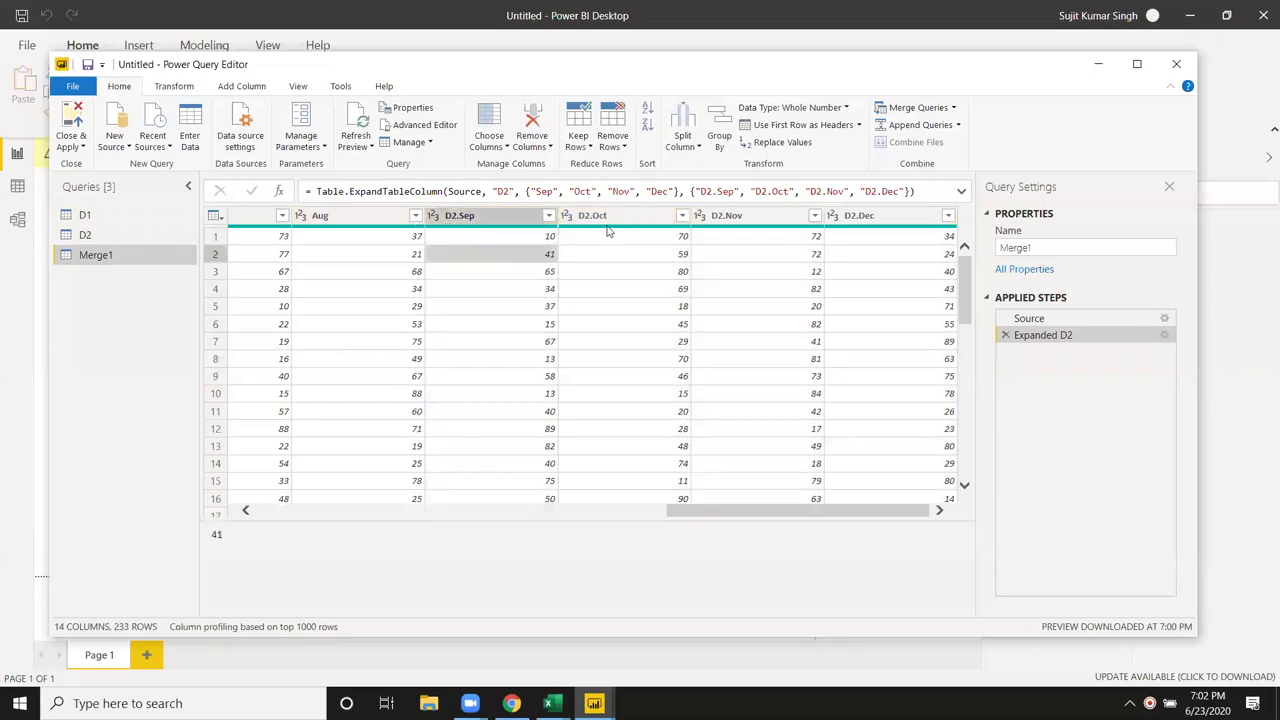
{"action": "left_click", "coordinate": [480, 217]}
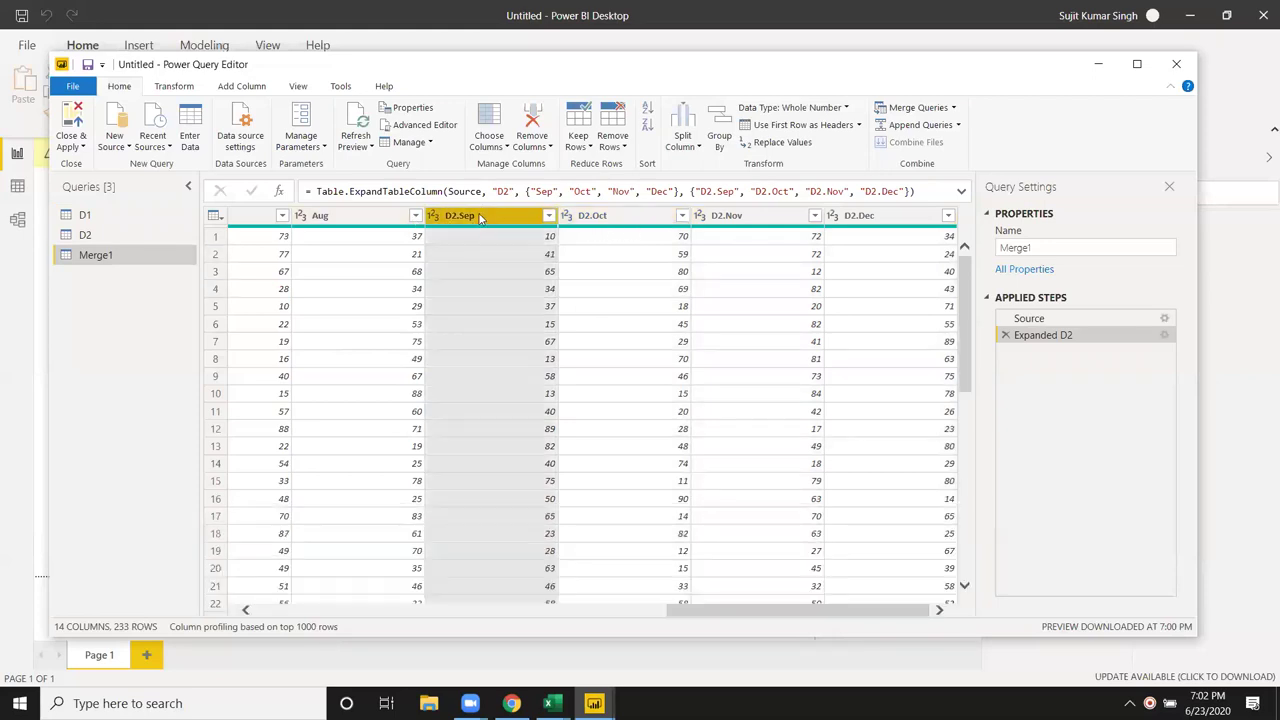
{"action": "double_click", "coordinate": [480, 217]}
{"action": "left_click_drag", "start_coordinate": [480, 216], "coordinate": [426, 217]}
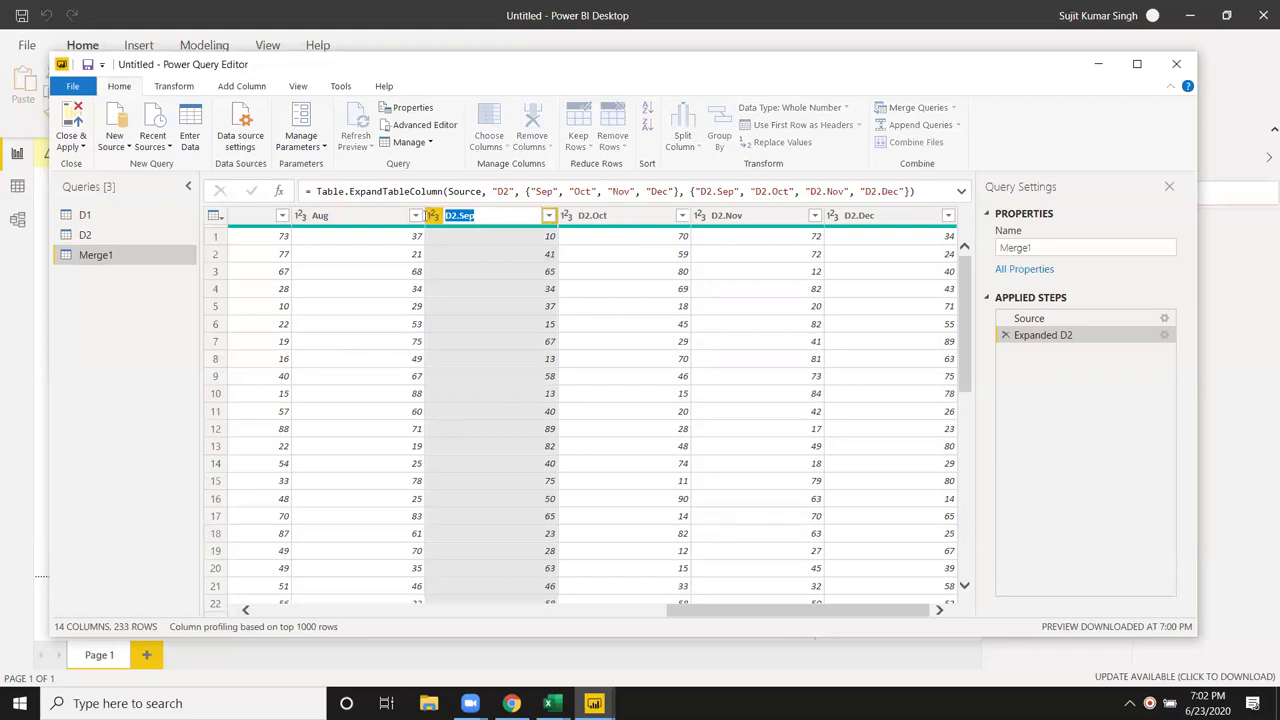
{"action": "type", "text": "Se"}
{"action": "key", "text": "Return"}
Step: Rename D2.Oct, D2.Nov and D2.Dec to OCt, Nov and Dec
{"action": "left_click", "coordinate": [622, 217]}
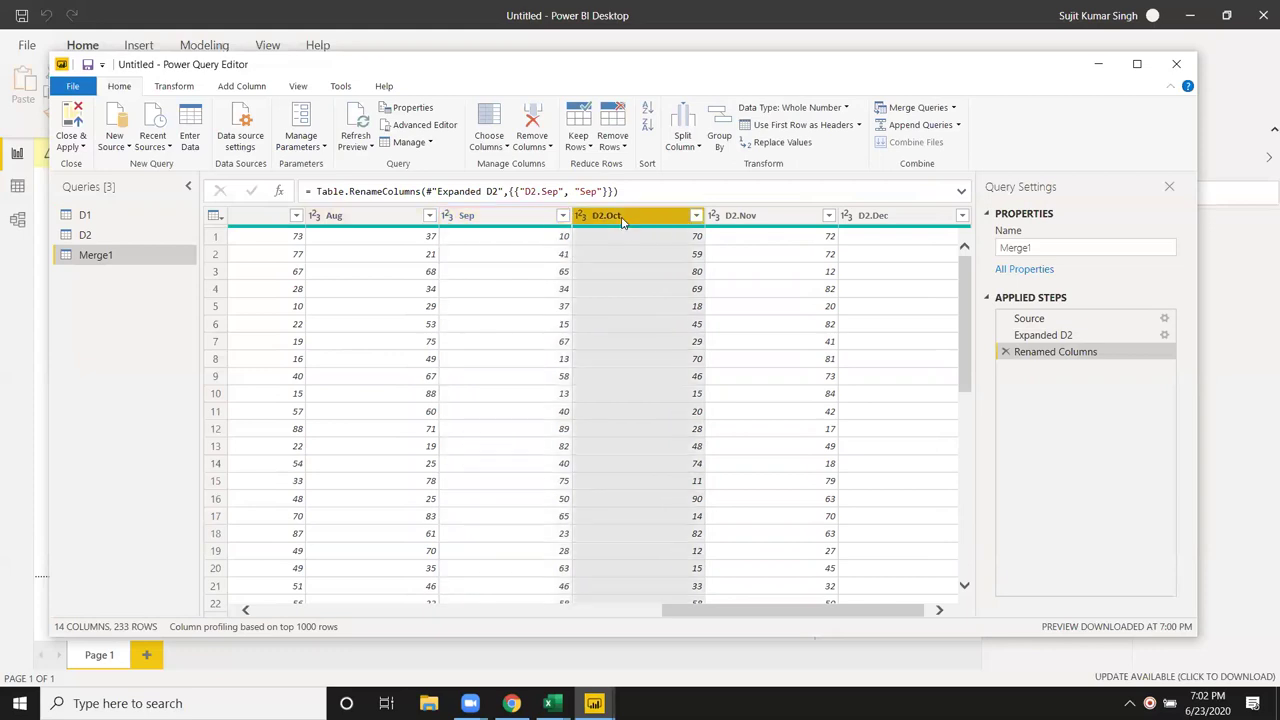
{"action": "double_click", "coordinate": [622, 217]}
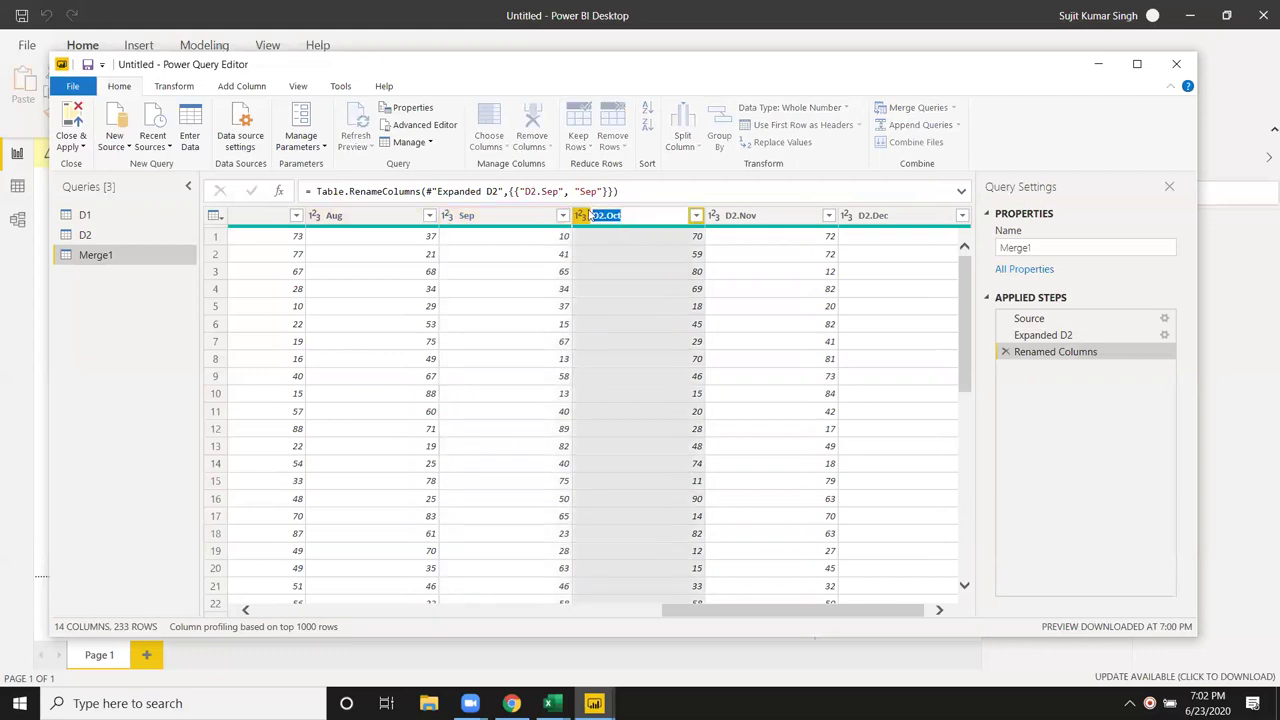
{"action": "type", "text": "O"}
{"action": "key", "text": "Return"}
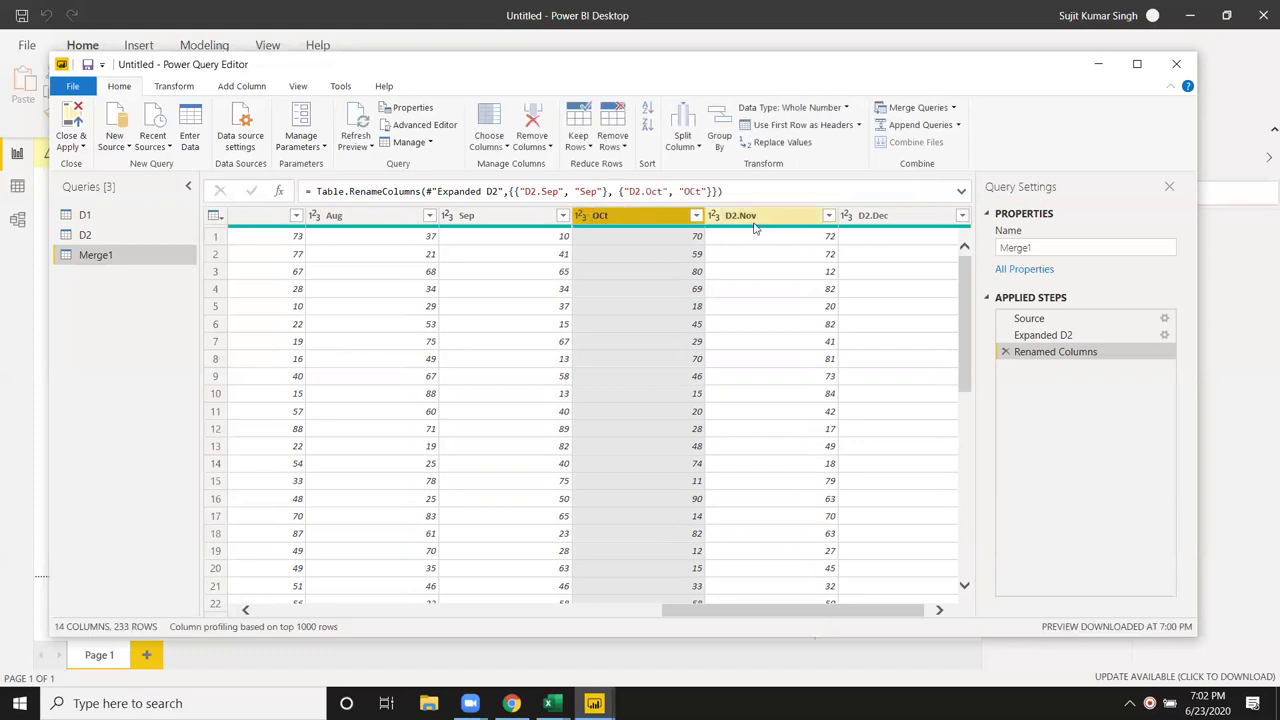
{"action": "double_click", "coordinate": [753, 217]}
{"action": "type", "text": "No"}
{"action": "key", "text": "Return"}
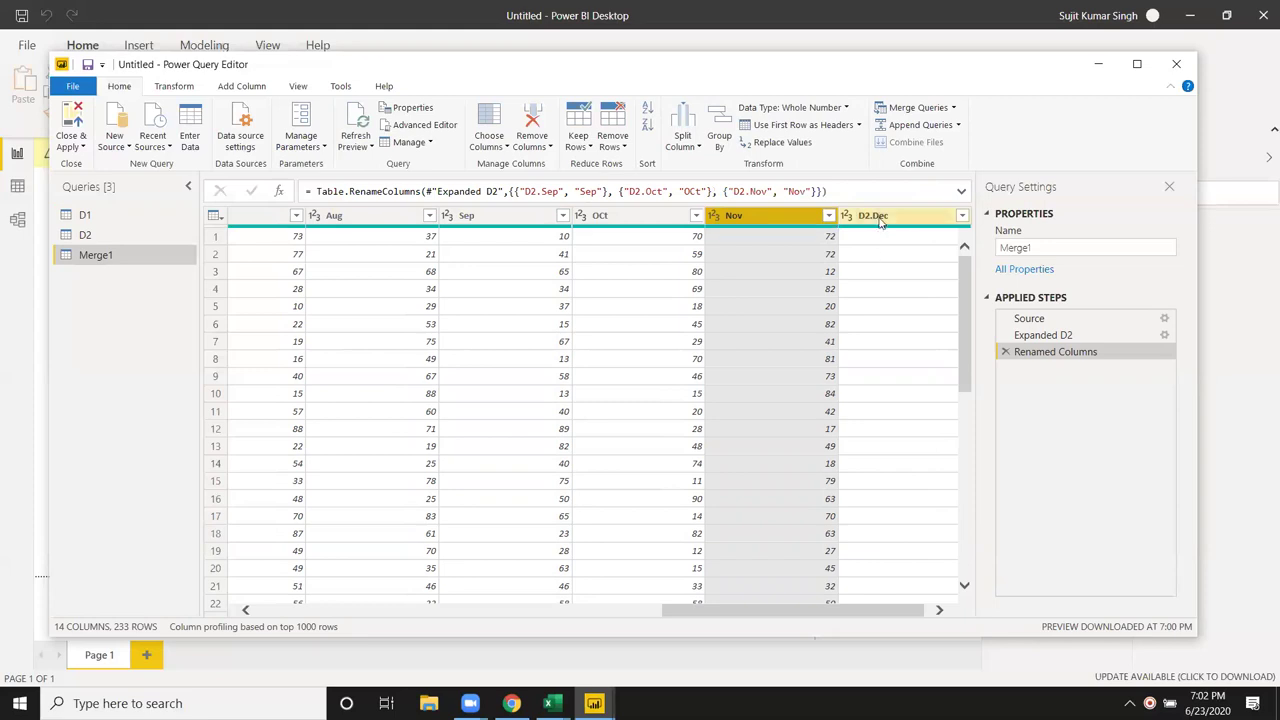
{"action": "double_click", "coordinate": [878, 217]}
{"action": "type", "text": "De"}
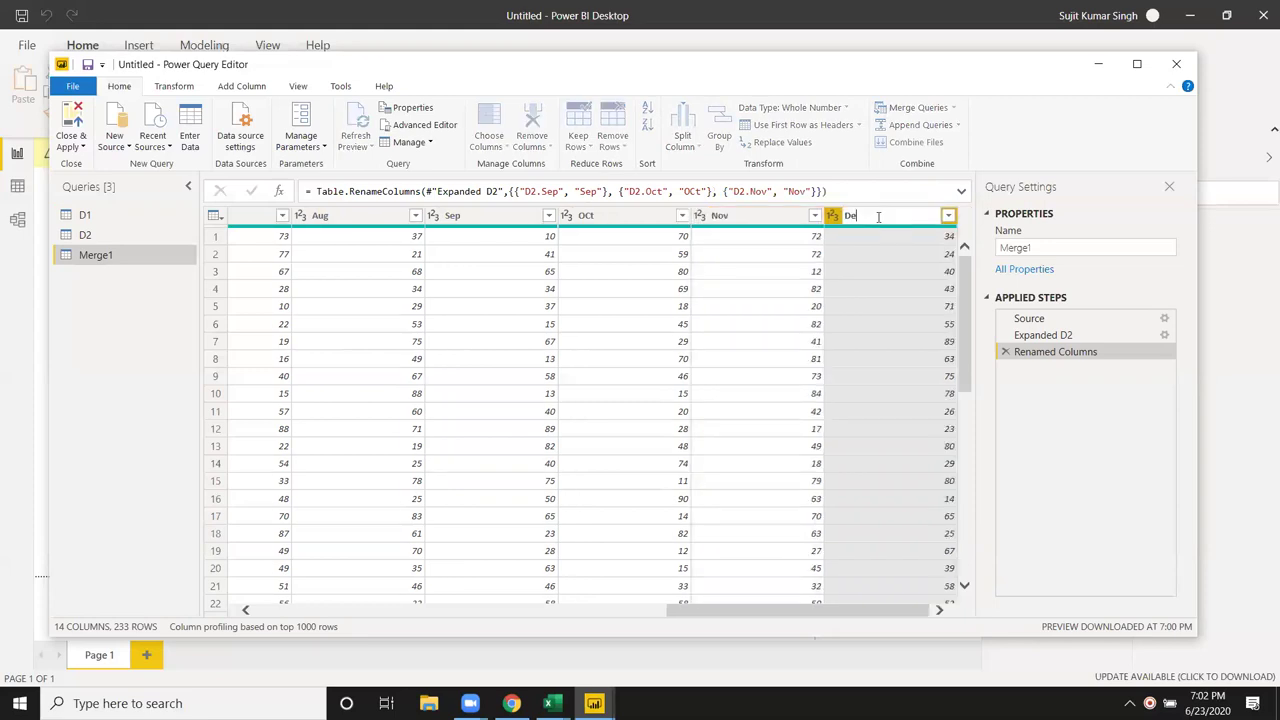
{"action": "key", "text": "Return"}
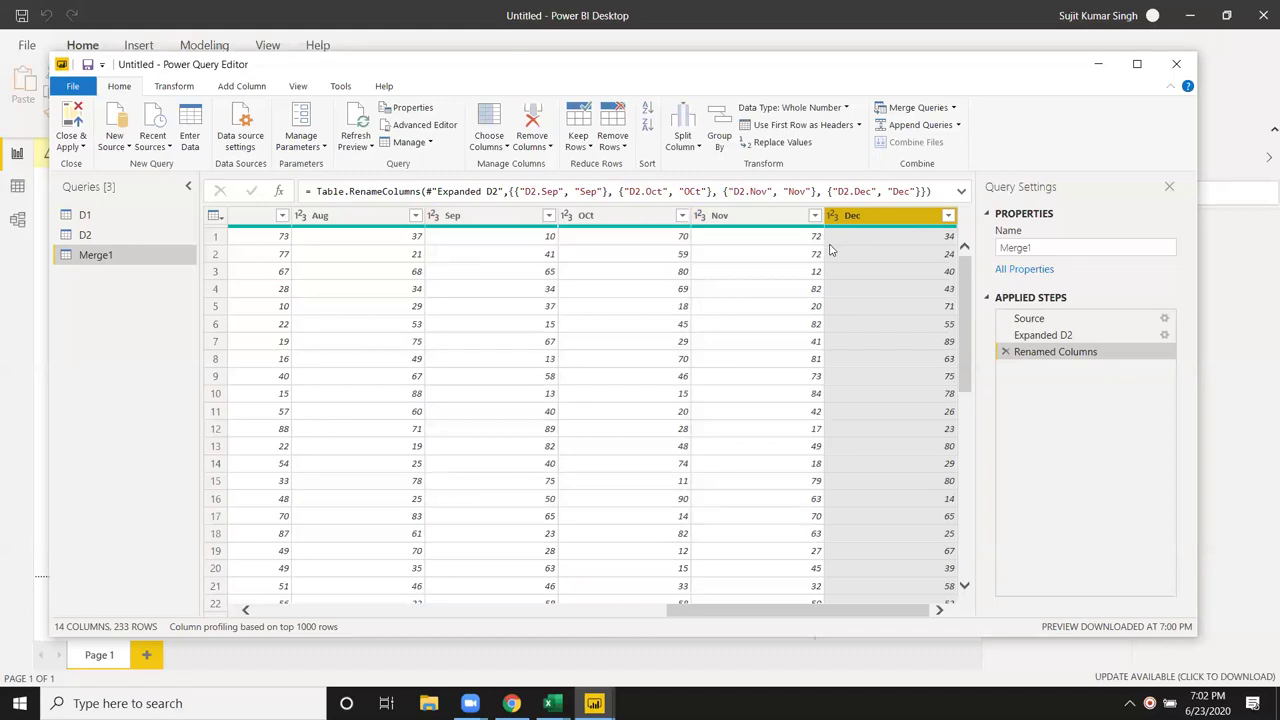
{"action": "left_click", "coordinate": [492, 259]}
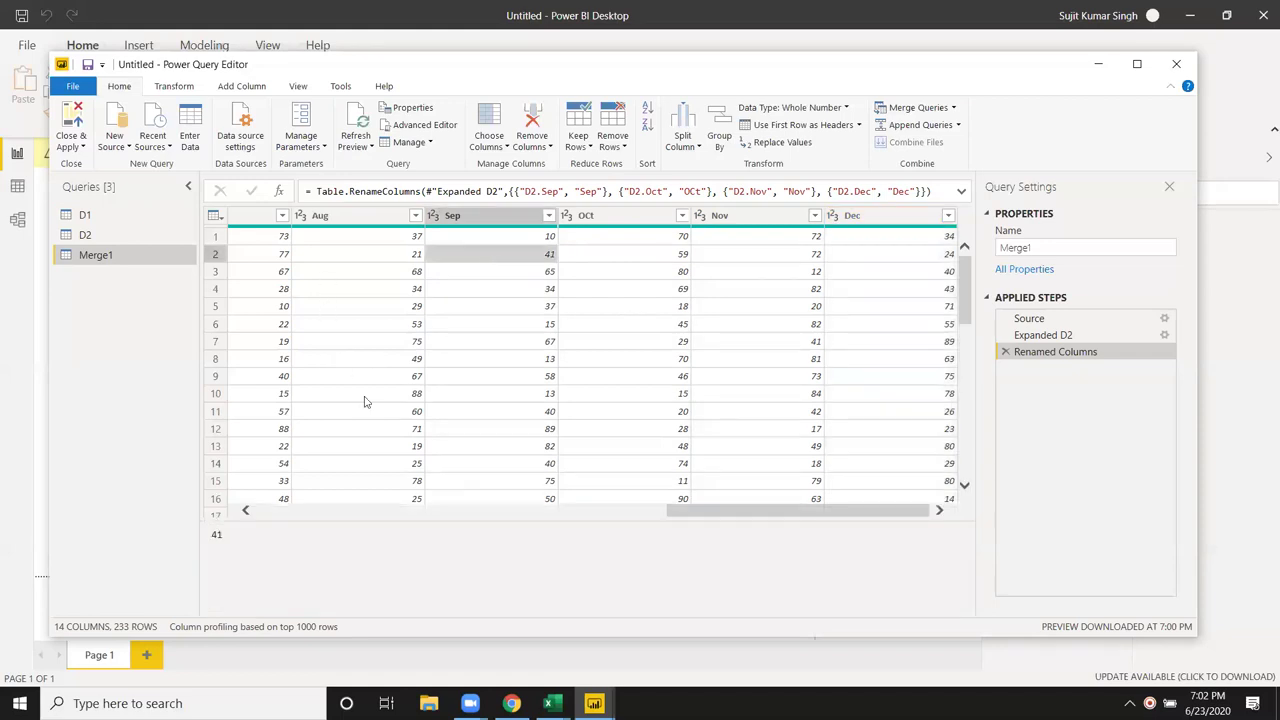
Step: Rename query Merge1 to 2020, then Close & Apply to load it into the model
{"action": "right_click", "coordinate": [136, 261]}
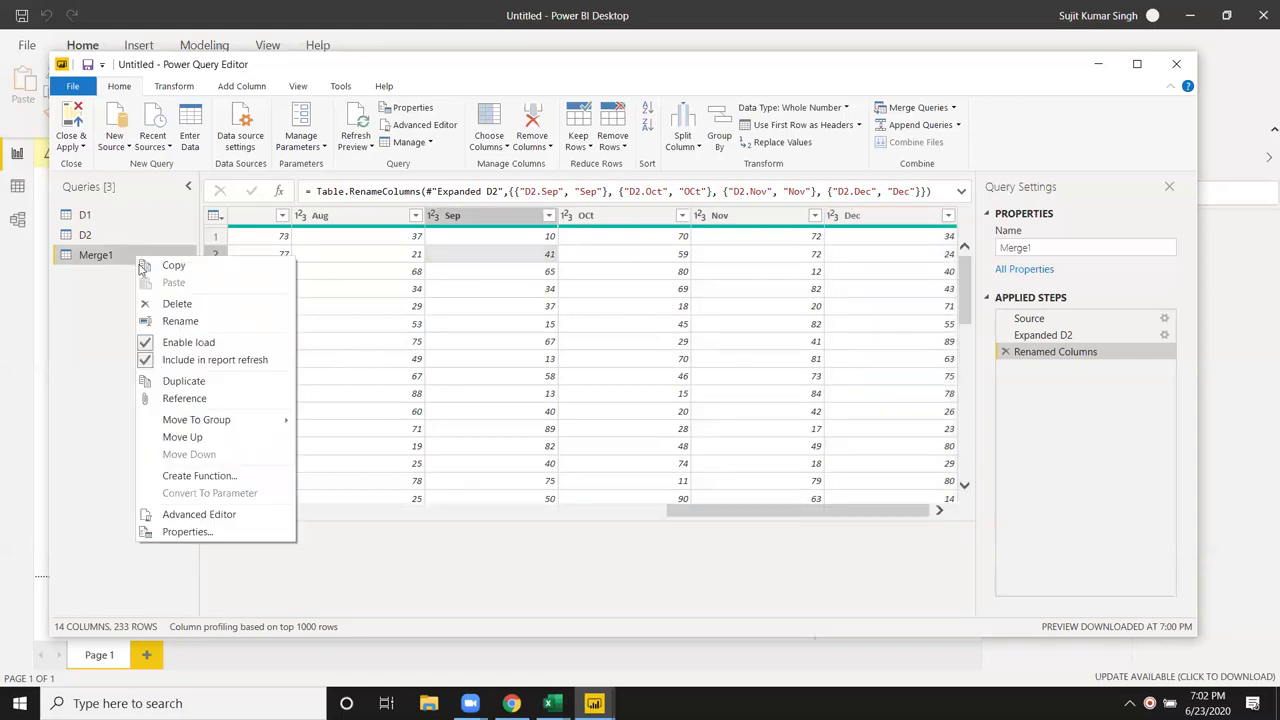
{"action": "left_click", "coordinate": [184, 322]}
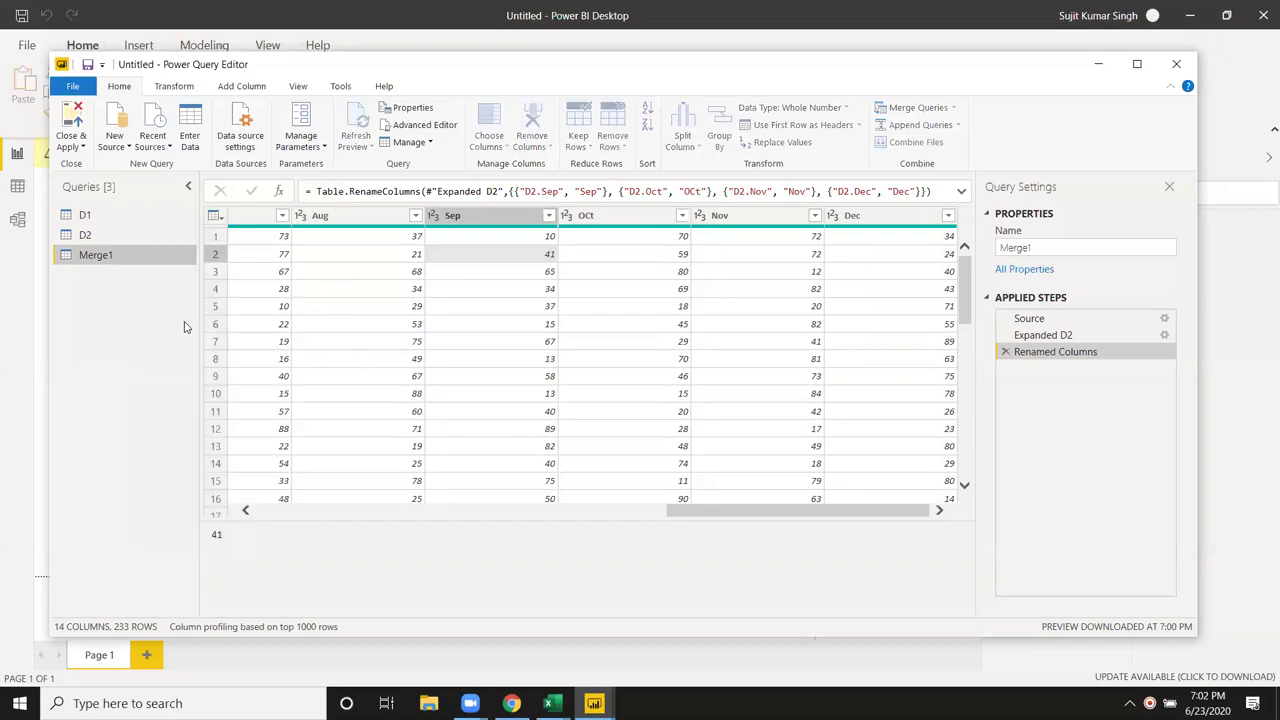
{"action": "type", "text": "2020"}
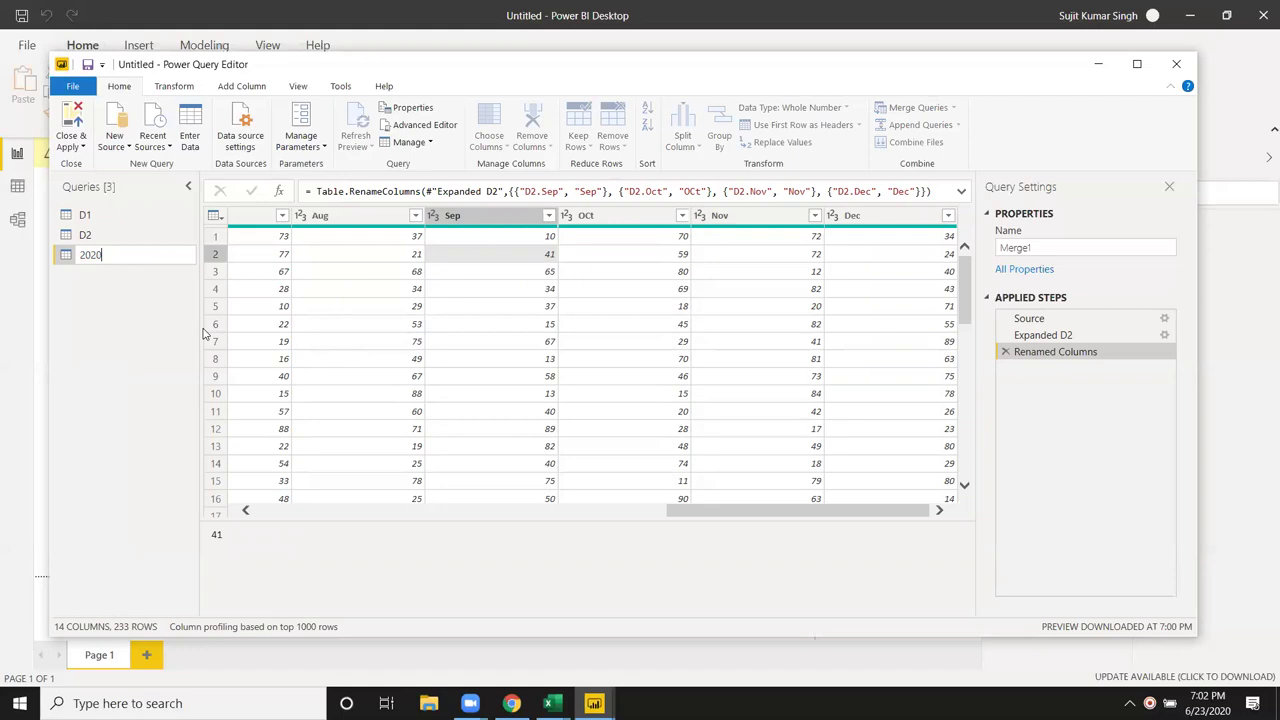
{"action": "key", "text": "Return"}
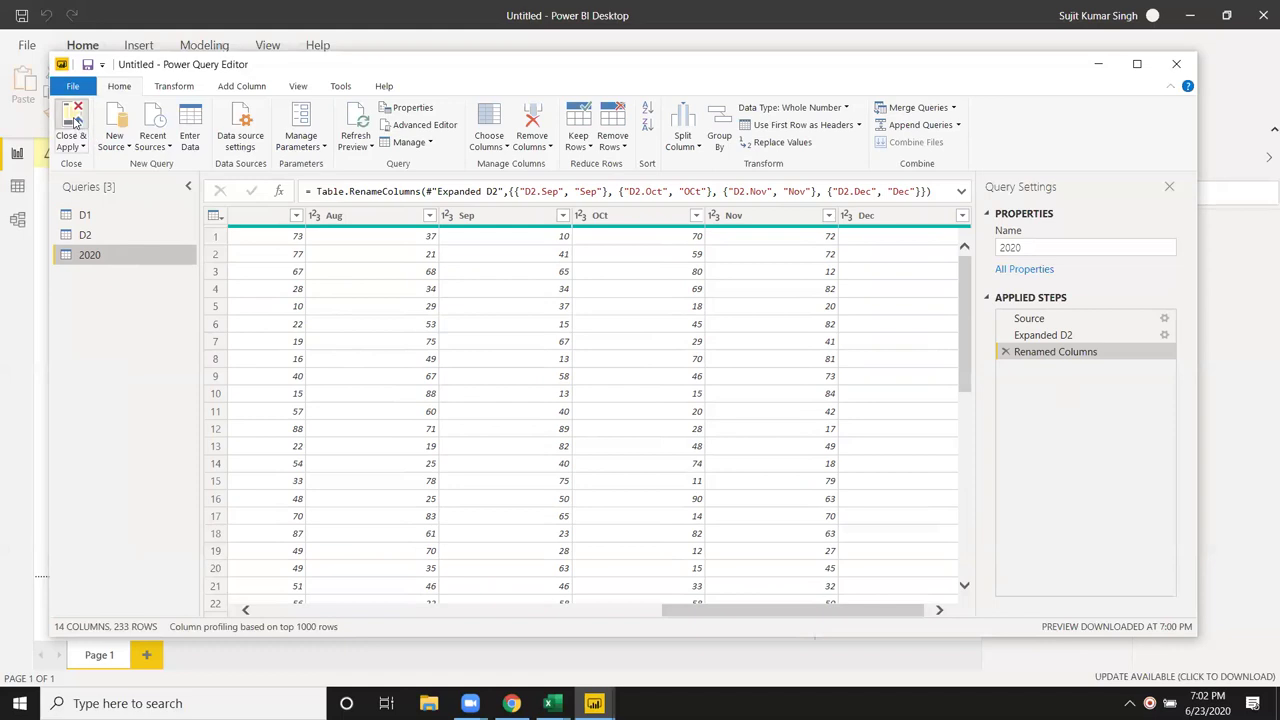
{"action": "left_click", "coordinate": [75, 122]}
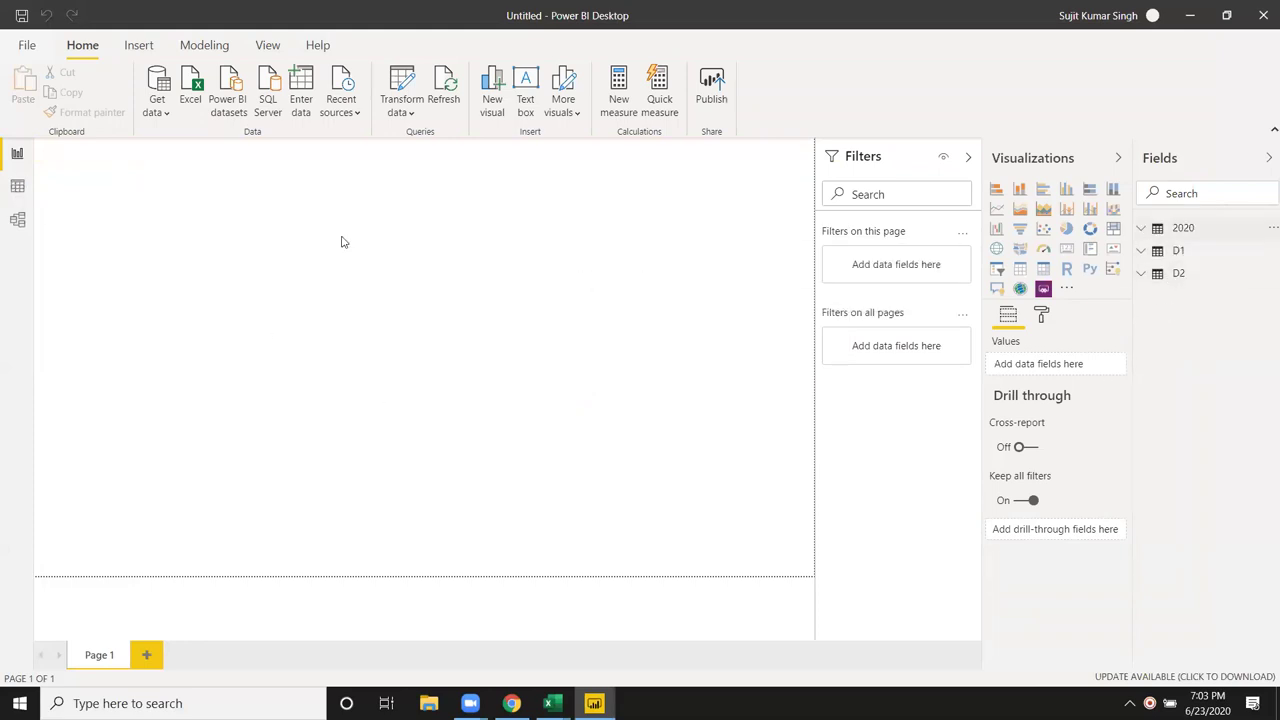
Step: In Model view, delete the D1 table from the model, keeping it as an unloaded query
{"action": "left_click", "coordinate": [18, 221]}
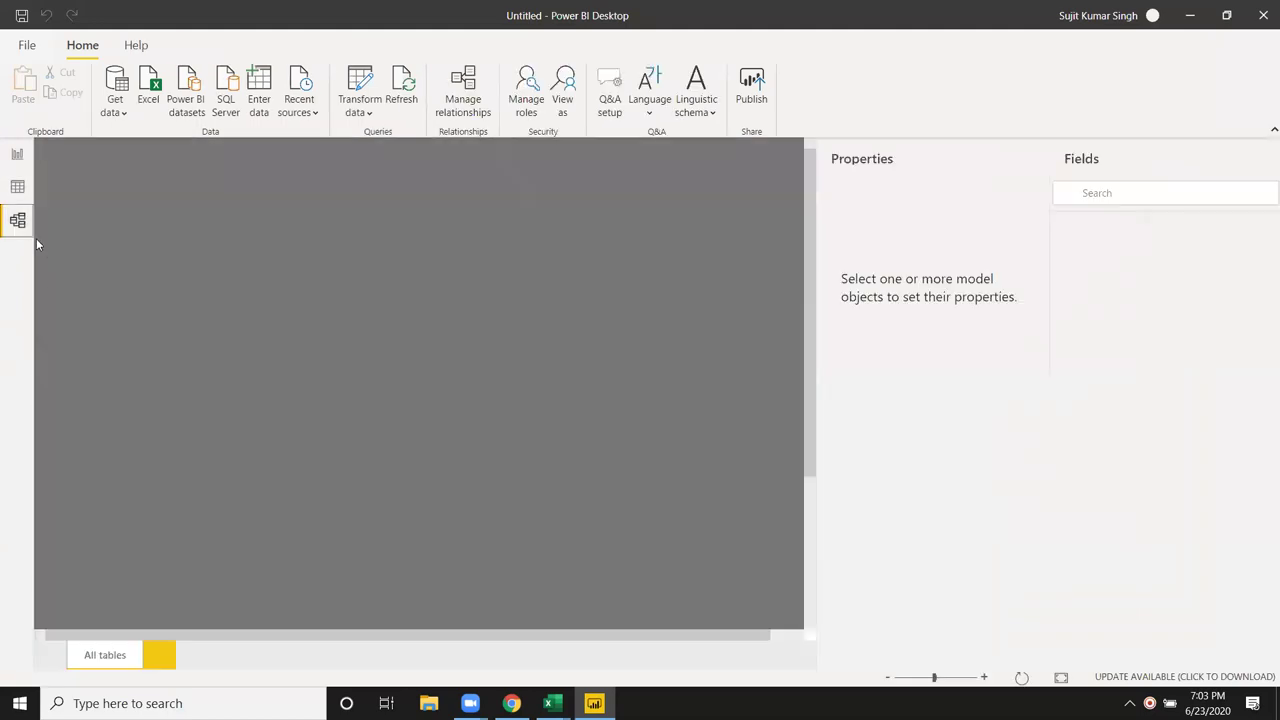
{"action": "left_click", "coordinate": [438, 447]}
{"action": "scroll", "coordinate": [438, 454], "scroll_direction": "down", "scroll_amount": 1}
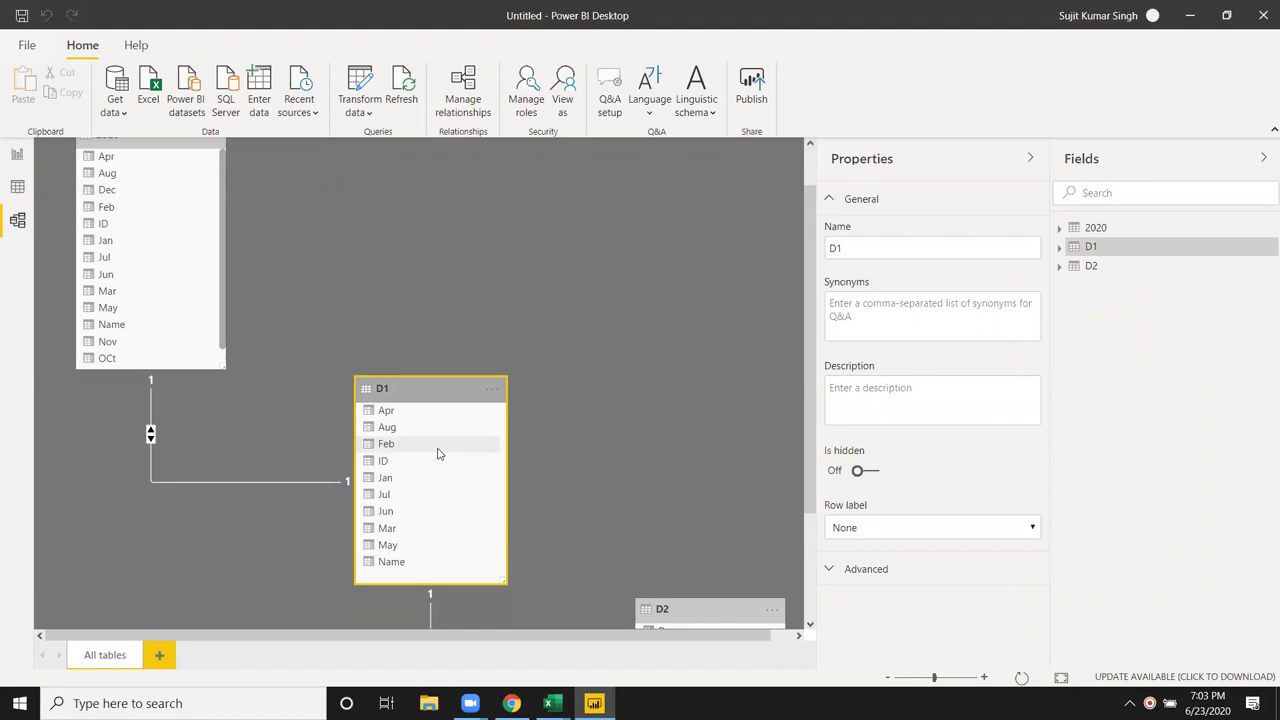
{"action": "right_click", "coordinate": [427, 396]}
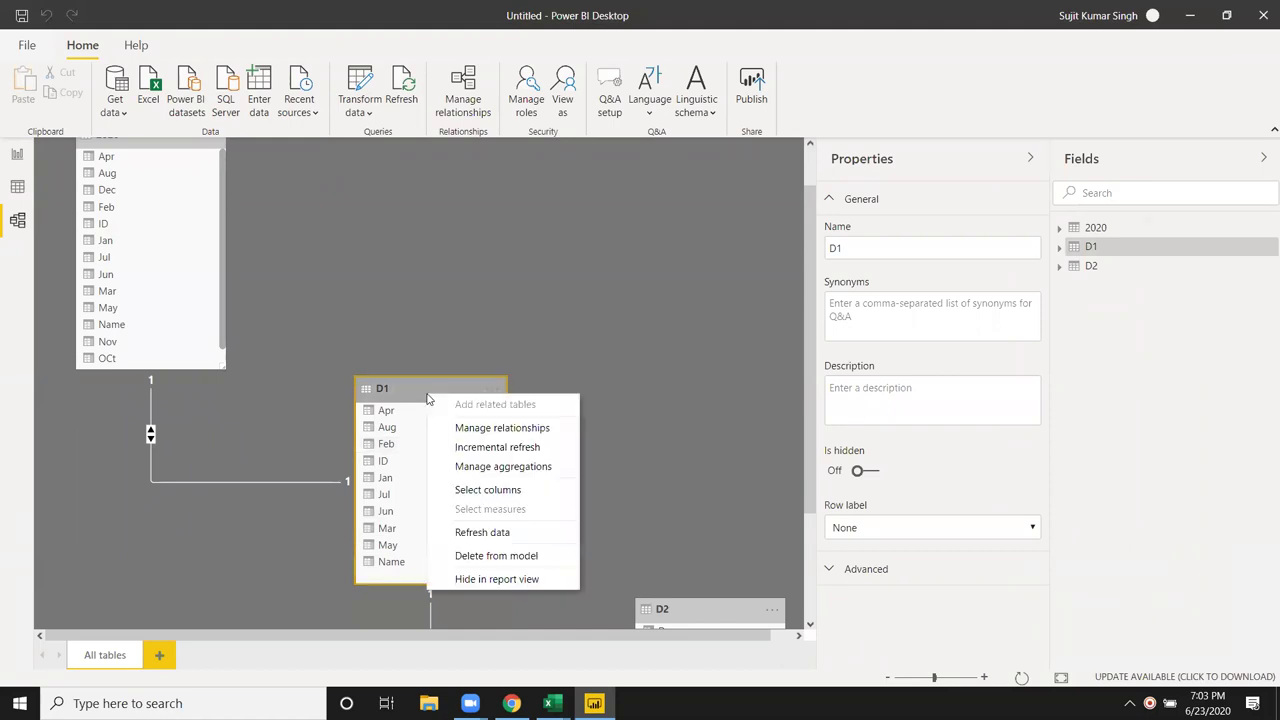
{"action": "left_click", "coordinate": [486, 556]}
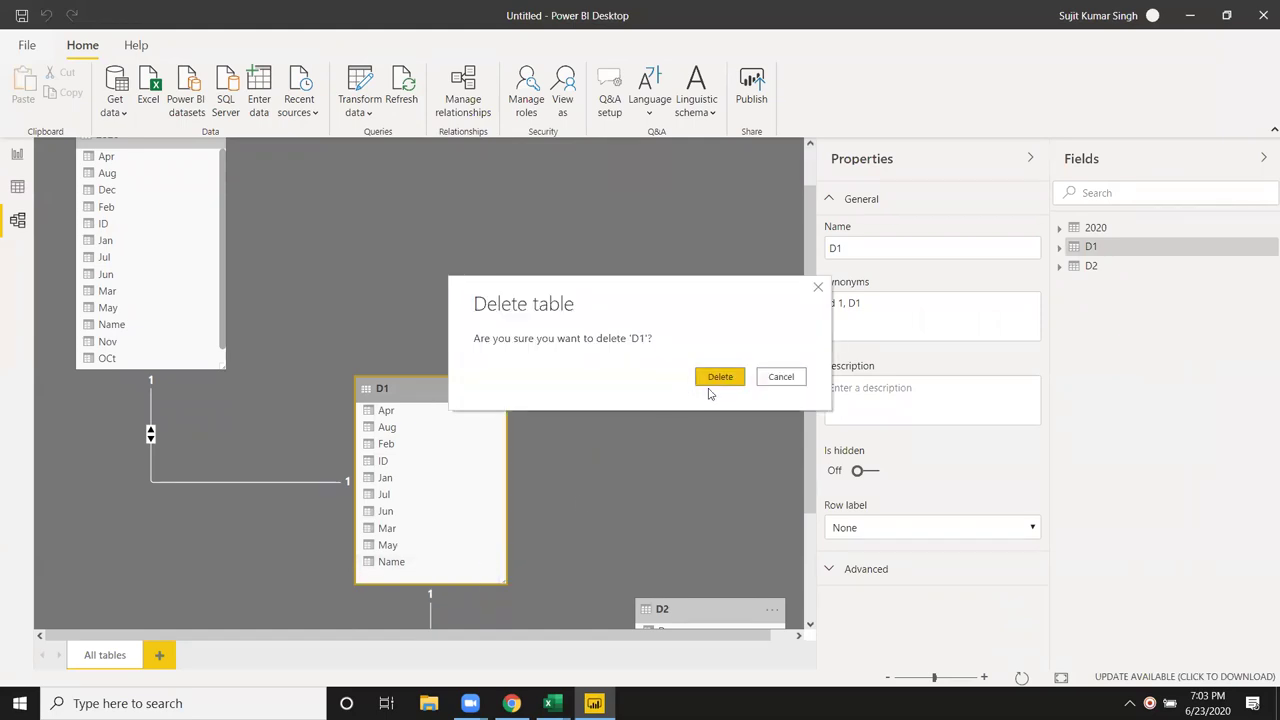
{"action": "left_click", "coordinate": [712, 382]}
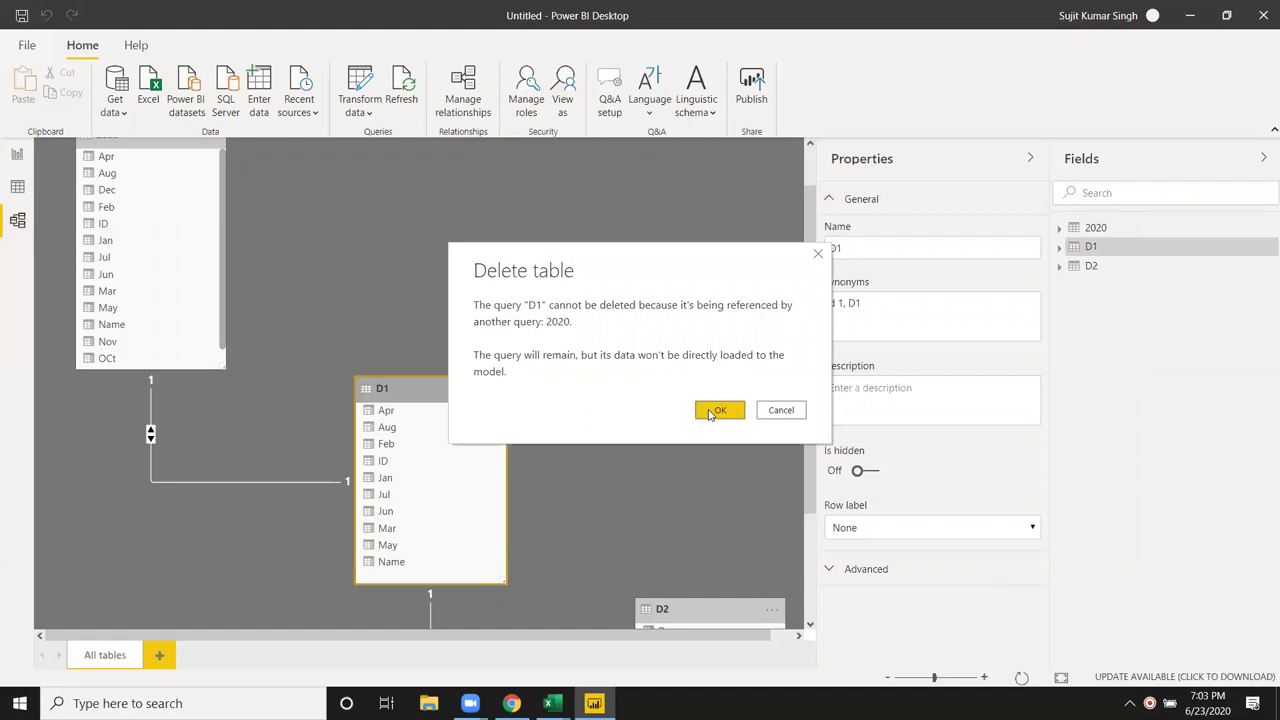
{"action": "left_click", "coordinate": [713, 408]}
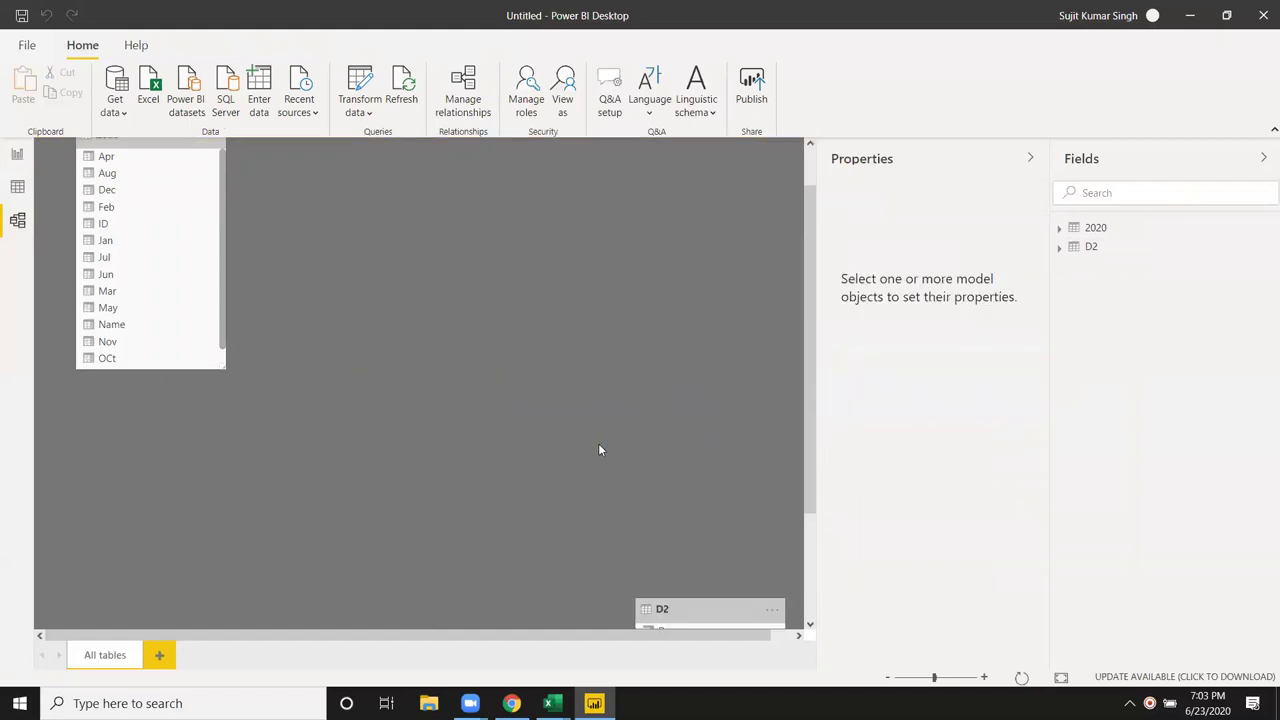
Step: Delete the D2 table from the model likewise and view the remaining 2020 data
{"action": "scroll", "coordinate": [634, 491], "scroll_direction": "down", "scroll_amount": 3}
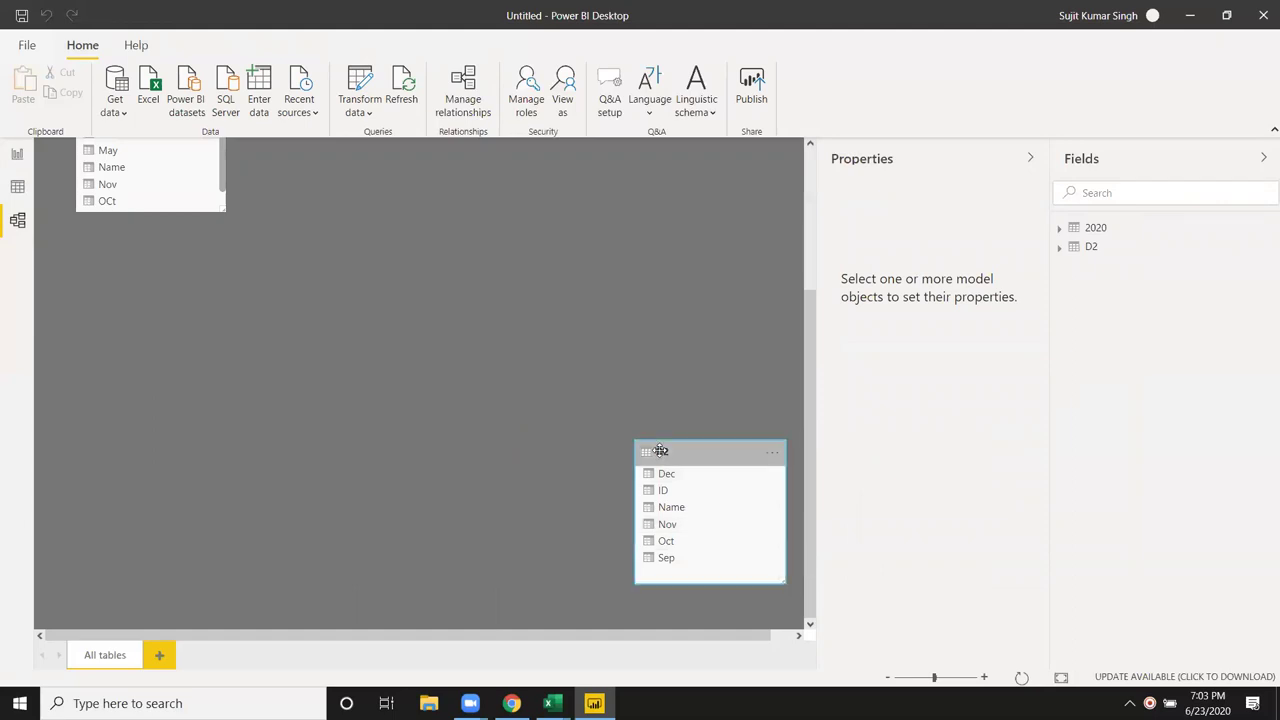
{"action": "left_click", "coordinate": [660, 451]}
{"action": "right_click", "coordinate": [657, 451]}
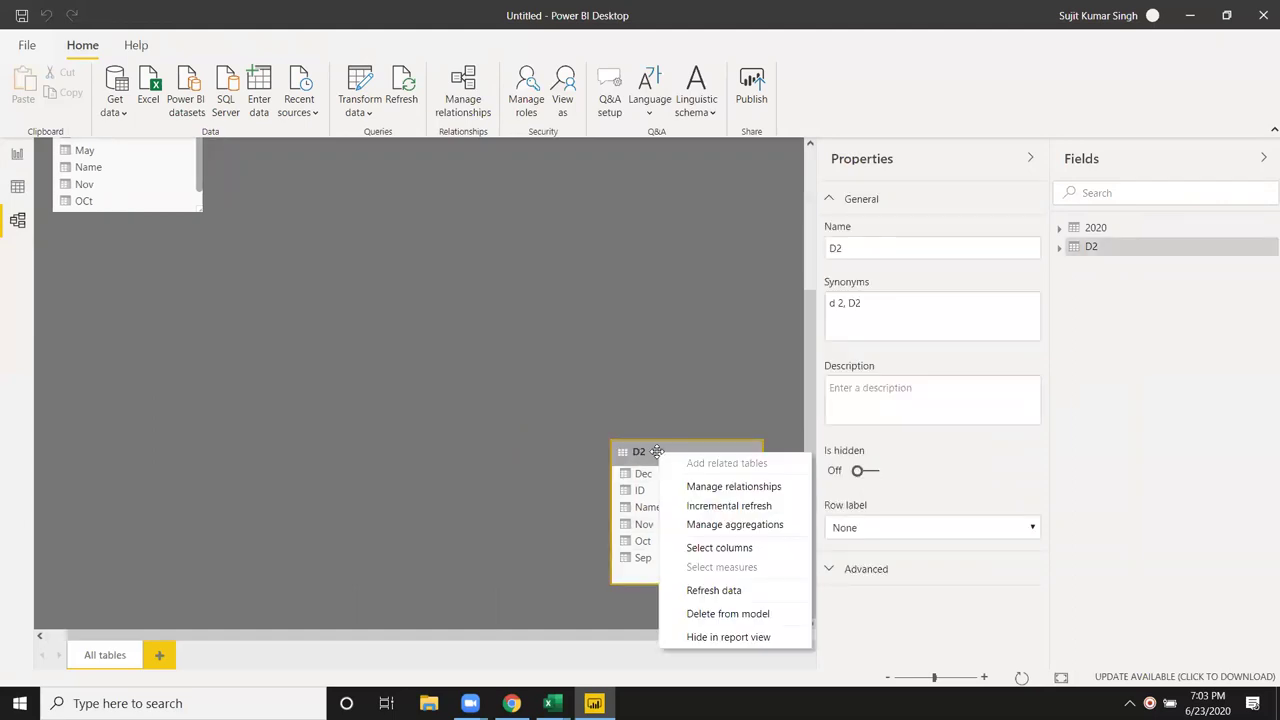
{"action": "left_click", "coordinate": [716, 616]}
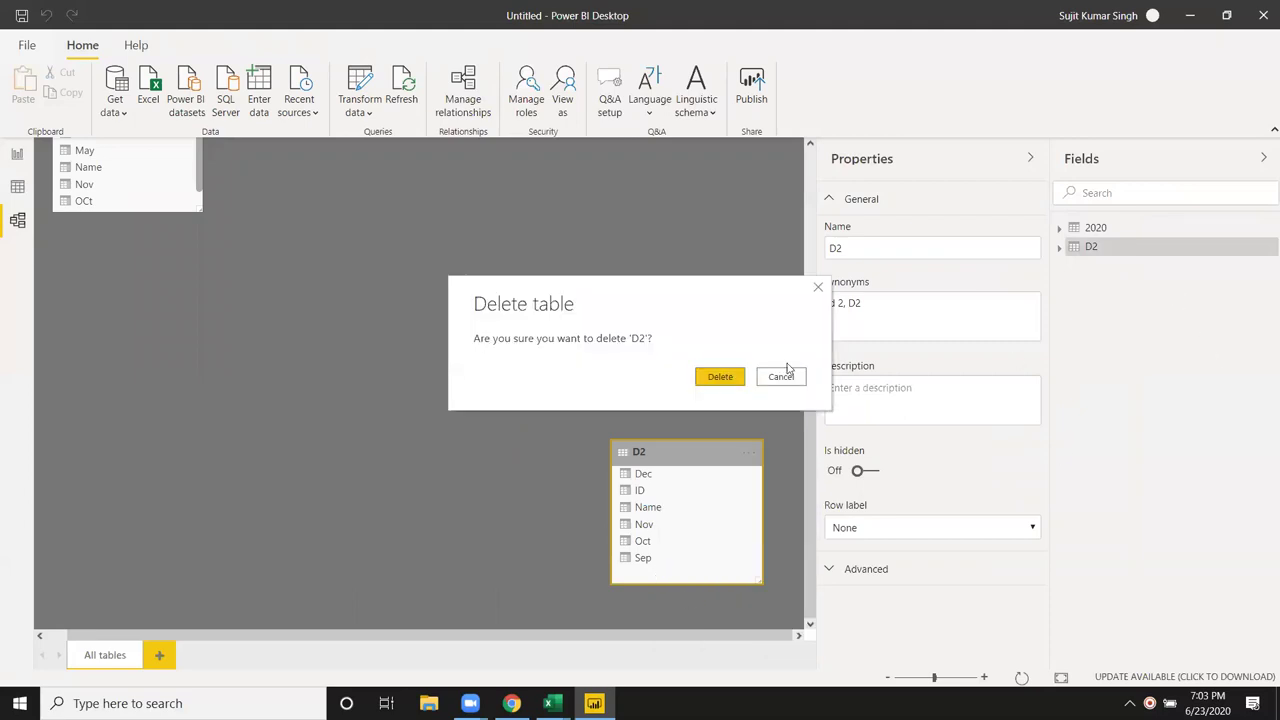
{"action": "left_click", "coordinate": [731, 380]}
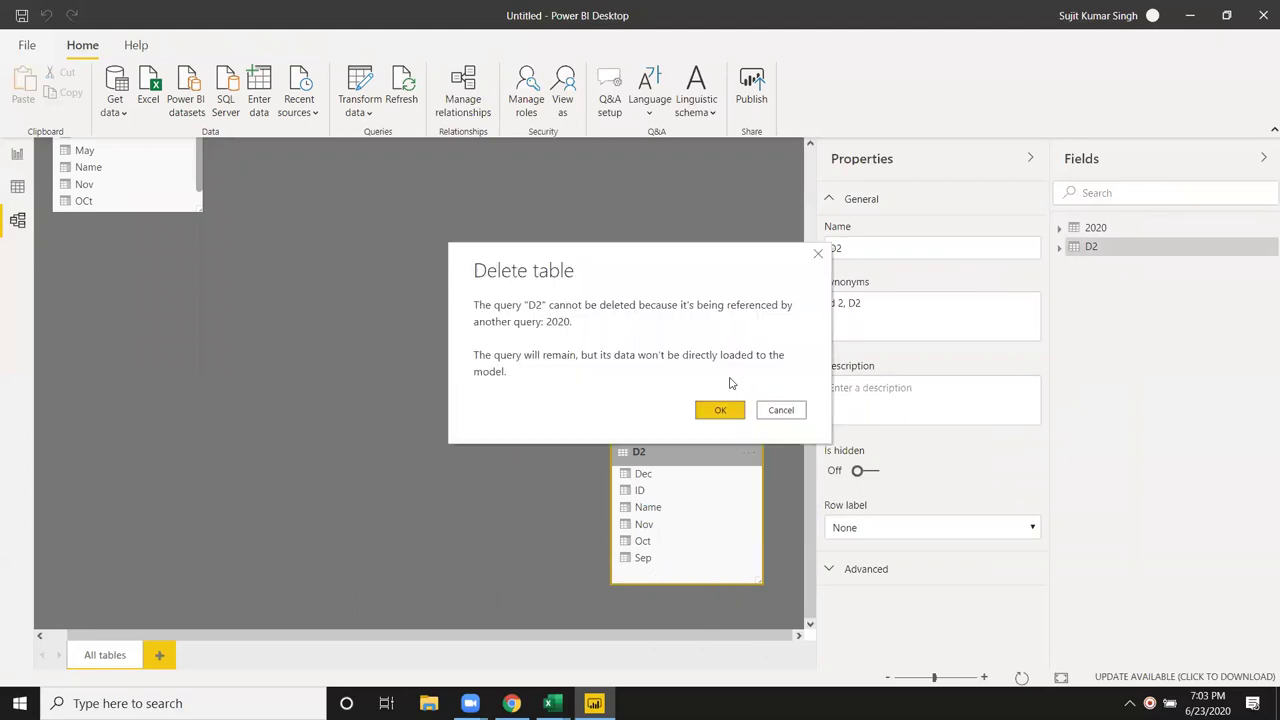
{"action": "left_click", "coordinate": [718, 415]}
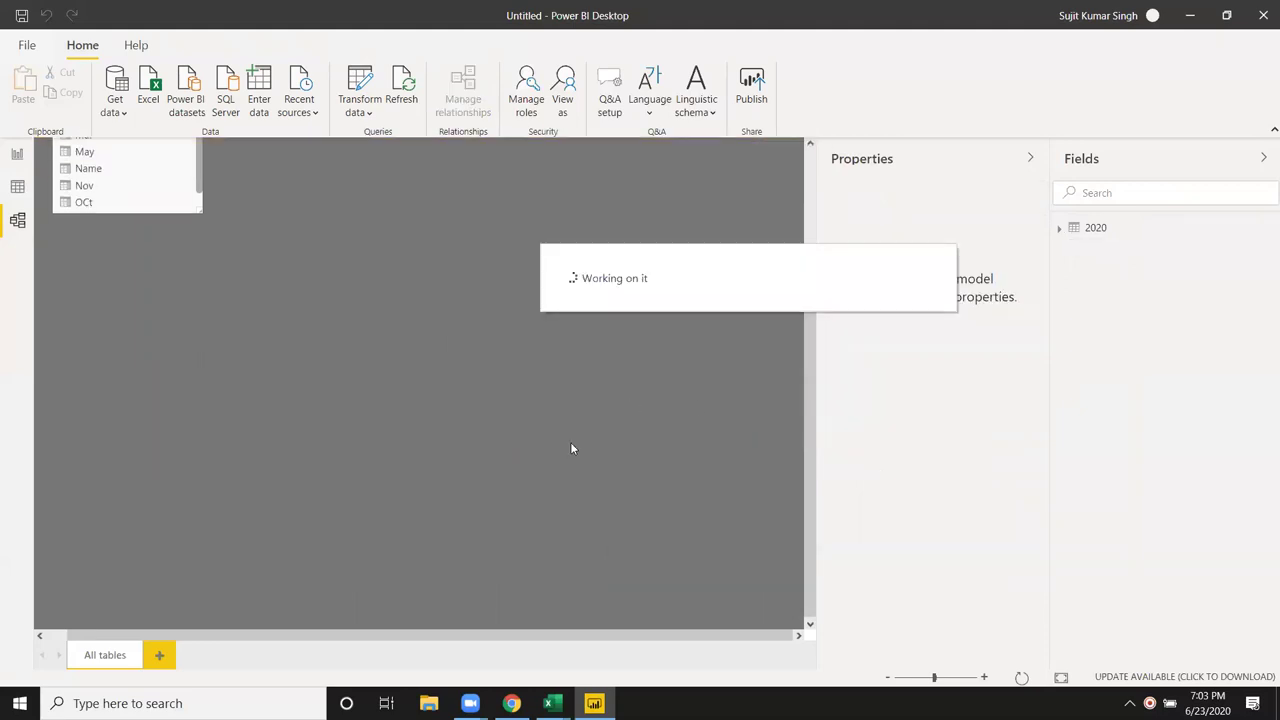
{"action": "left_click", "coordinate": [17, 190]}
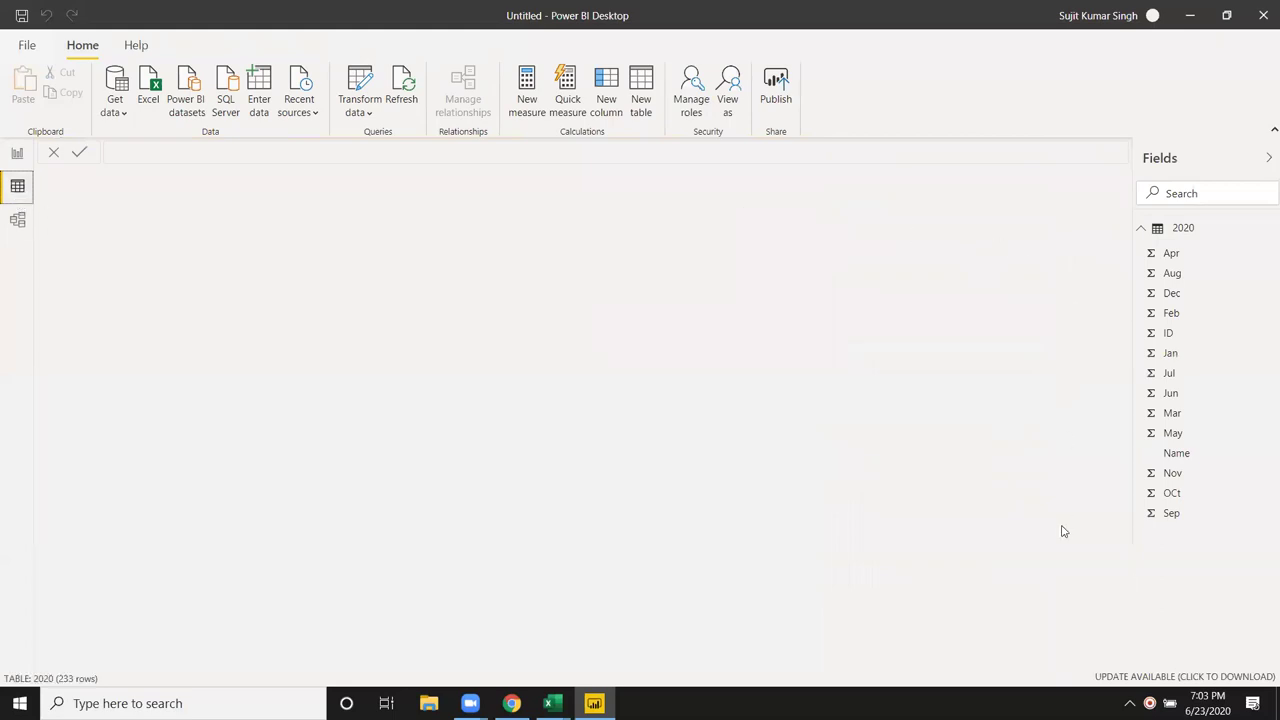
Step: Build a table visual of 2020 Names with the Jan and Mar–Dec monthly values
{"action": "left_click", "coordinate": [16, 156]}
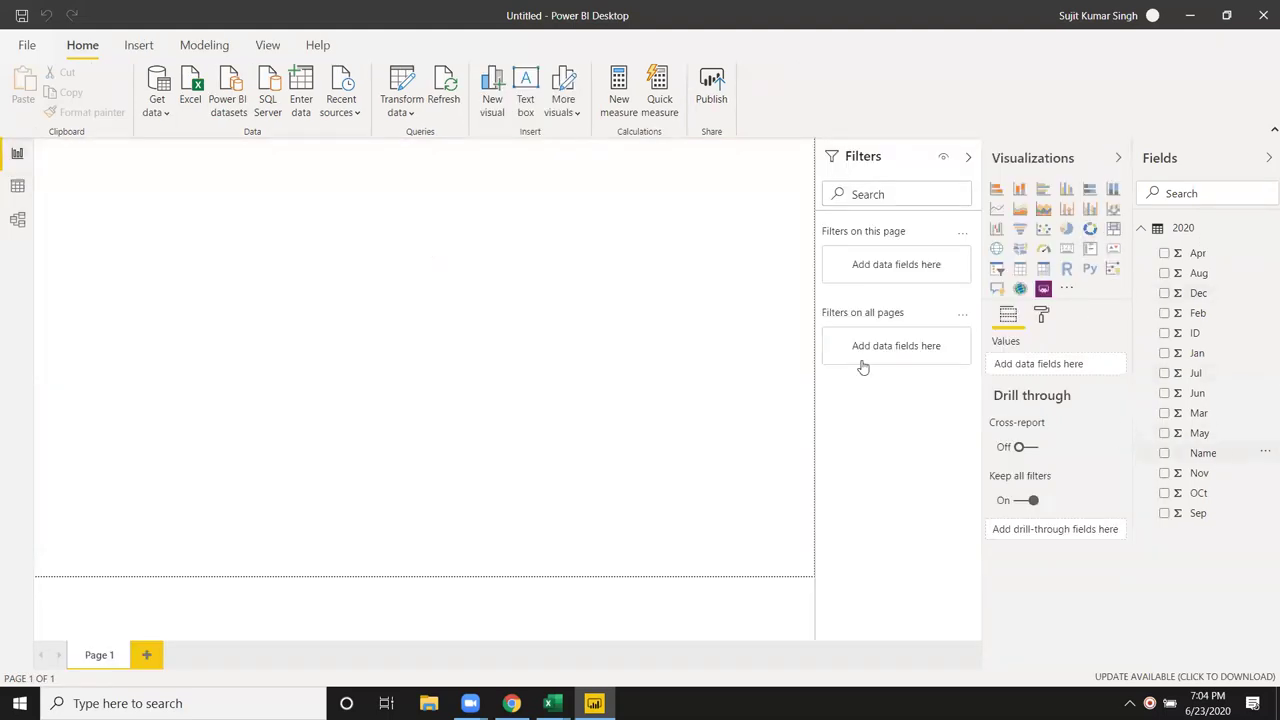
{"action": "left_click_drag", "start_coordinate": [1203, 453], "coordinate": [278, 258]}
{"action": "left_click", "coordinate": [1164, 354]}
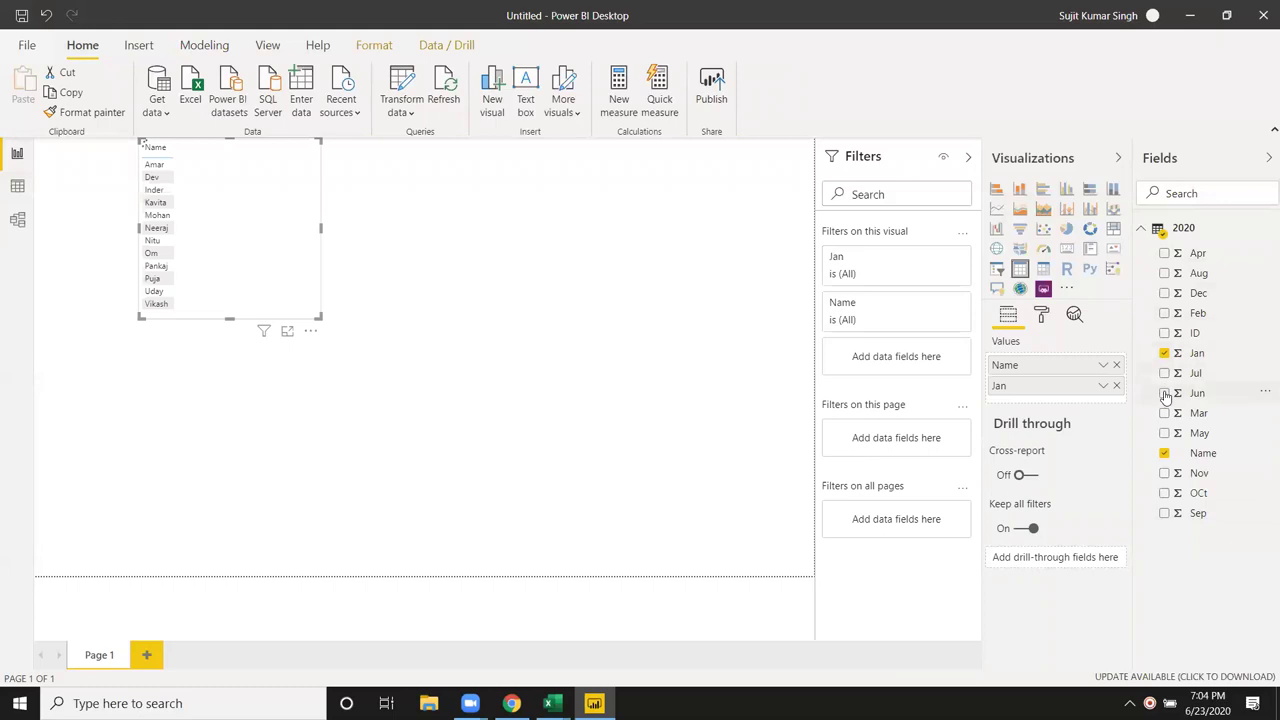
{"action": "left_click", "coordinate": [1164, 293]}
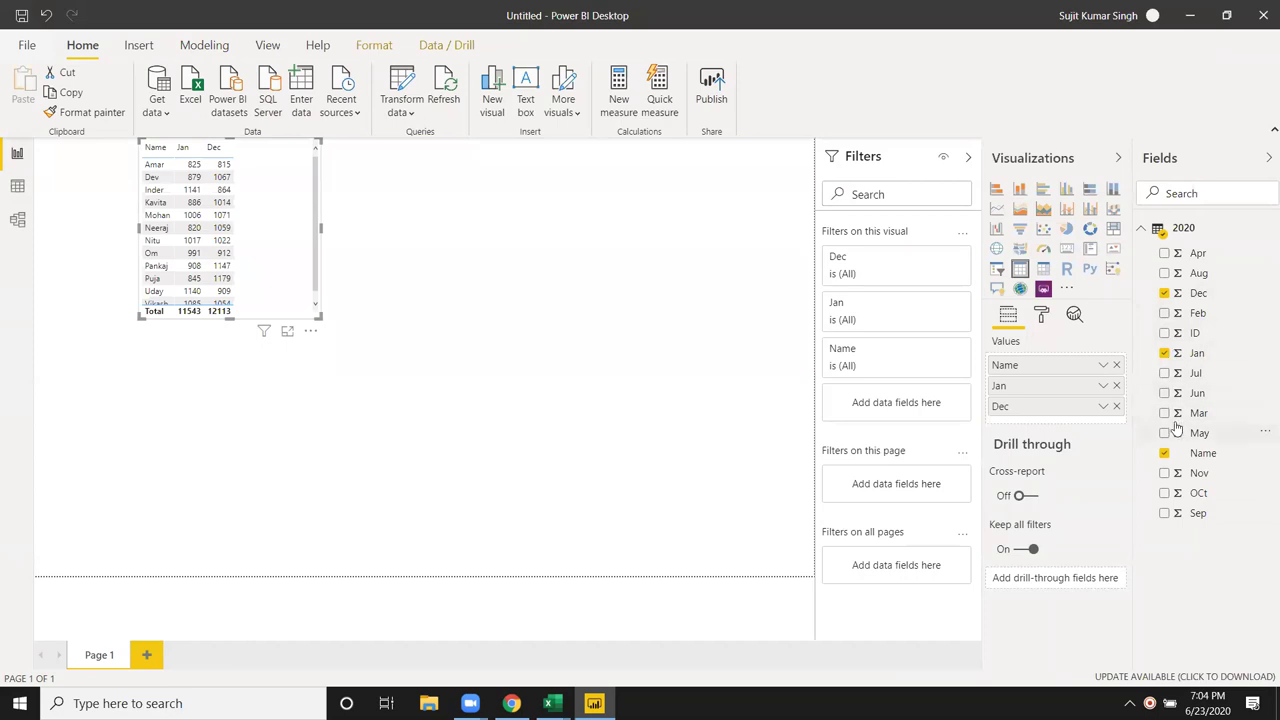
{"action": "left_click", "coordinate": [1164, 414]}
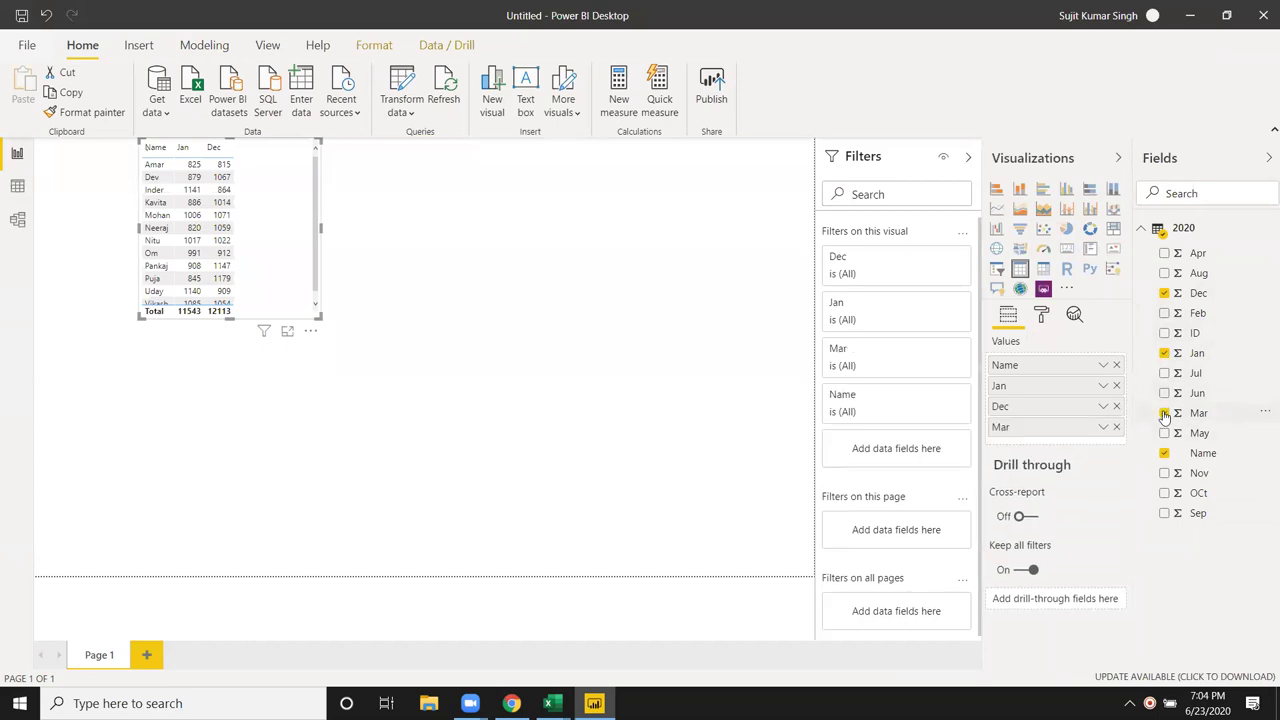
{"action": "left_click", "coordinate": [1164, 253]}
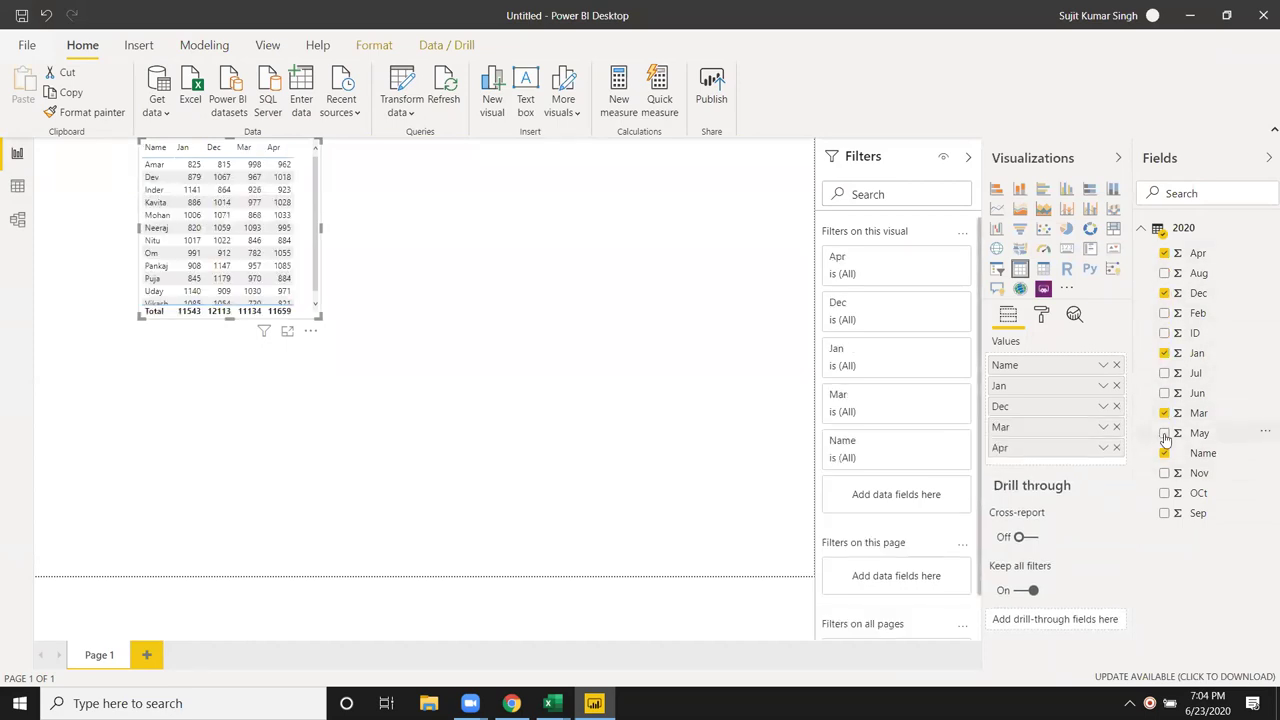
{"action": "left_click", "coordinate": [1164, 433]}
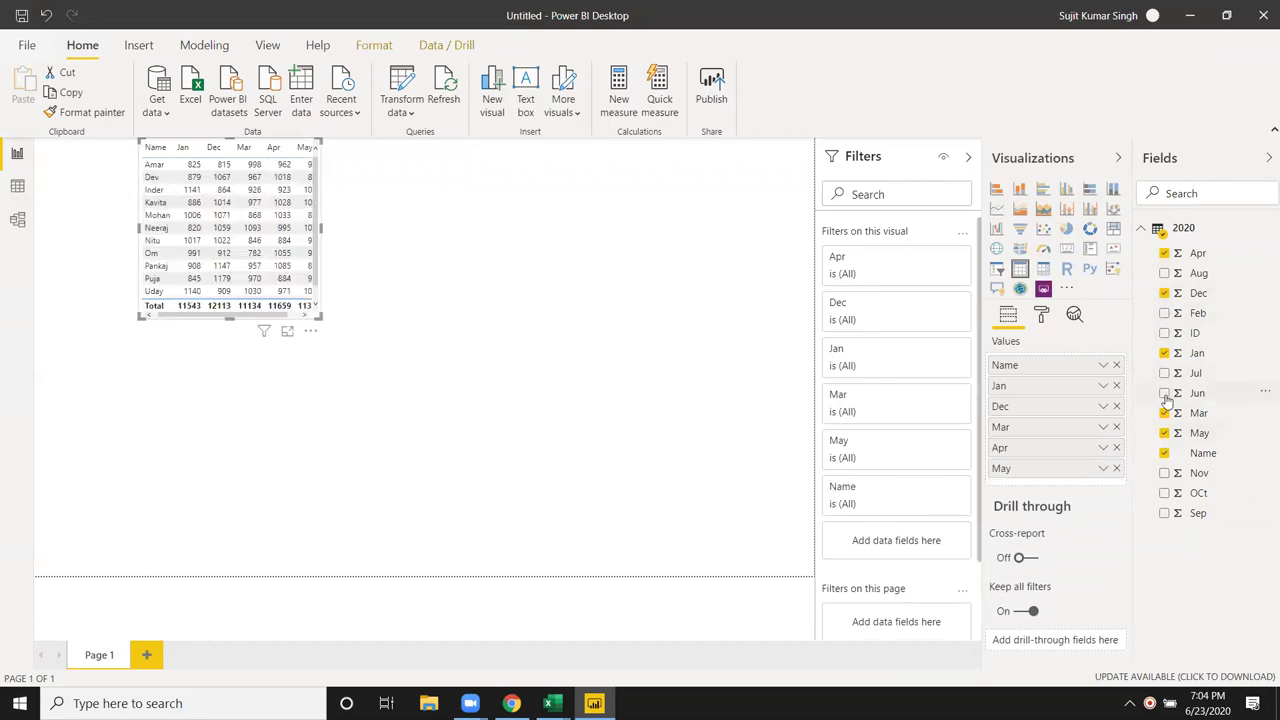
{"action": "left_click", "coordinate": [1164, 393]}
{"action": "left_click", "coordinate": [1164, 373]}
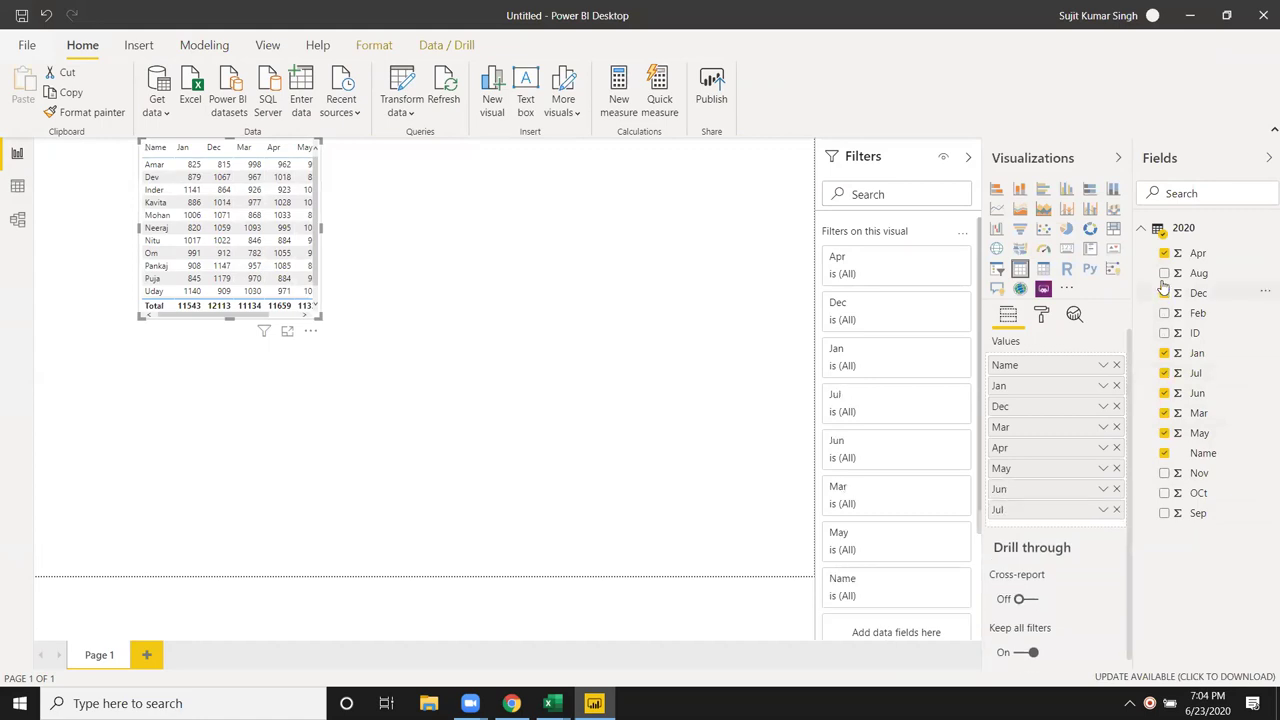
{"action": "left_click", "coordinate": [1164, 273]}
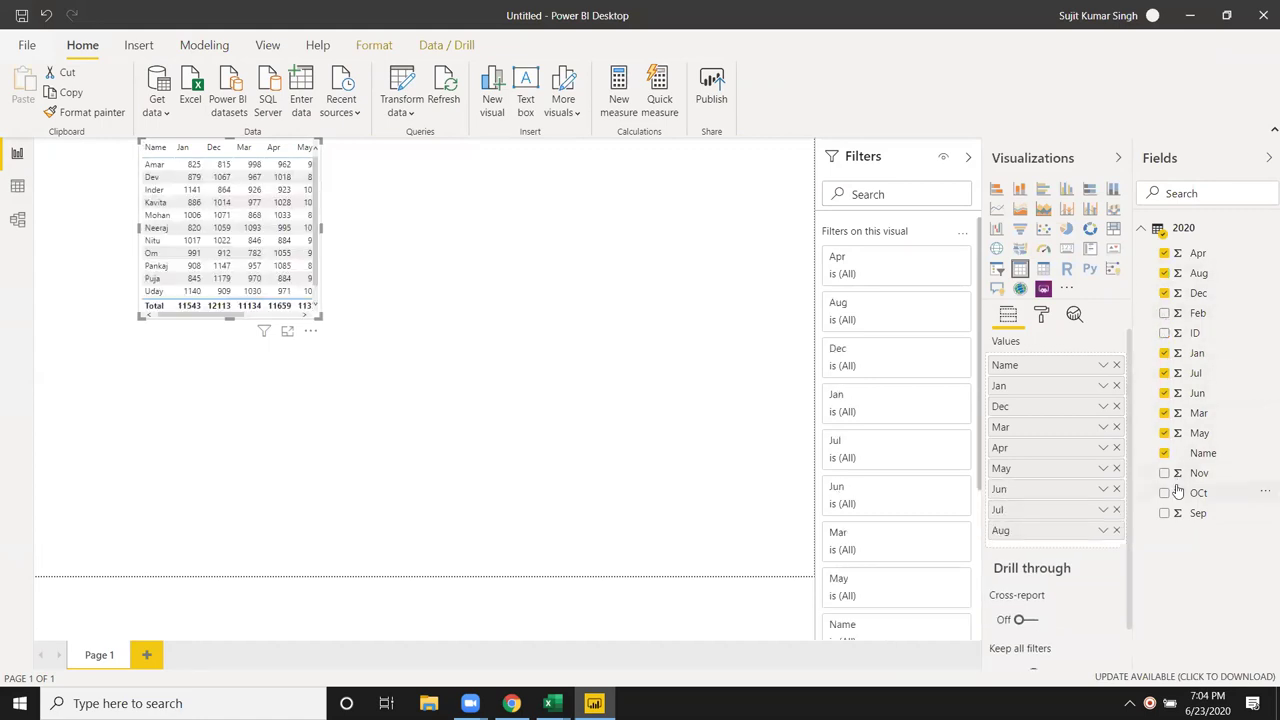
{"action": "left_click", "coordinate": [1164, 513]}
{"action": "left_click", "coordinate": [1164, 493]}
{"action": "left_click", "coordinate": [1164, 473]}
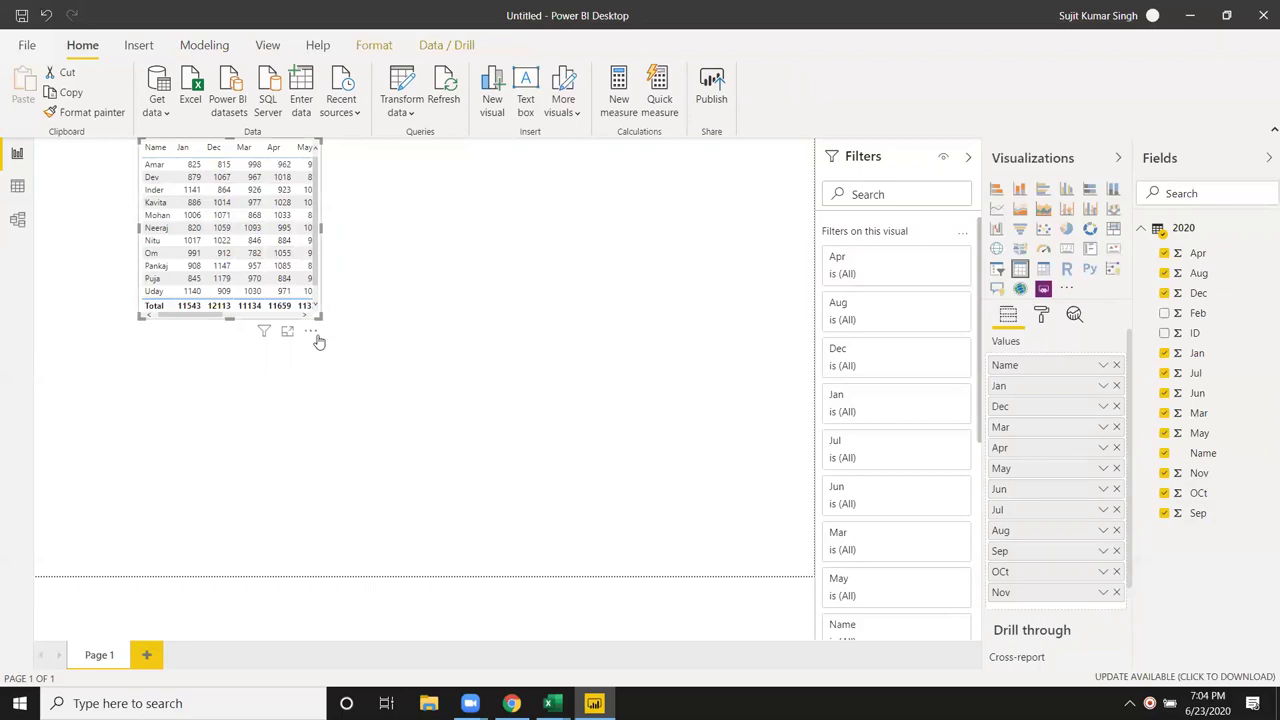
Step: Resize the table visual to fit its month columns, then delete it from the page
{"action": "left_click_drag", "start_coordinate": [316, 316], "coordinate": [488, 446]}
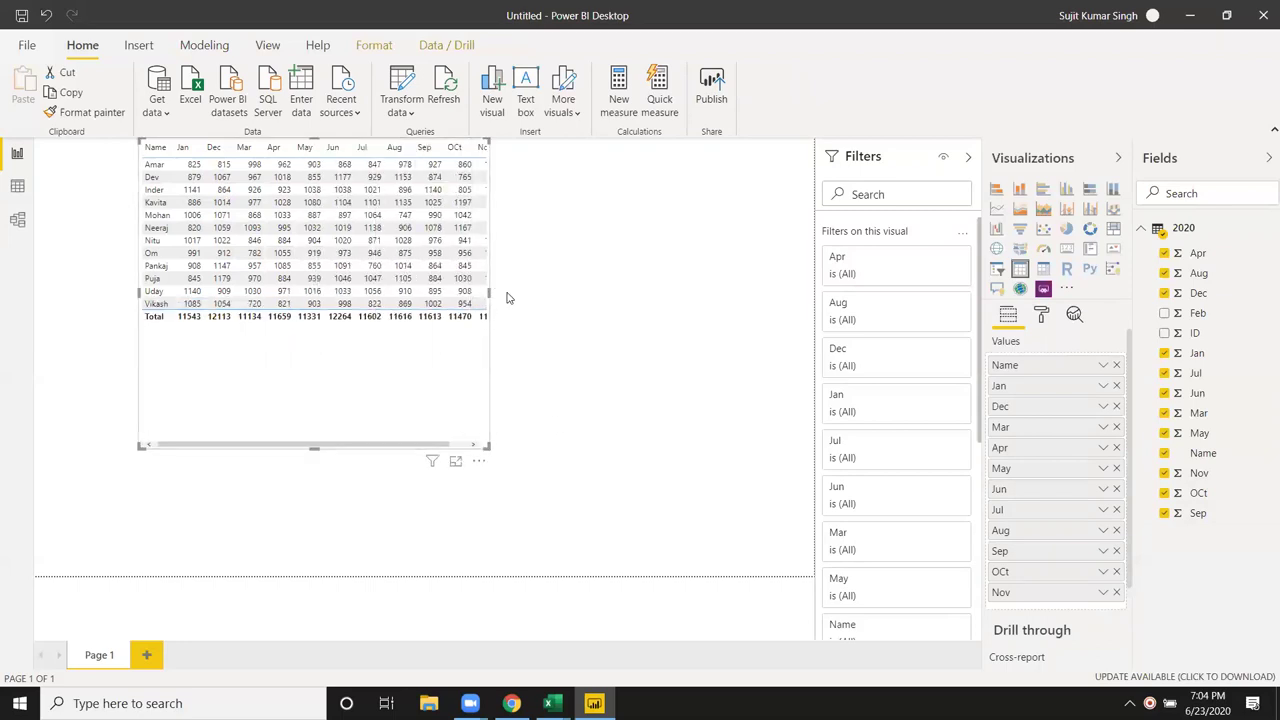
{"action": "left_click_drag", "start_coordinate": [506, 297], "coordinate": [555, 300]}
{"action": "left_click", "coordinate": [546, 452]}
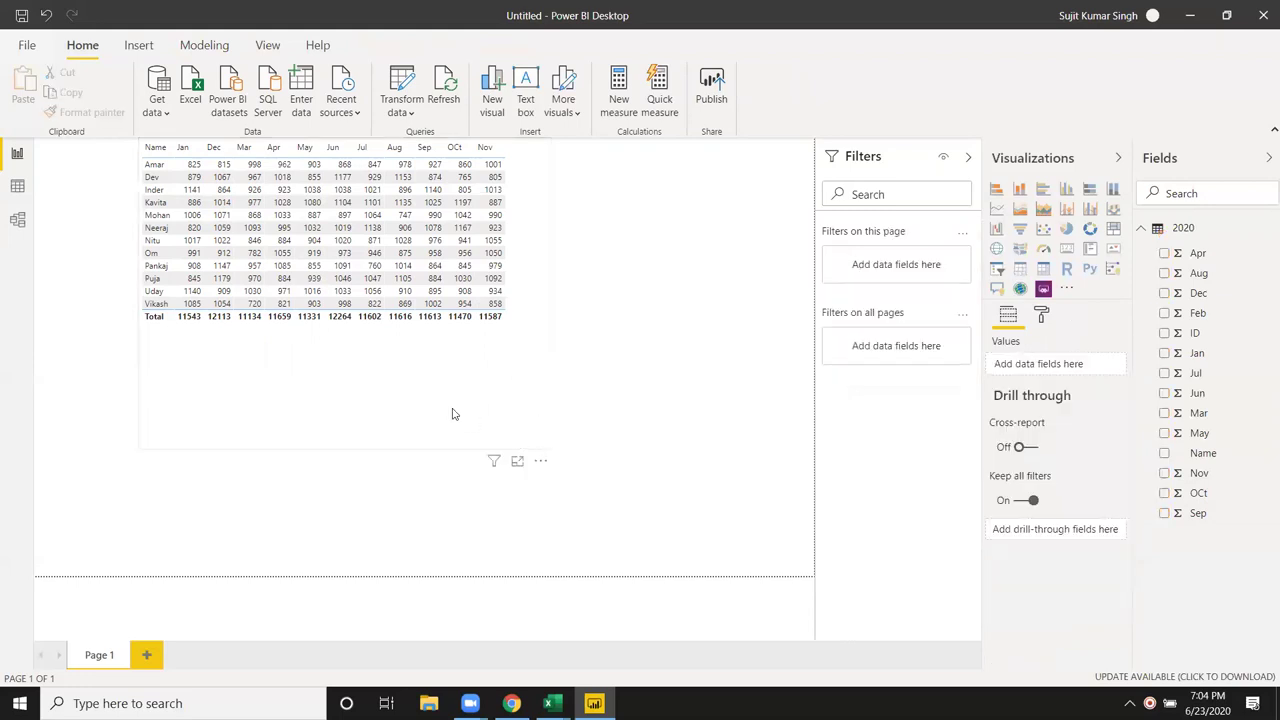
{"action": "left_click", "coordinate": [545, 400]}
{"action": "left_click", "coordinate": [546, 451]}
{"action": "left_click", "coordinate": [550, 447]}
{"action": "left_click_drag", "start_coordinate": [547, 445], "coordinate": [517, 328]}
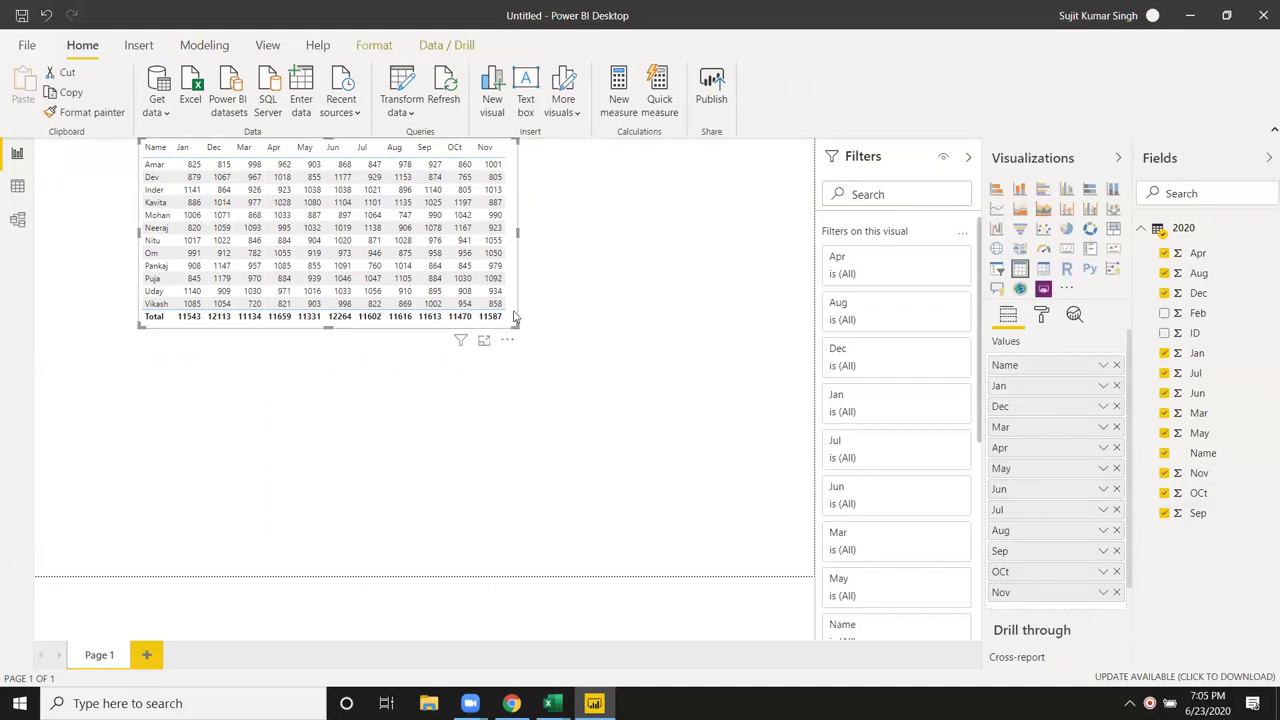
{"action": "key", "text": "Delete"}
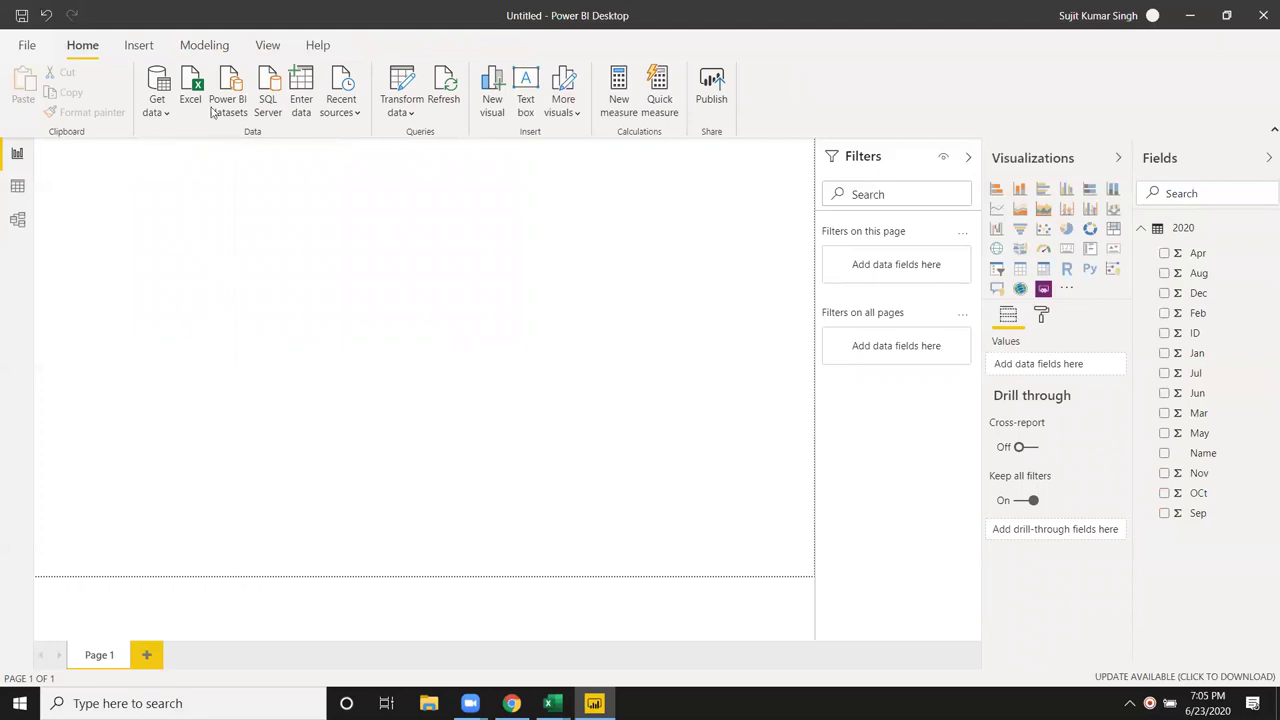
Step: Reopen the Power Query Editor and start a Merge Queries on D1
{"action": "left_click", "coordinate": [393, 88]}
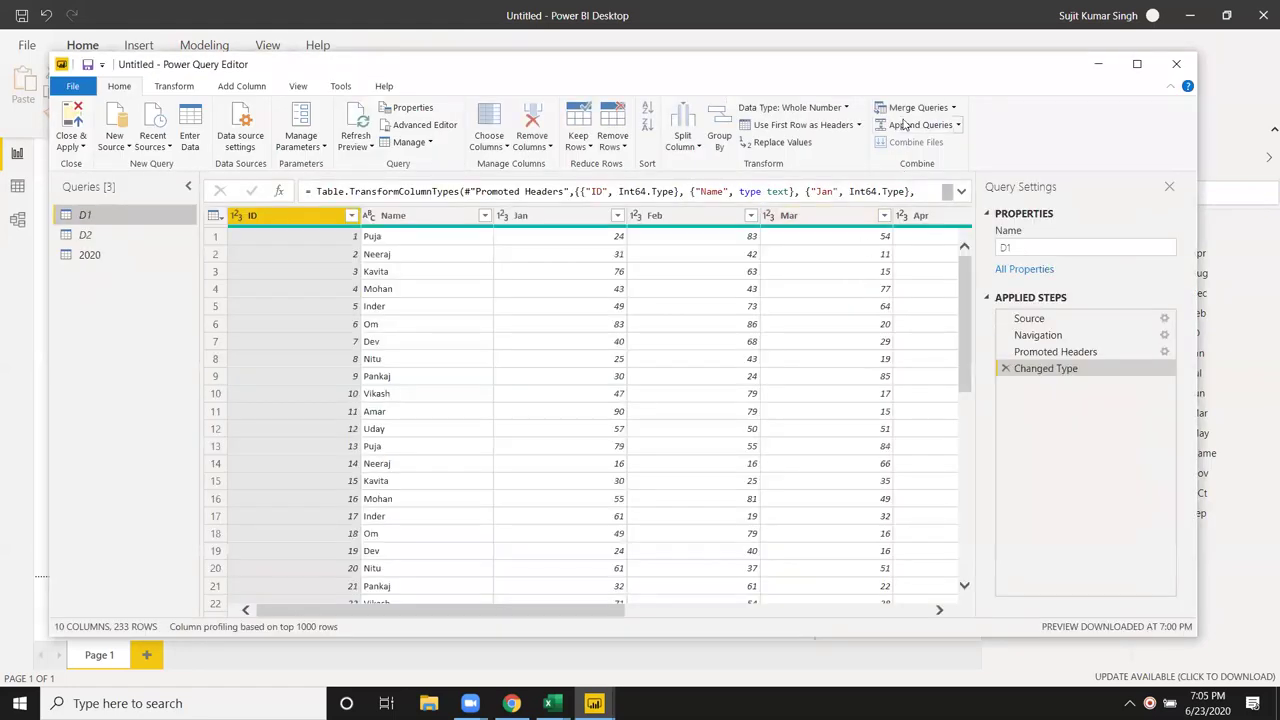
{"action": "left_click", "coordinate": [905, 108]}
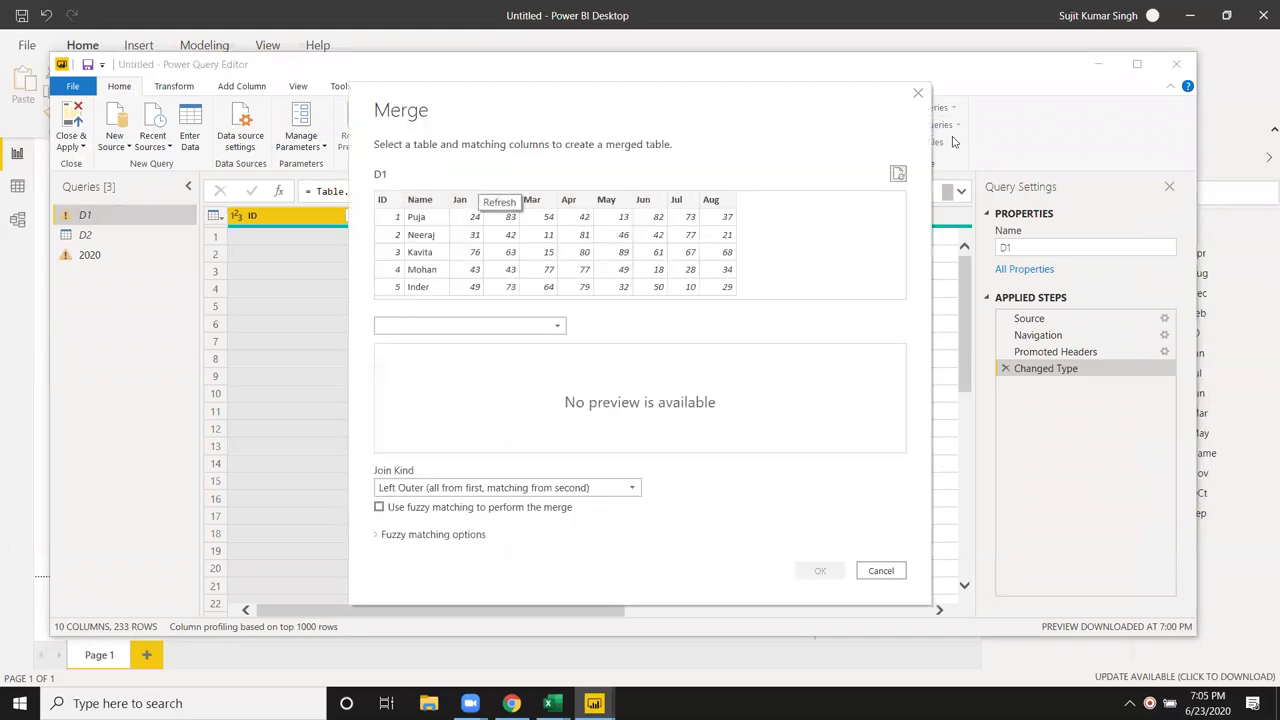
Step: Check the available join kinds and keep Left Outer for the D1 merge
{"action": "left_click", "coordinate": [465, 489]}
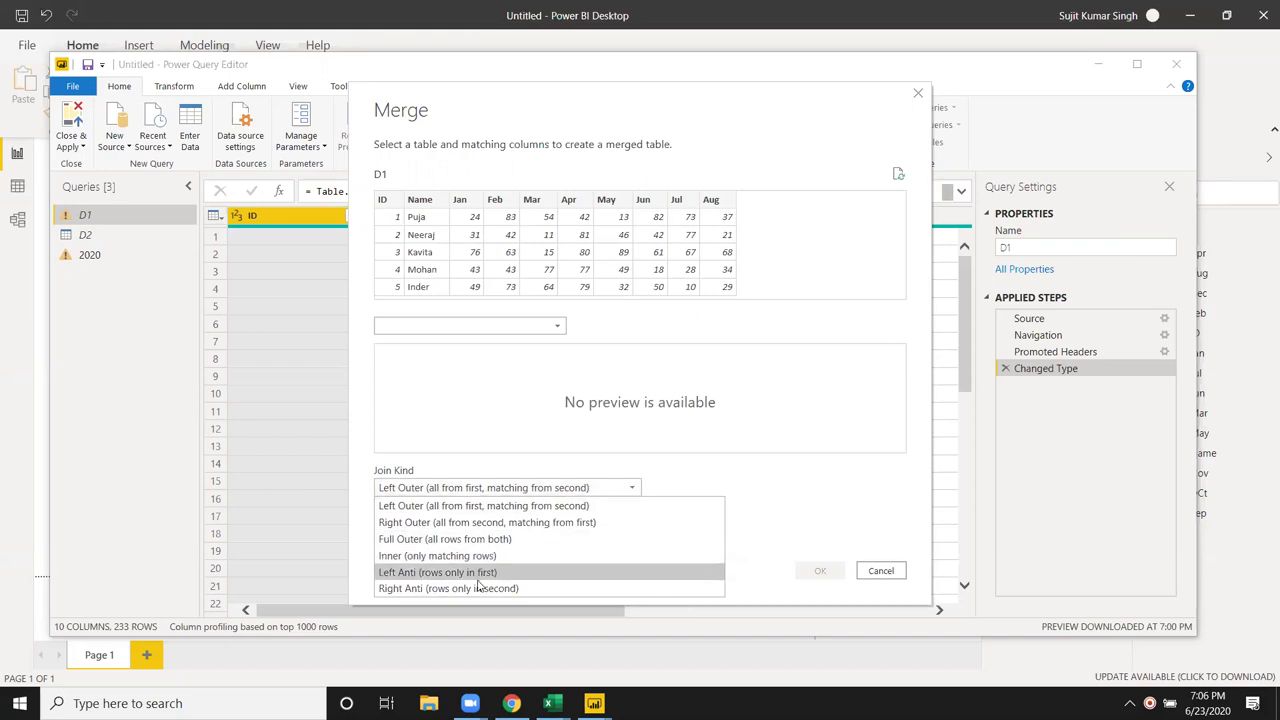
{"action": "left_click", "coordinate": [774, 497]}
Step: Close the D1 merge and start a Merge as New with 2020 as the first table
{"action": "left_click", "coordinate": [918, 95]}
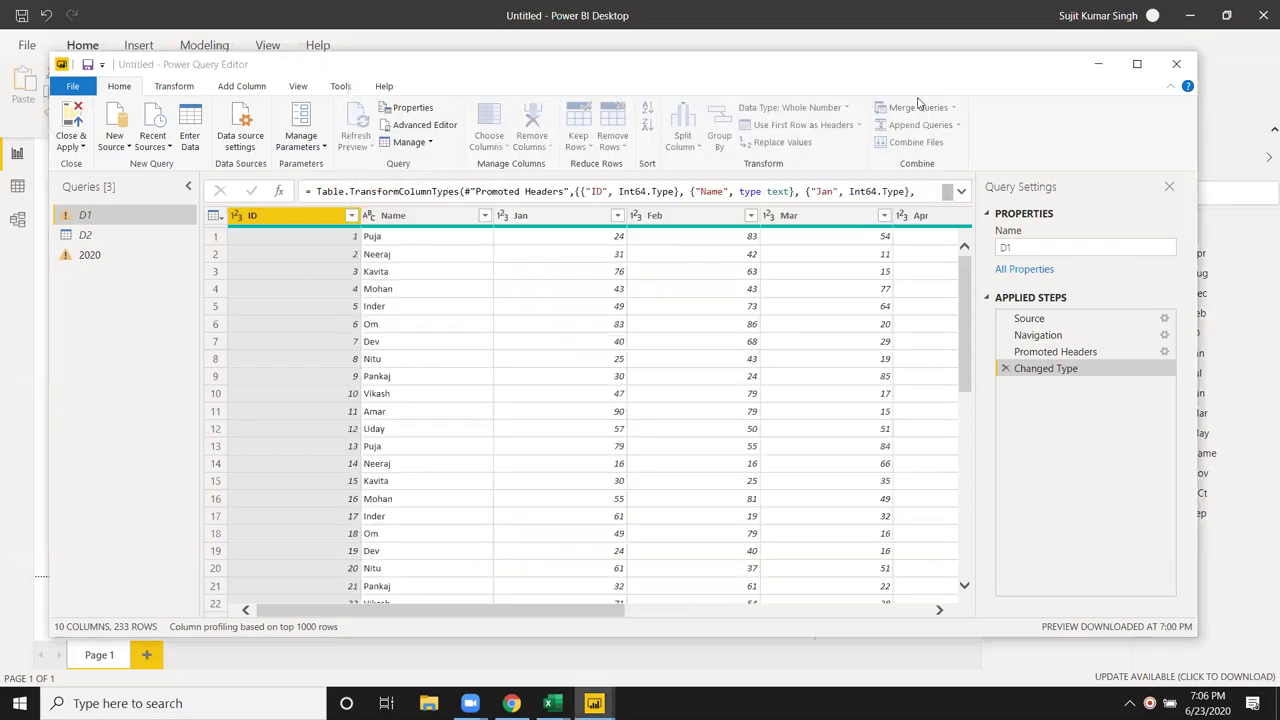
{"action": "left_click", "coordinate": [84, 256]}
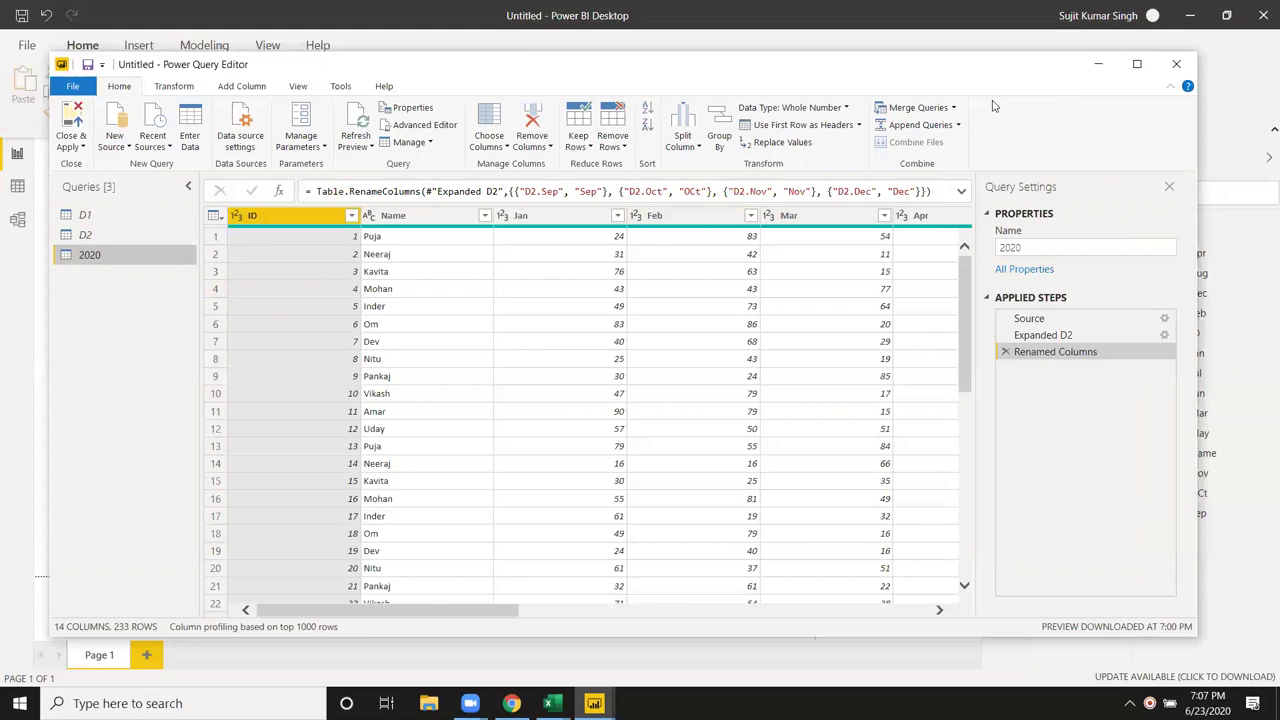
{"action": "left_click", "coordinate": [953, 108]}
{"action": "left_click", "coordinate": [958, 148]}
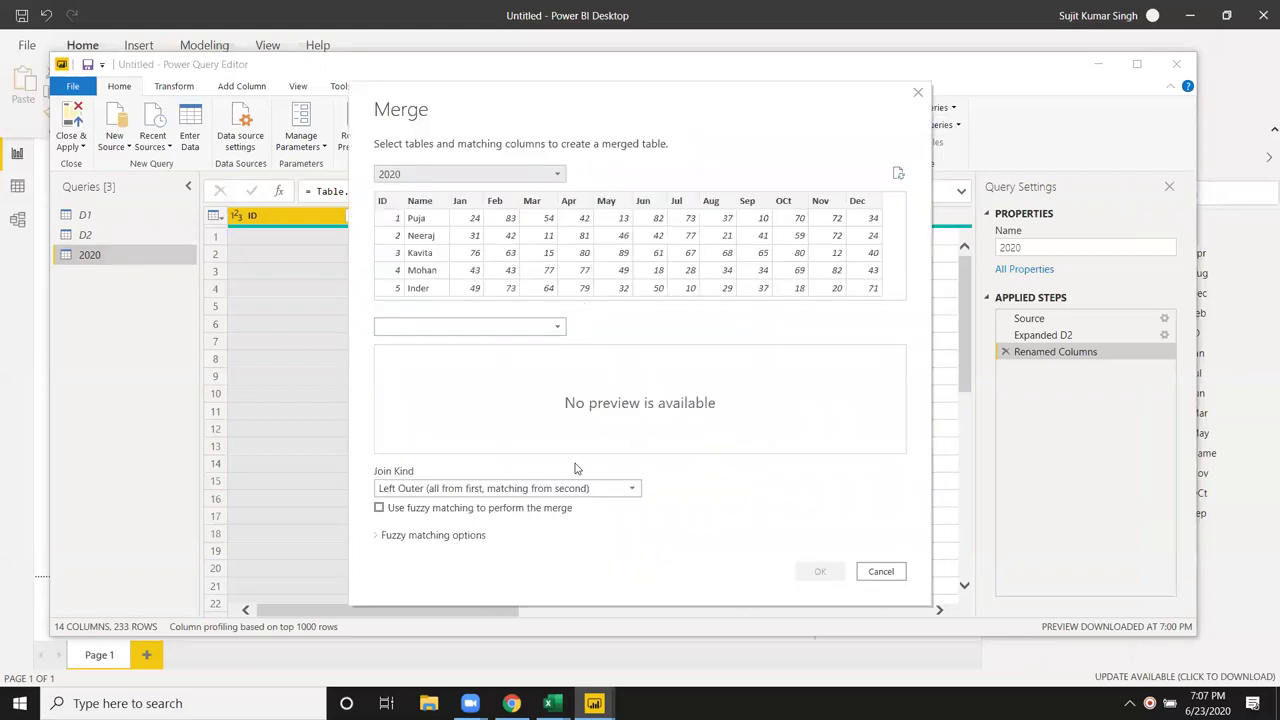
{"action": "left_click", "coordinate": [412, 178]}
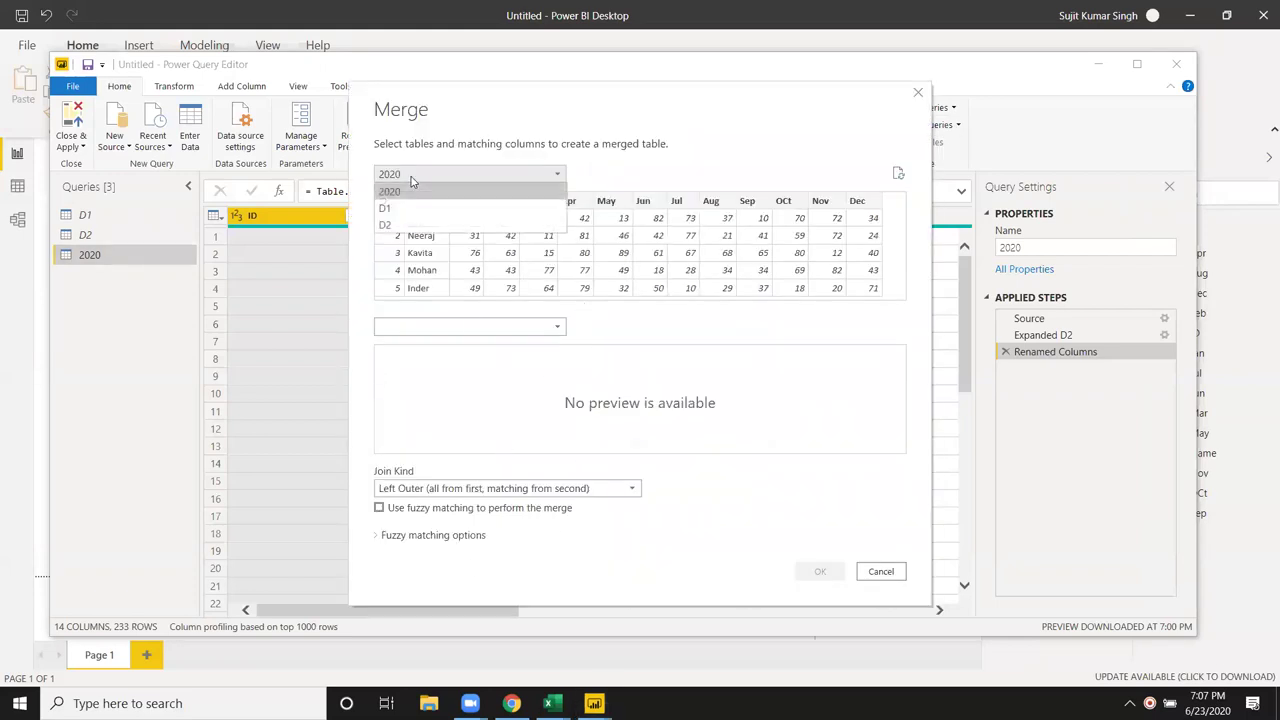
{"action": "left_click", "coordinate": [405, 192]}
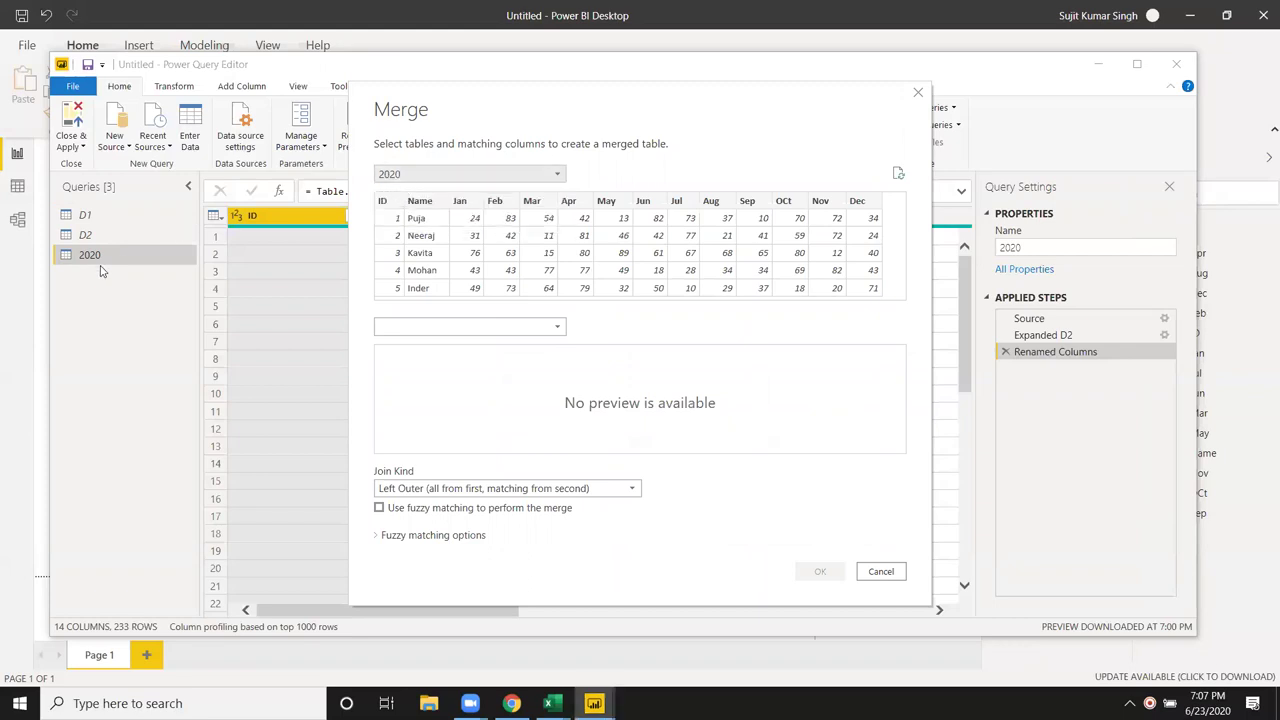
Step: Match 2020's ID column to D2's ID column, then close the merge unapplied
{"action": "left_click", "coordinate": [385, 203]}
{"action": "left_click", "coordinate": [395, 326]}
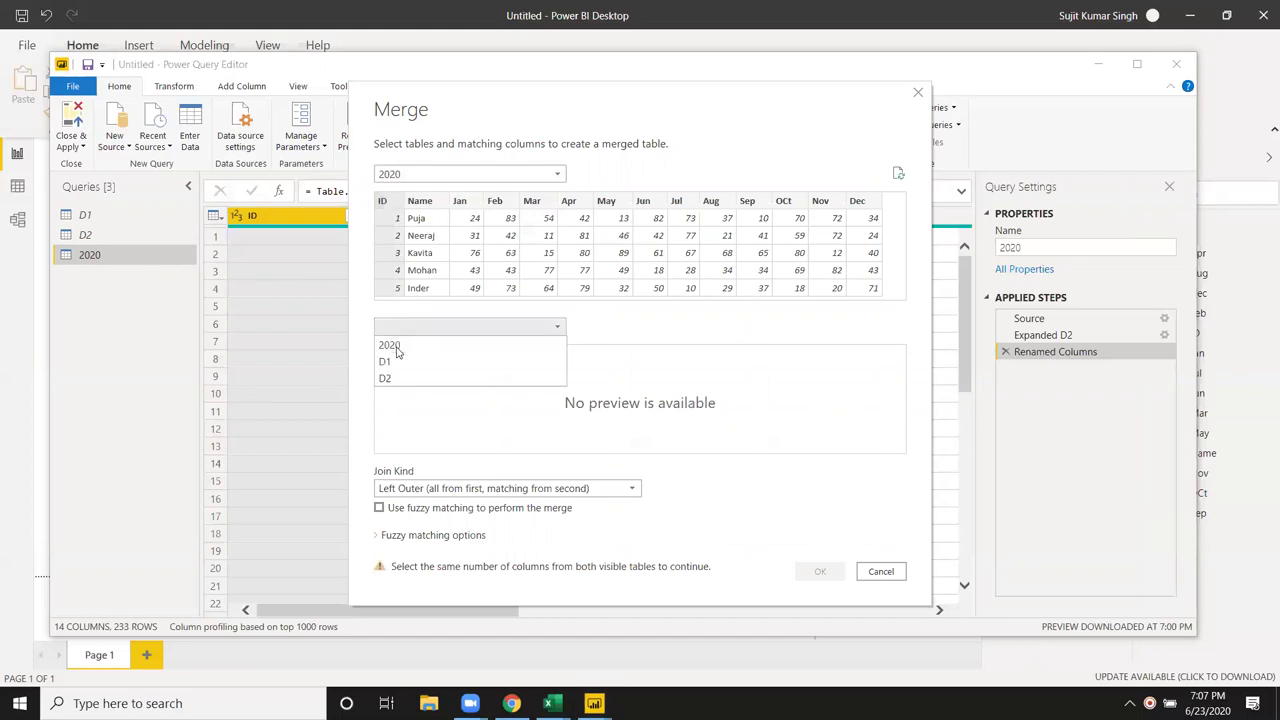
{"action": "left_click", "coordinate": [395, 378]}
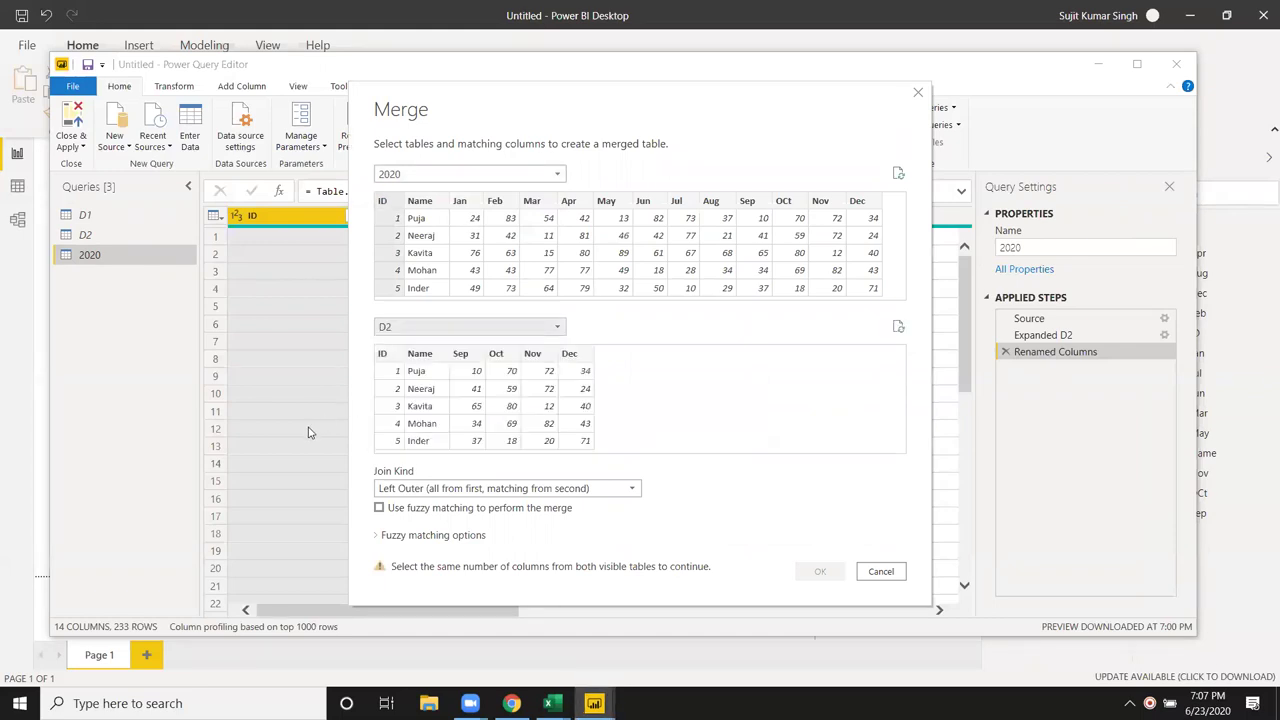
{"action": "left_click", "coordinate": [389, 357]}
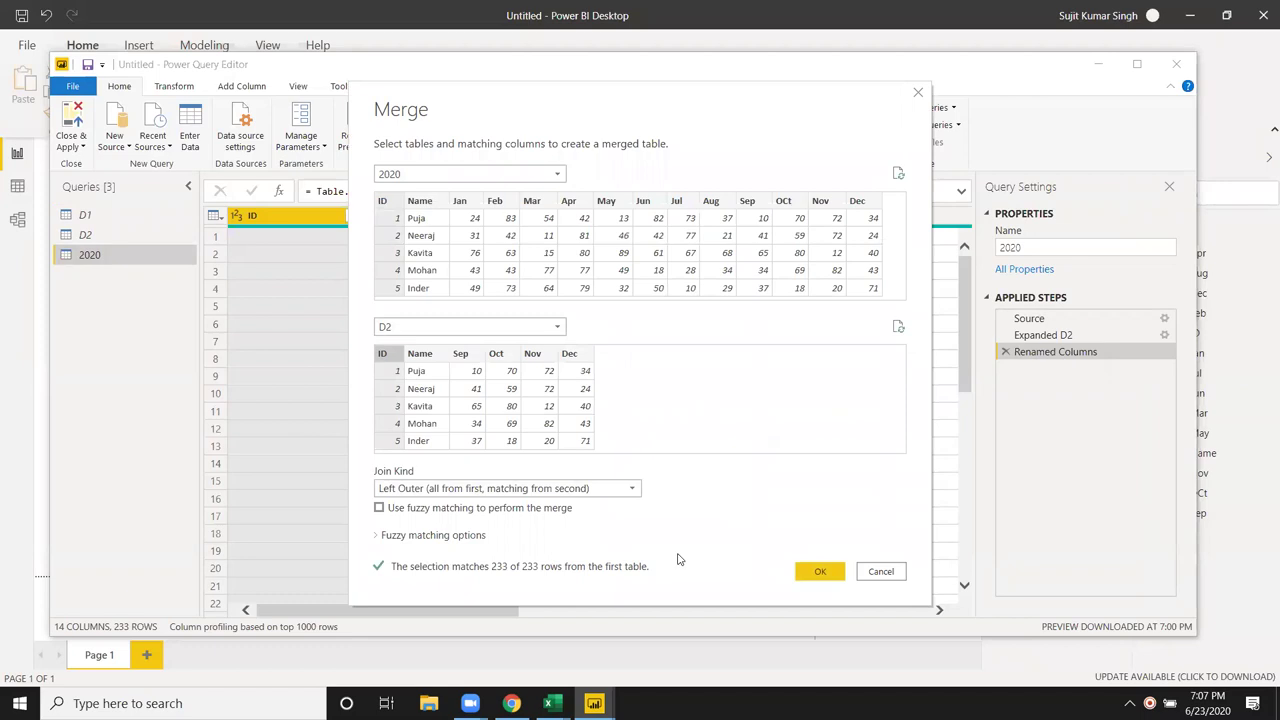
{"action": "left_click", "coordinate": [918, 93]}
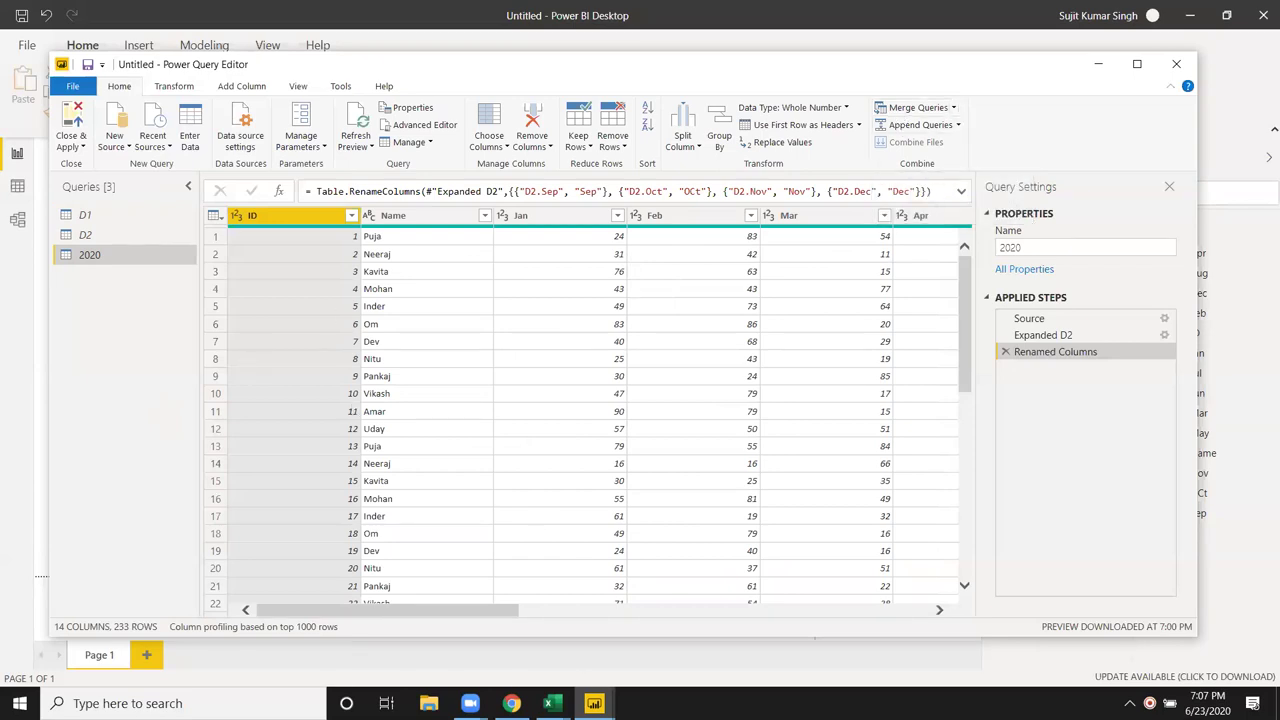
Step: Try deleting D1 and D2, dismissing the cannot-delete message each time
{"action": "left_click", "coordinate": [108, 216]}
{"action": "right_click", "coordinate": [107, 217]}
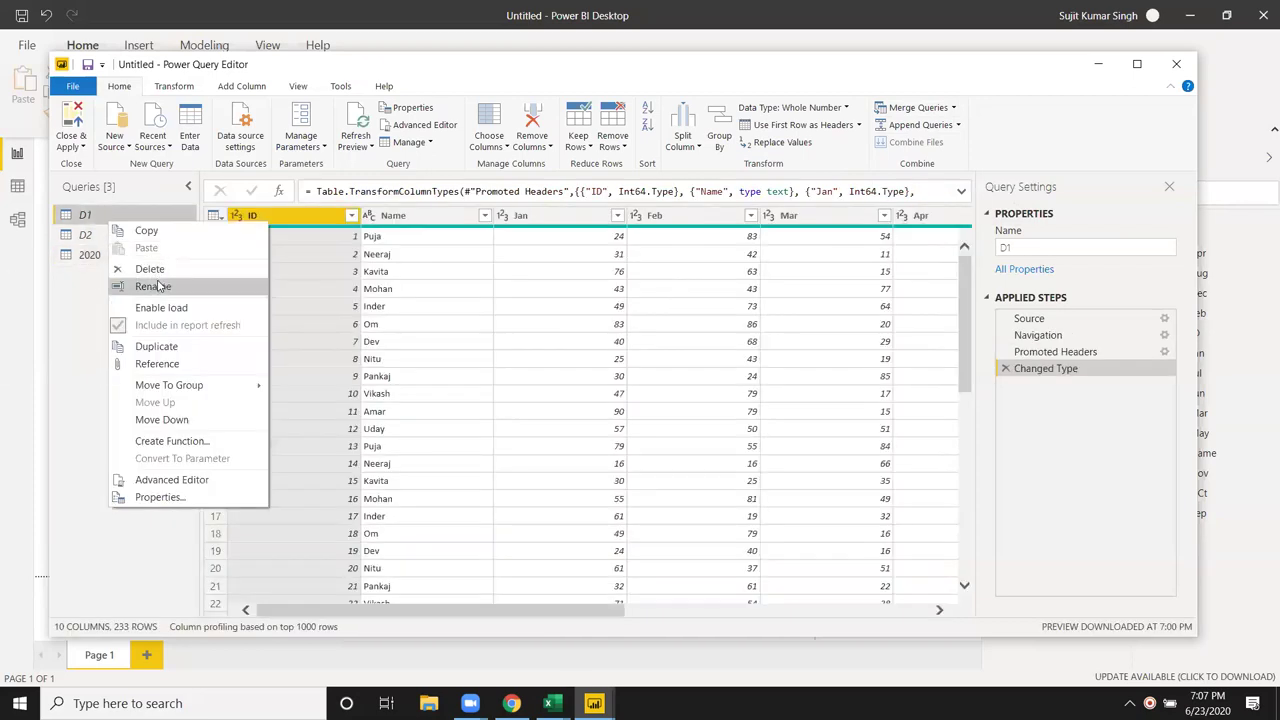
{"action": "left_click", "coordinate": [160, 272]}
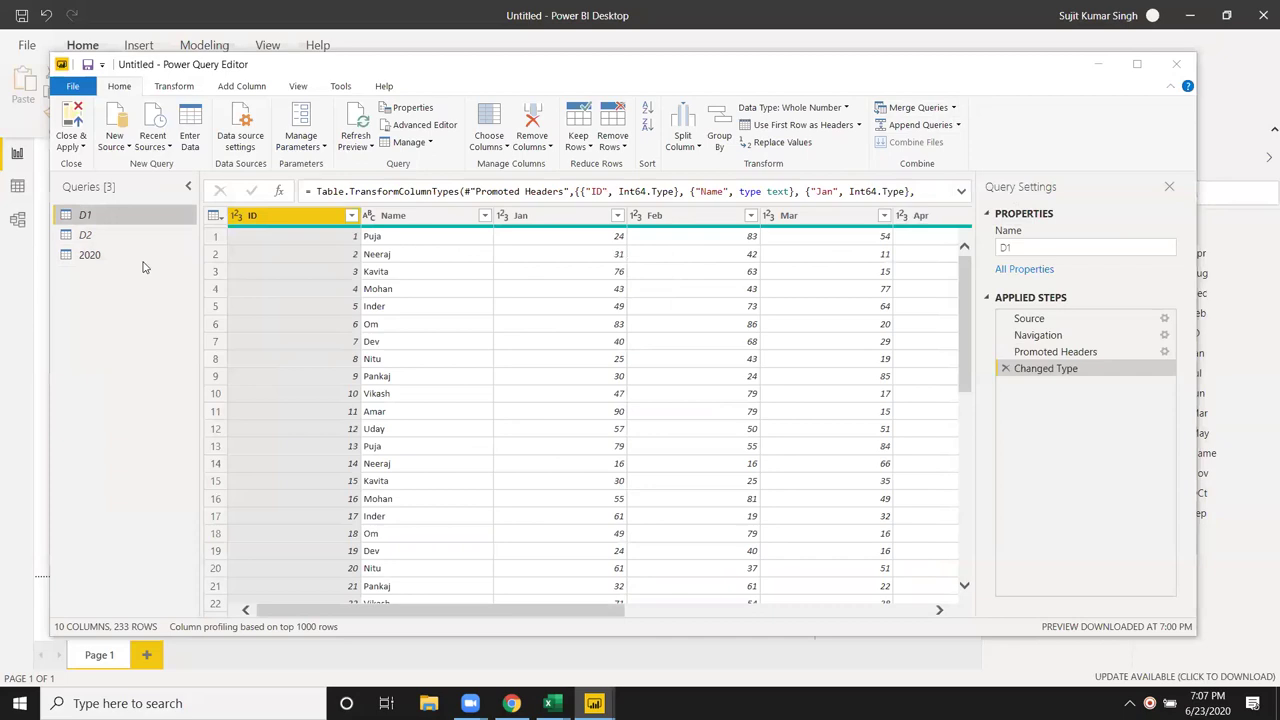
{"action": "left_click", "coordinate": [782, 389]}
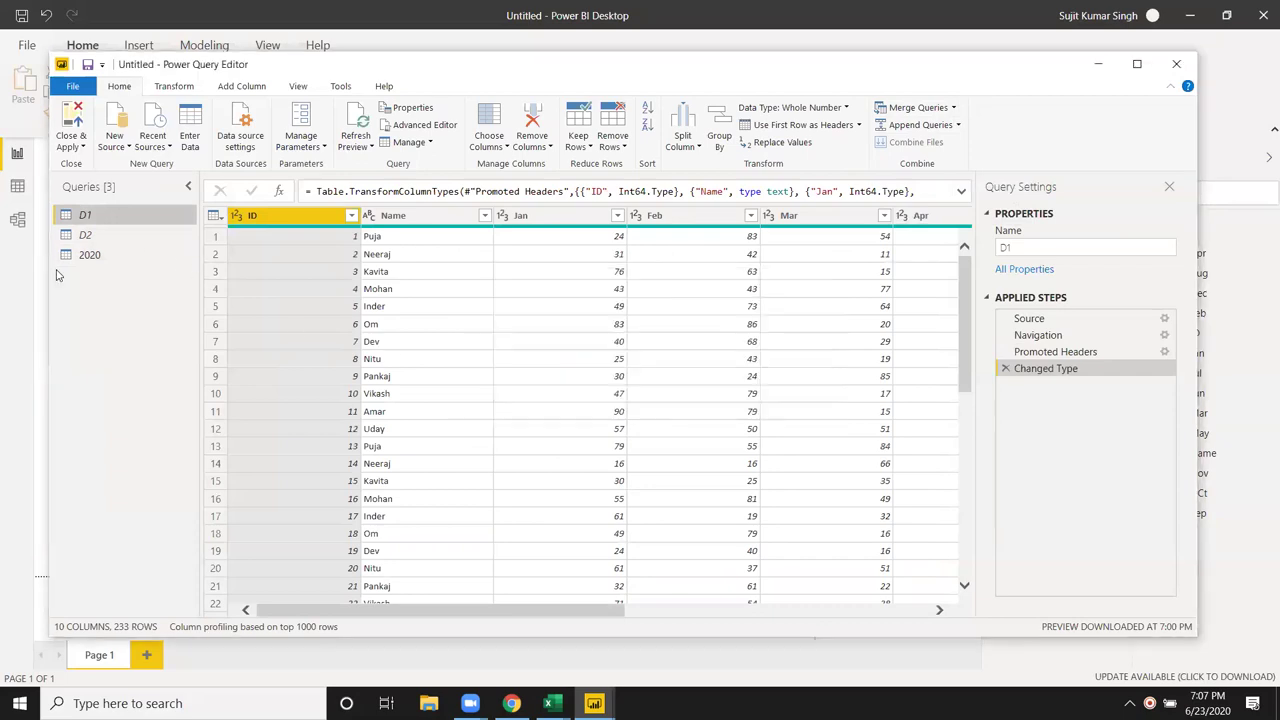
{"action": "right_click", "coordinate": [97, 240]}
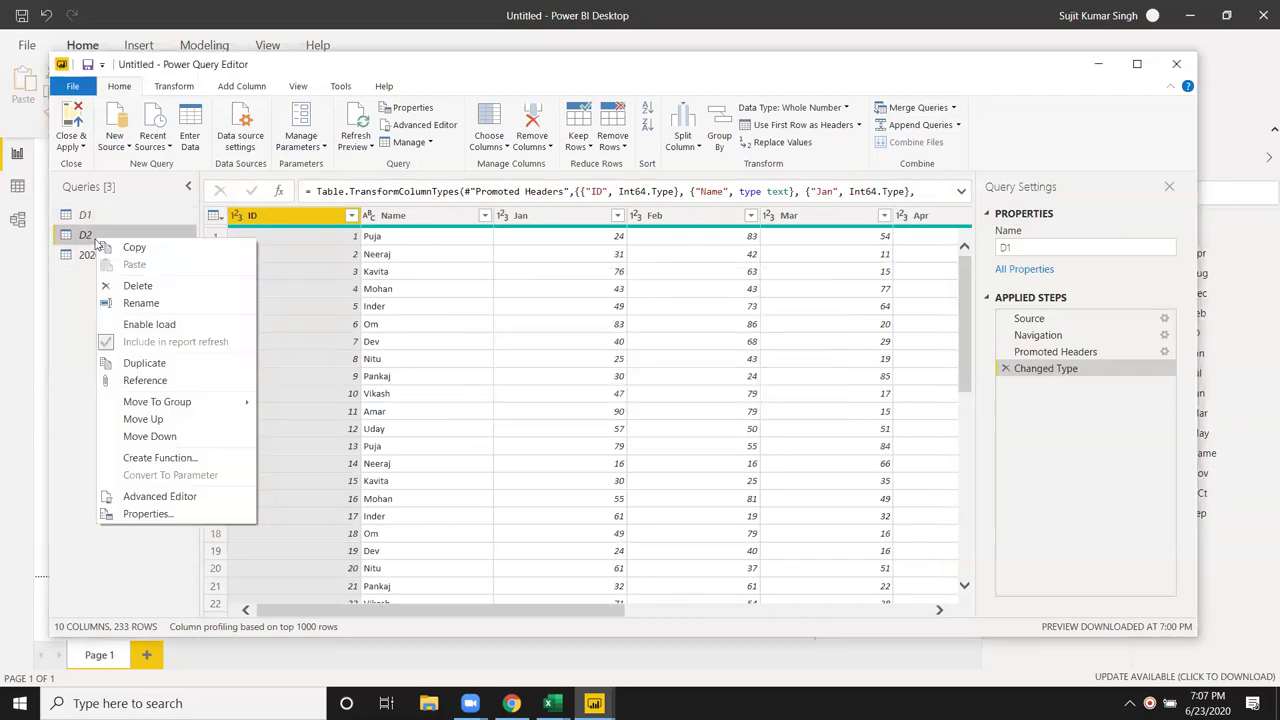
{"action": "left_click", "coordinate": [138, 286]}
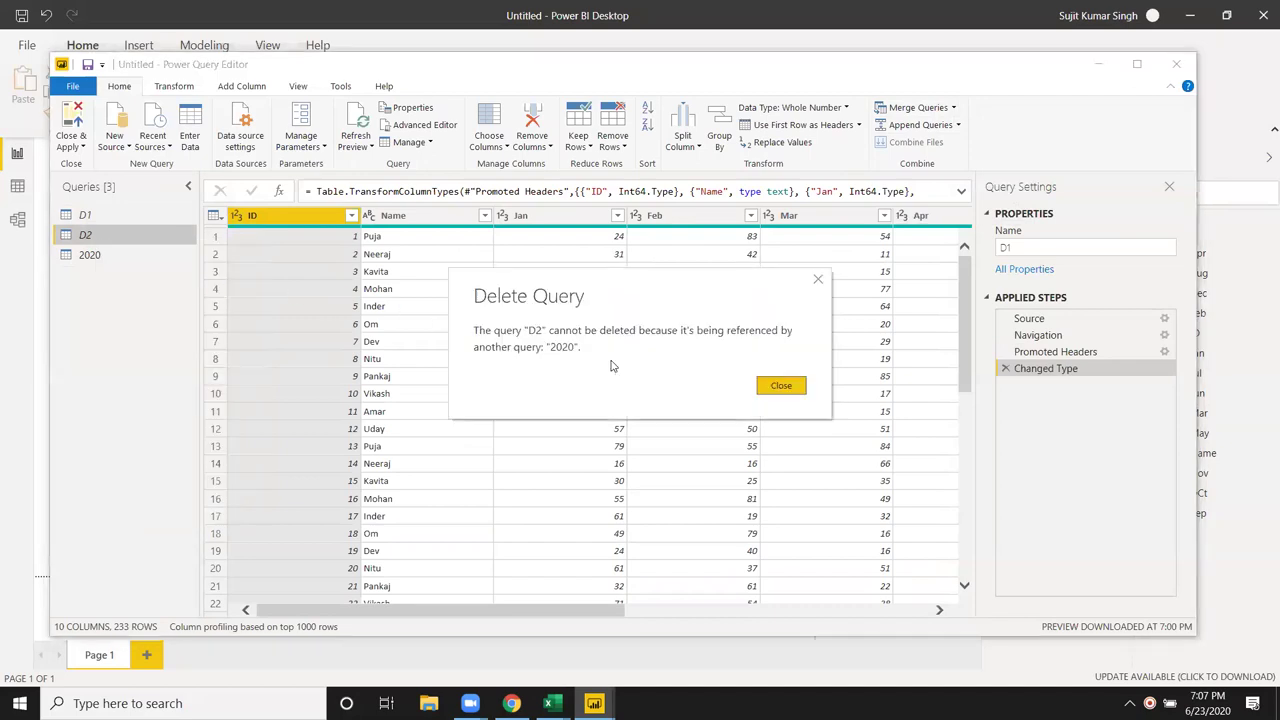
{"action": "left_click", "coordinate": [784, 389]}
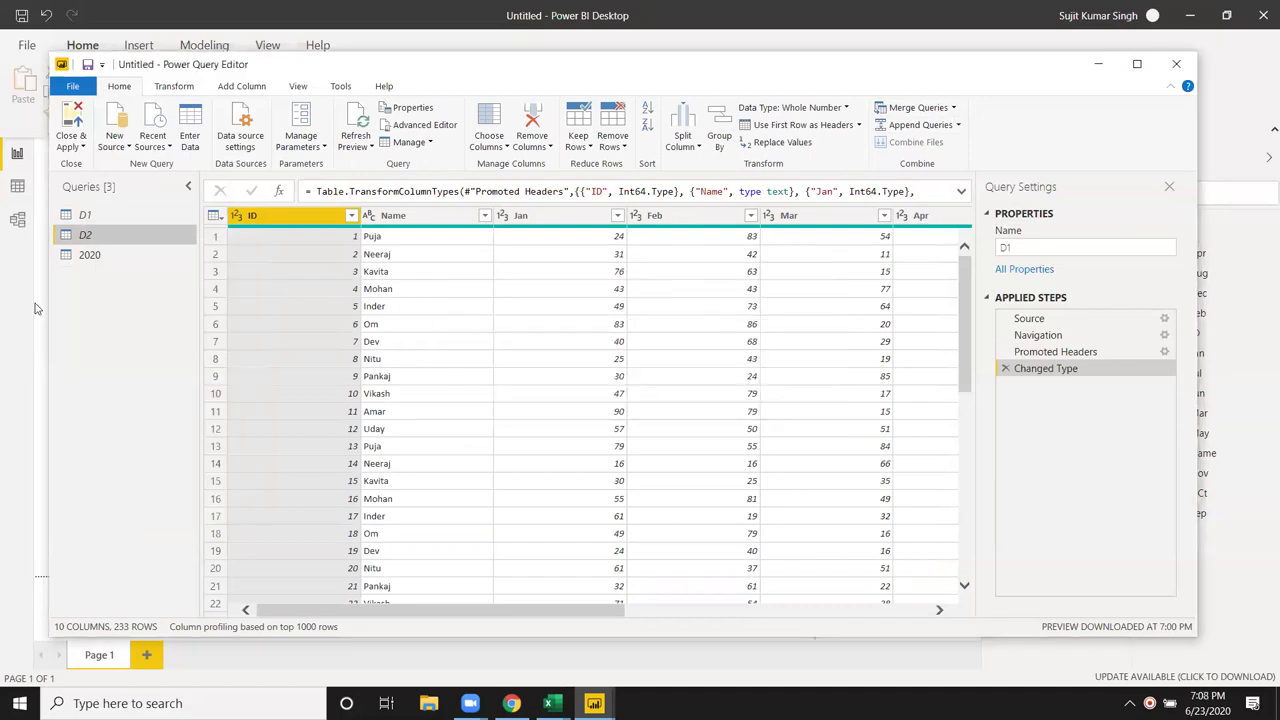
Step: Delete the 2020 query and confirm
{"action": "left_click", "coordinate": [83, 256]}
{"action": "right_click", "coordinate": [83, 257]}
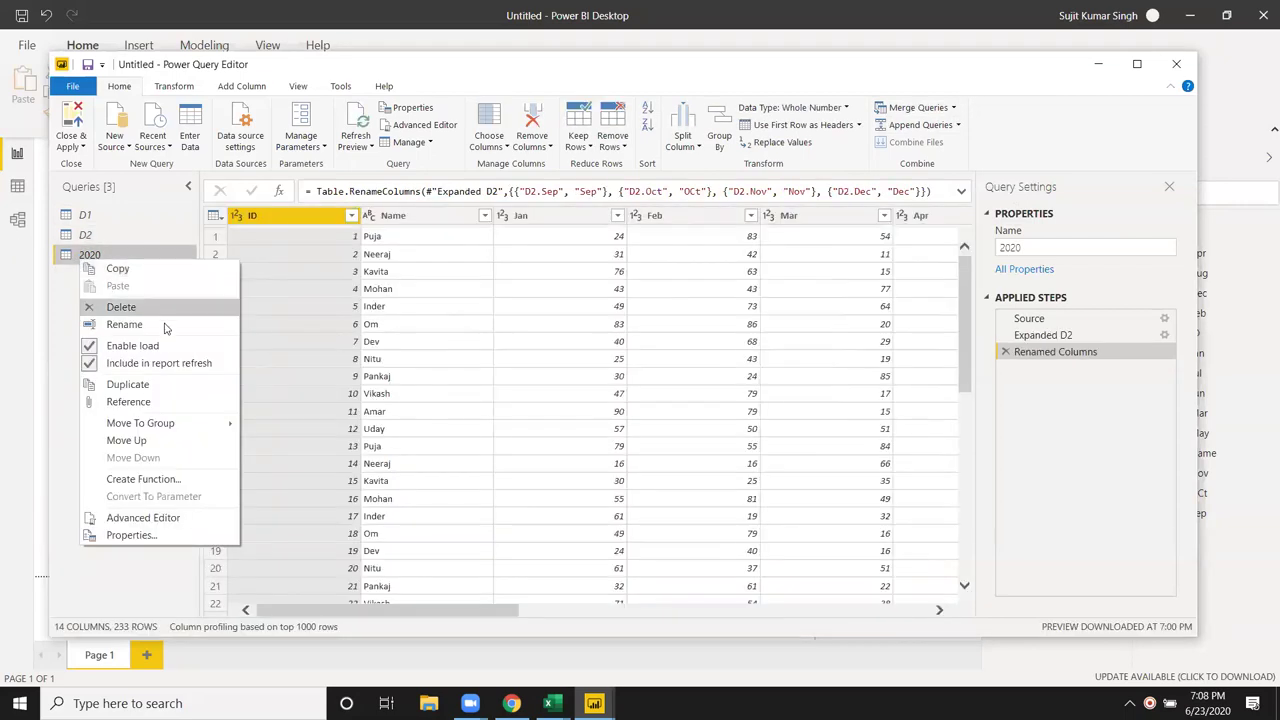
{"action": "left_click", "coordinate": [160, 313]}
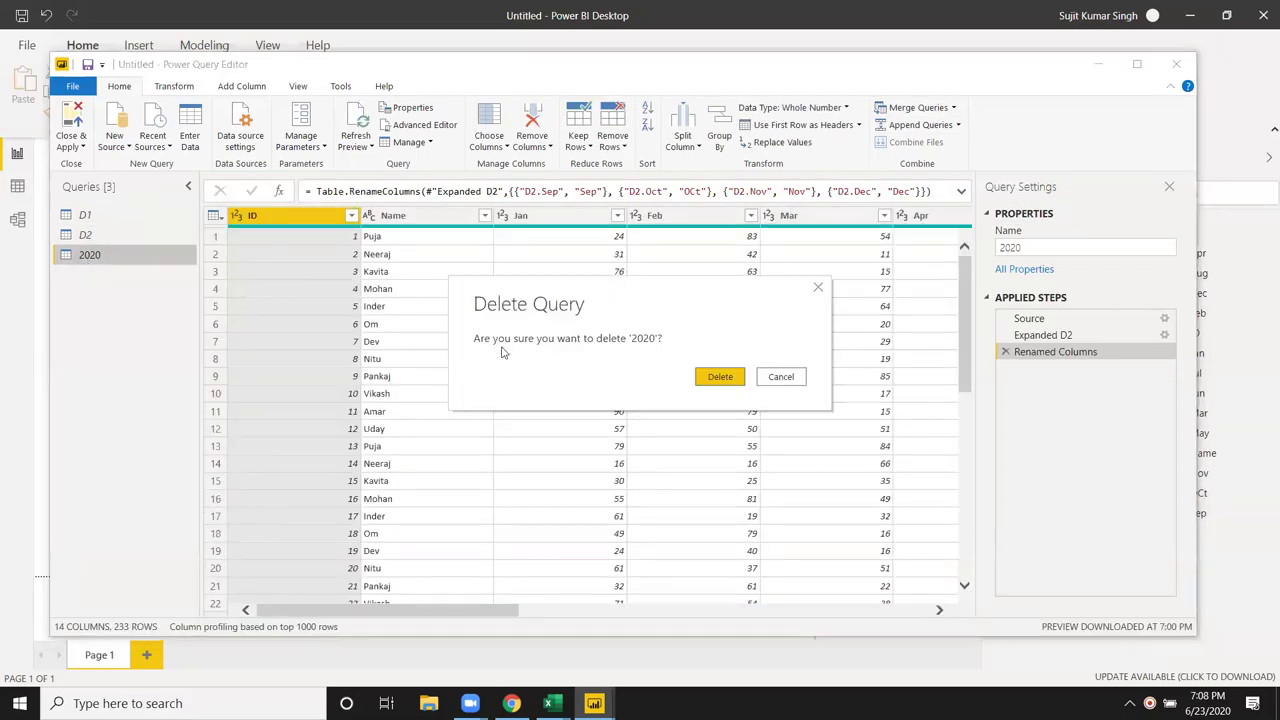
{"action": "left_click", "coordinate": [720, 377]}
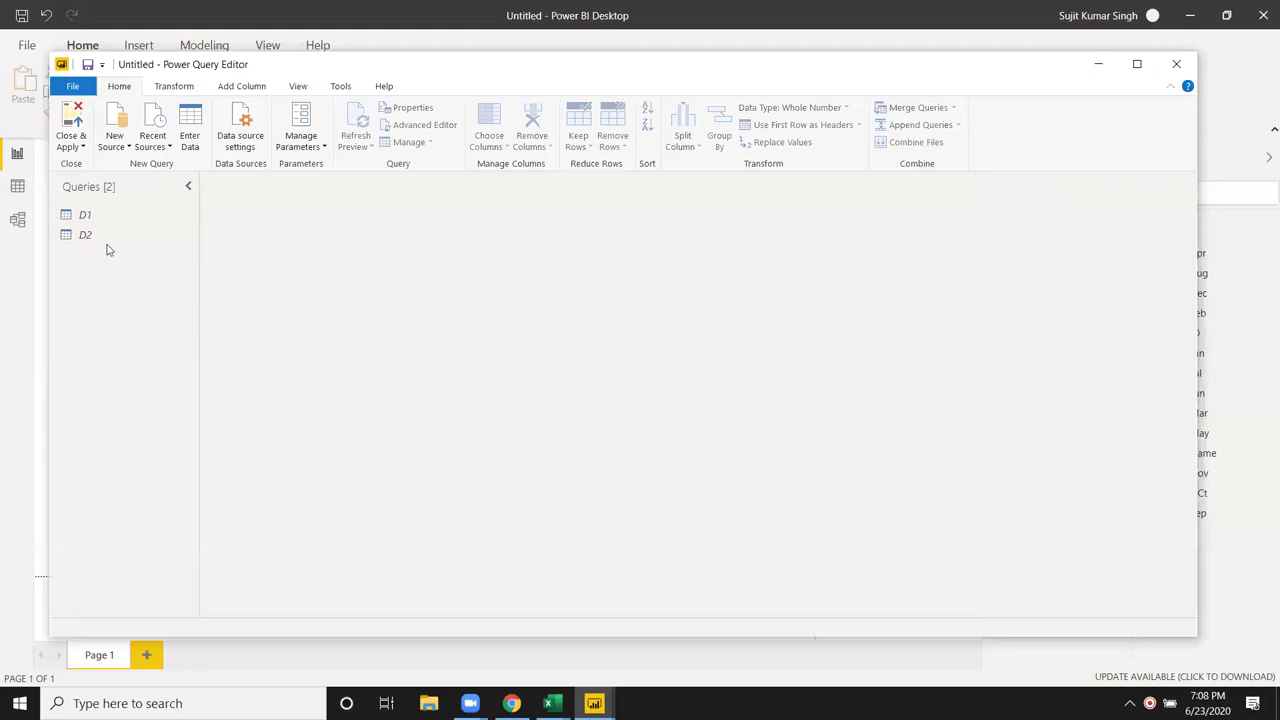
Step: Delete the D2 and D1 queries, confirming each deletion
{"action": "left_click", "coordinate": [105, 236]}
{"action": "right_click", "coordinate": [105, 237]}
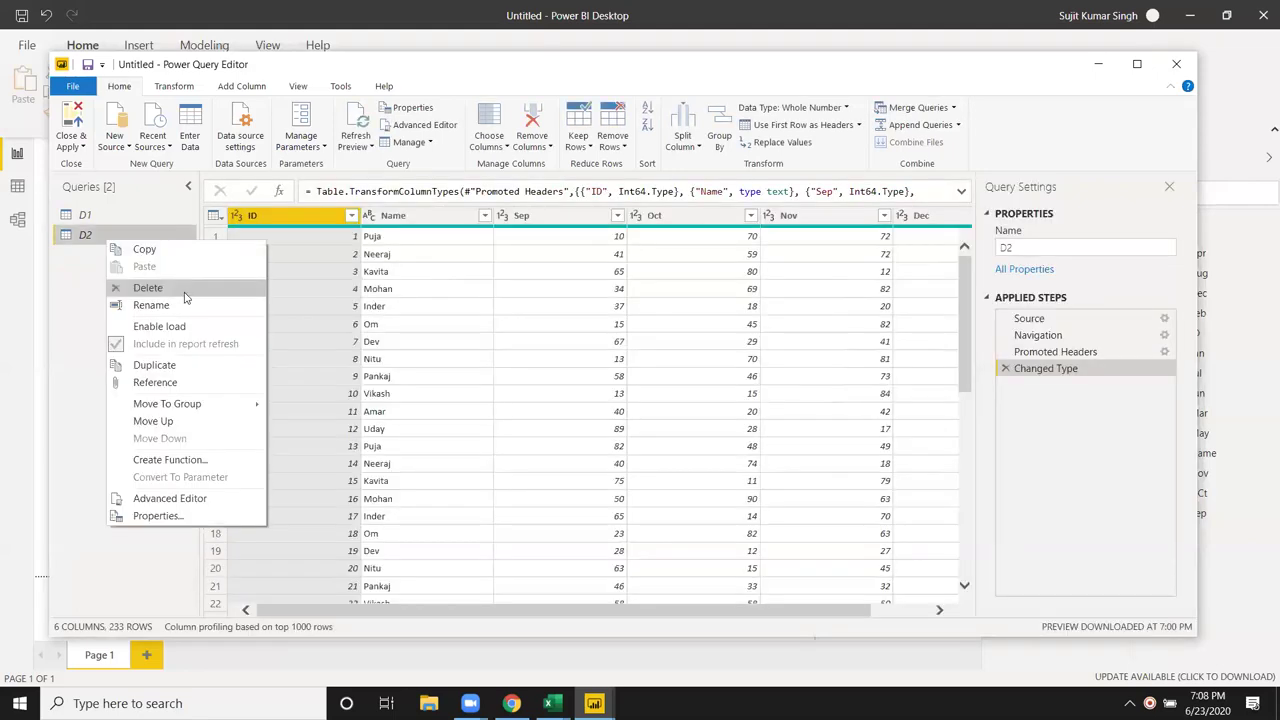
{"action": "left_click", "coordinate": [187, 291]}
{"action": "left_click", "coordinate": [722, 382]}
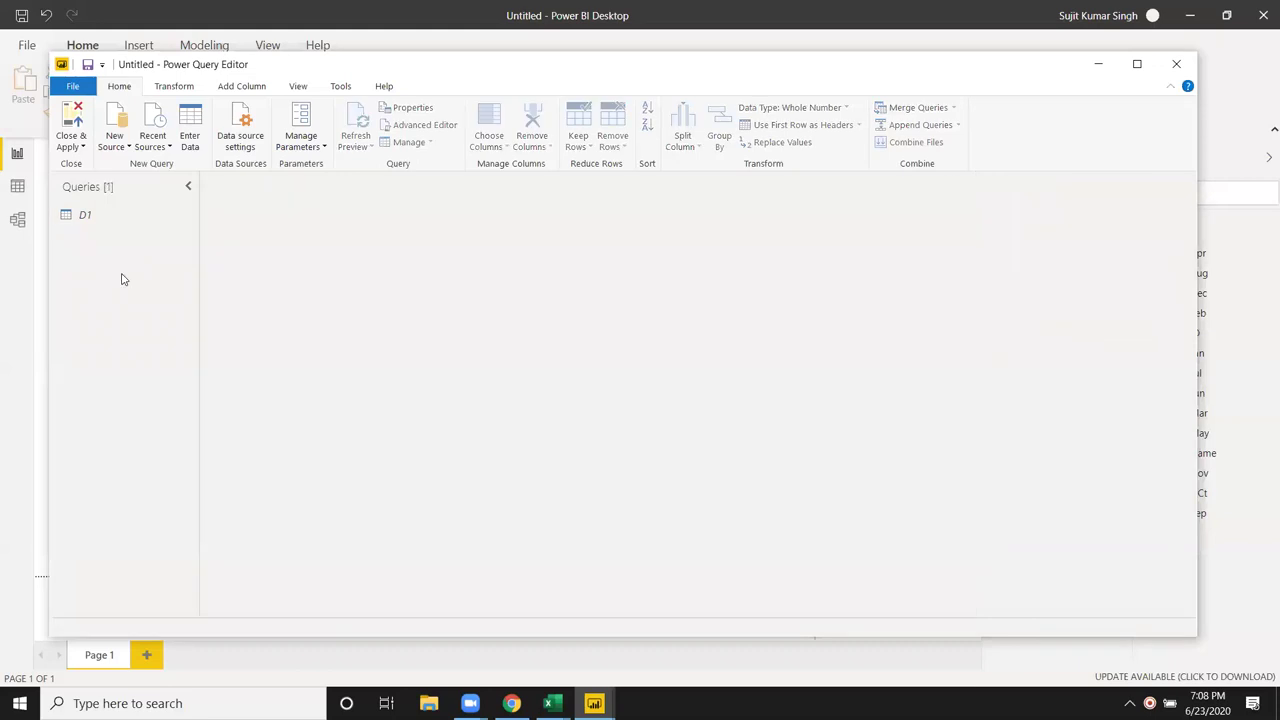
{"action": "left_click", "coordinate": [94, 218]}
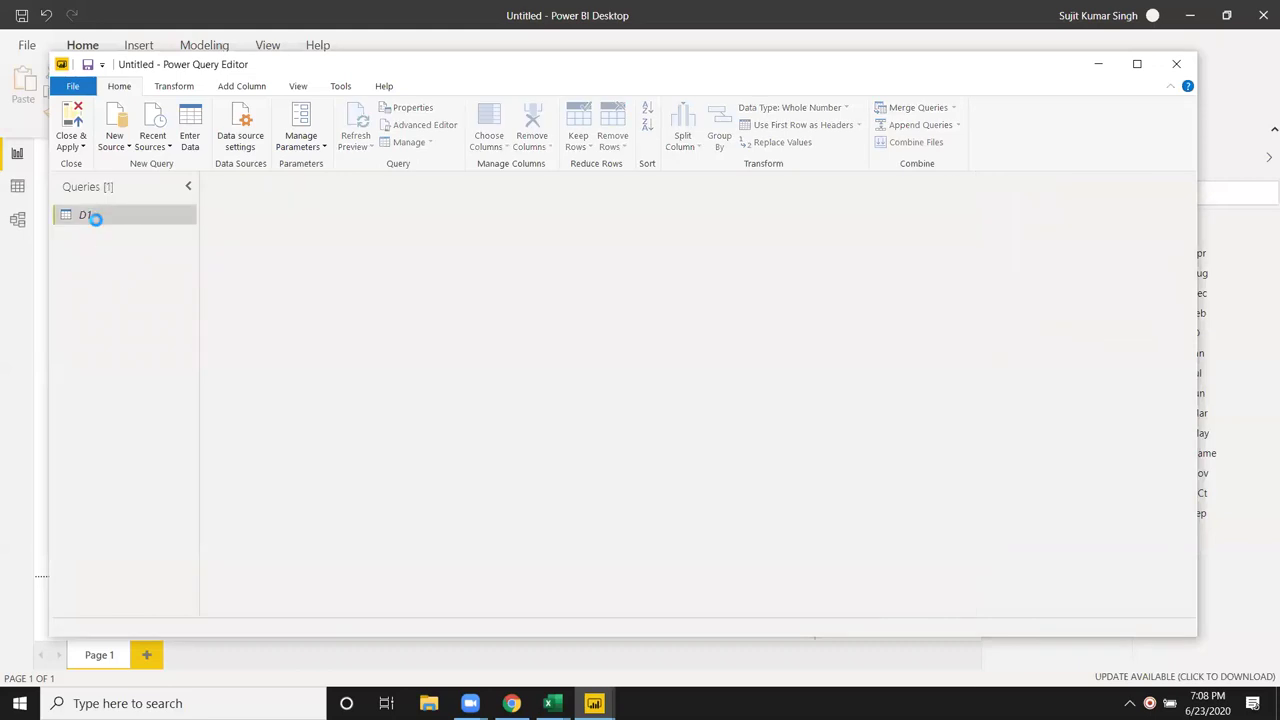
{"action": "right_click", "coordinate": [95, 216]}
{"action": "left_click", "coordinate": [155, 270]}
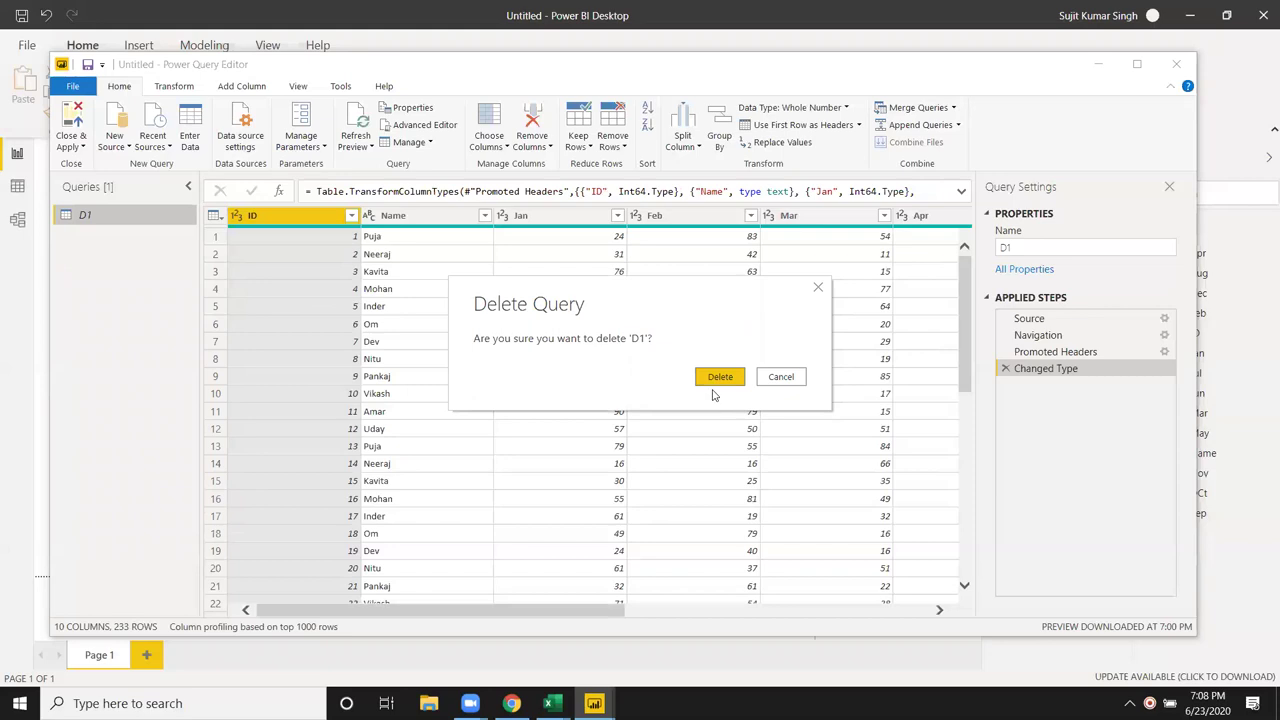
{"action": "left_click", "coordinate": [719, 389]}
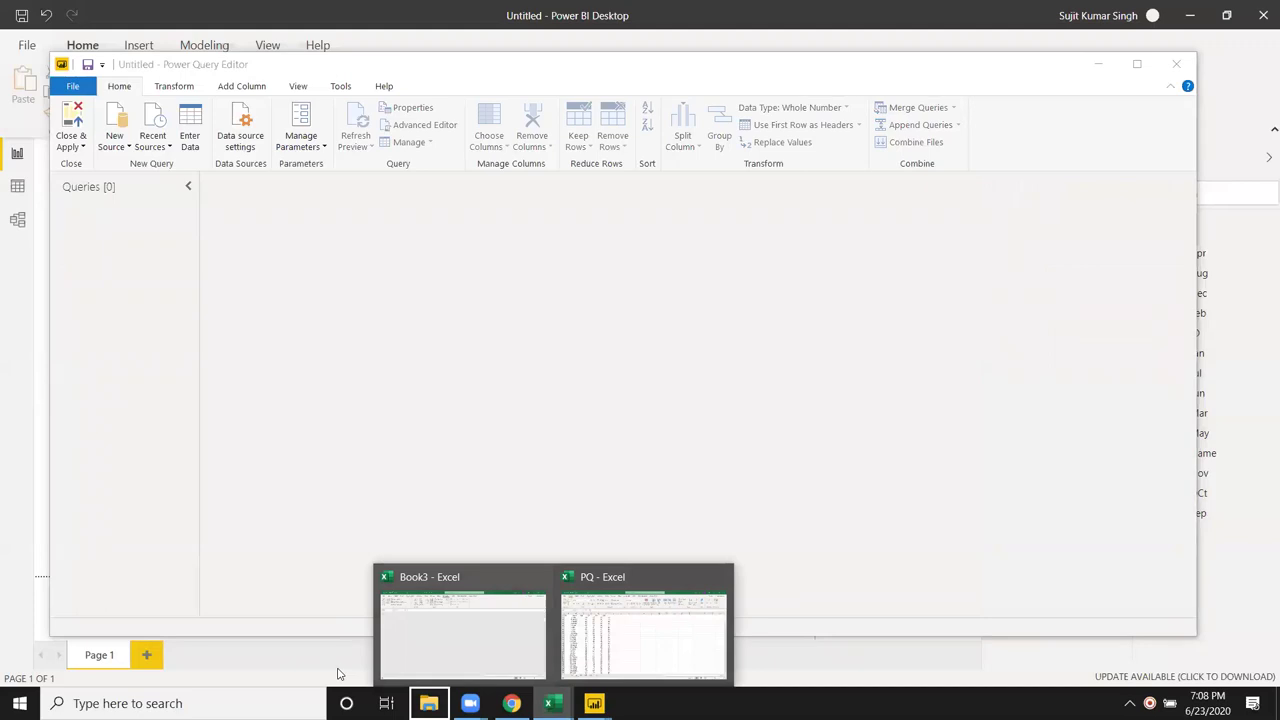
Step: Bring up the PQ workbook and check its JAN, FEB and MAR sheets
{"action": "left_click", "coordinate": [643, 625]}
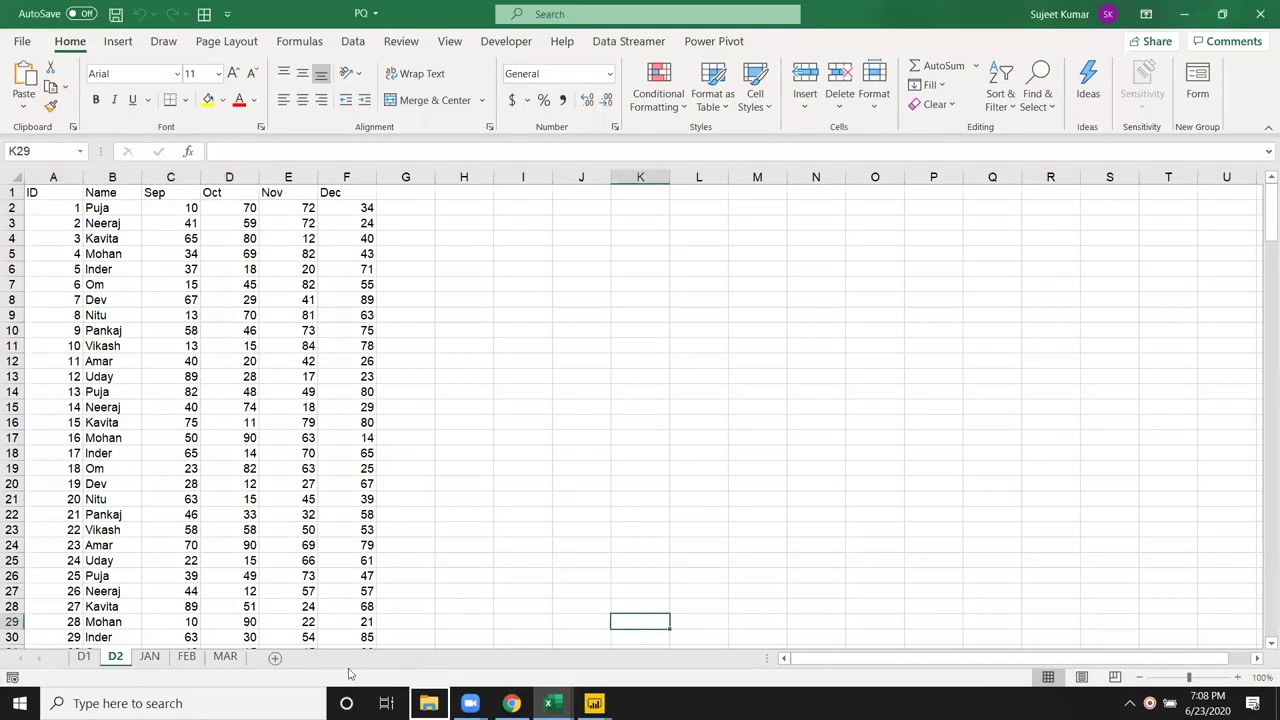
{"action": "left_click", "coordinate": [152, 659]}
{"action": "left_click", "coordinate": [187, 657]}
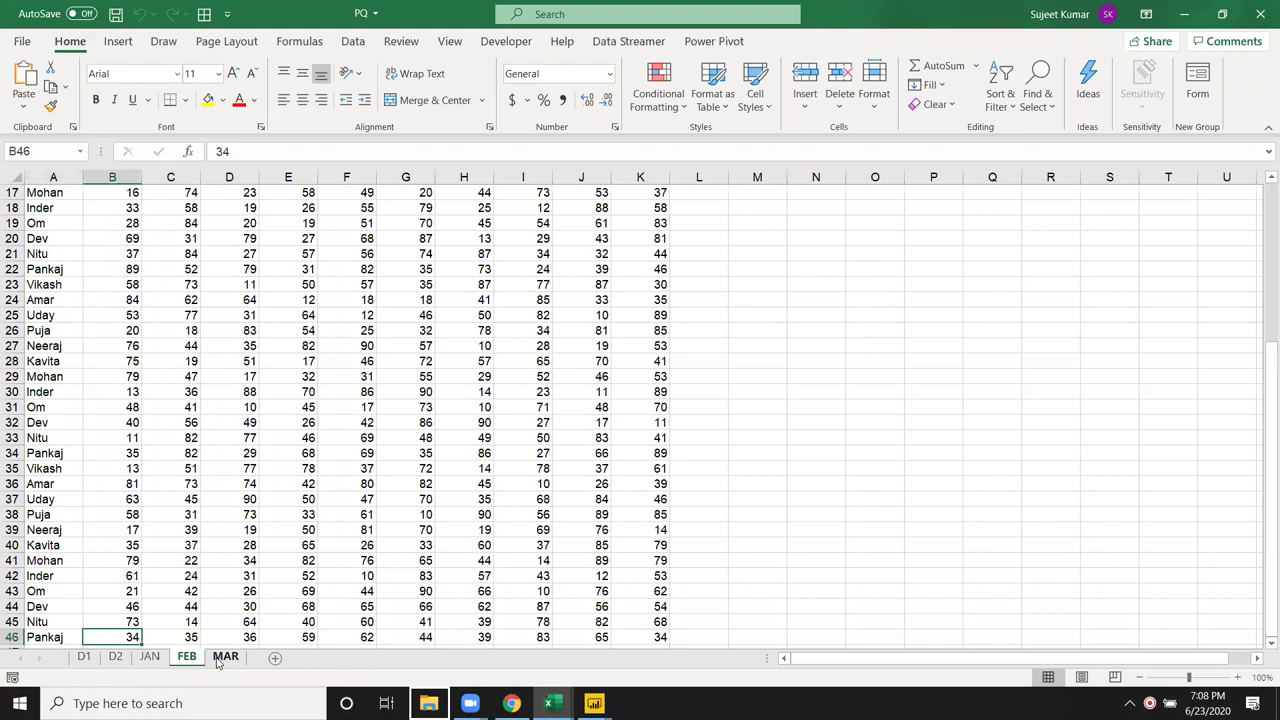
{"action": "left_click", "coordinate": [221, 657]}
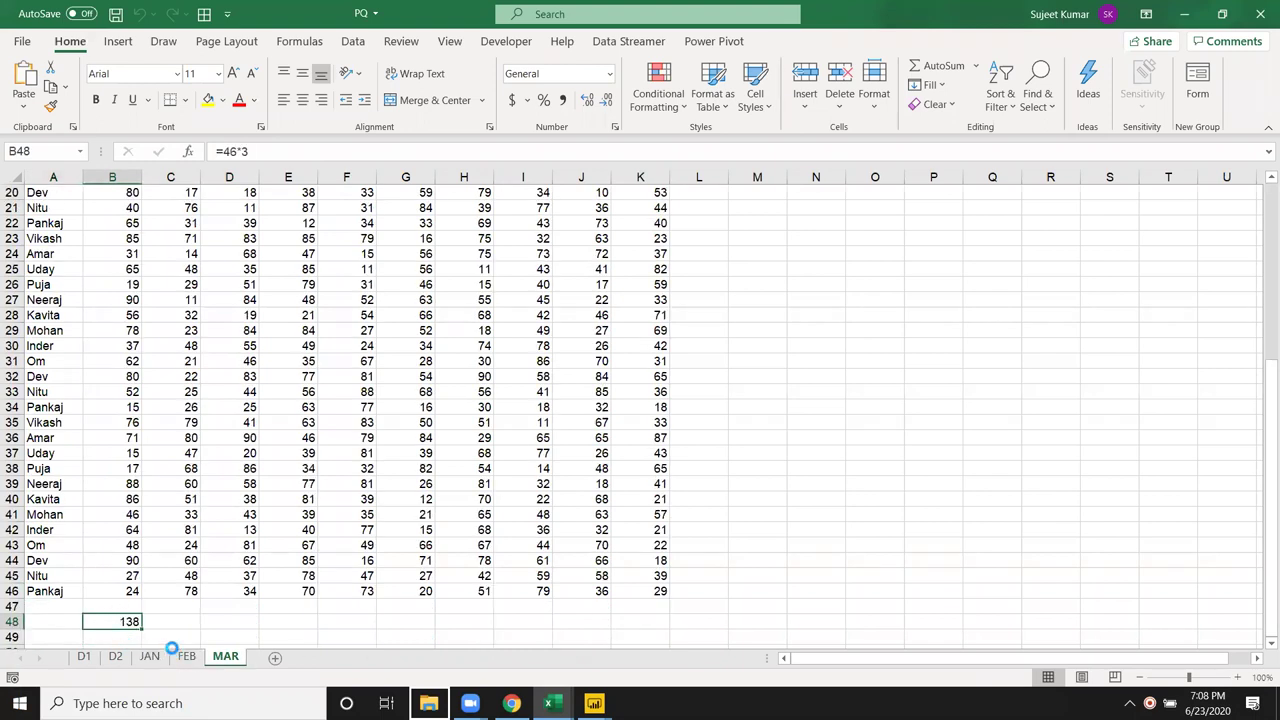
Step: Clear the stray 138 in MAR cell B48, save the workbook, and view the JAN sheet
{"action": "key", "text": "Delete"}
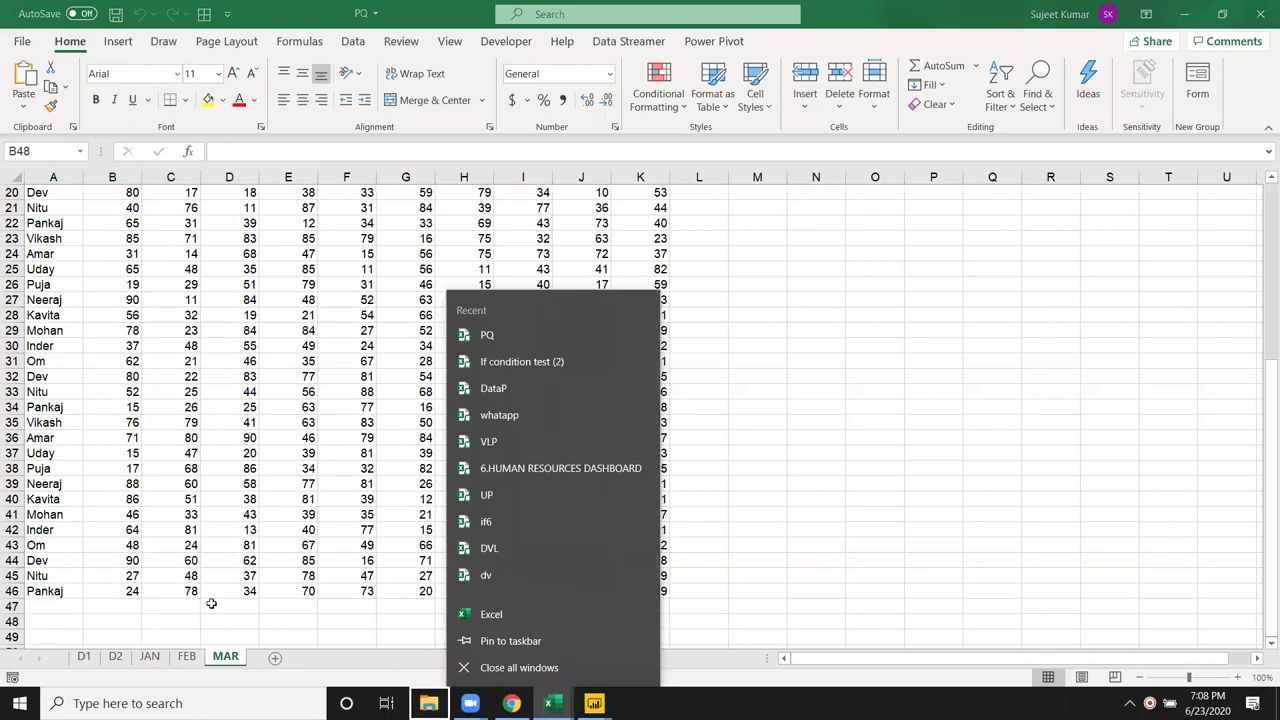
{"action": "key", "text": "ctrl+s"}
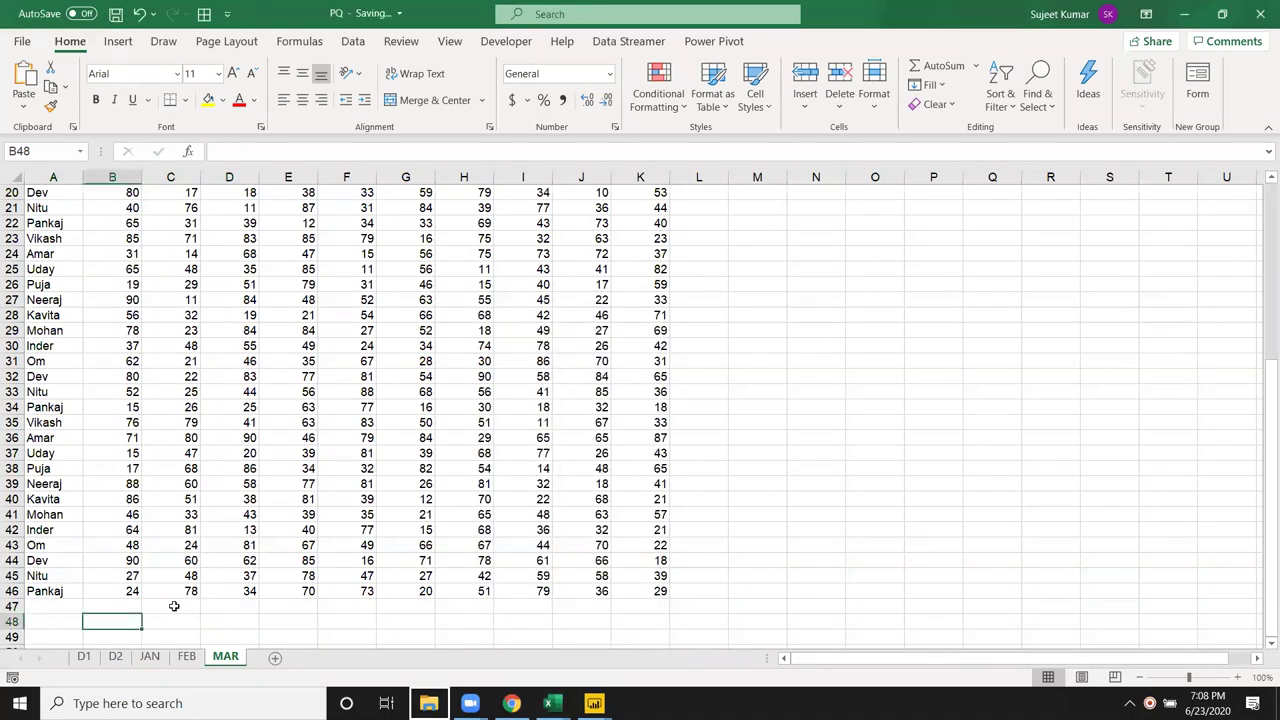
{"action": "left_click", "coordinate": [152, 657]}
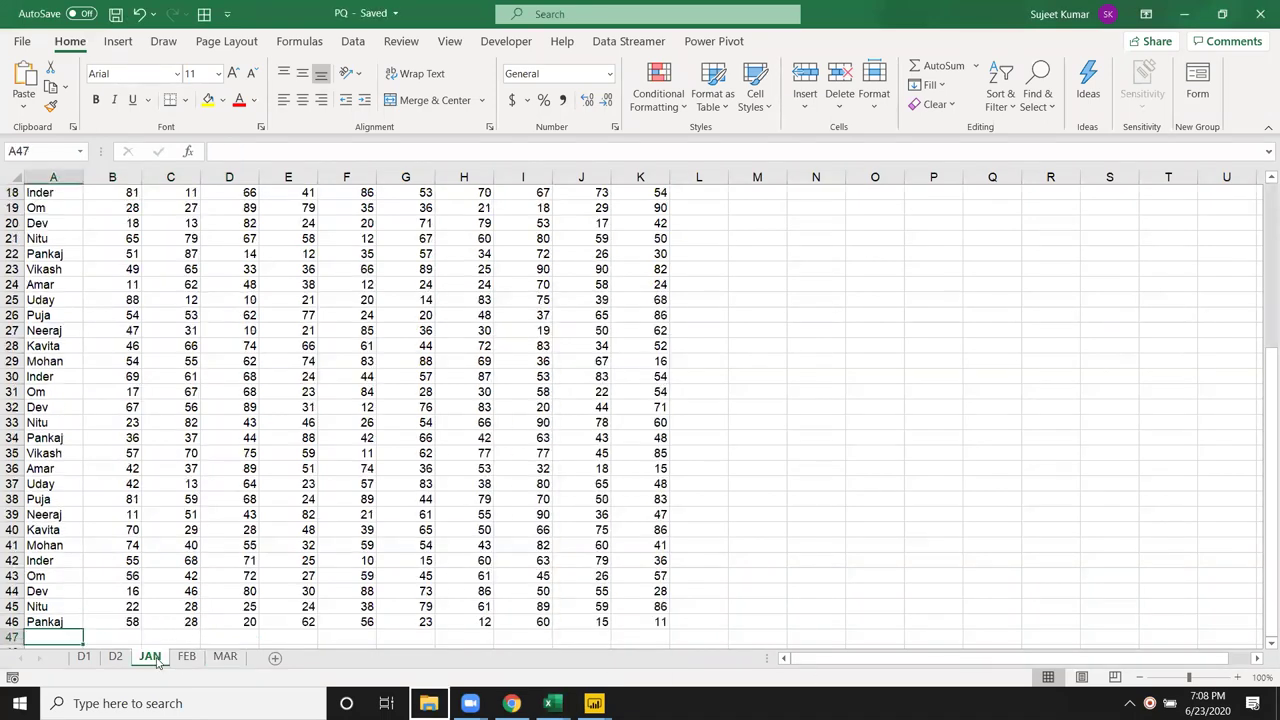
{"action": "scroll", "coordinate": [157, 660], "scroll_direction": "up", "scroll_amount": 6}
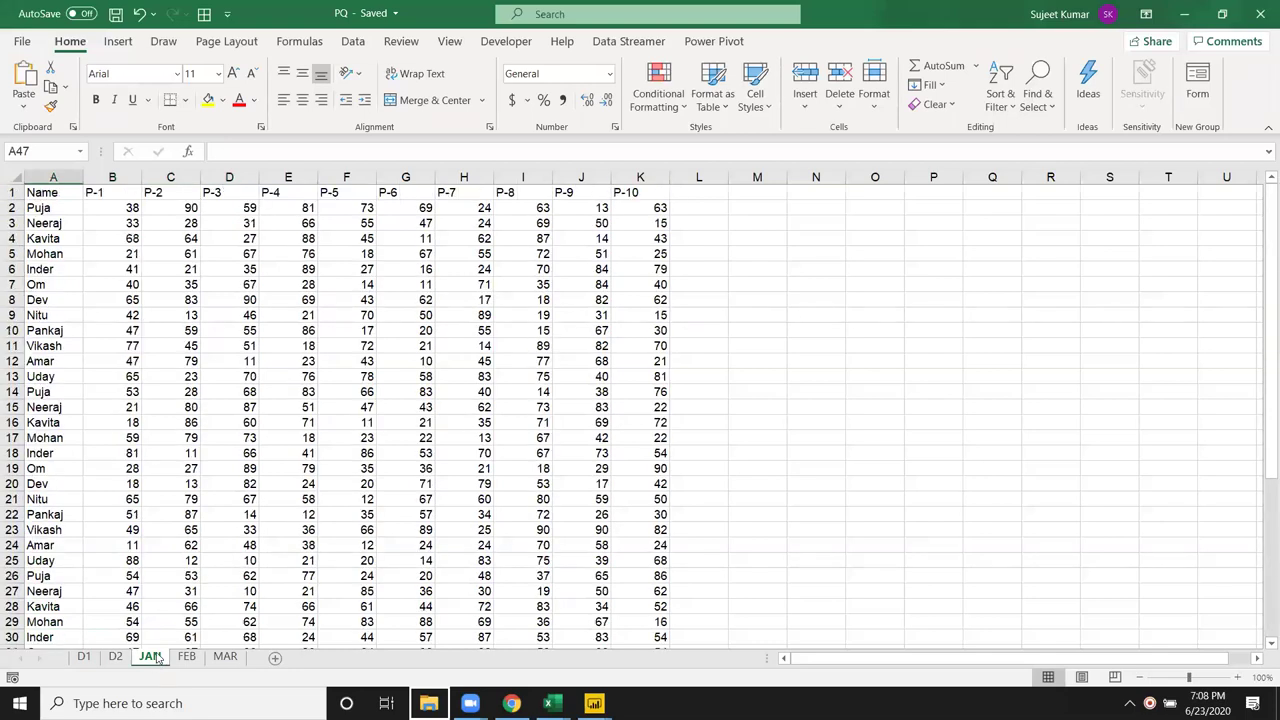
{"action": "scroll", "coordinate": [107, 535], "scroll_direction": "down", "scroll_amount": 4}
{"action": "scroll", "coordinate": [107, 537], "scroll_direction": "down", "scroll_amount": 3}
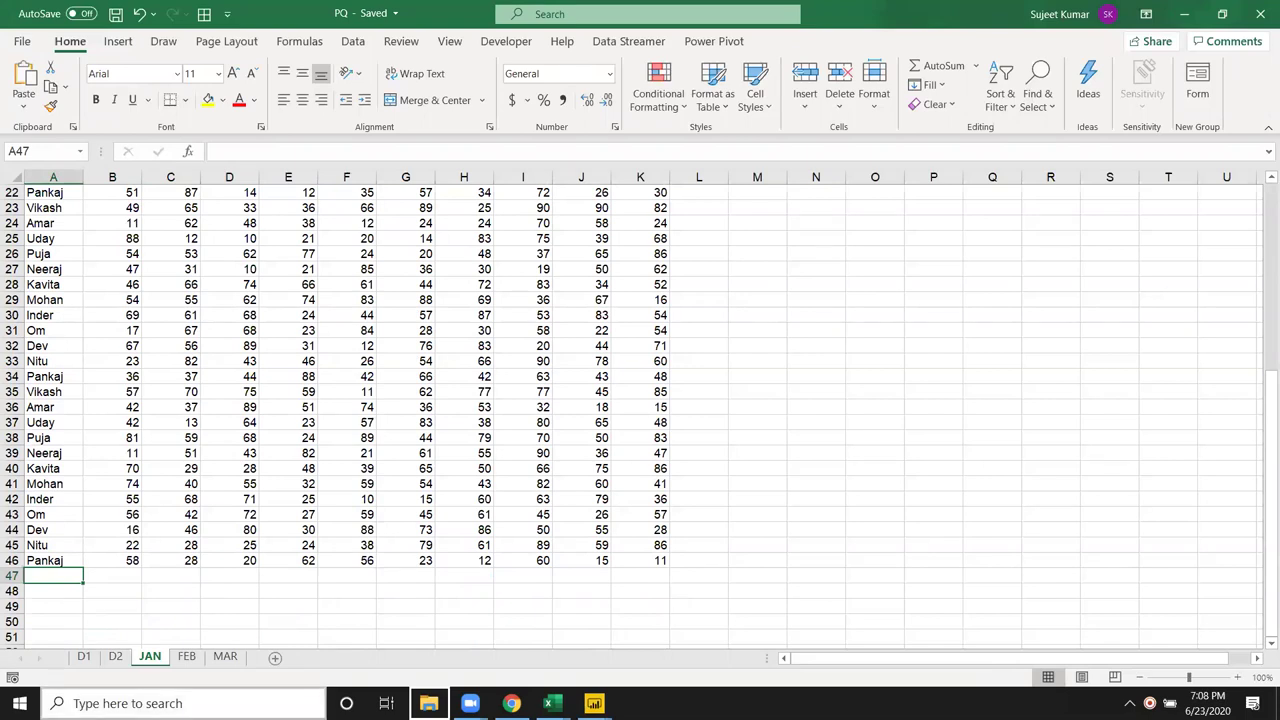
Step: Load the JAN sheet of PQ.xlsm as a query via New Source > Excel
{"action": "mouse_move", "coordinate": [594, 703]}
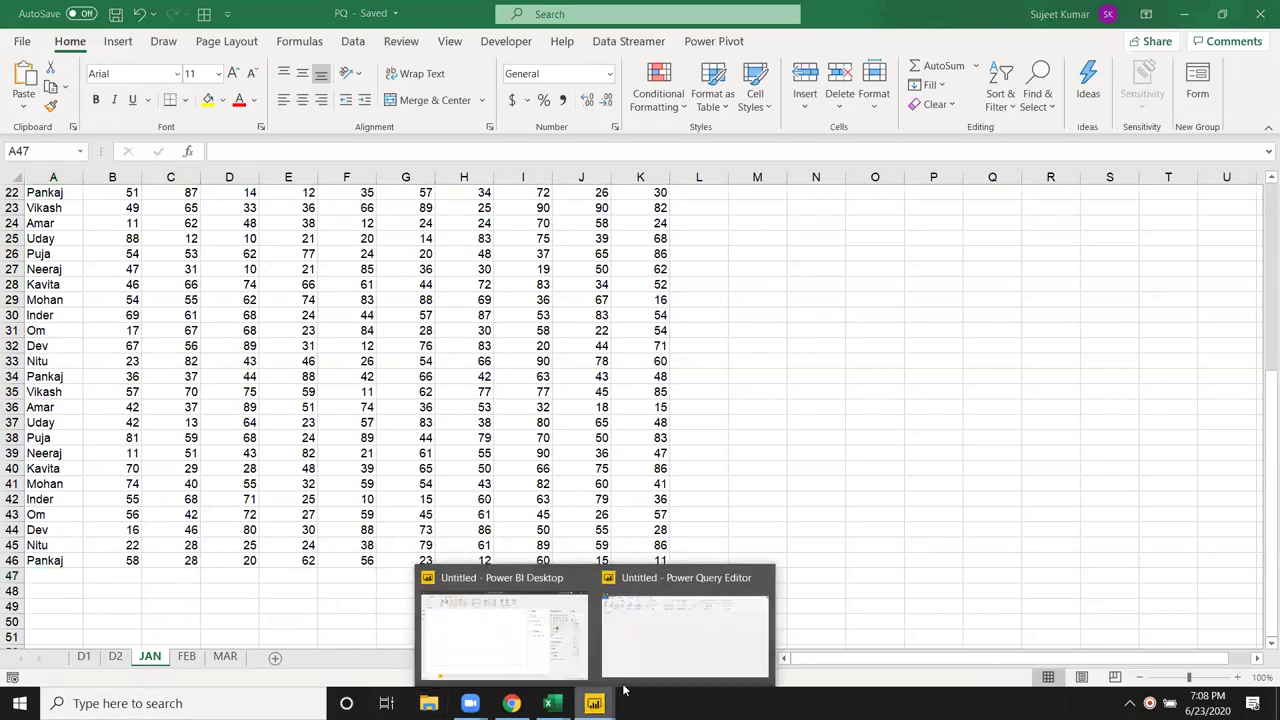
{"action": "mouse_move", "coordinate": [646, 670]}
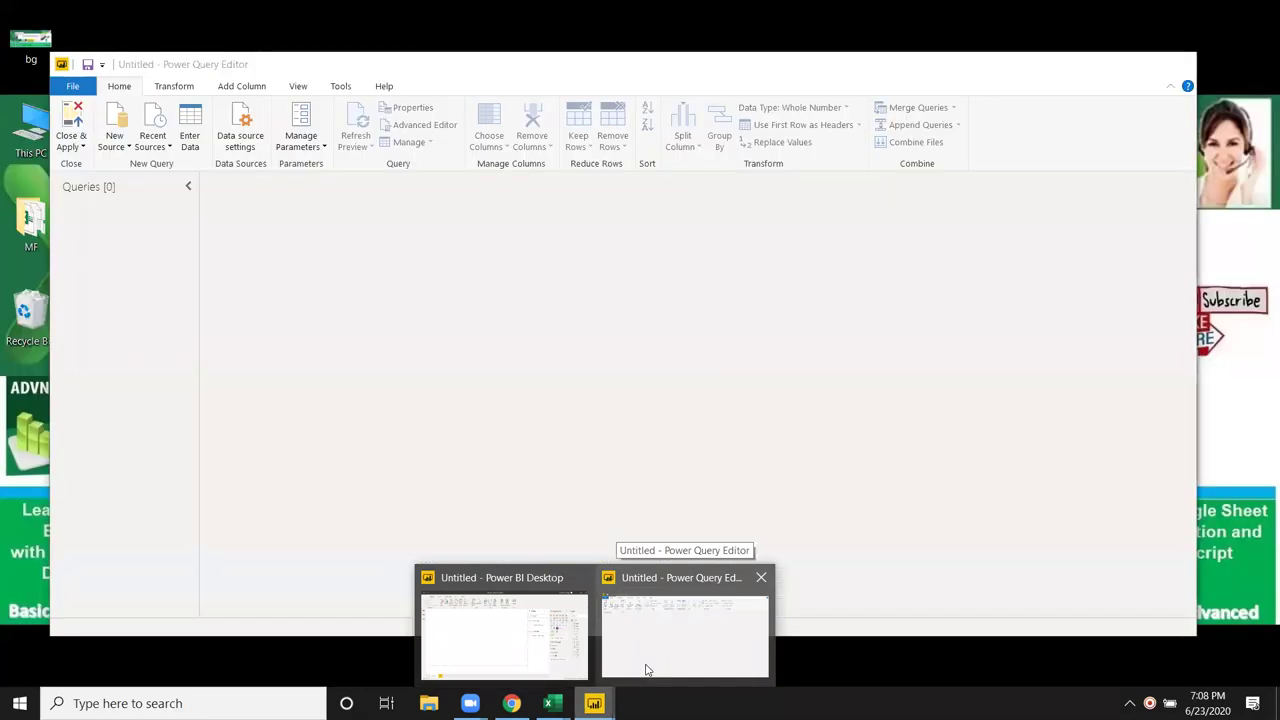
{"action": "left_click", "coordinate": [646, 669]}
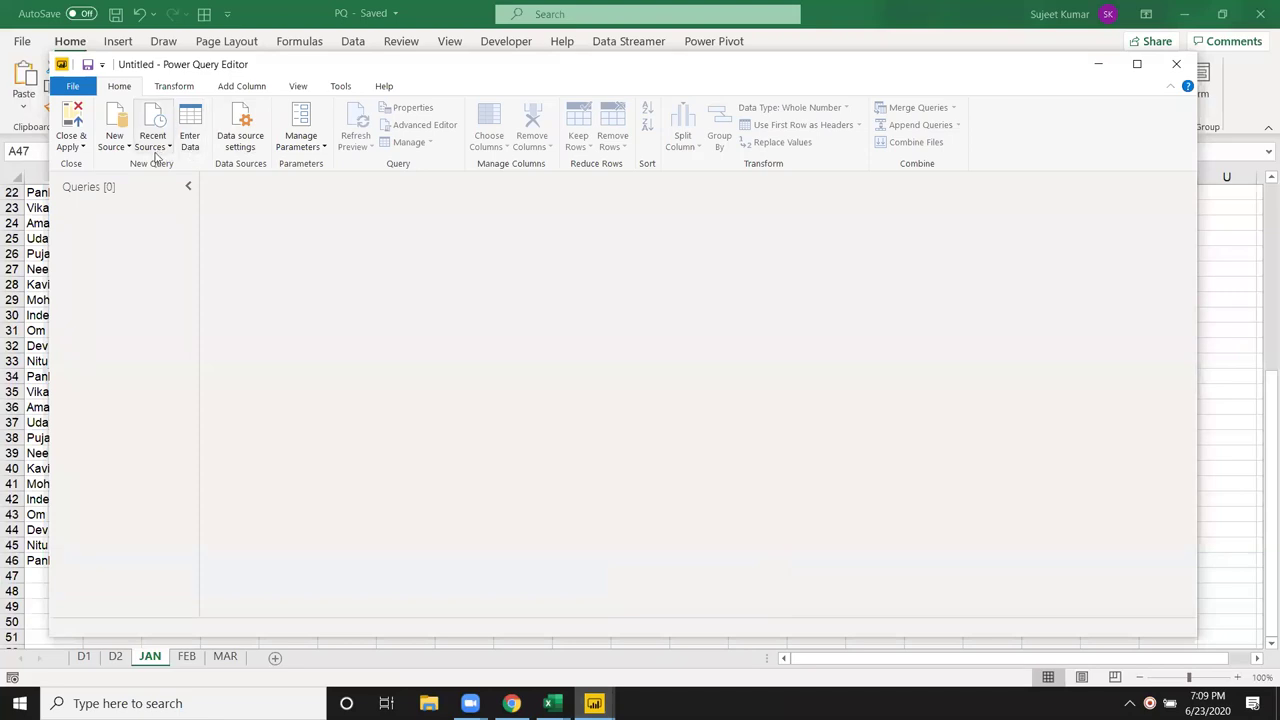
{"action": "left_click", "coordinate": [118, 138]}
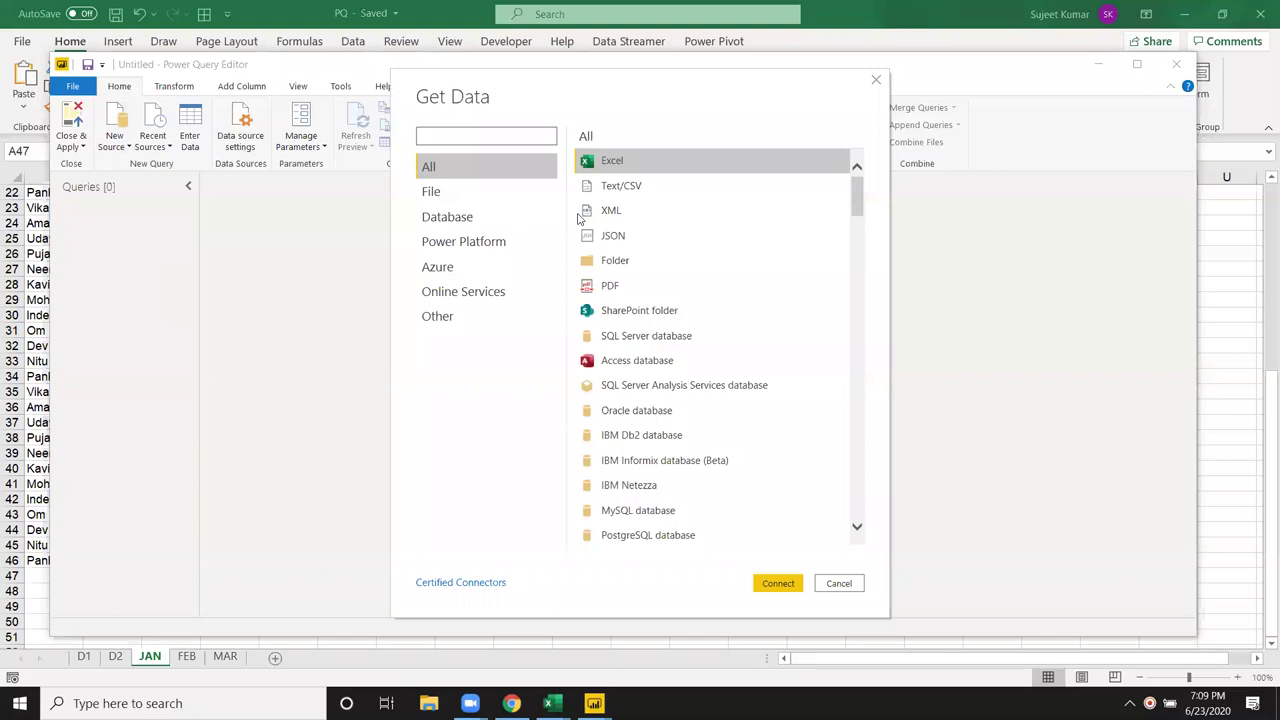
{"action": "left_click", "coordinate": [772, 581]}
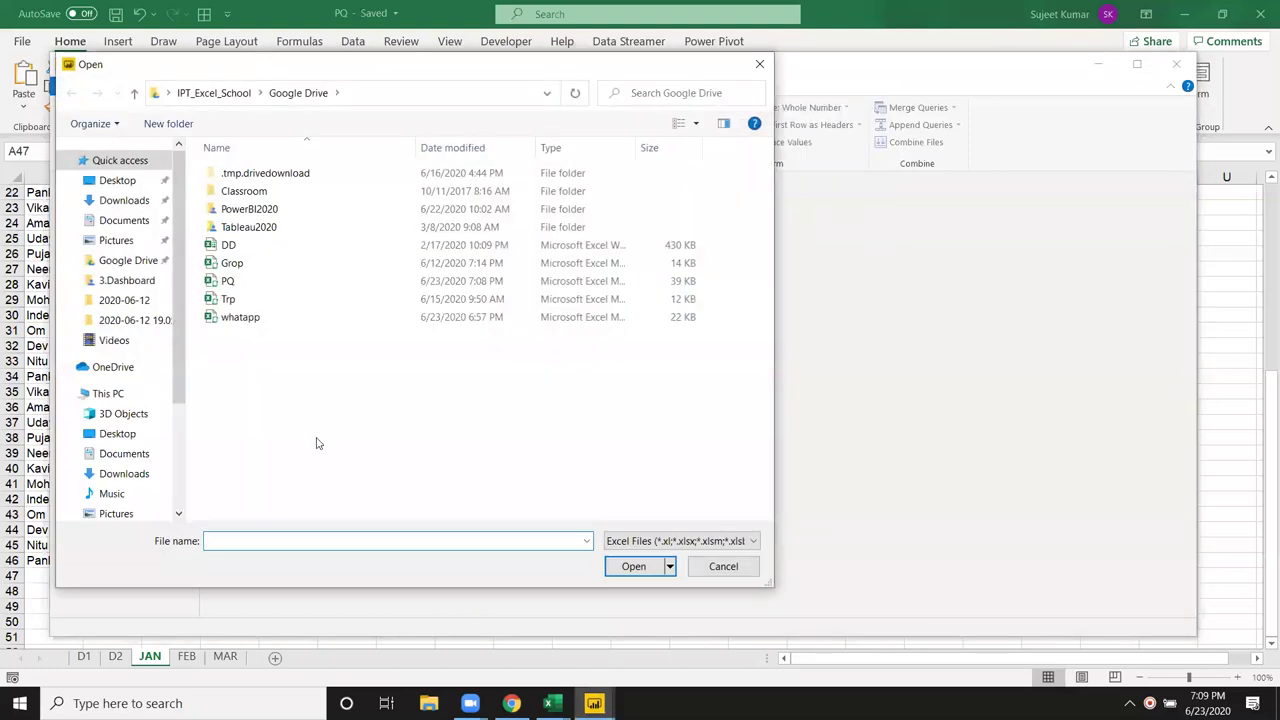
{"action": "left_click", "coordinate": [256, 283]}
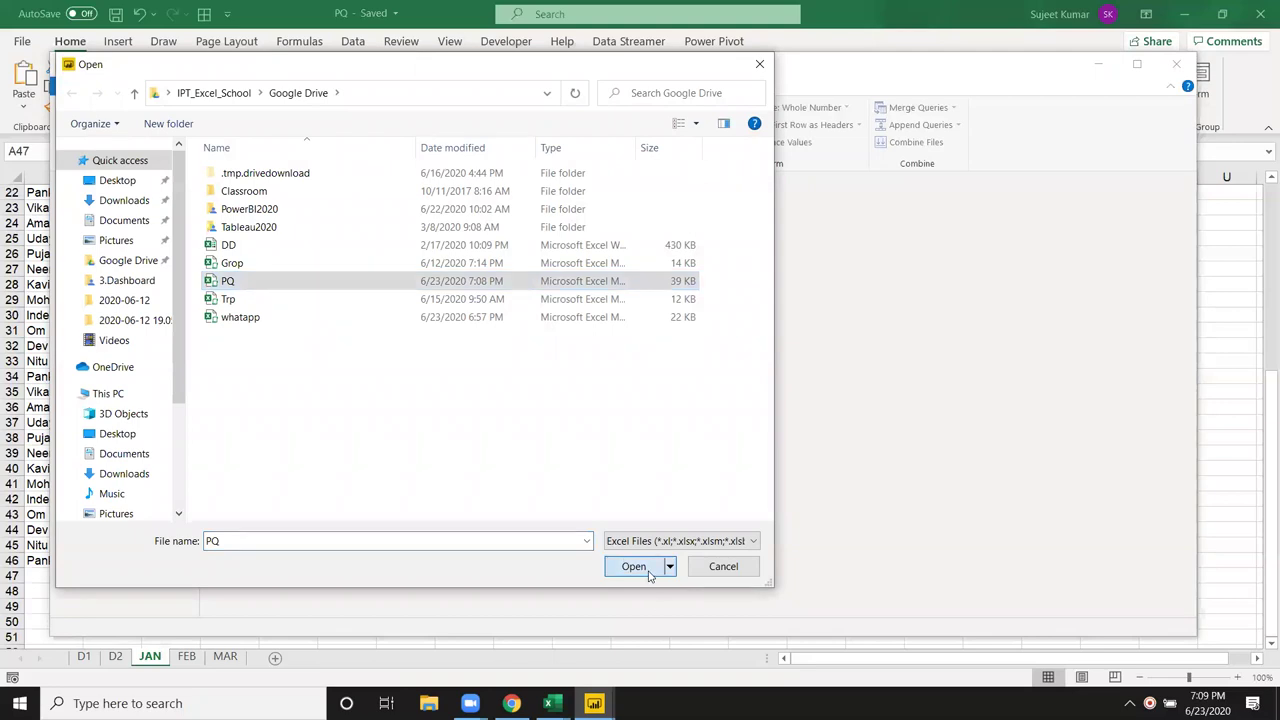
{"action": "left_click", "coordinate": [650, 567]}
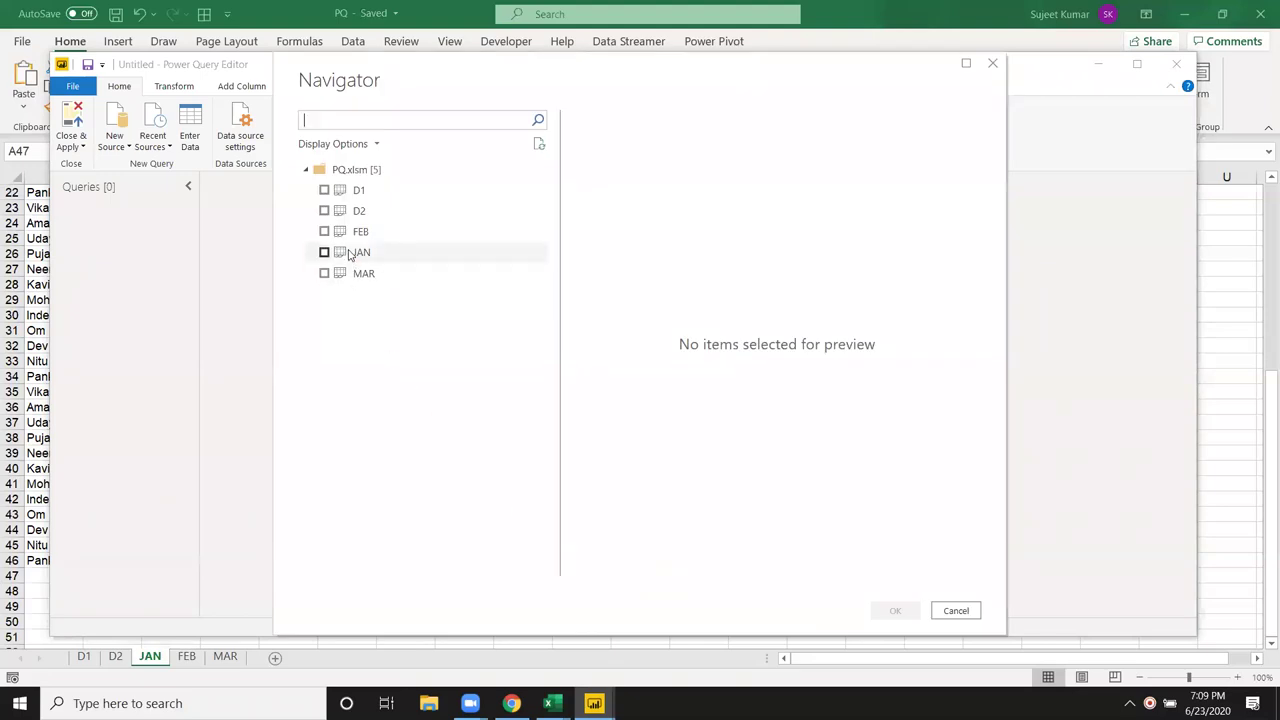
{"action": "left_click", "coordinate": [351, 255]}
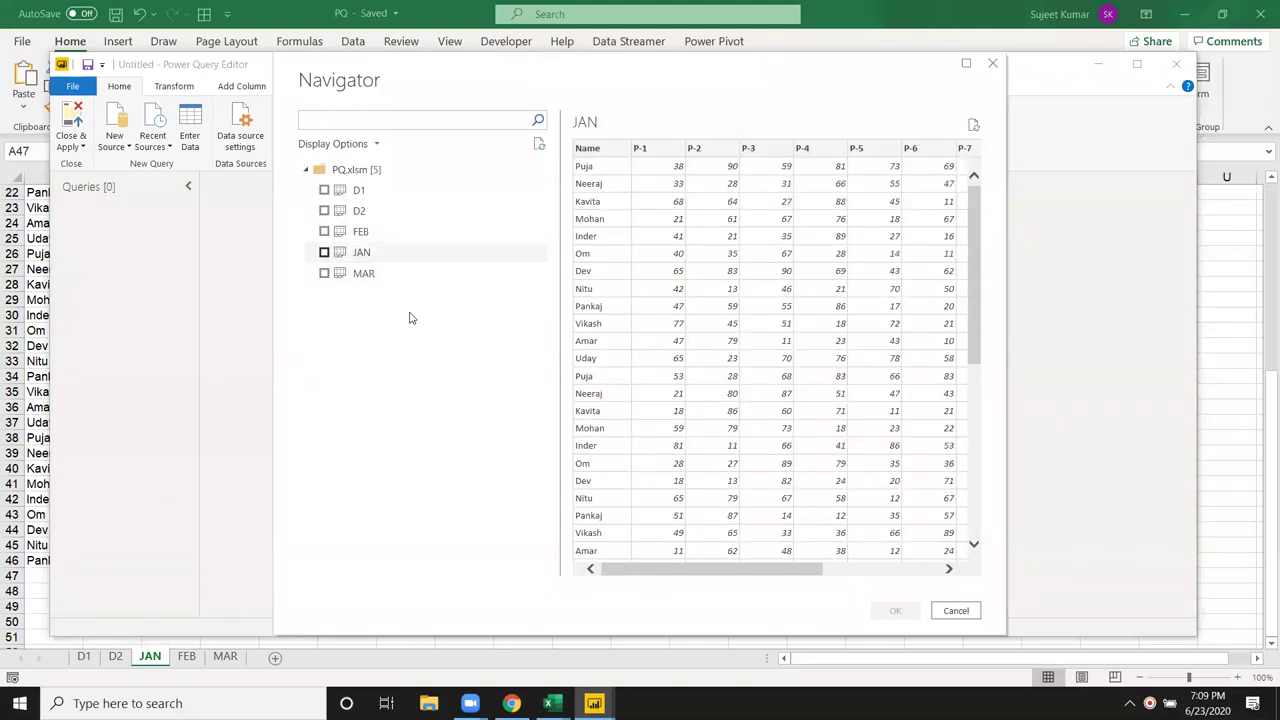
{"action": "left_click", "coordinate": [895, 610]}
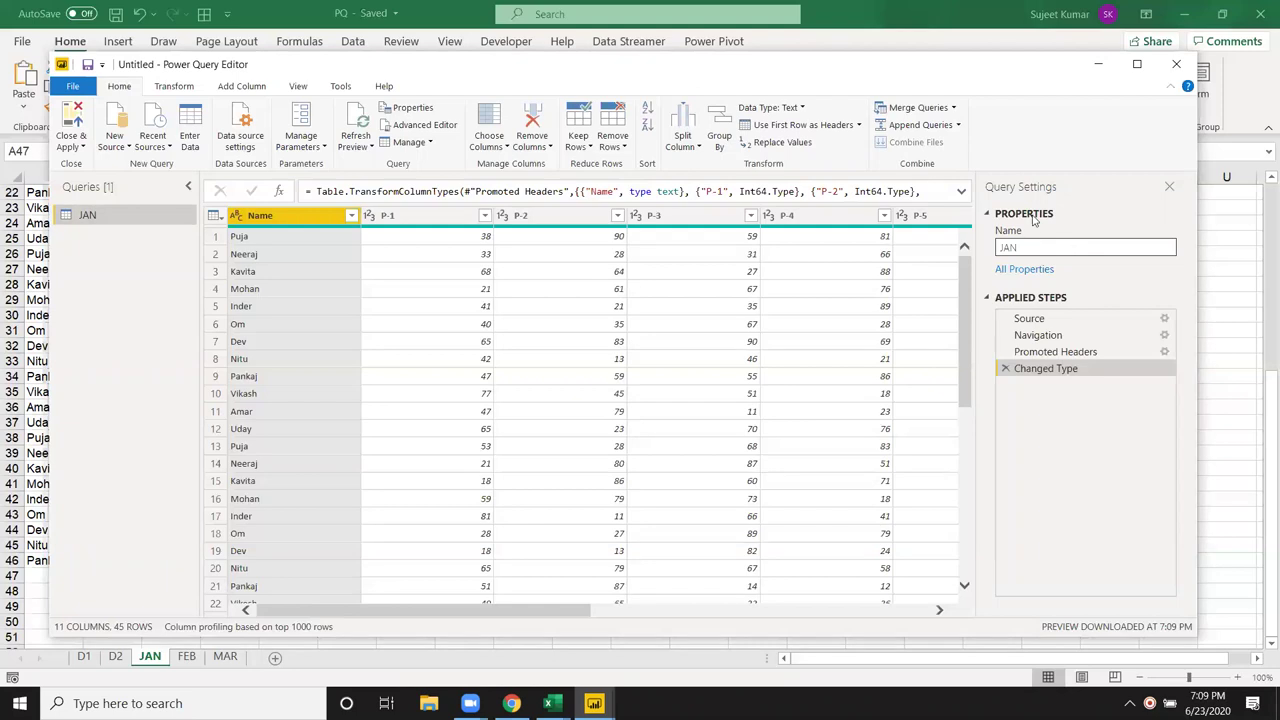
{"action": "left_click", "coordinate": [952, 127]}
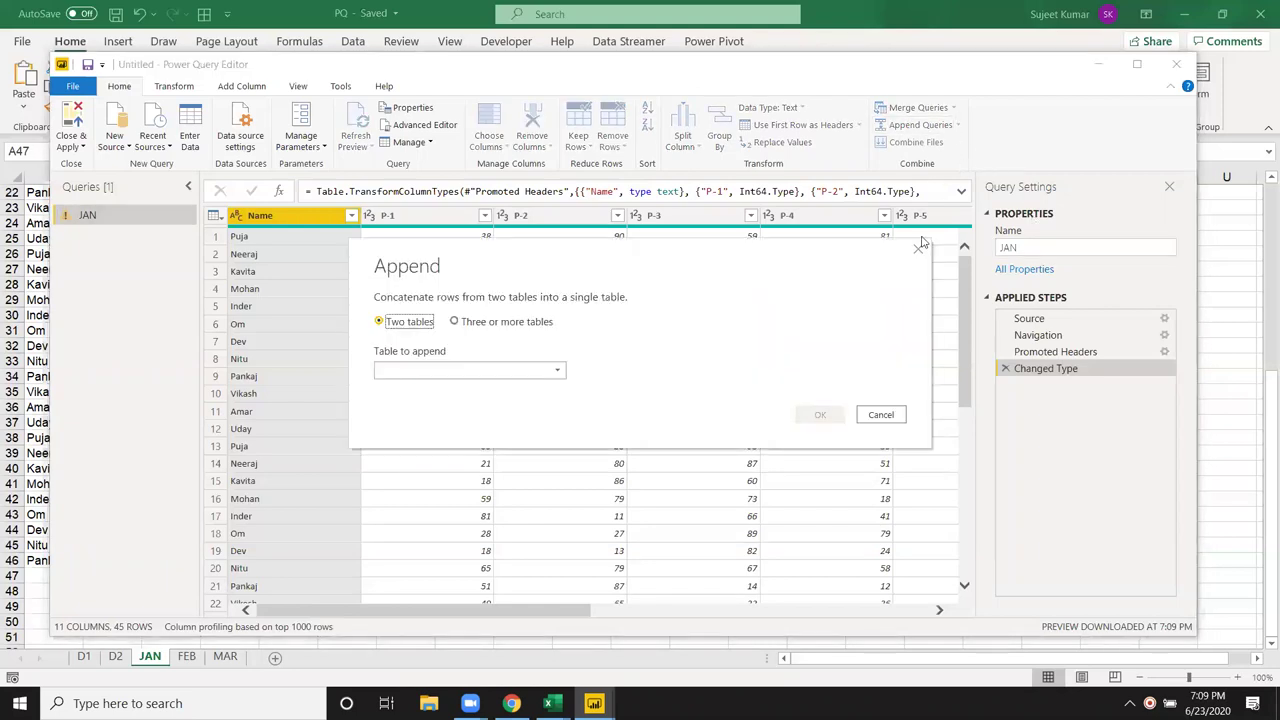
{"action": "left_click", "coordinate": [918, 249]}
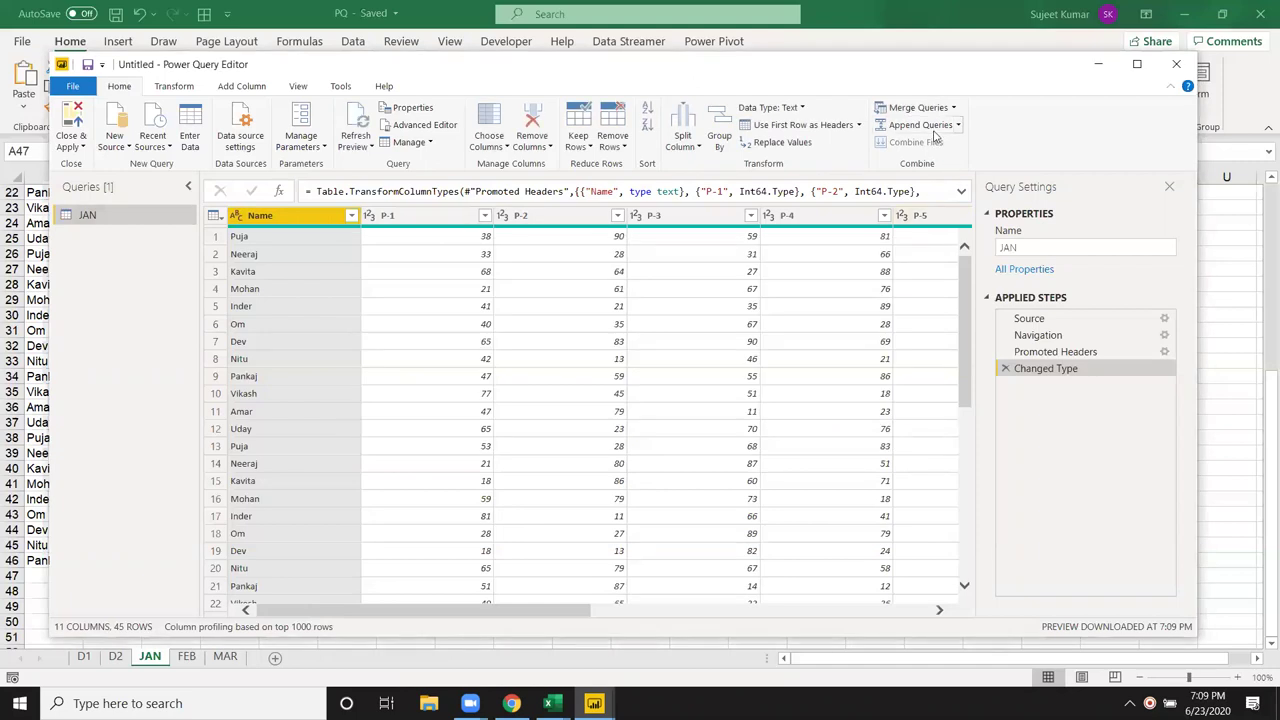
{"action": "left_click", "coordinate": [940, 126]}
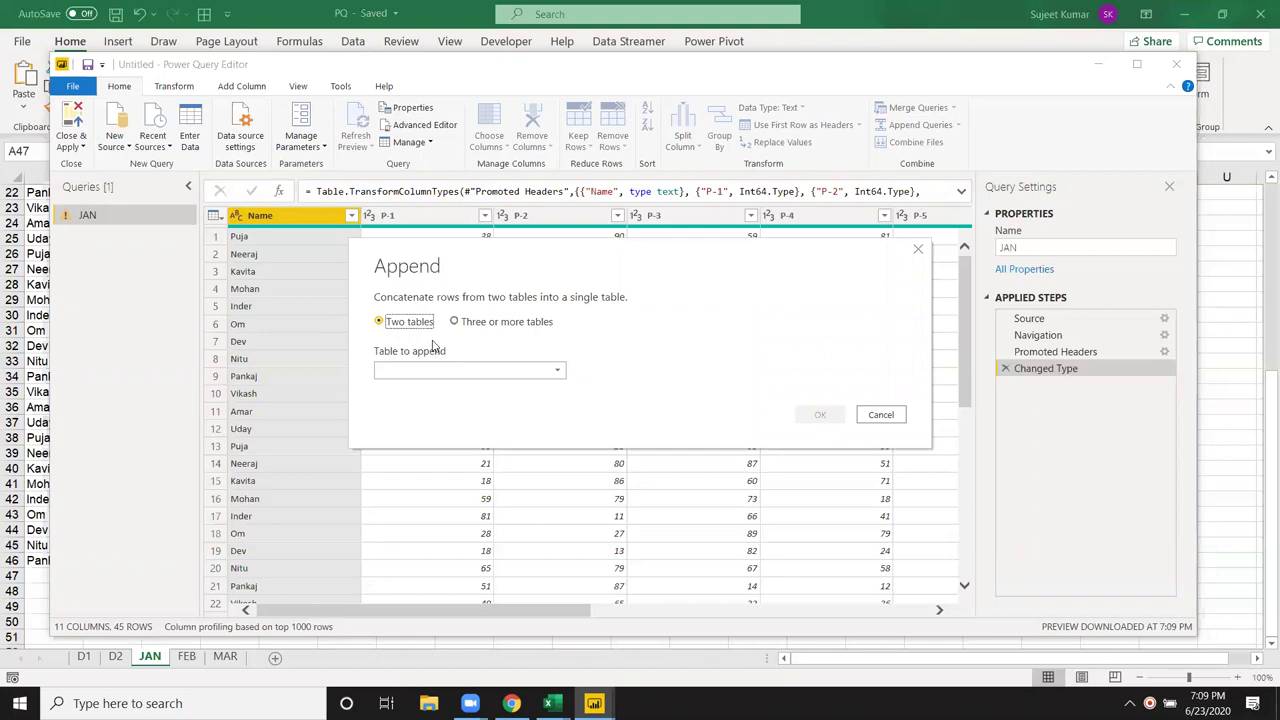
{"action": "left_click", "coordinate": [460, 375]}
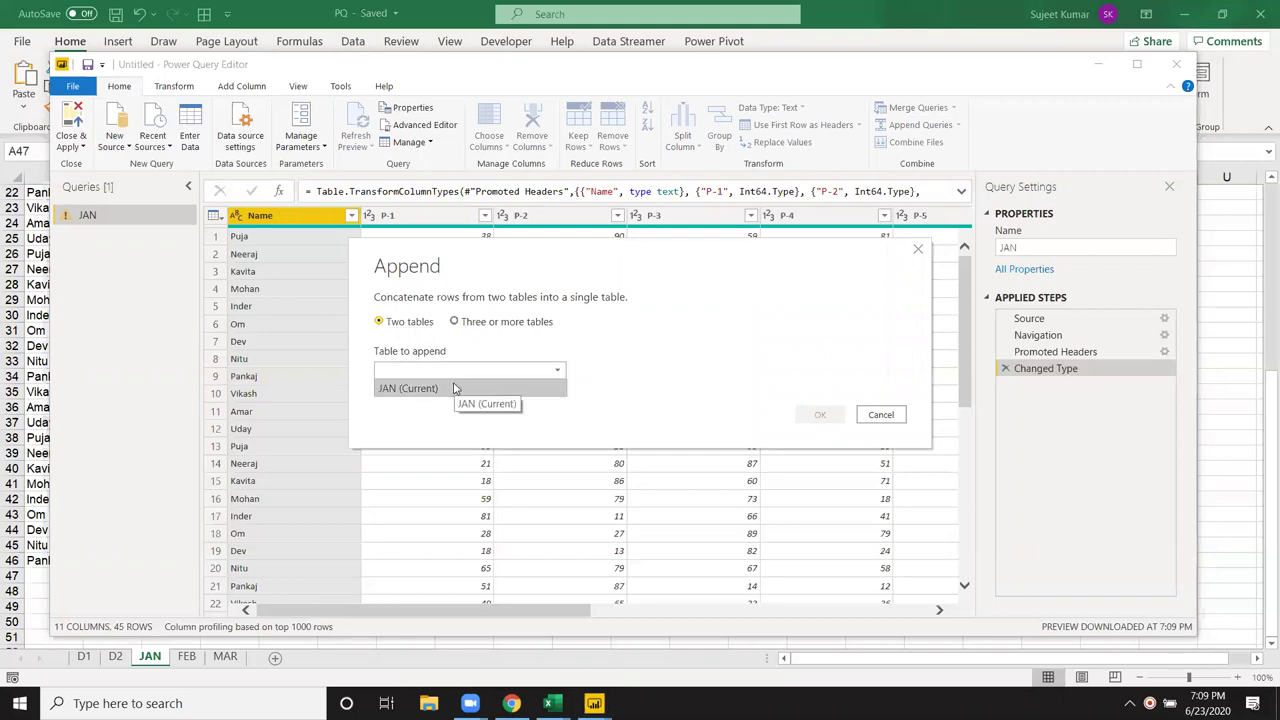
{"action": "left_click", "coordinate": [880, 414]}
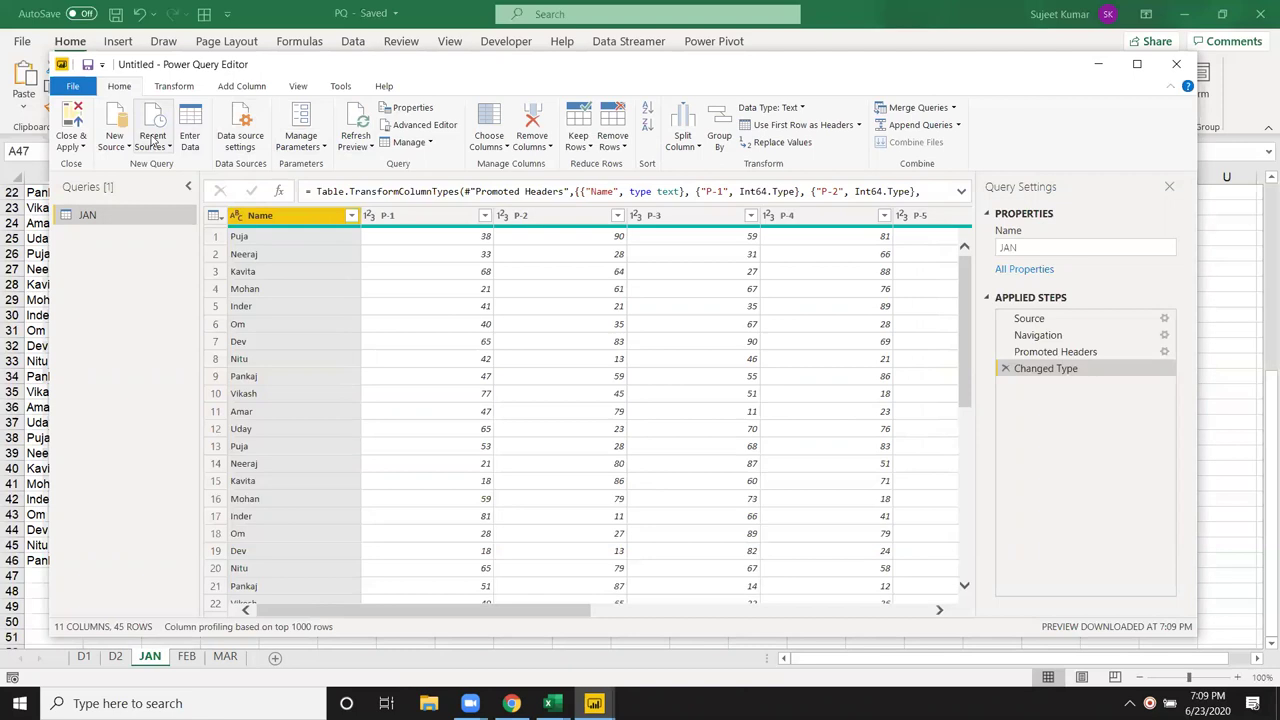
Step: Import the FEB and MAR sheets of PQ.xlsm as two new queries
{"action": "left_click", "coordinate": [115, 125]}
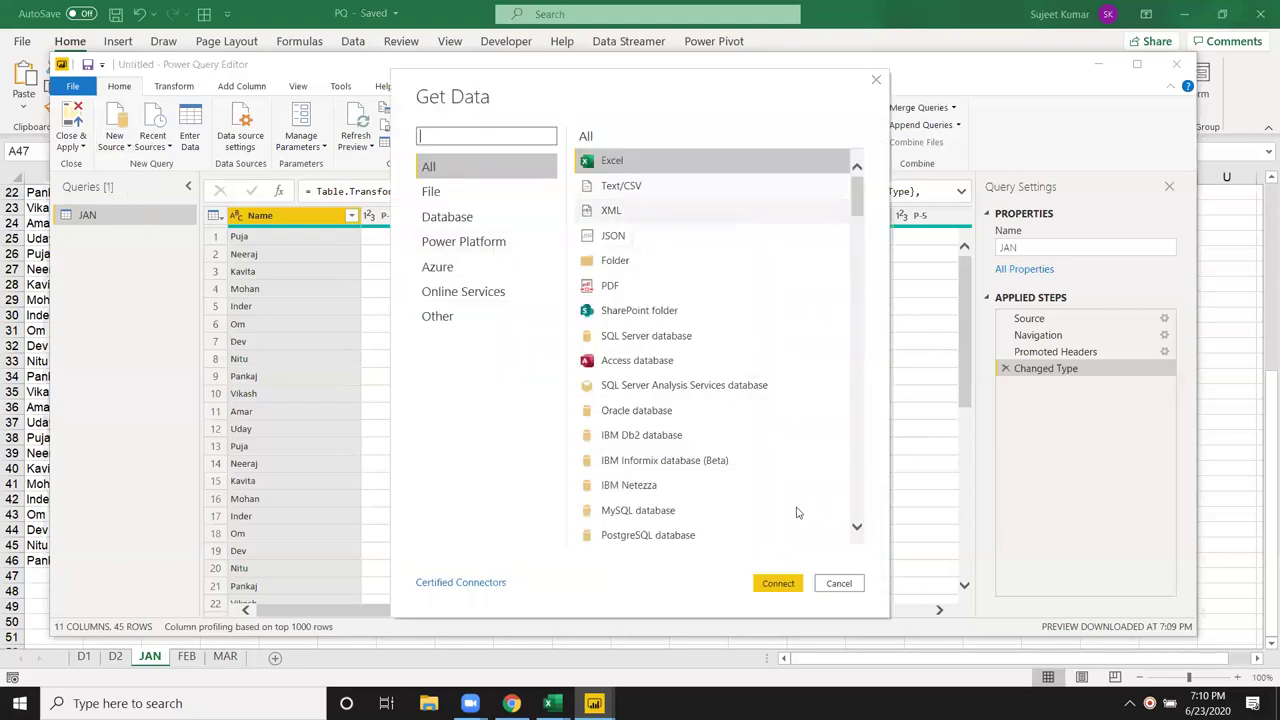
{"action": "left_click", "coordinate": [790, 583]}
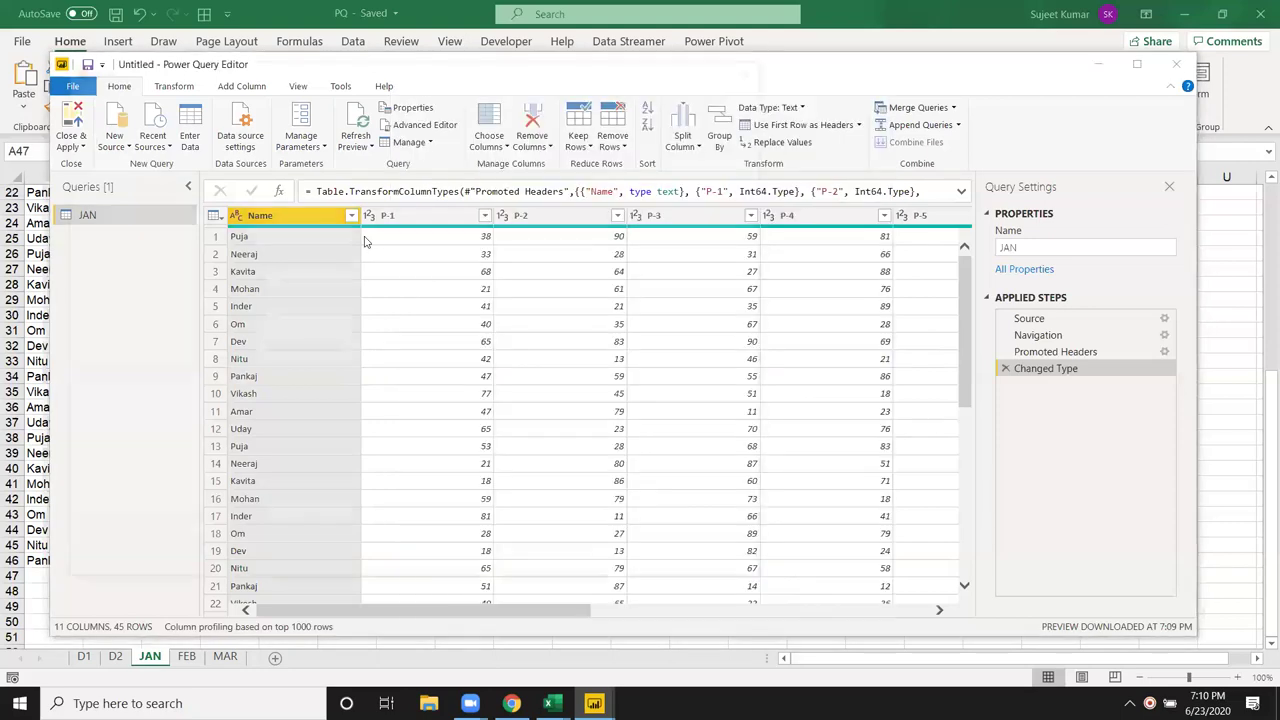
{"action": "double_click", "coordinate": [247, 280]}
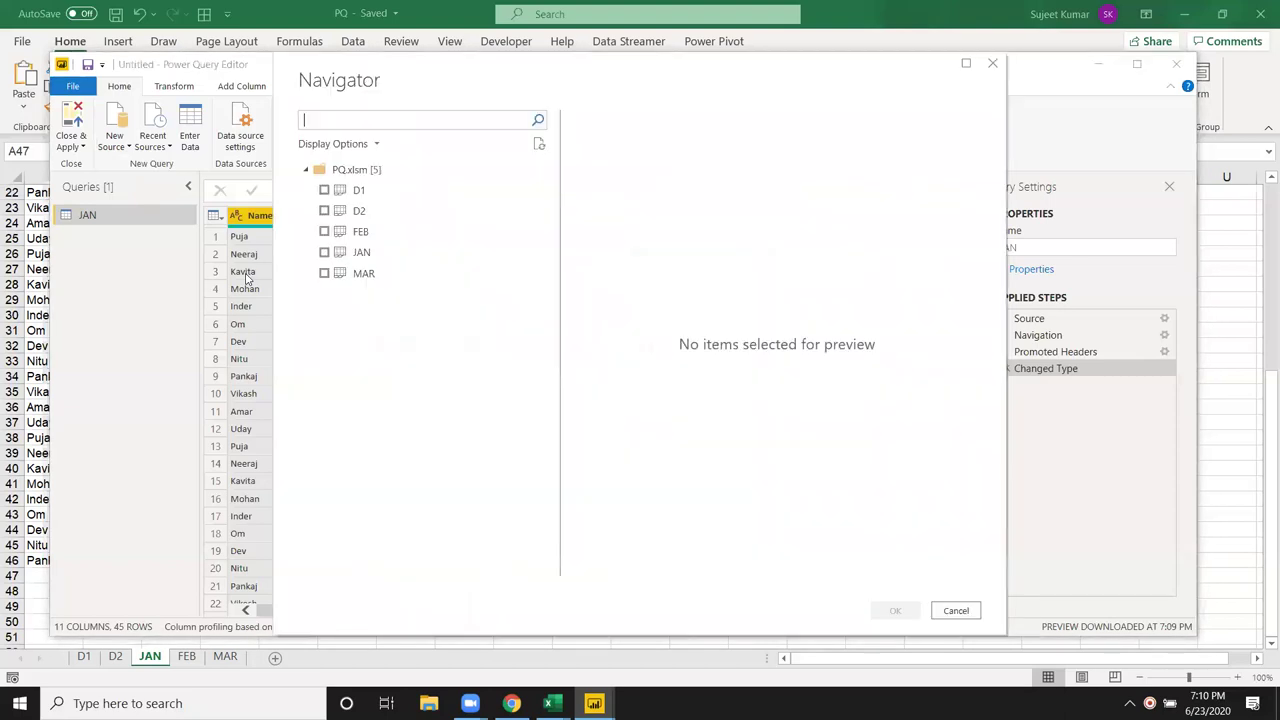
{"action": "left_click", "coordinate": [325, 232]}
{"action": "left_click", "coordinate": [324, 231]}
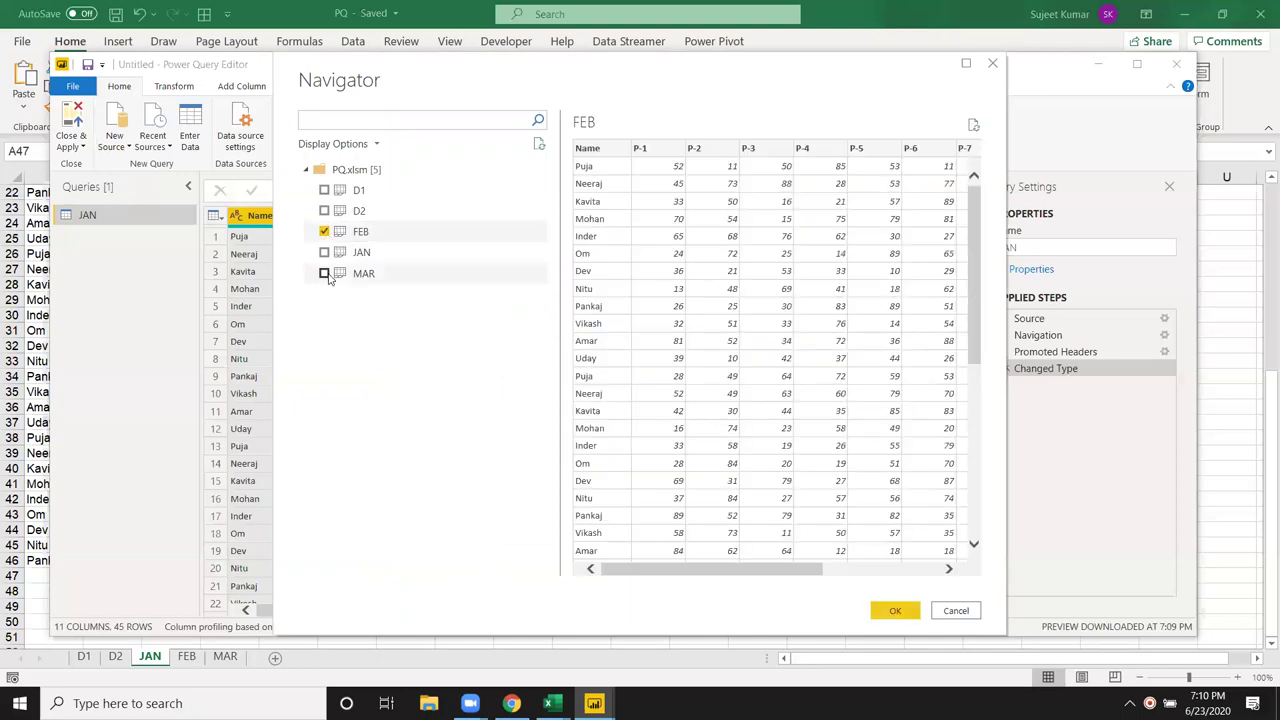
{"action": "left_click", "coordinate": [324, 273]}
{"action": "left_click", "coordinate": [913, 611]}
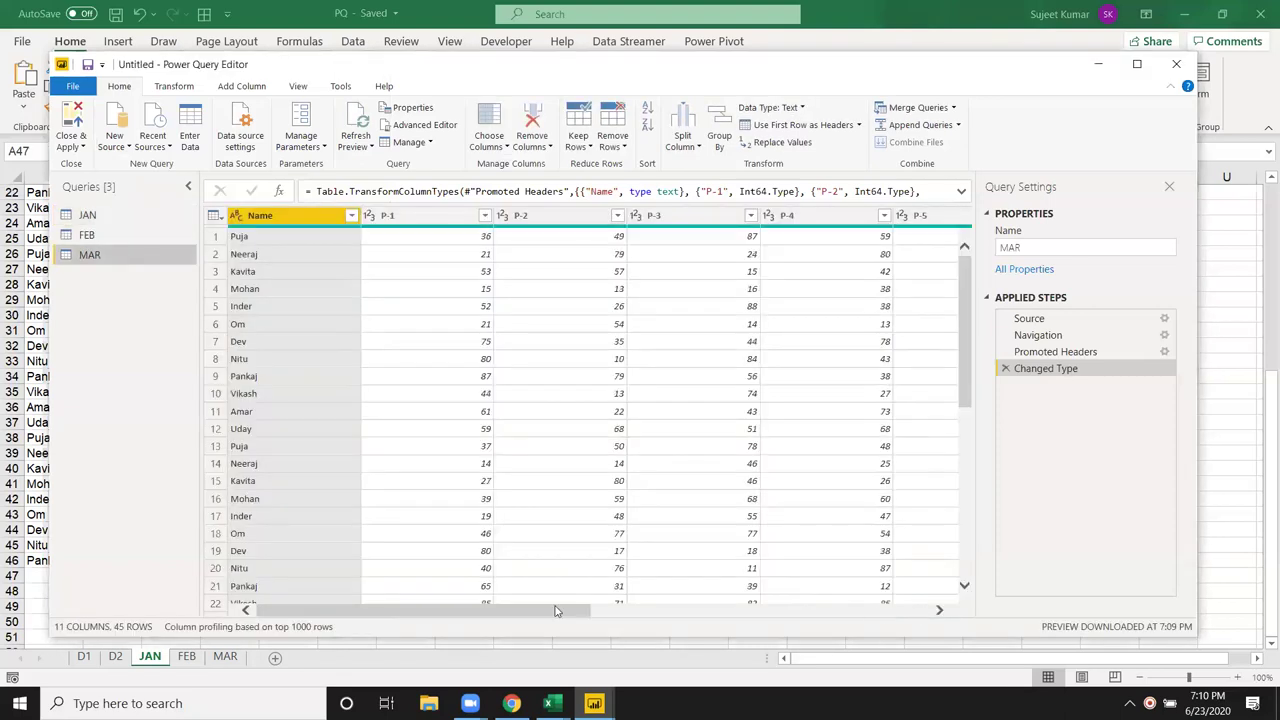
{"action": "left_click", "coordinate": [130, 232]}
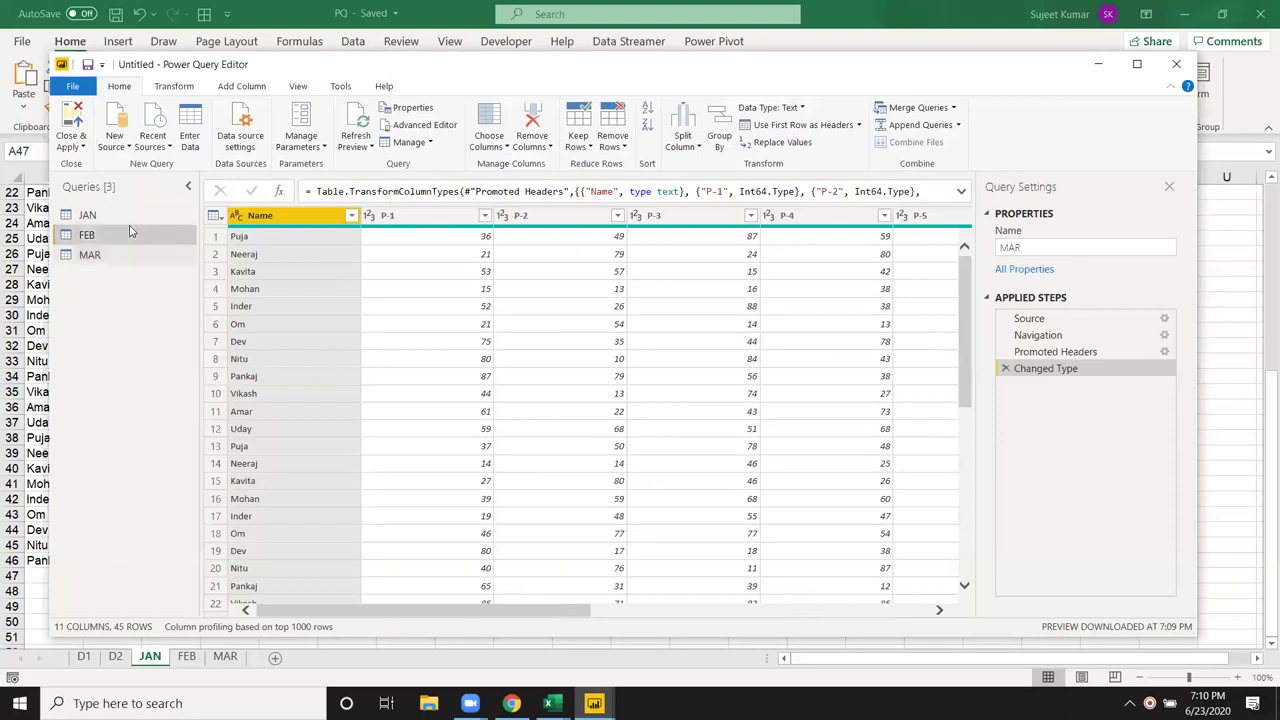
{"action": "left_click", "coordinate": [88, 215]}
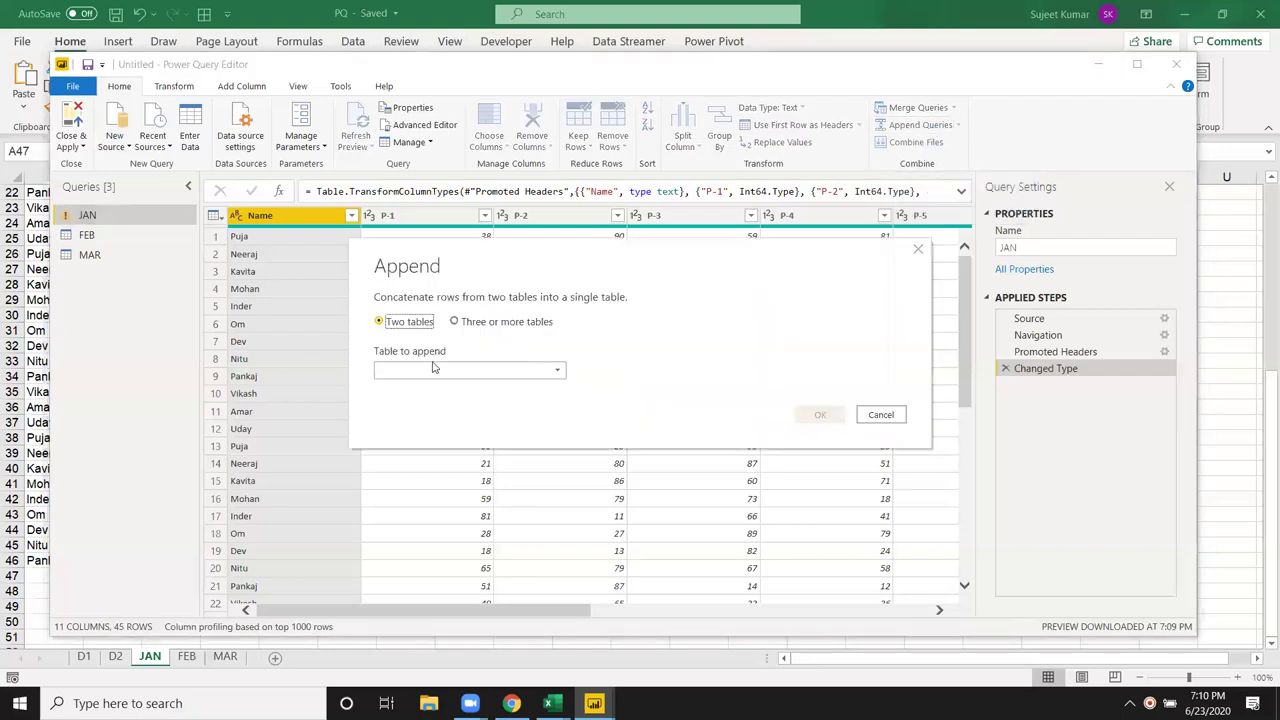
{"action": "left_click", "coordinate": [470, 369]}
{"action": "left_click", "coordinate": [427, 395]}
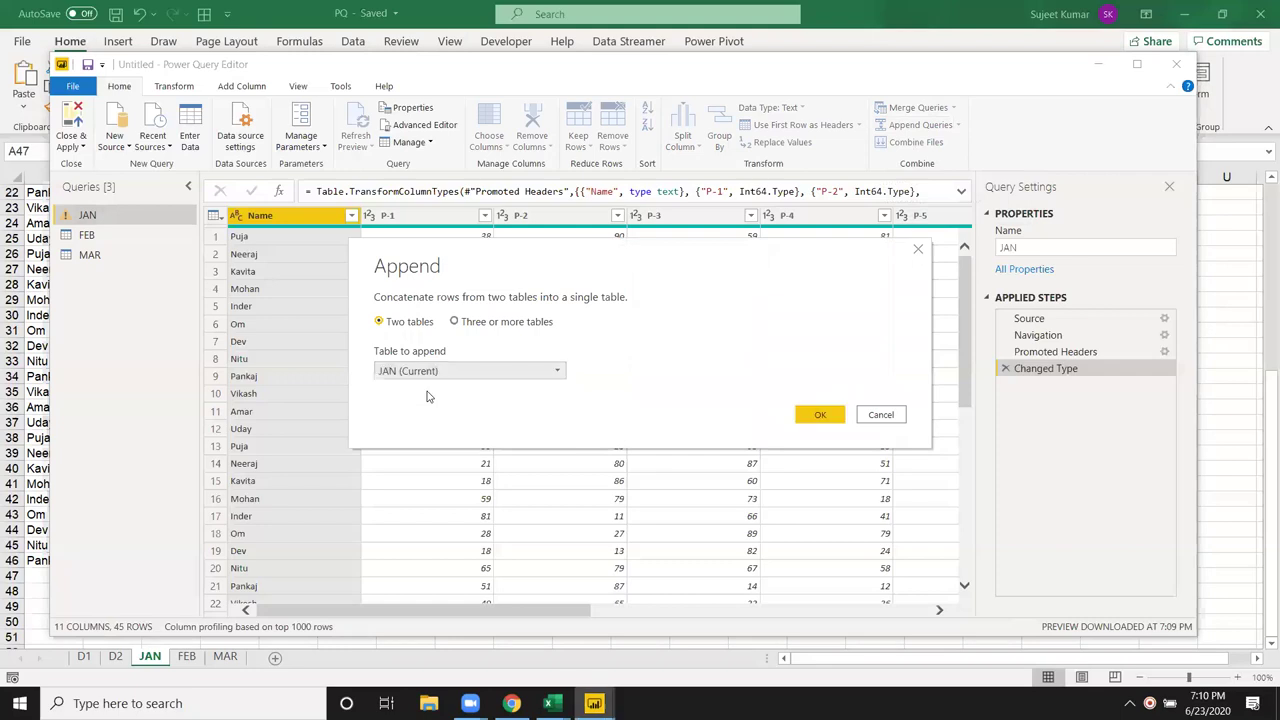
{"action": "left_click", "coordinate": [433, 376]}
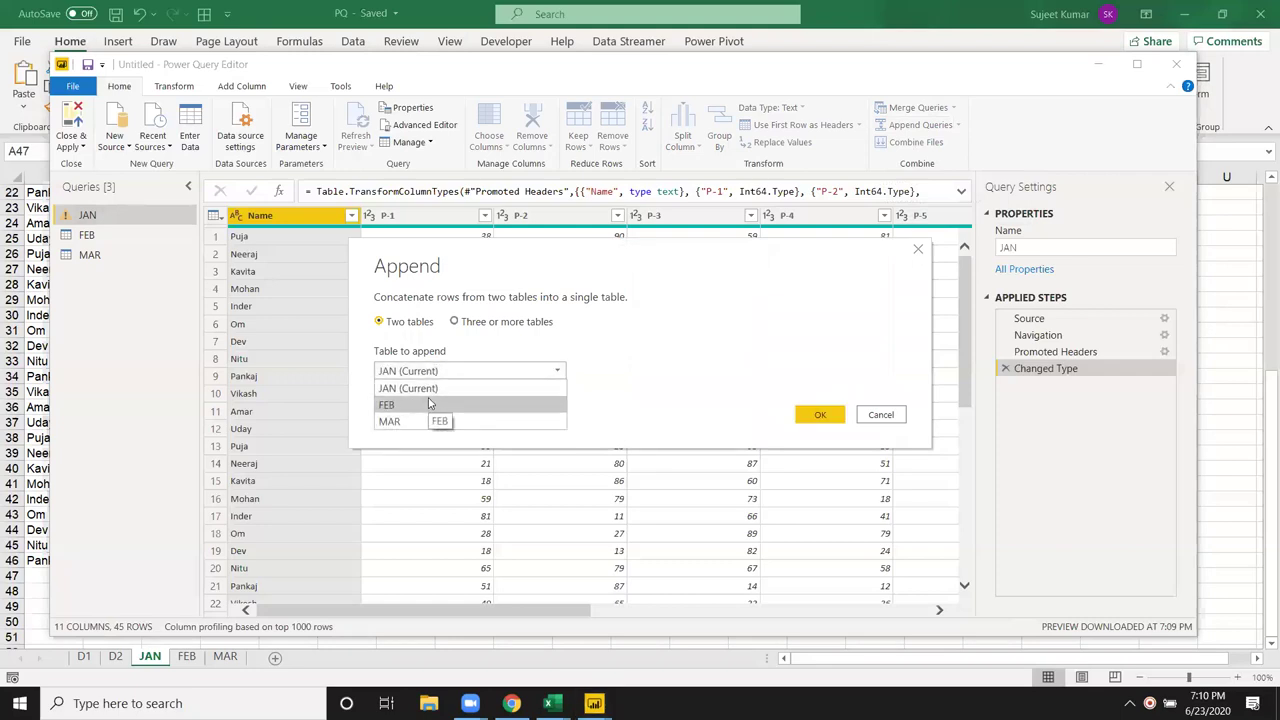
{"action": "left_click", "coordinate": [428, 403]}
{"action": "left_click", "coordinate": [811, 414]}
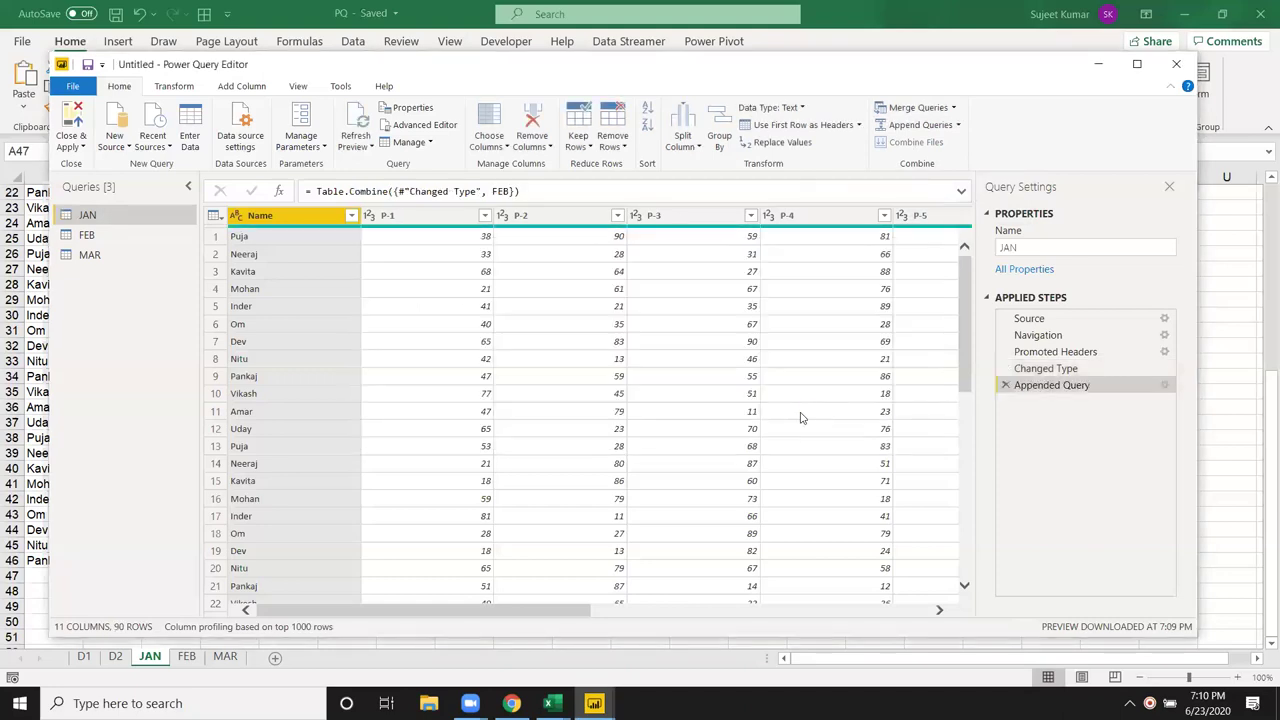
{"action": "left_click_drag", "start_coordinate": [576, 614], "coordinate": [1002, 614]}
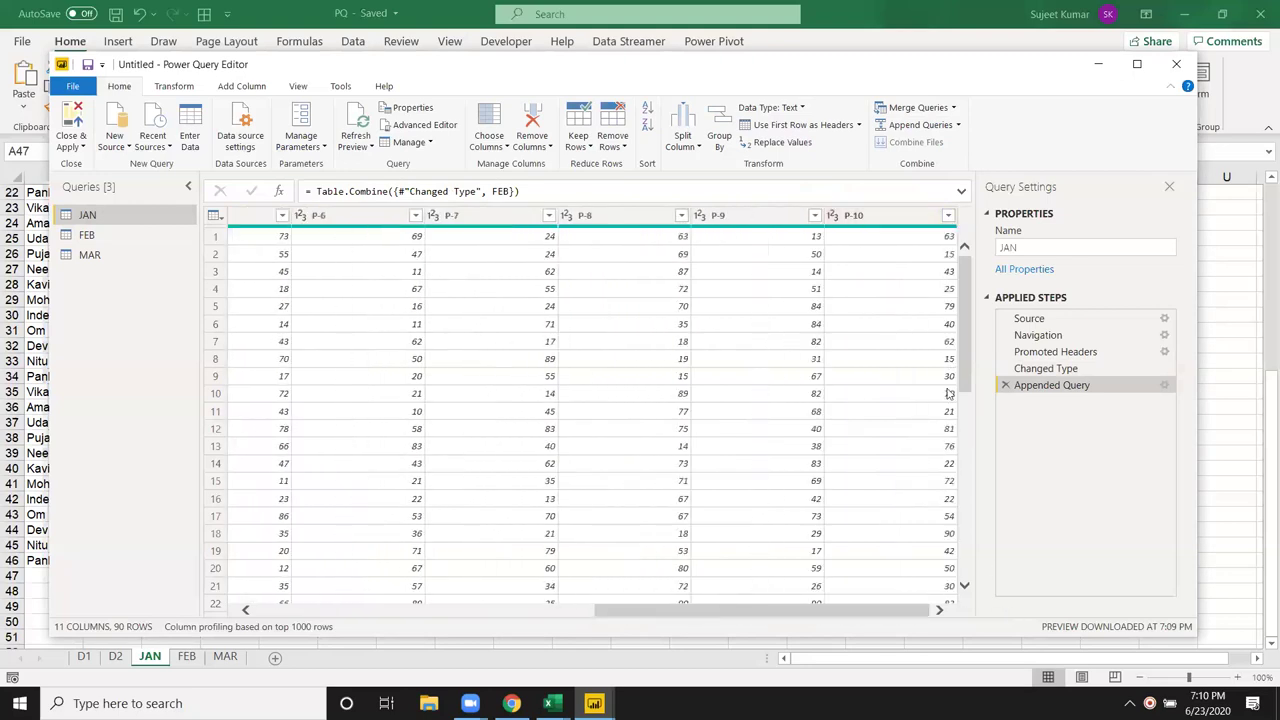
{"action": "mouse_move", "coordinate": [967, 360]}
{"action": "left_mouse_down"}
{"action": "mouse_move", "coordinate": [985, 575]}
{"action": "mouse_move", "coordinate": [966, 586]}
{"action": "mouse_move", "coordinate": [448, 614]}
{"action": "left_mouse_up"}
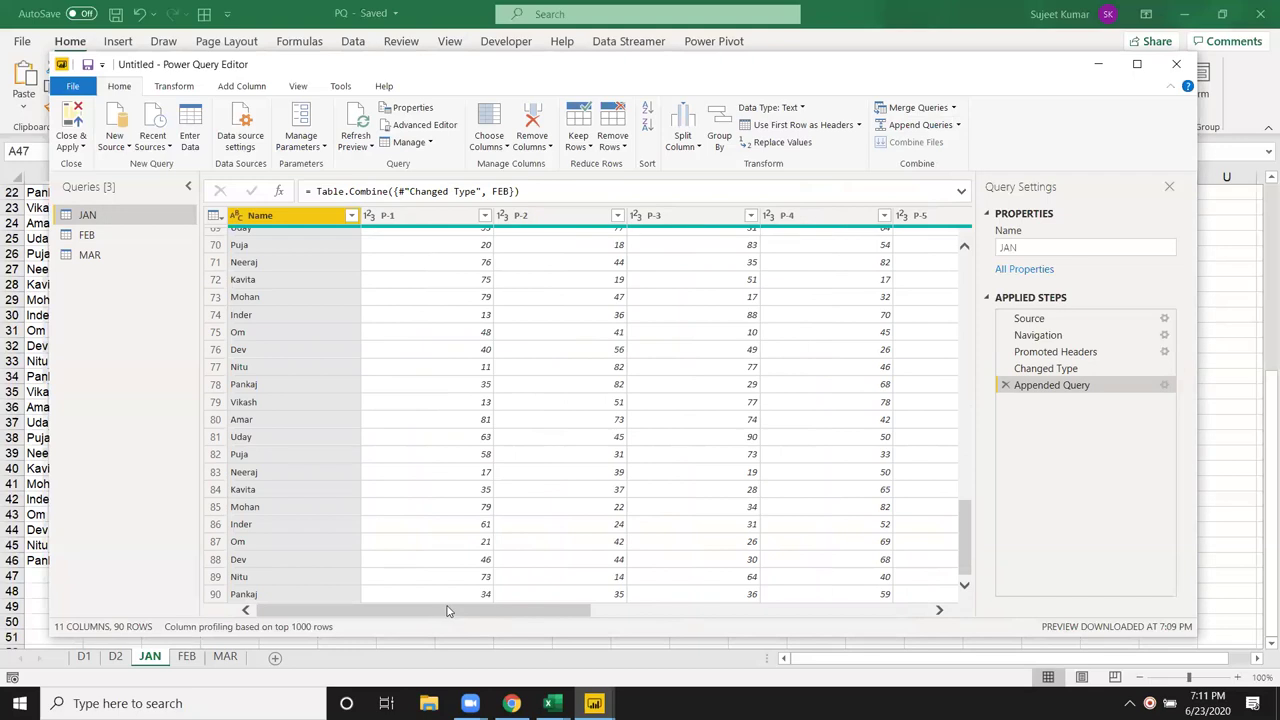
{"action": "left_click", "coordinate": [1005, 386]}
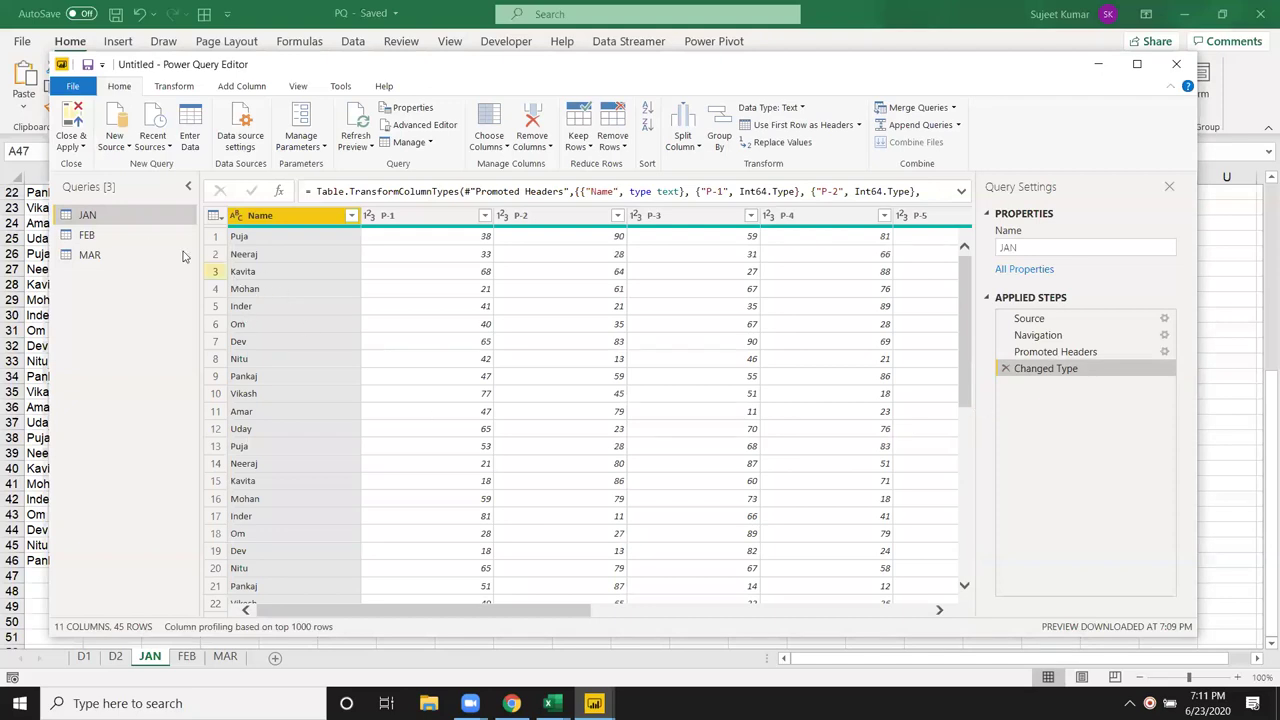
Step: From the MAR query, start Append Queries as New with three or more tables
{"action": "left_click", "coordinate": [133, 236]}
{"action": "left_click", "coordinate": [128, 257]}
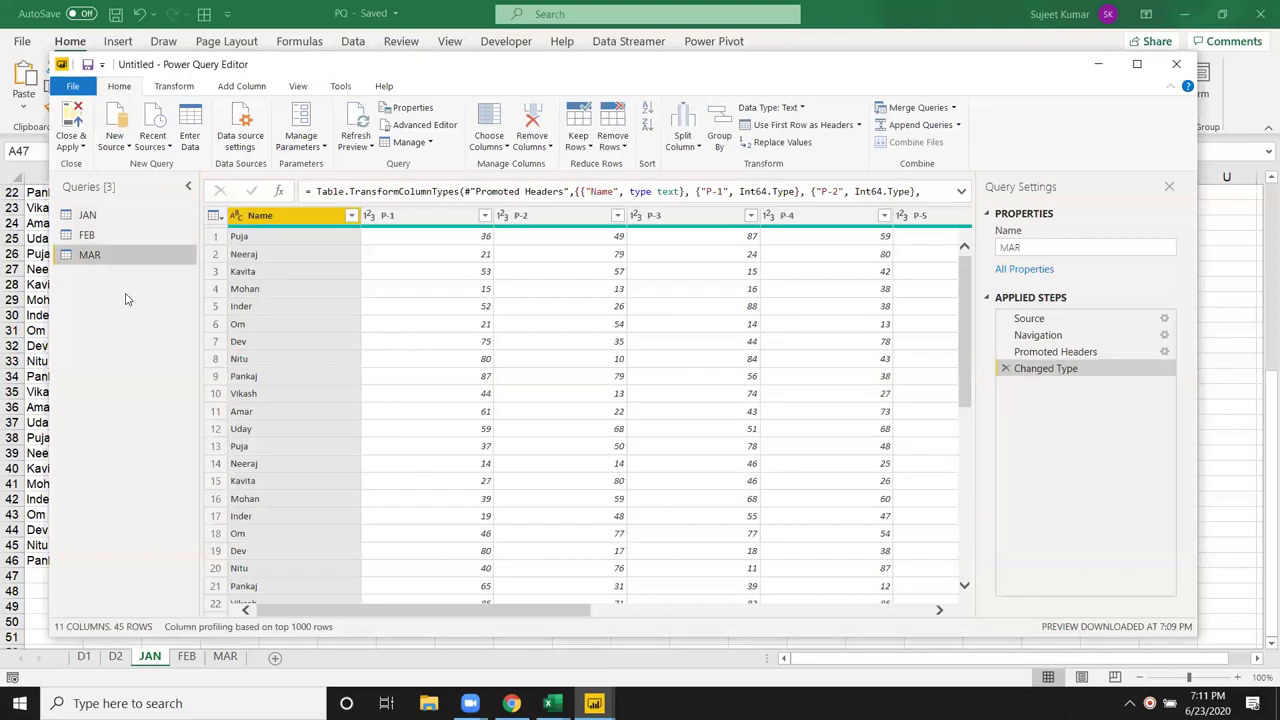
{"action": "left_click", "coordinate": [956, 126]}
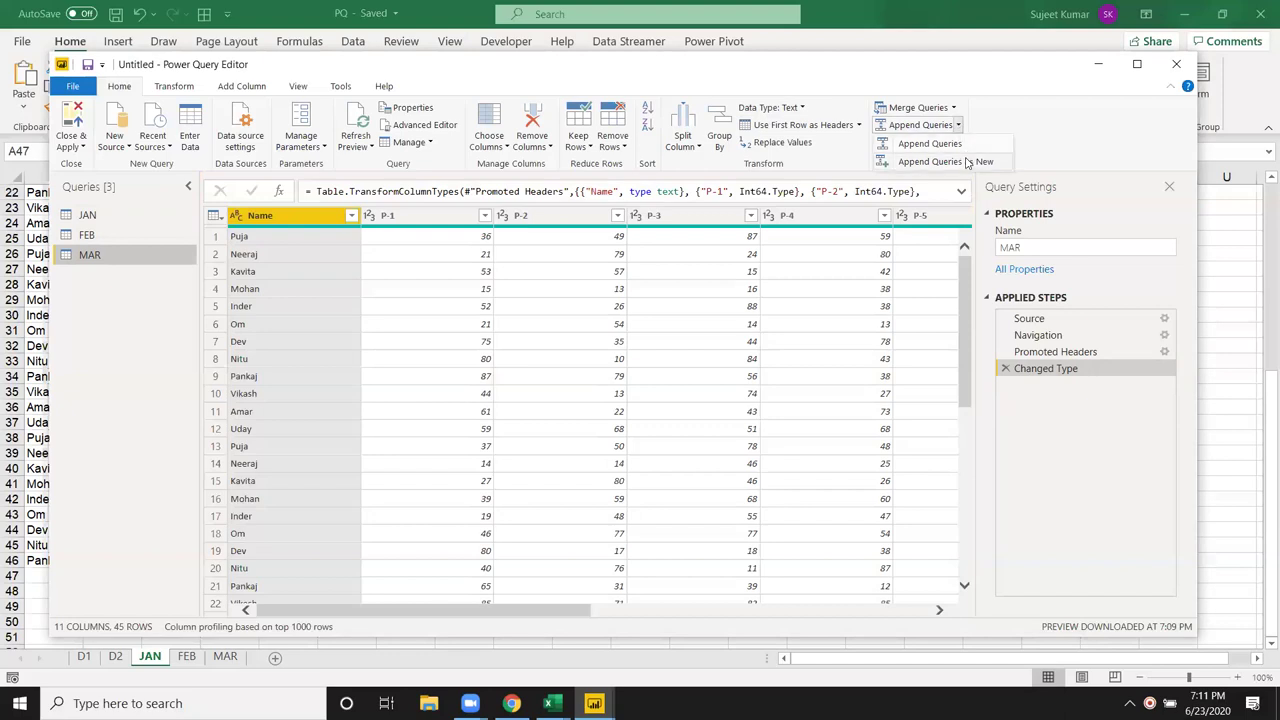
{"action": "left_click", "coordinate": [967, 162]}
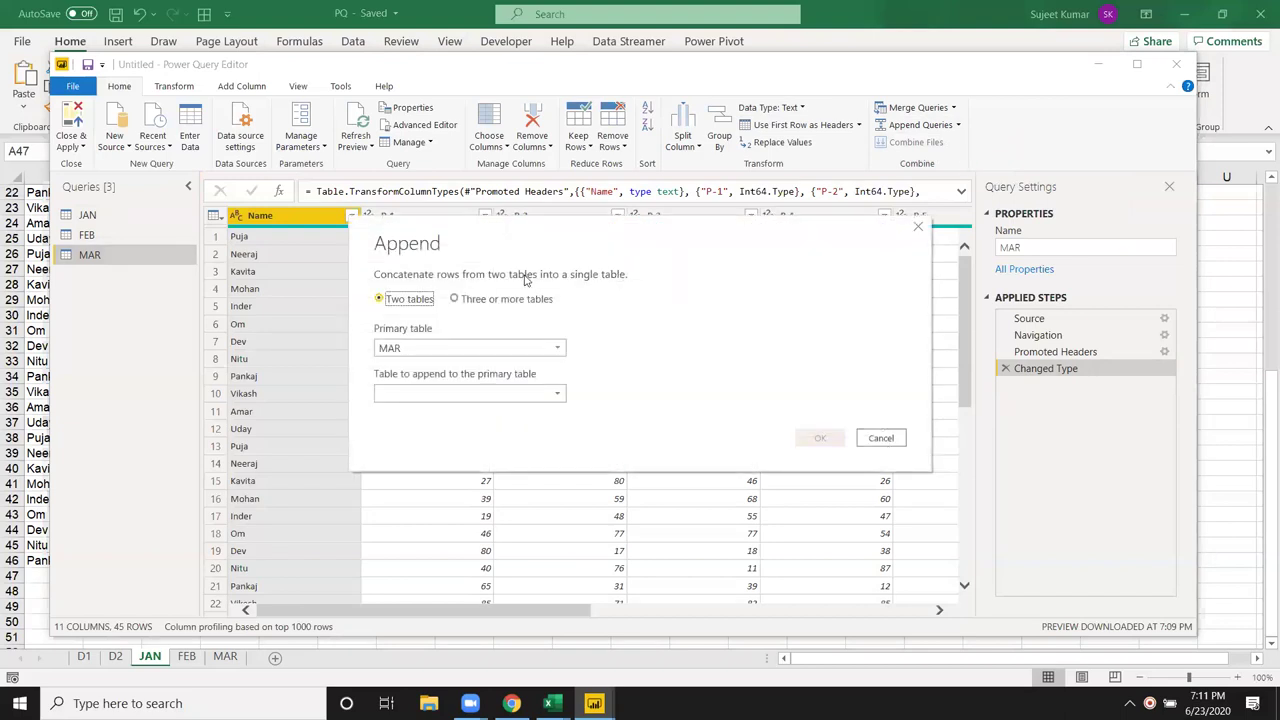
{"action": "left_click", "coordinate": [494, 306]}
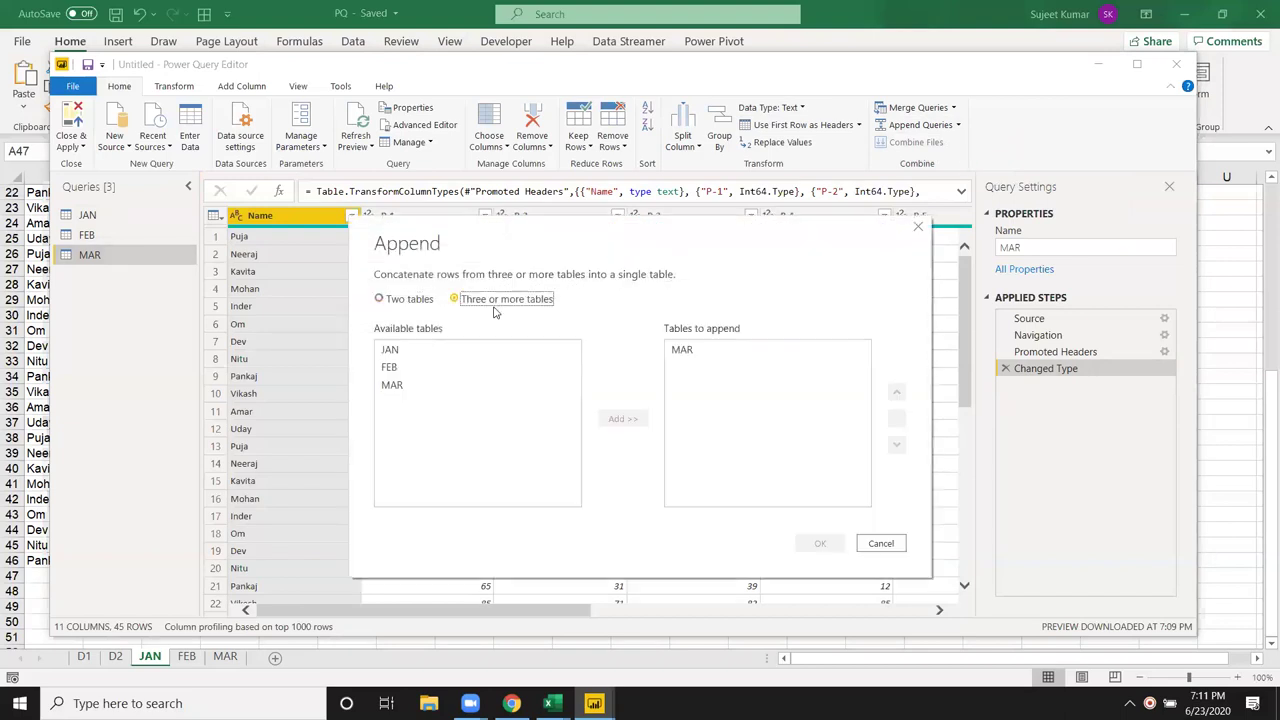
Step: Add JAN, FEB and MAR to the tables to append and create the query
{"action": "left_click", "coordinate": [410, 352]}
{"action": "left_click", "coordinate": [612, 420]}
{"action": "left_click", "coordinate": [450, 367]}
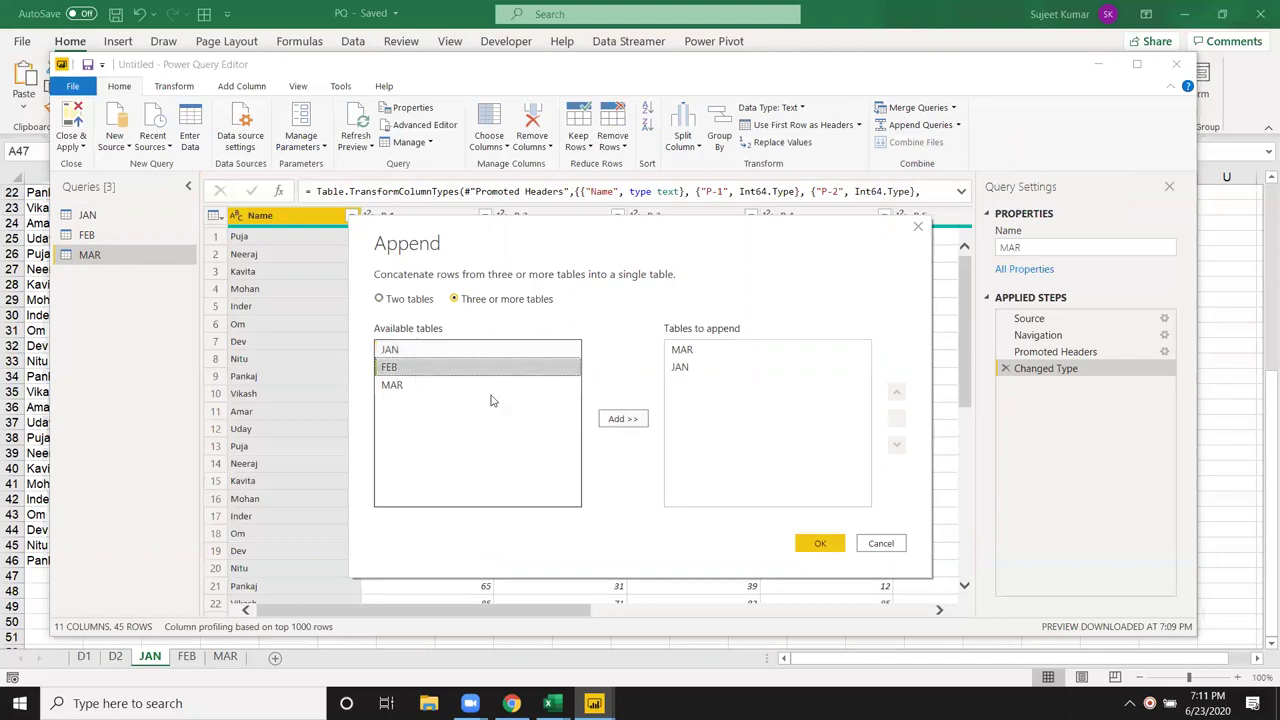
{"action": "left_click", "coordinate": [623, 419]}
{"action": "left_click", "coordinate": [437, 386]}
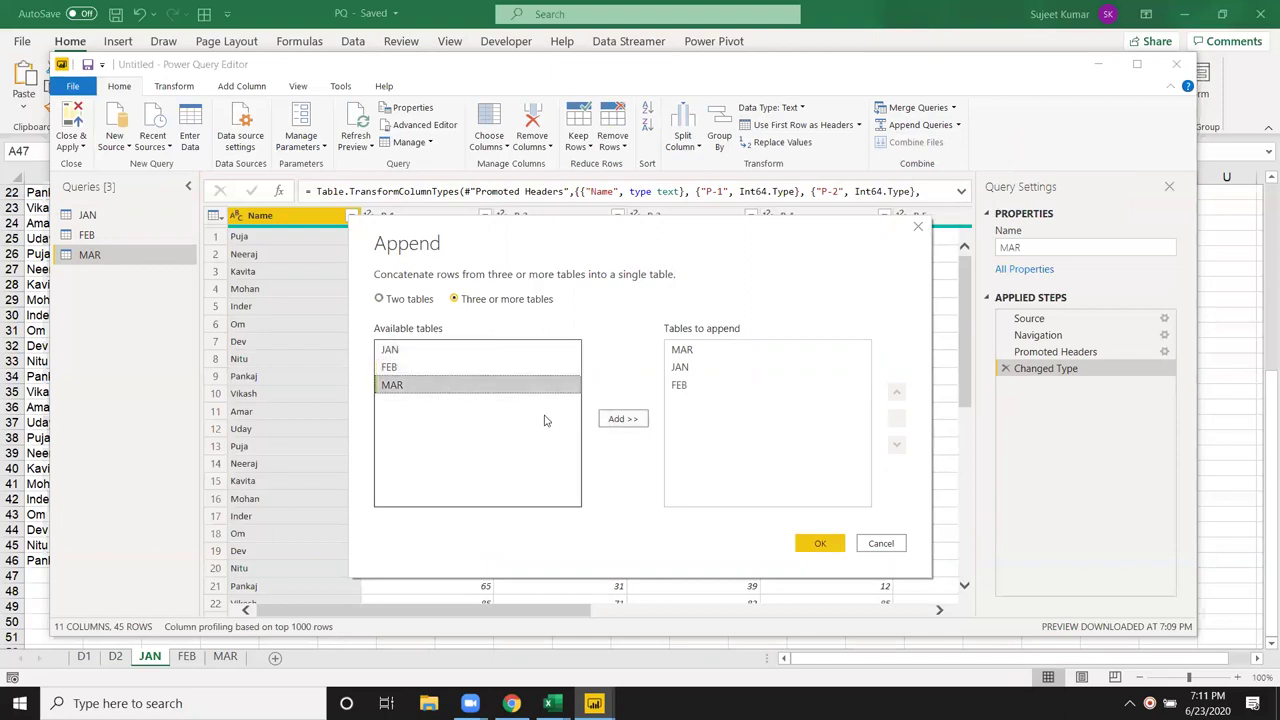
{"action": "left_click", "coordinate": [623, 420]}
{"action": "left_click", "coordinate": [822, 542]}
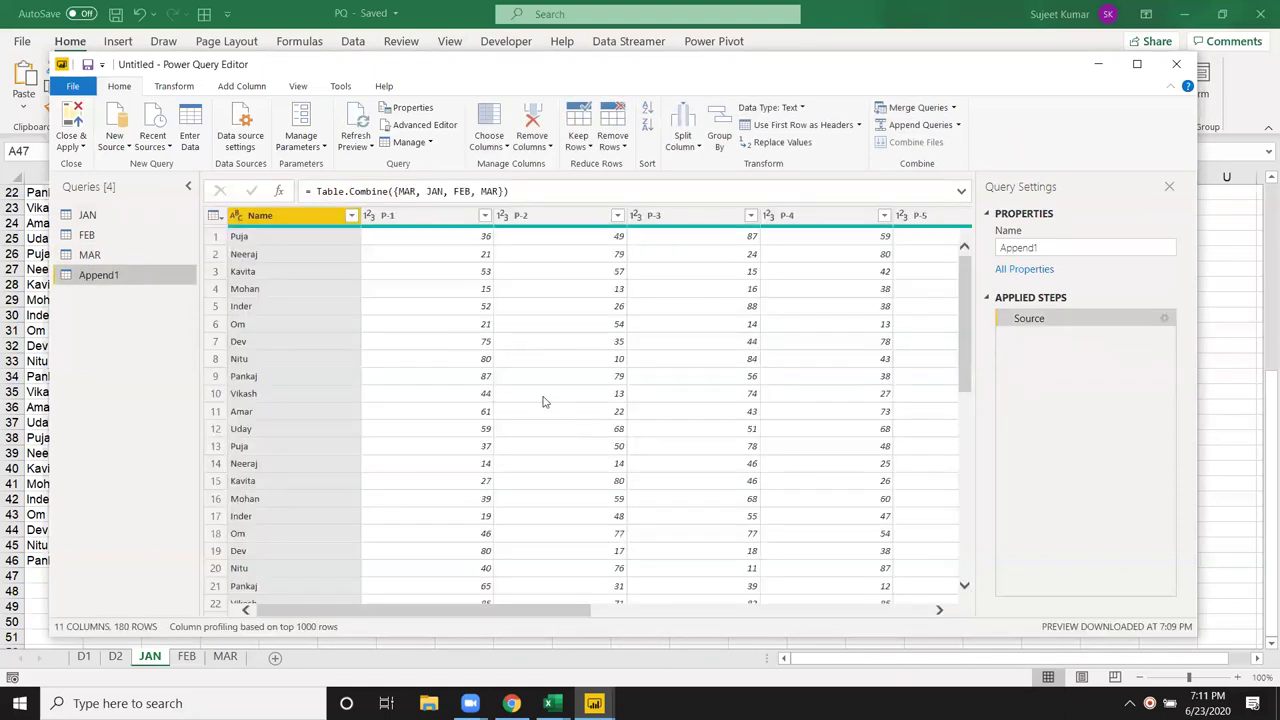
Step: Delete the duplicate MAR from the end of Append1's Table.Combine list
{"action": "left_click", "coordinate": [470, 191]}
{"action": "key", "text": "Delete"}
{"action": "key", "text": "Delete"}
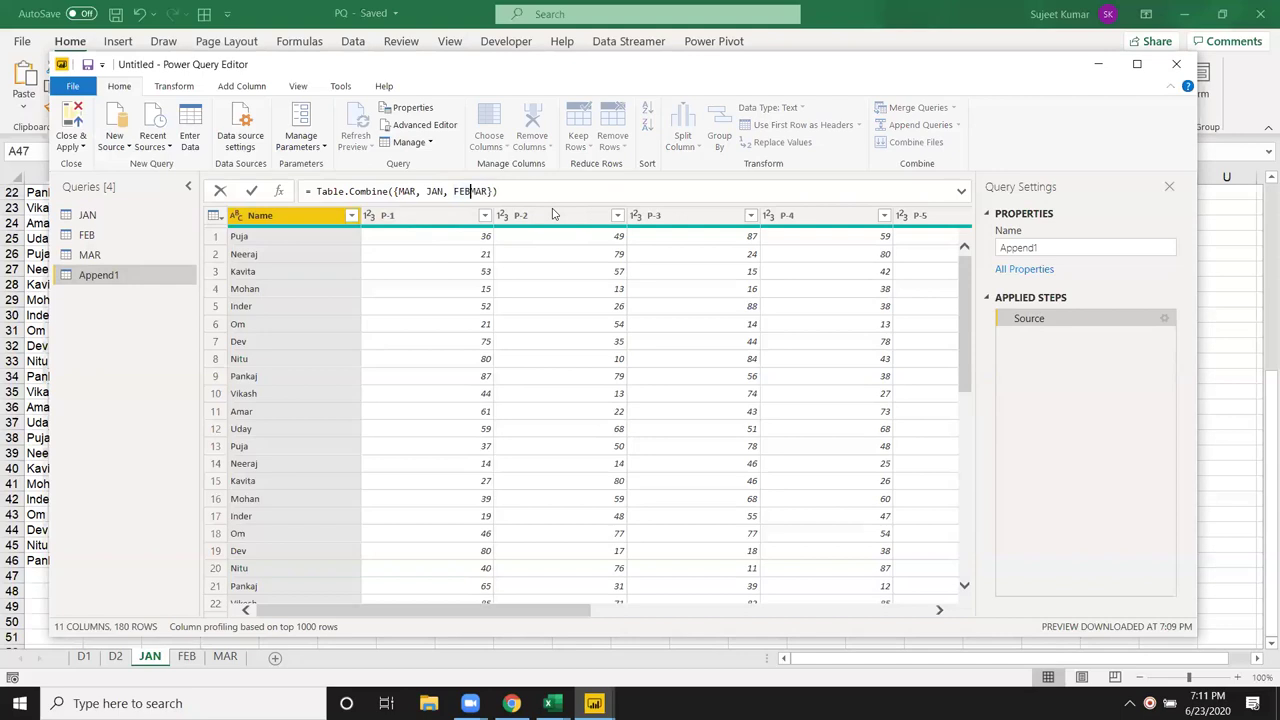
{"action": "key", "text": "Delete"}
{"action": "key", "text": "Return"}
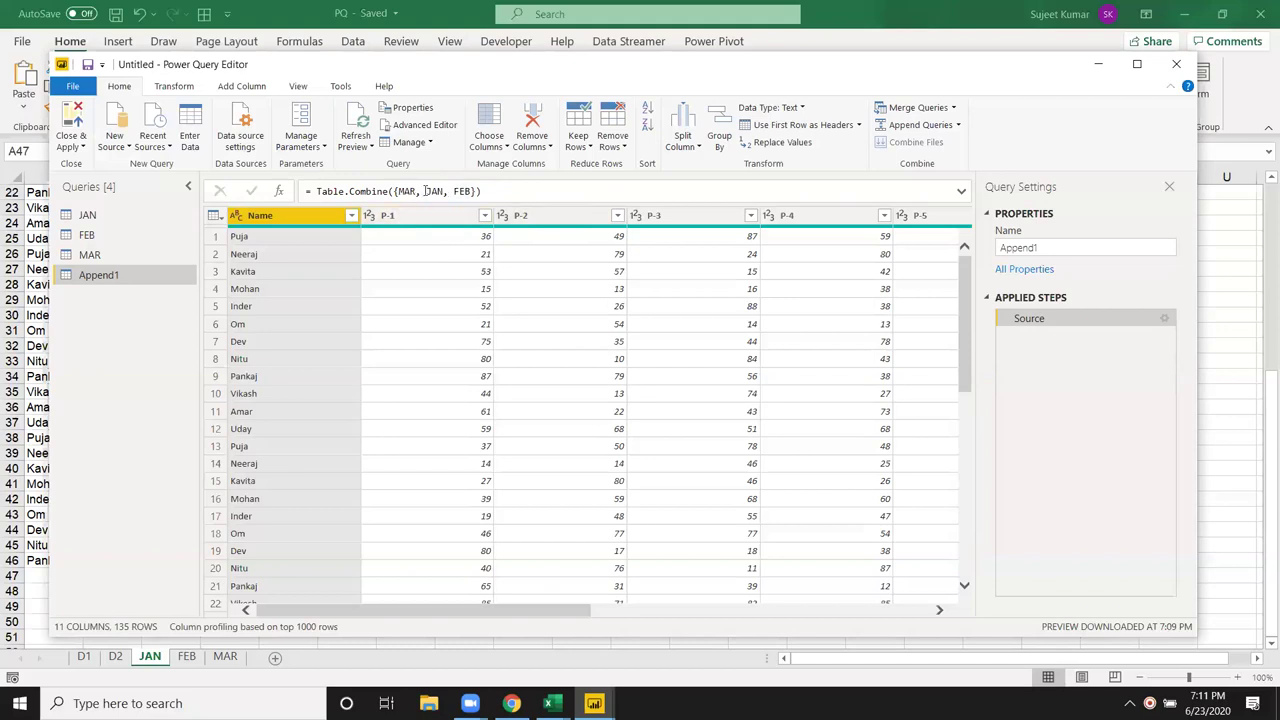
Step: Move MAR to the end so the formula reads Table.Combine({JAN, FEB, MAR})
{"action": "left_click", "coordinate": [425, 190]}
{"action": "key", "text": "BackSpace"}
{"action": "key", "text": "BackSpace"}
{"action": "key", "text": "BackSpace"}
{"action": "key", "text": "BackSpace"}
{"action": "key", "text": "BackSpace"}
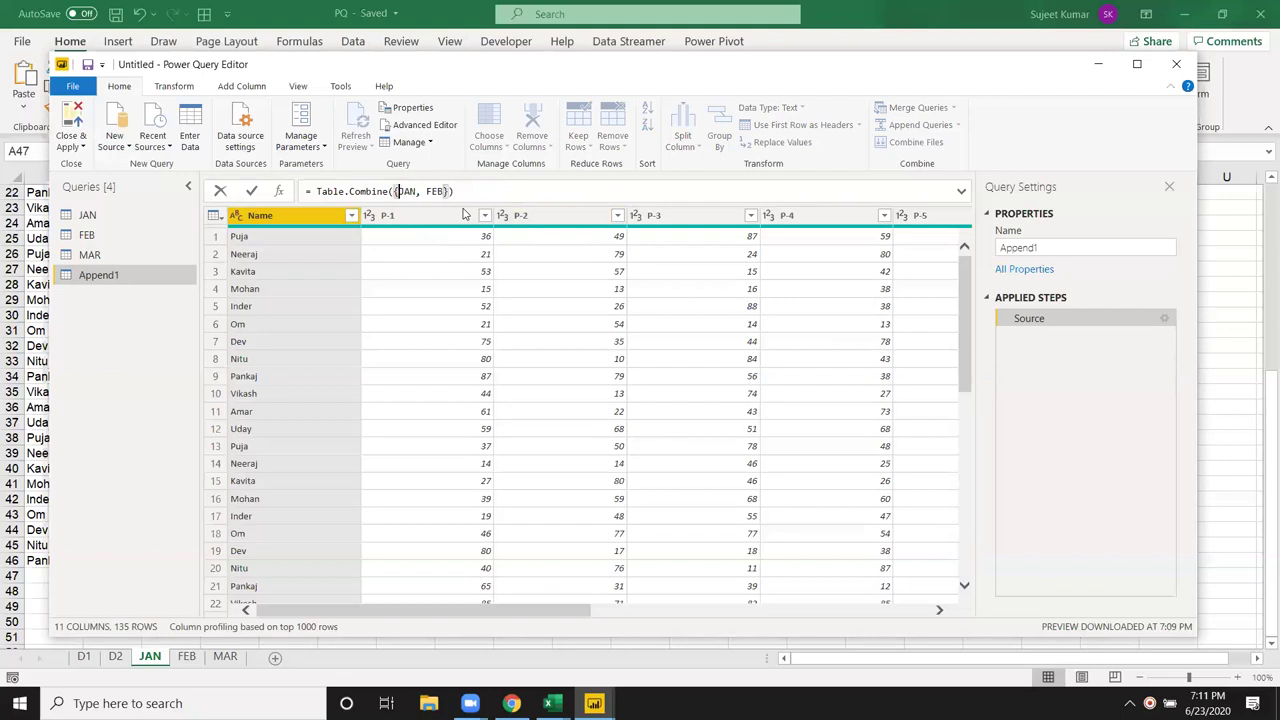
{"action": "key", "text": "Right"}
{"action": "key", "text": "Right"}
{"action": "key", "text": "Right"}
{"action": "type", "text": ","}
{"action": "type", "text": "MAr"}
{"action": "key", "text": "Escape"}
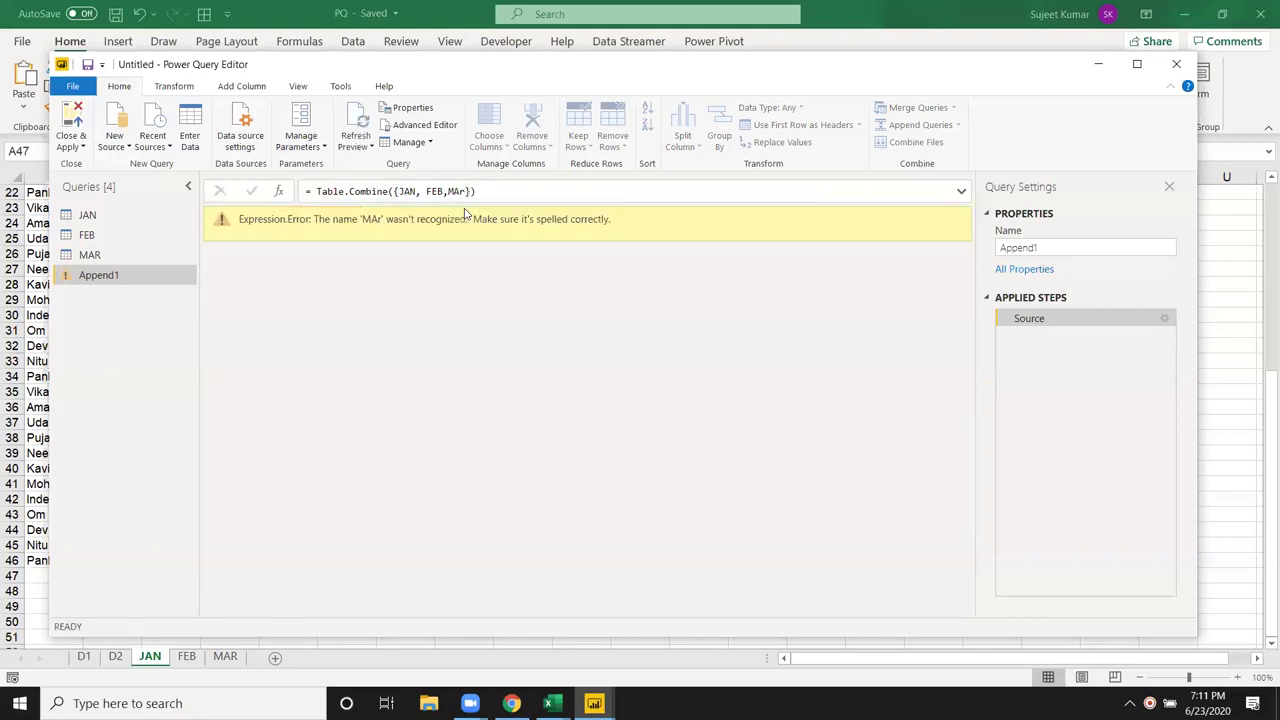
{"action": "left_click", "coordinate": [463, 192]}
{"action": "key", "text": "BackSpace"}
{"action": "type", "text": ","}
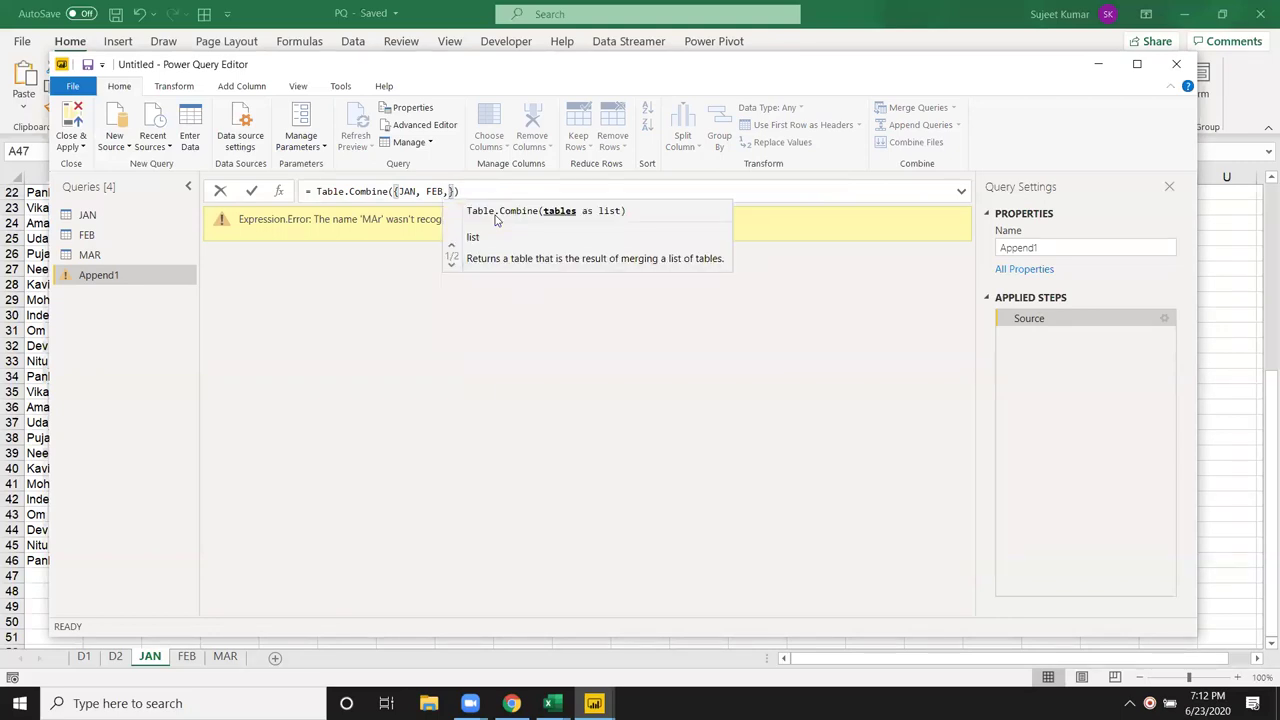
{"action": "key", "text": "BackSpace"}
{"action": "type", "text": ", "}
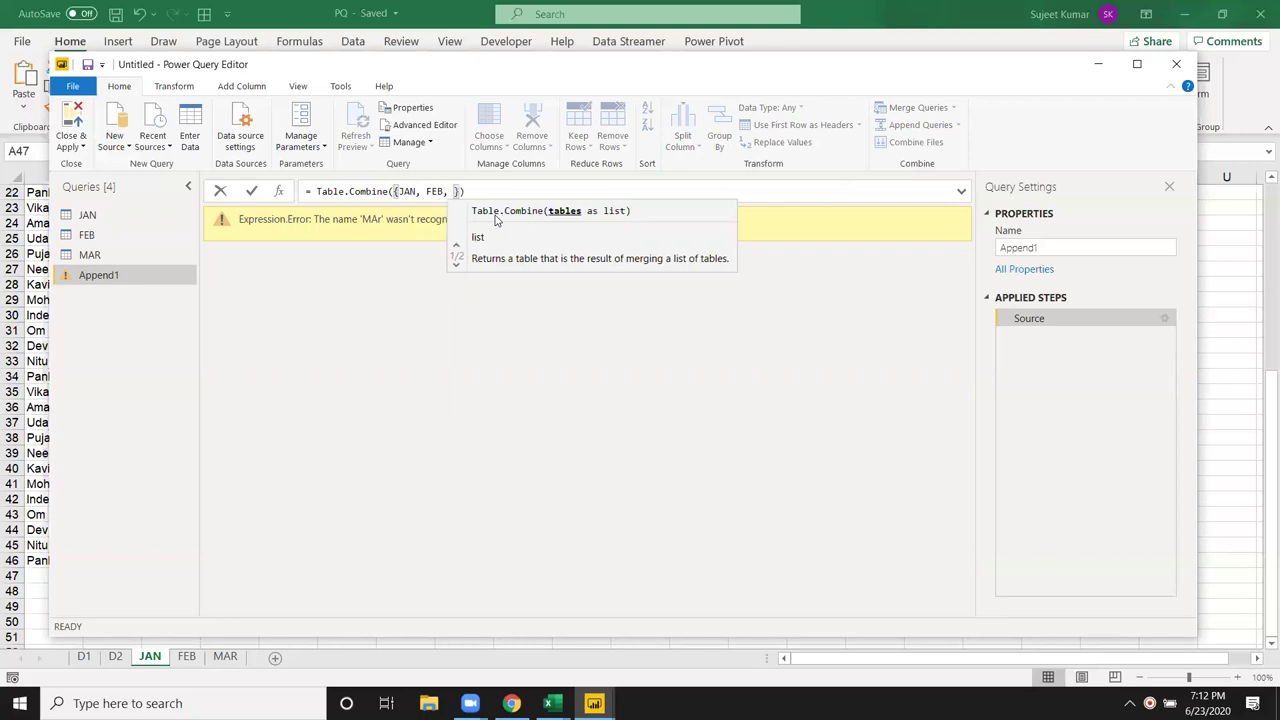
{"action": "type", "text": "MAR"}
{"action": "key", "text": "Return"}
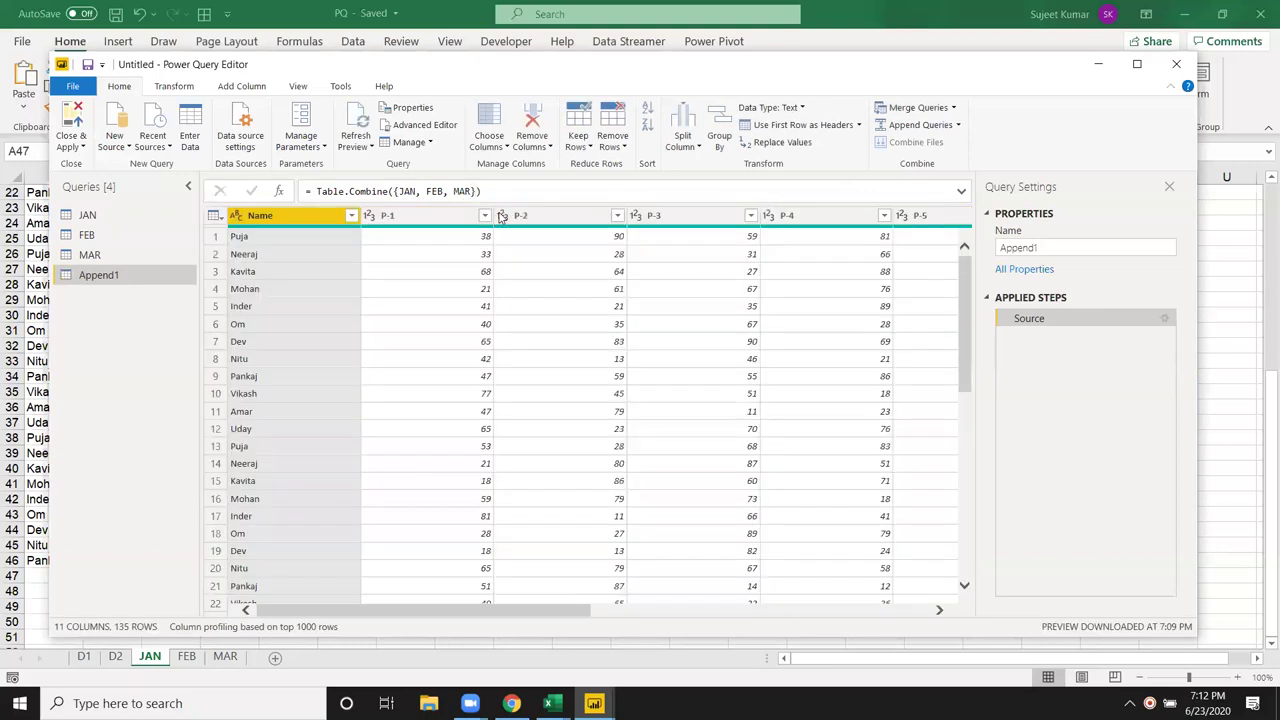
{"action": "left_click_drag", "start_coordinate": [483, 191], "coordinate": [254, 170]}
{"action": "left_click", "coordinate": [948, 128]}
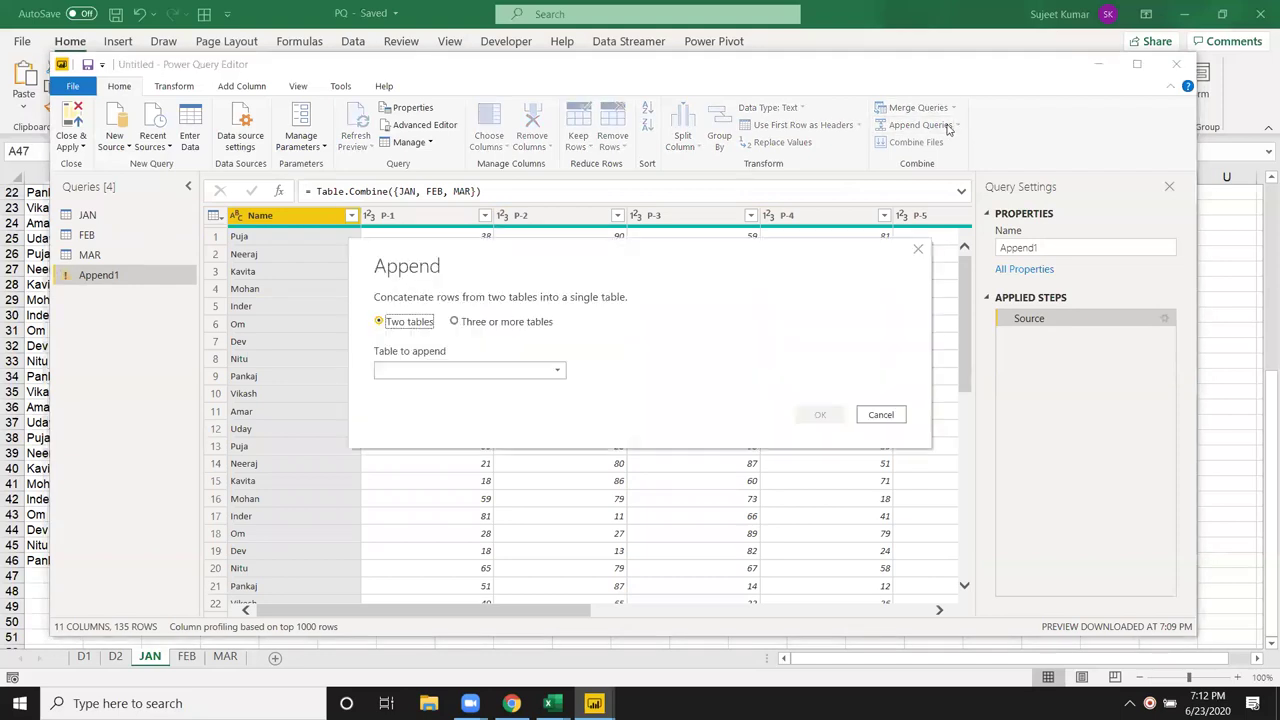
{"action": "key", "text": "Escape"}
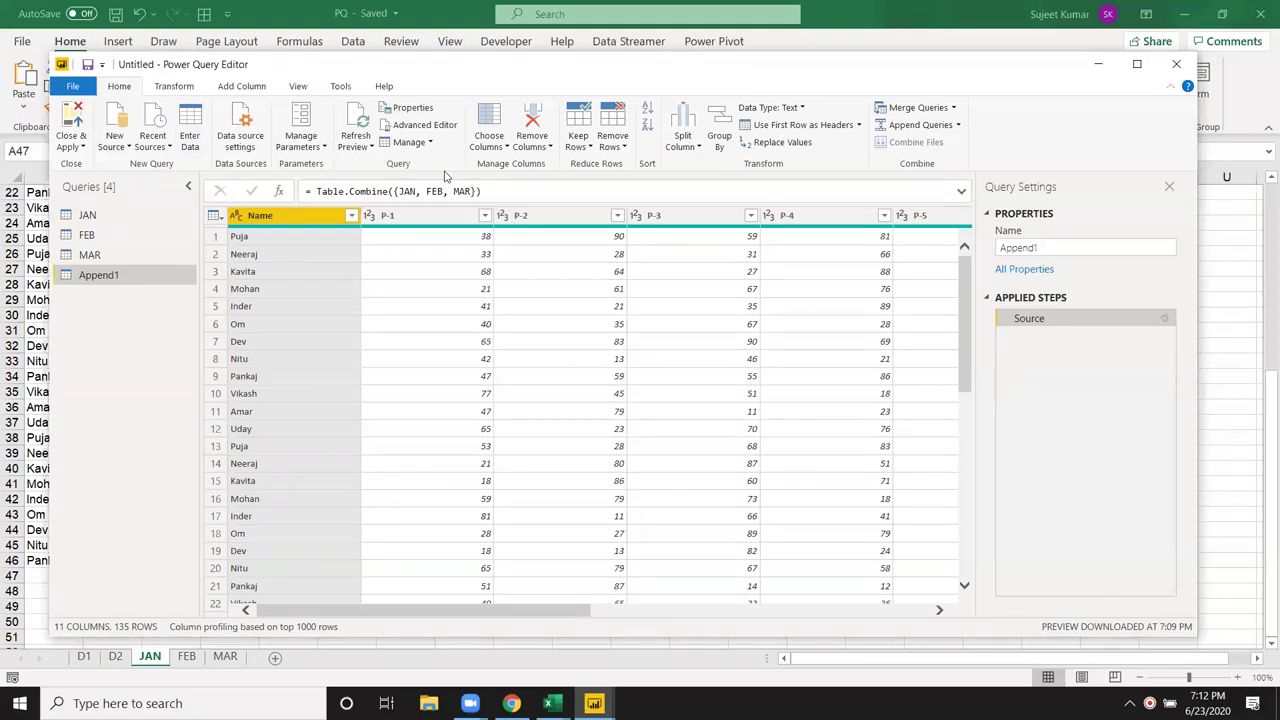
{"action": "left_click", "coordinate": [246, 90]}
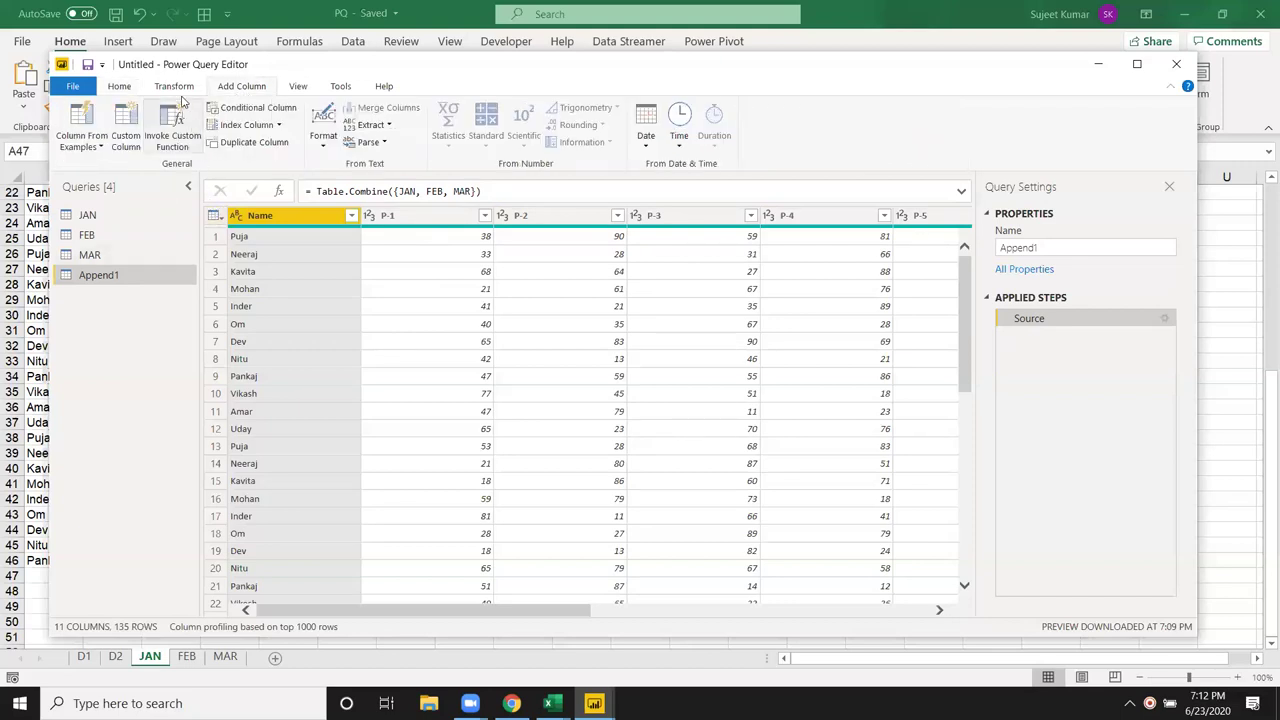
{"action": "left_click", "coordinate": [176, 88]}
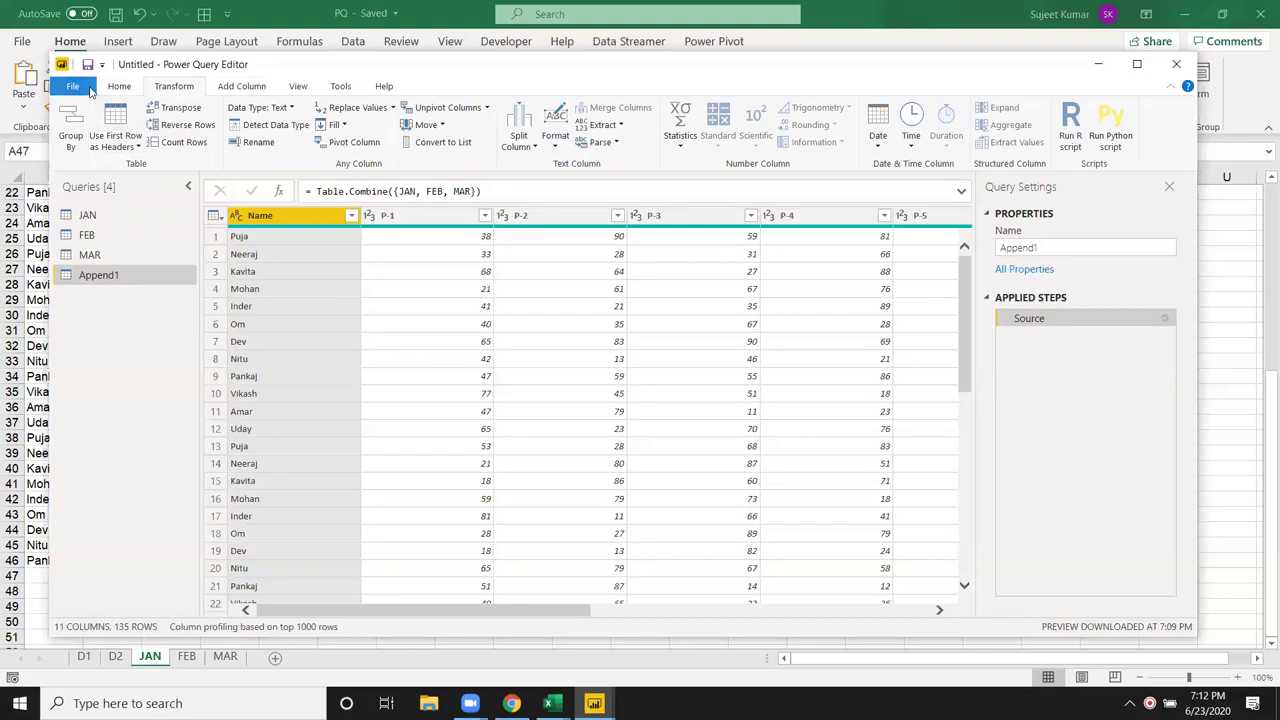
{"action": "left_click", "coordinate": [115, 90]}
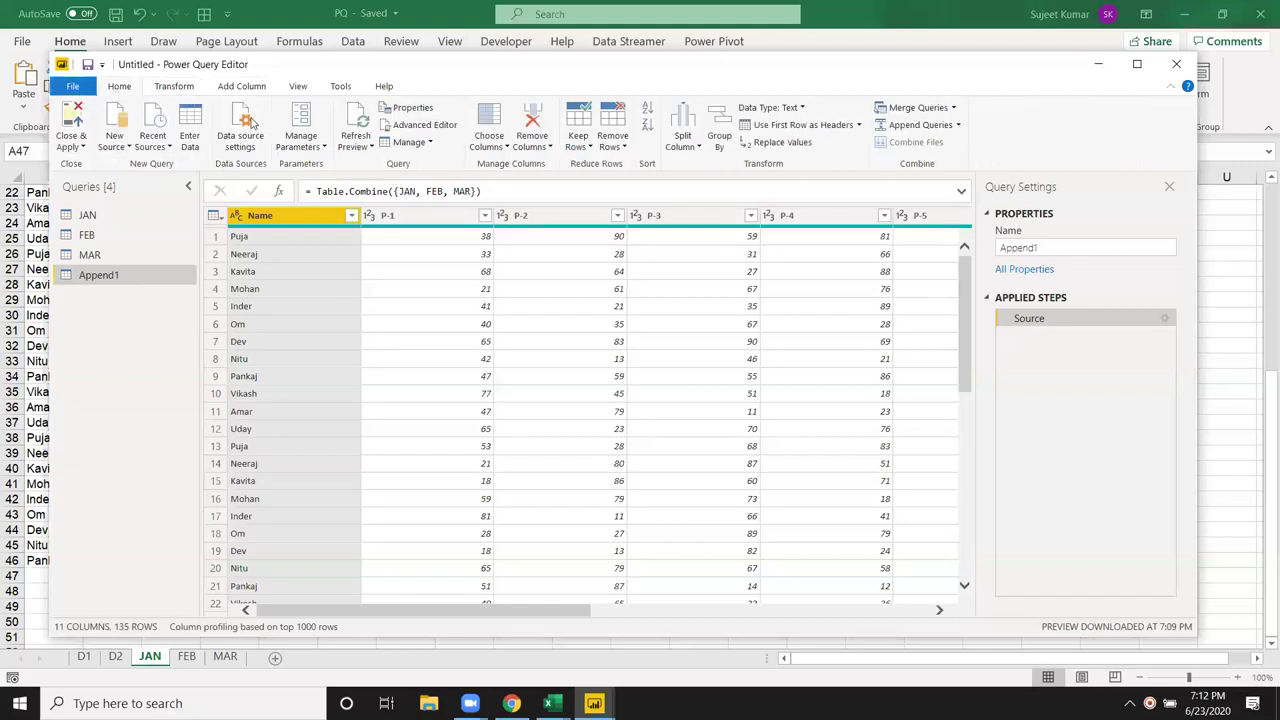
{"action": "left_click", "coordinate": [298, 88]}
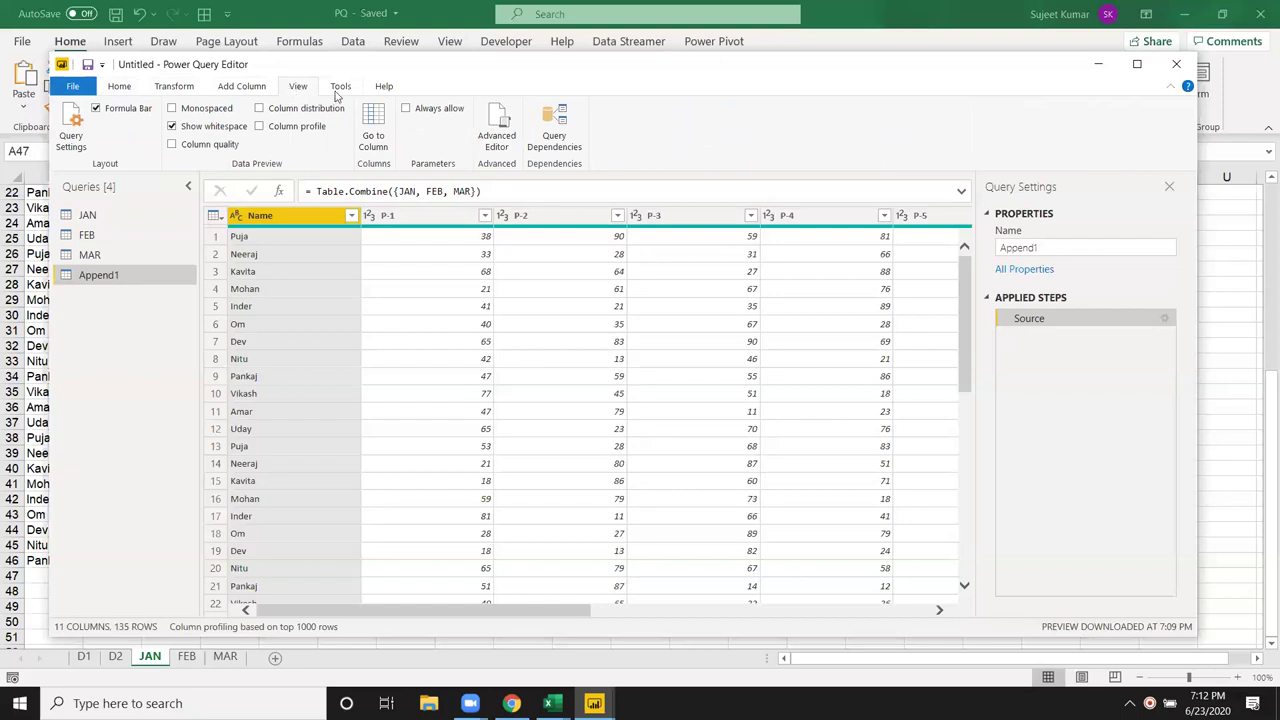
{"action": "left_click", "coordinate": [338, 90]}
{"action": "left_click", "coordinate": [121, 90]}
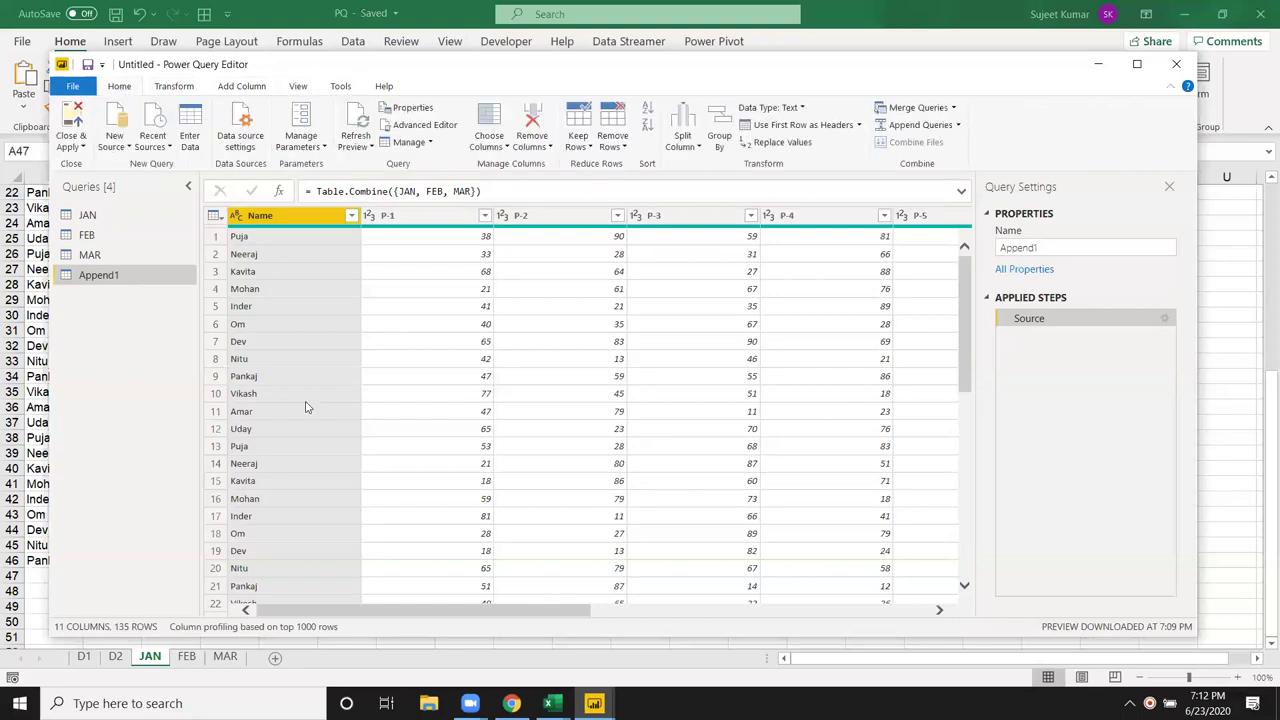
{"action": "left_click_drag", "start_coordinate": [86, 238], "coordinate": [82, 218]}
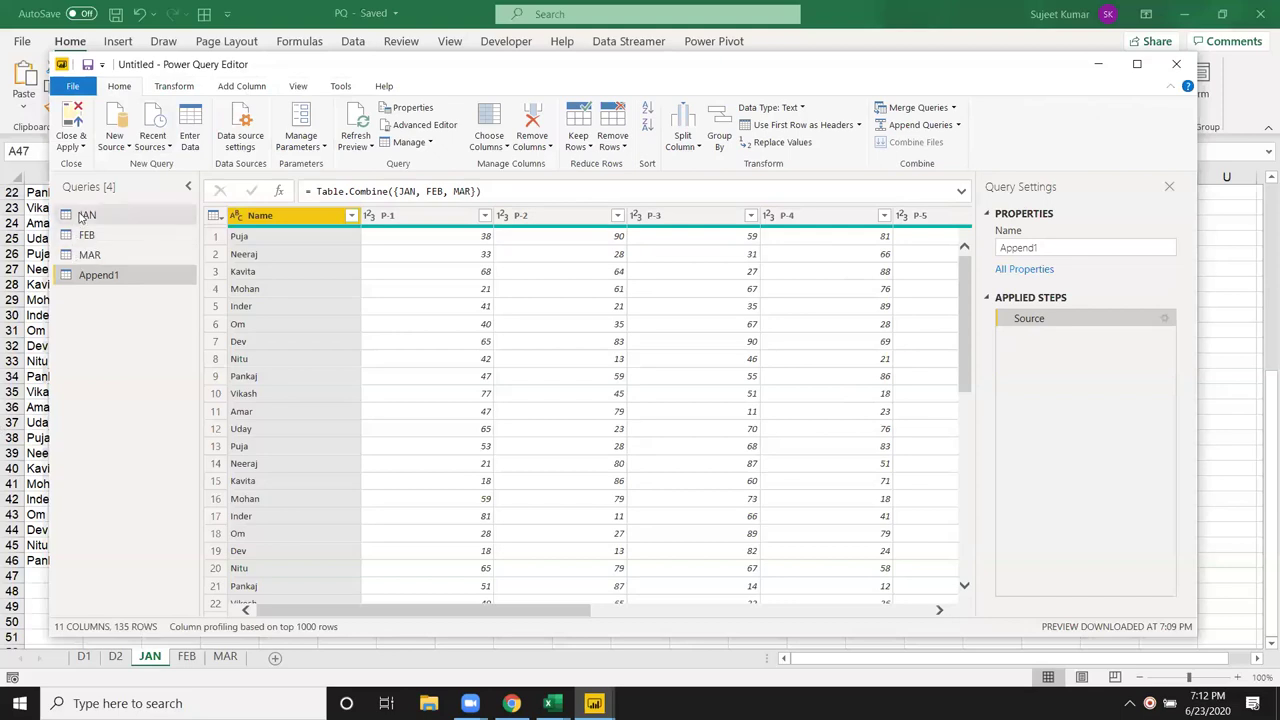
Step: Attempt to delete JAN (blocked), then delete the Append1 query
{"action": "left_click", "coordinate": [86, 216]}
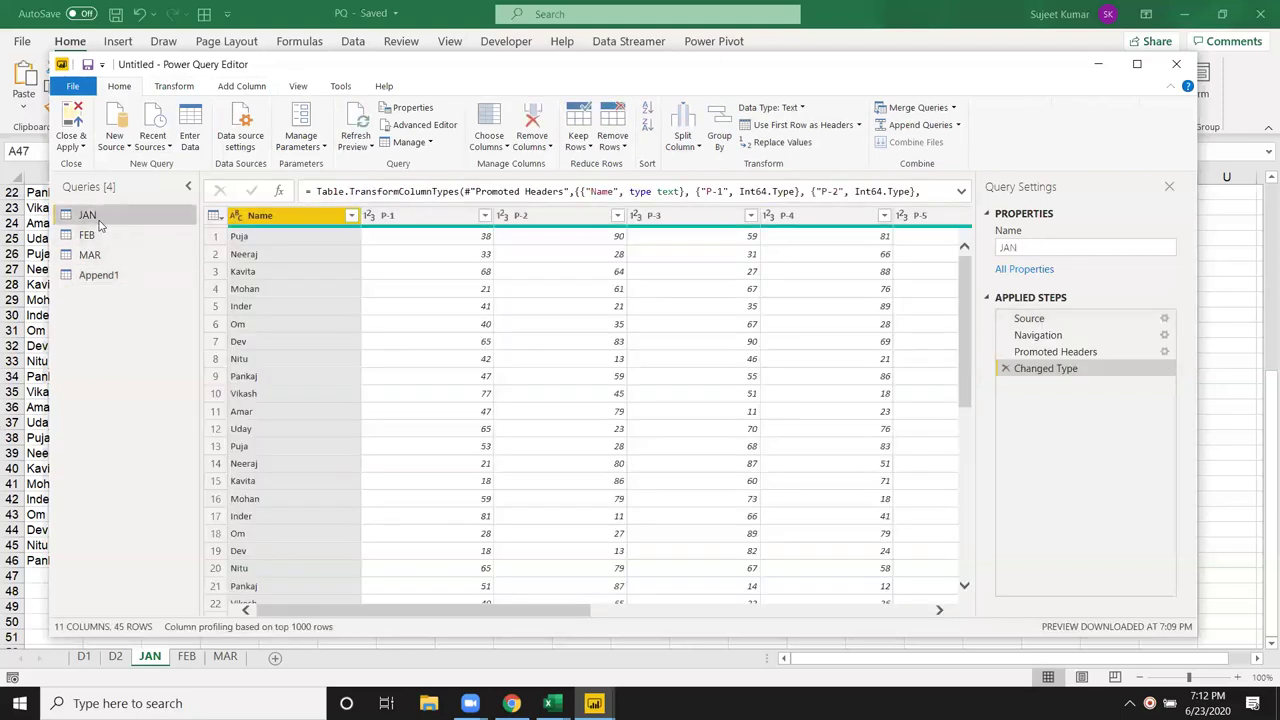
{"action": "right_click", "coordinate": [100, 219]}
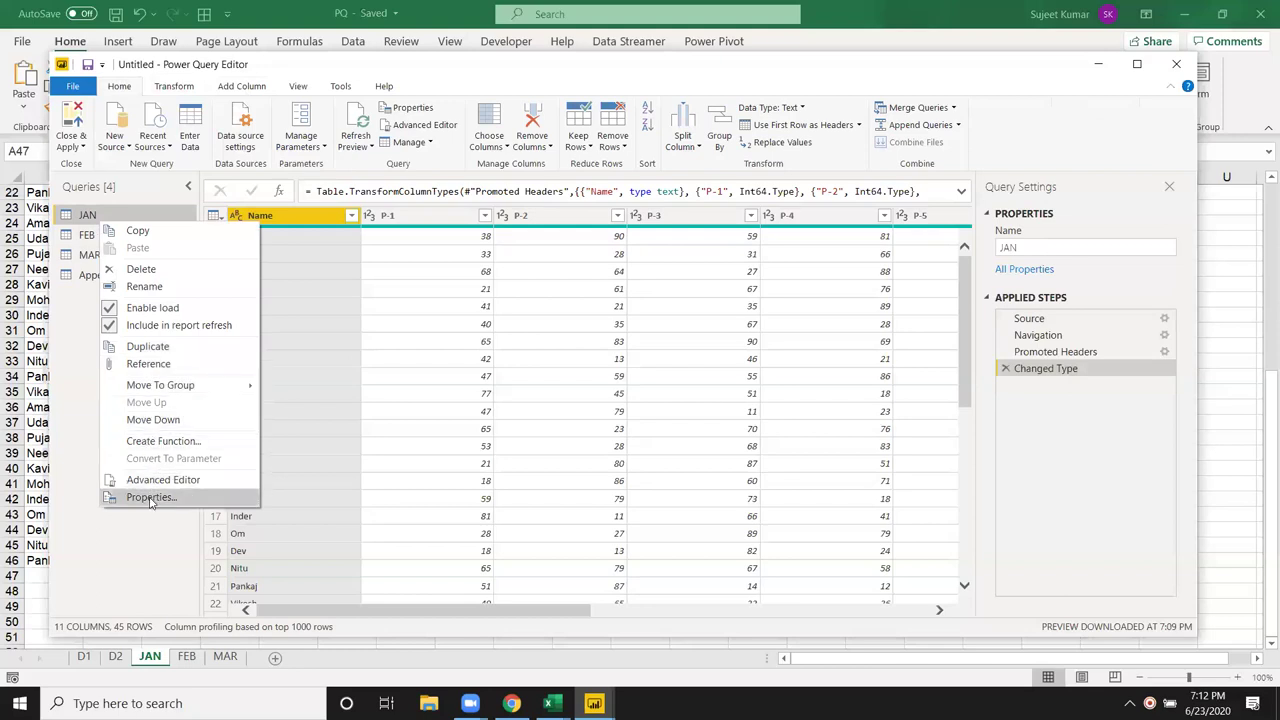
{"action": "left_click", "coordinate": [141, 269]}
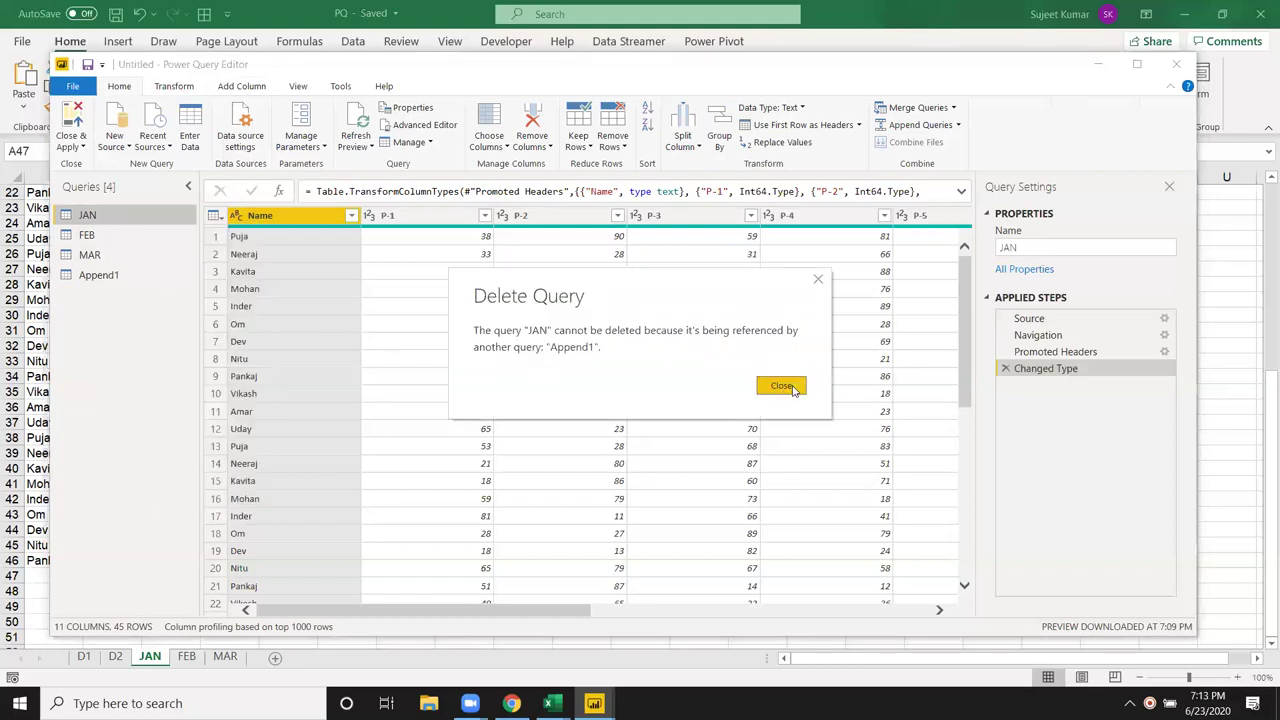
{"action": "left_click", "coordinate": [789, 388]}
{"action": "left_click", "coordinate": [119, 279]}
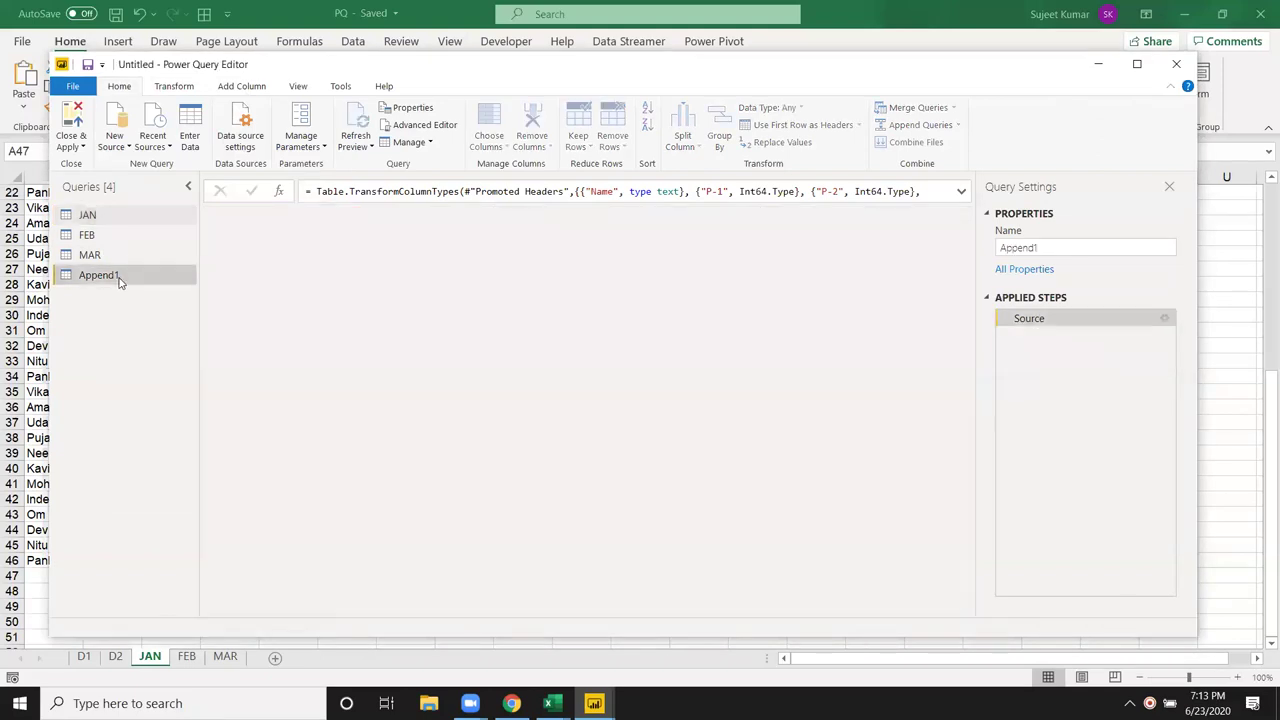
{"action": "right_click", "coordinate": [120, 278]}
{"action": "left_click", "coordinate": [162, 327]}
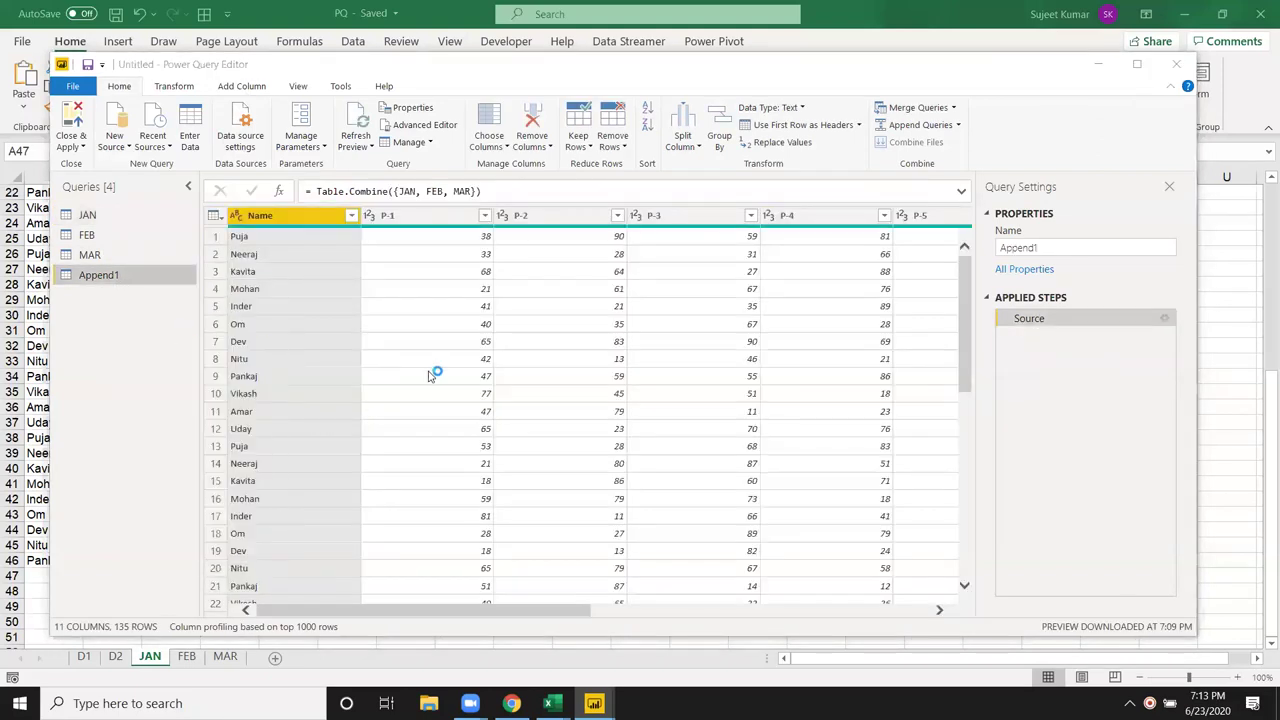
{"action": "left_click", "coordinate": [722, 378]}
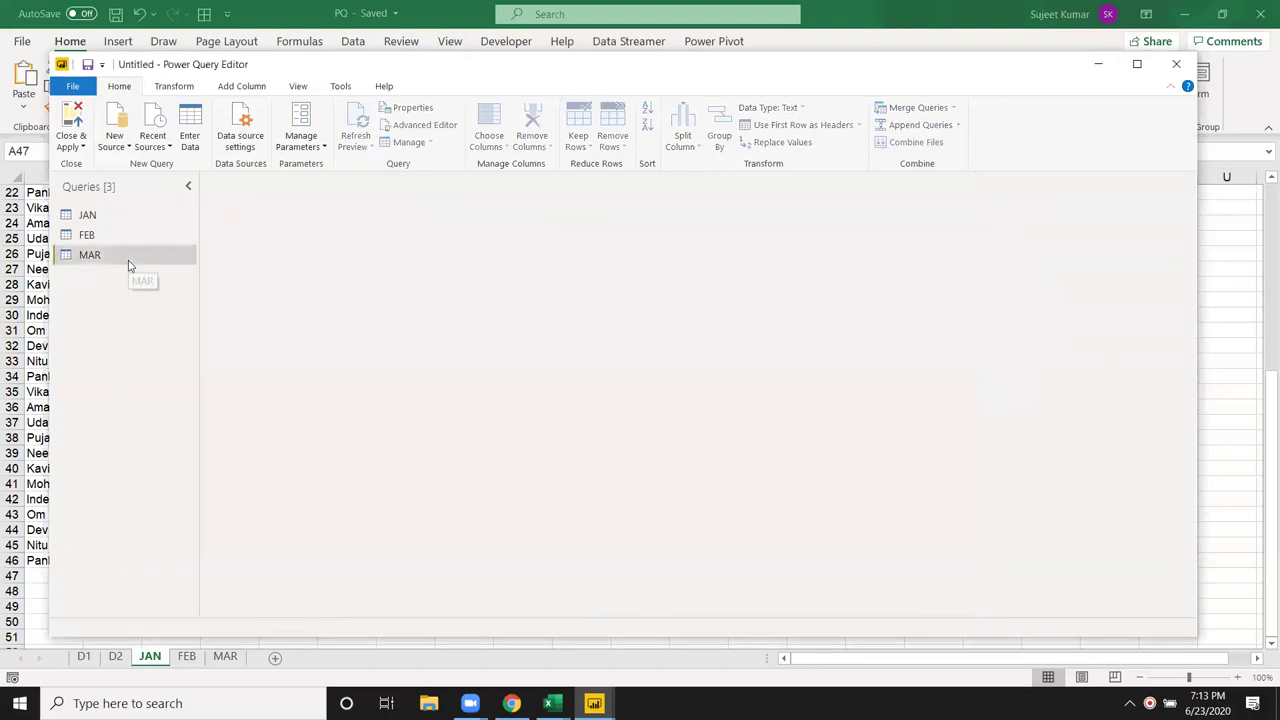
Step: Delete the MAR and FEB queries, leaving JAN selected
{"action": "right_click", "coordinate": [129, 261]}
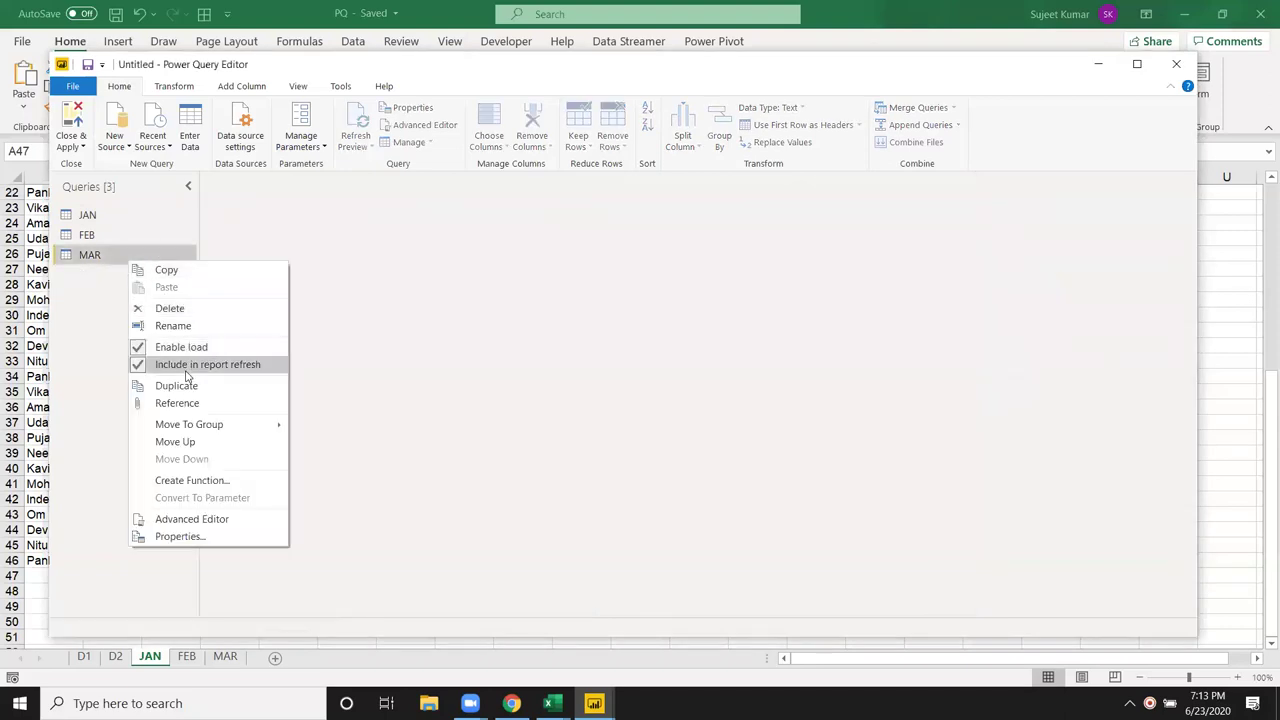
{"action": "left_click", "coordinate": [180, 310]}
{"action": "left_click", "coordinate": [714, 376]}
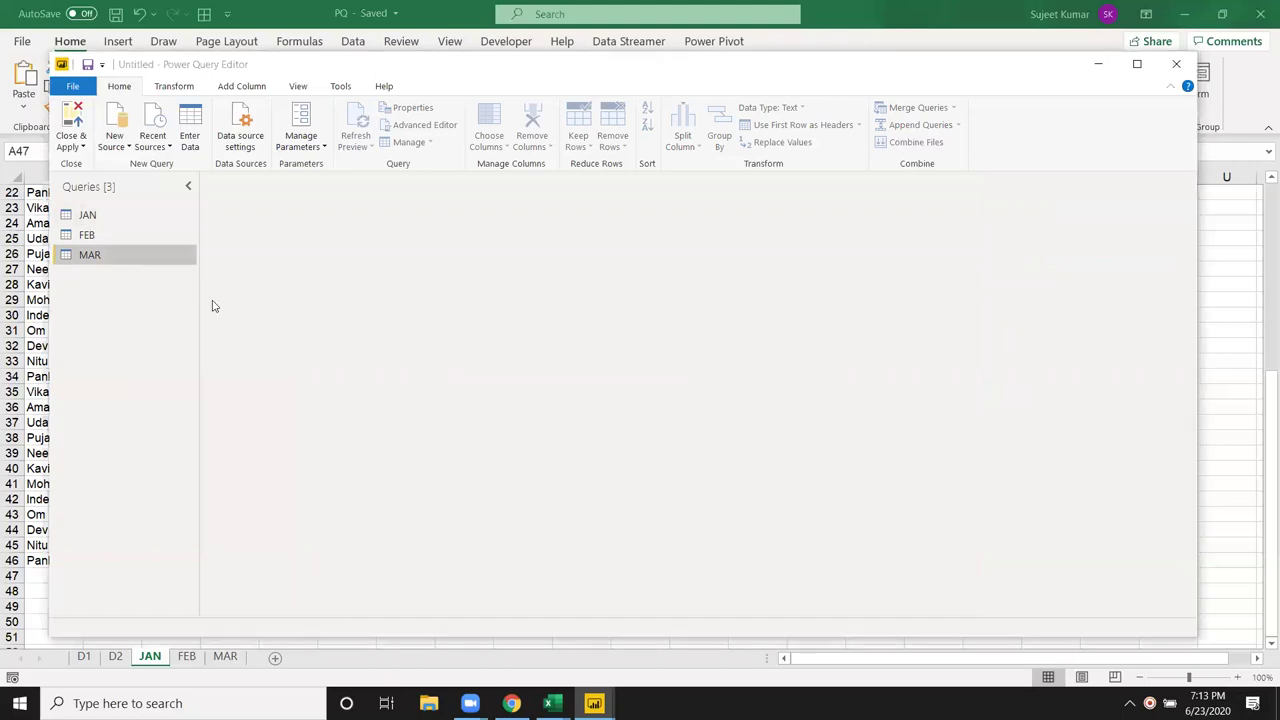
{"action": "right_click", "coordinate": [97, 237]}
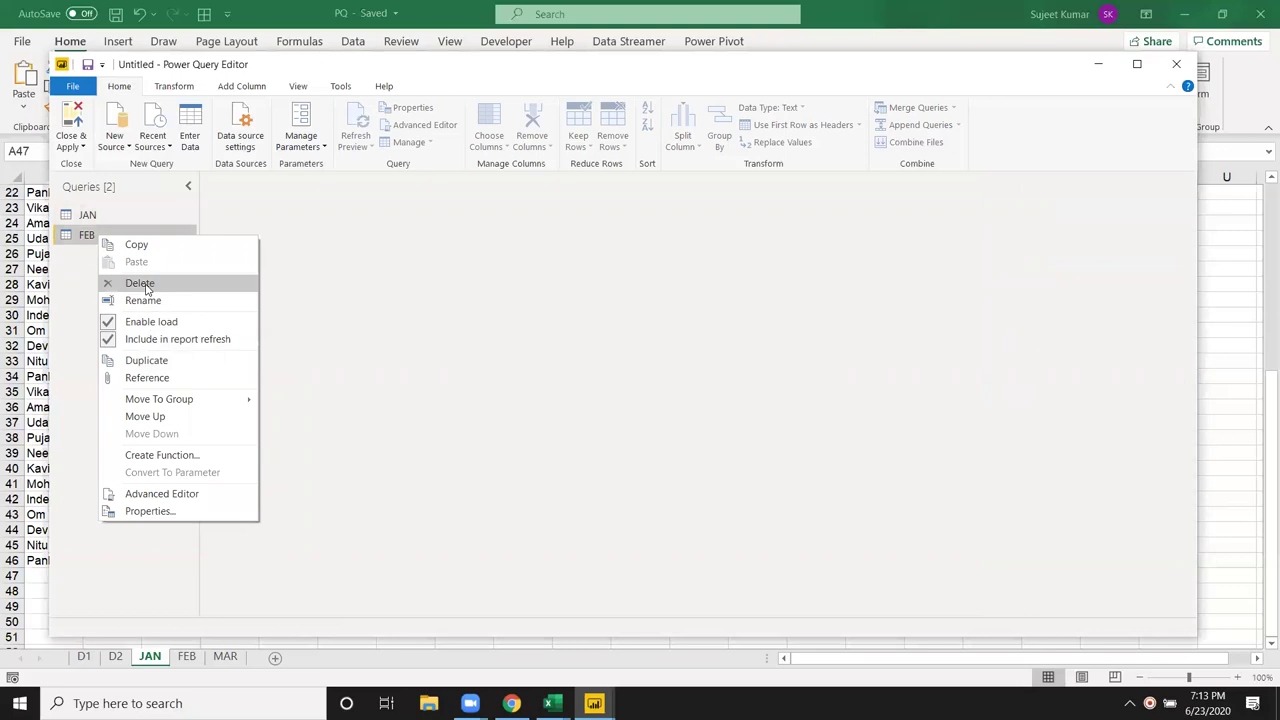
{"action": "left_click", "coordinate": [146, 285]}
{"action": "left_click", "coordinate": [724, 383]}
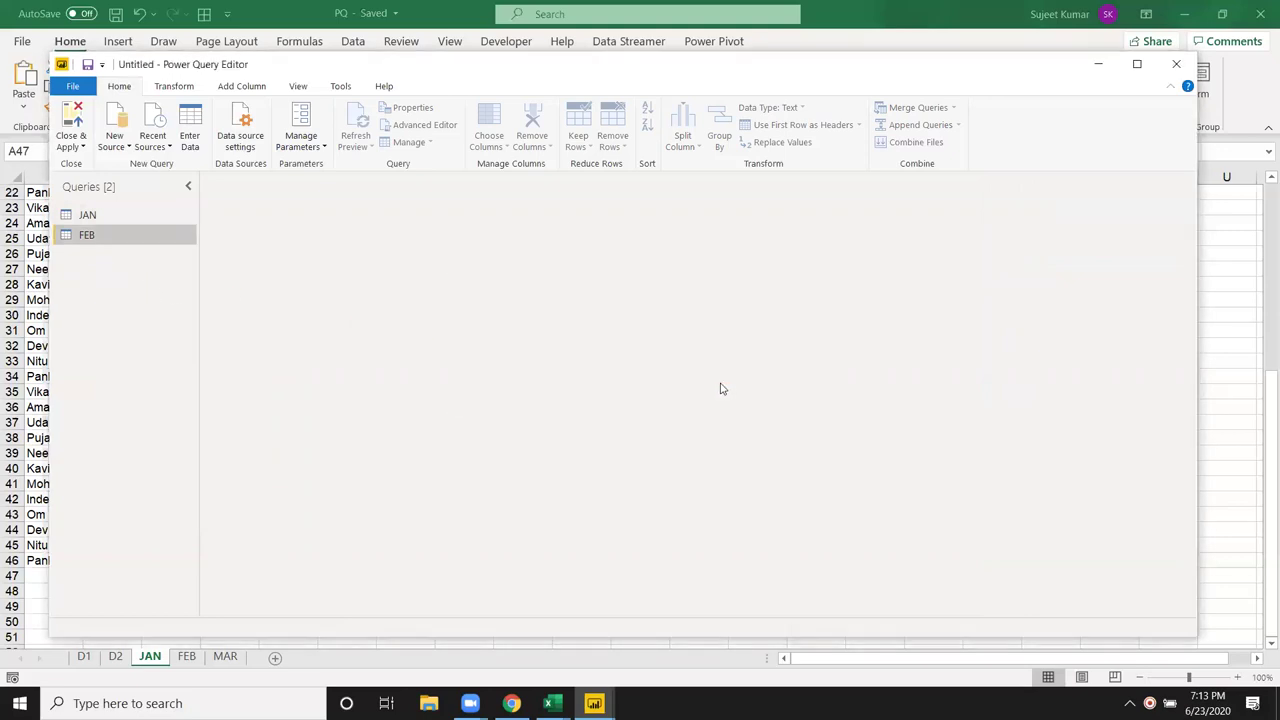
{"action": "left_click", "coordinate": [132, 220]}
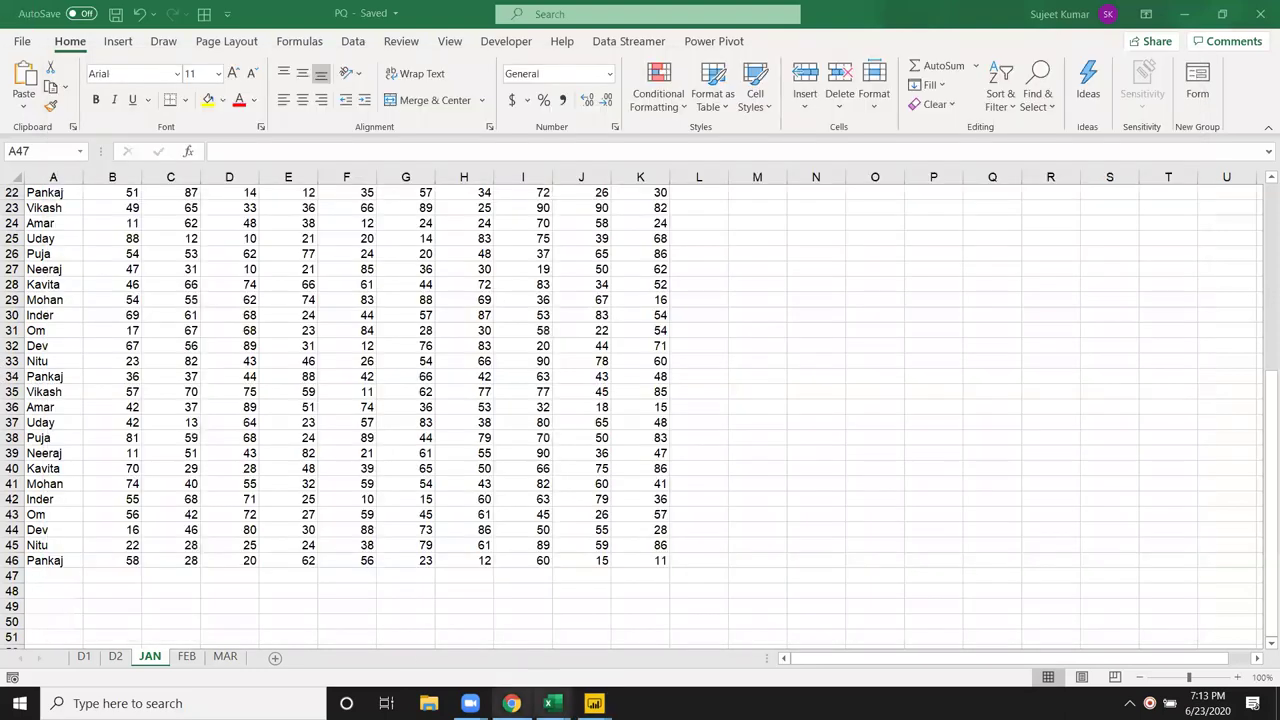
Step: On the FEB sheet, rename the P-4 header in E1 to Pro-4
{"action": "left_click", "coordinate": [594, 703]}
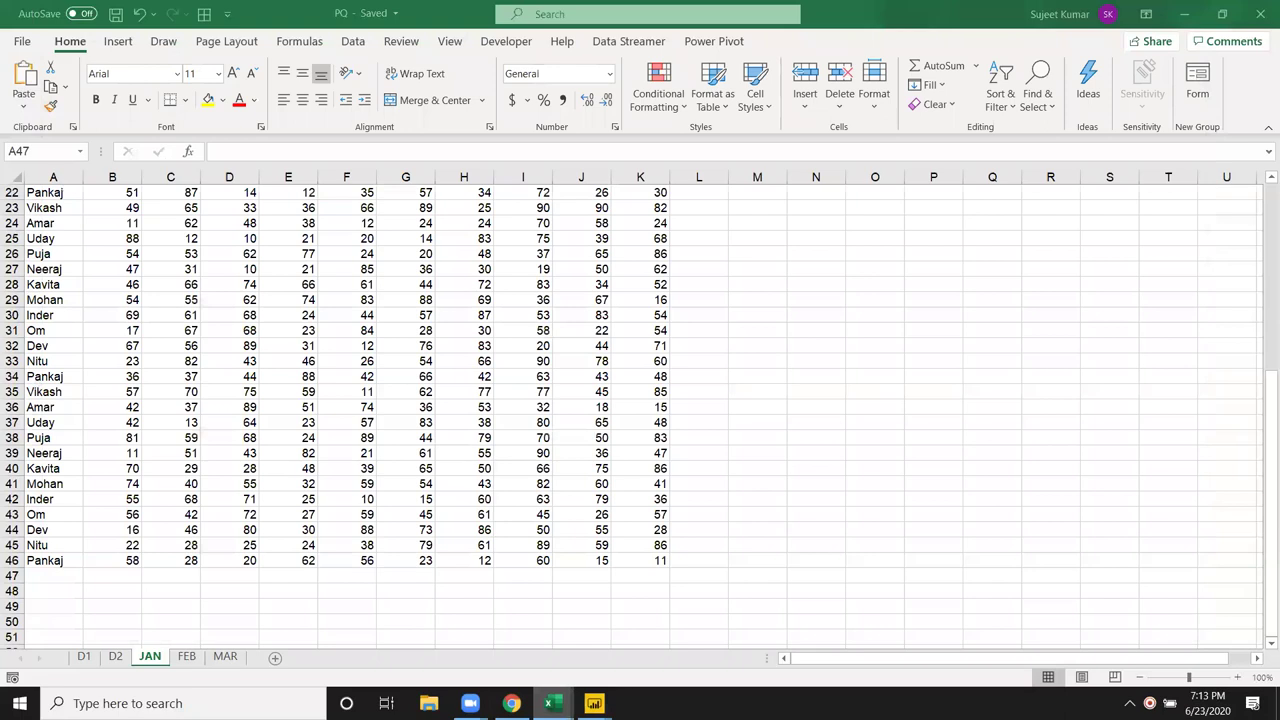
{"action": "mouse_move", "coordinate": [549, 703]}
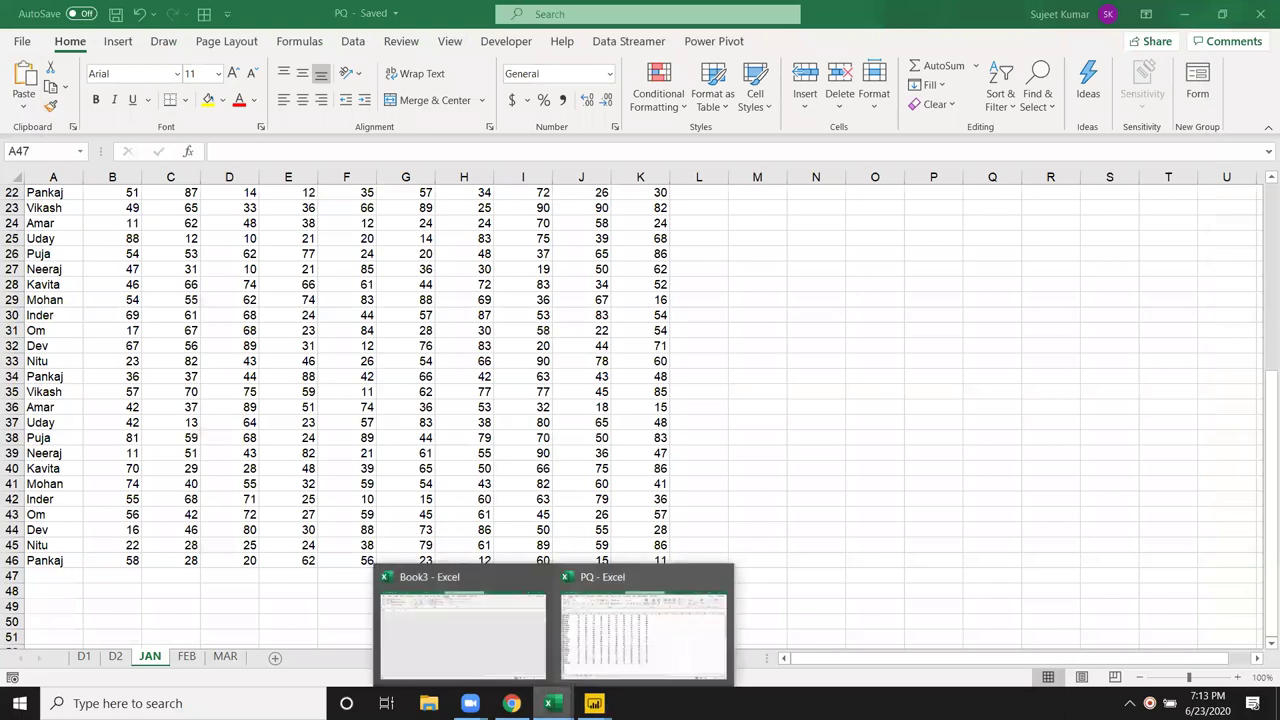
{"action": "left_click", "coordinate": [187, 657]}
{"action": "scroll", "coordinate": [300, 346], "scroll_direction": "up", "scroll_amount": 3}
{"action": "left_click", "coordinate": [310, 346]}
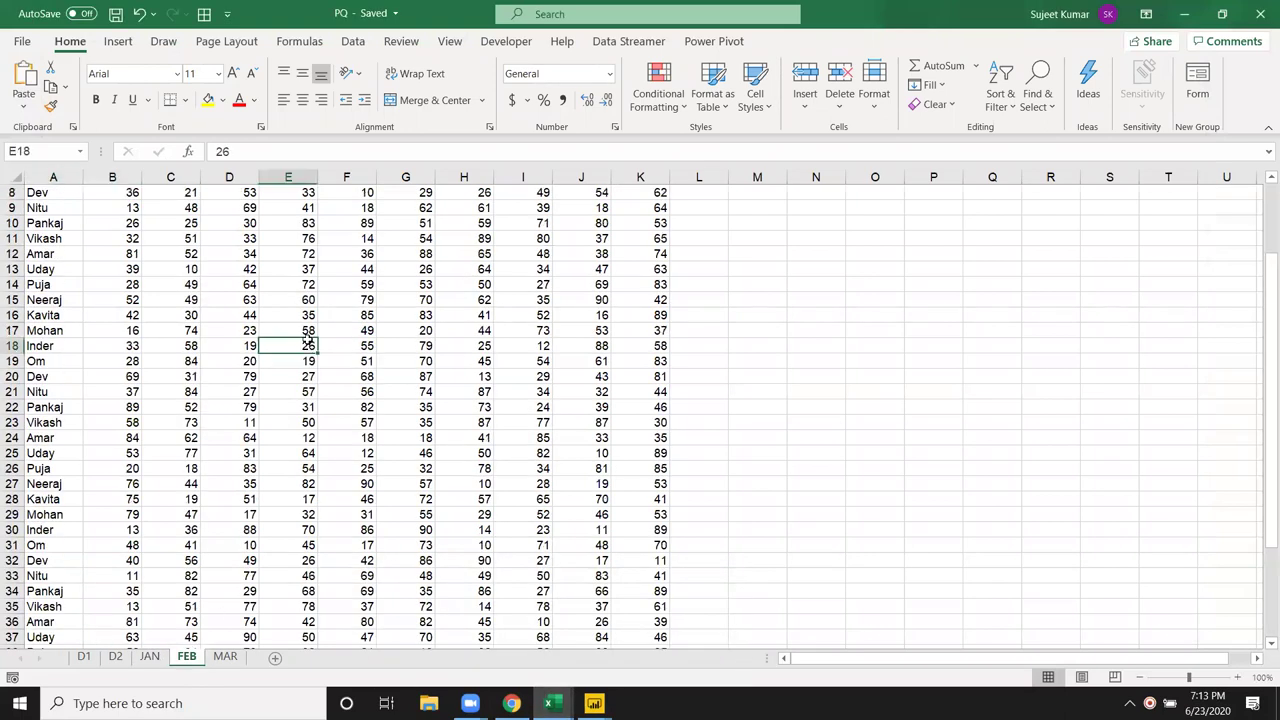
{"action": "key", "text": "ctrl+Up"}
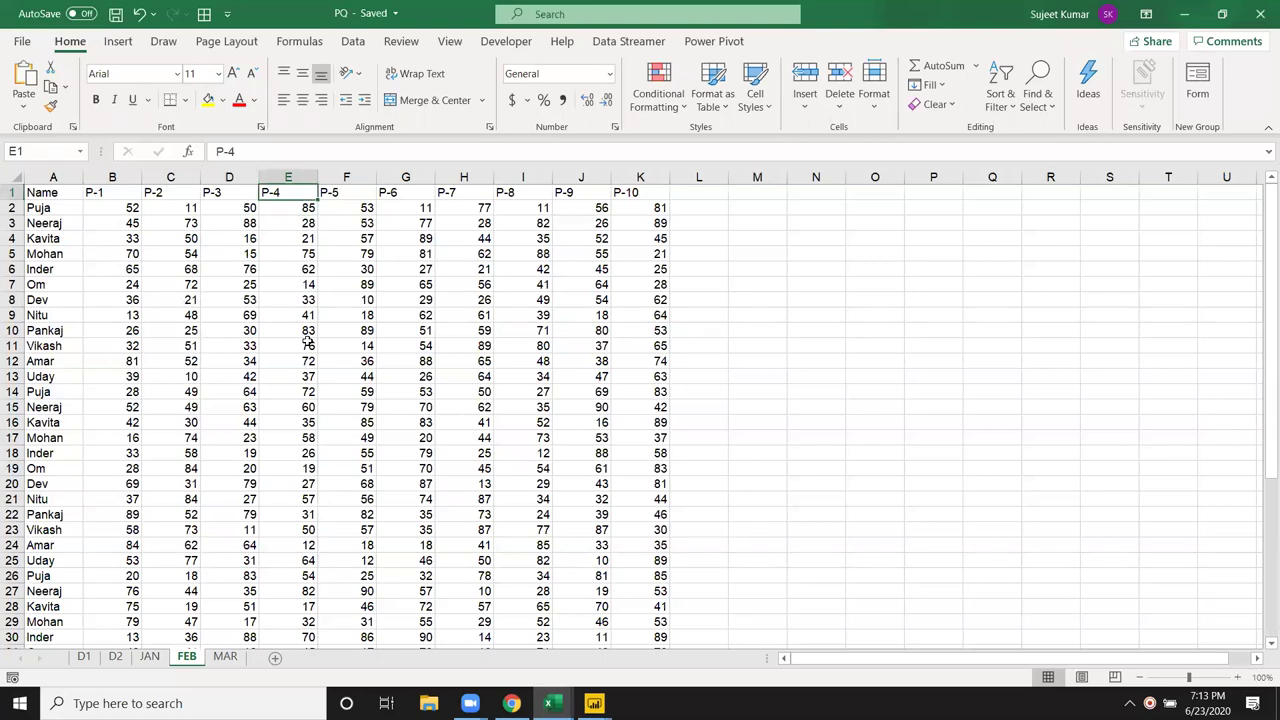
{"action": "type", "text": "Pro"}
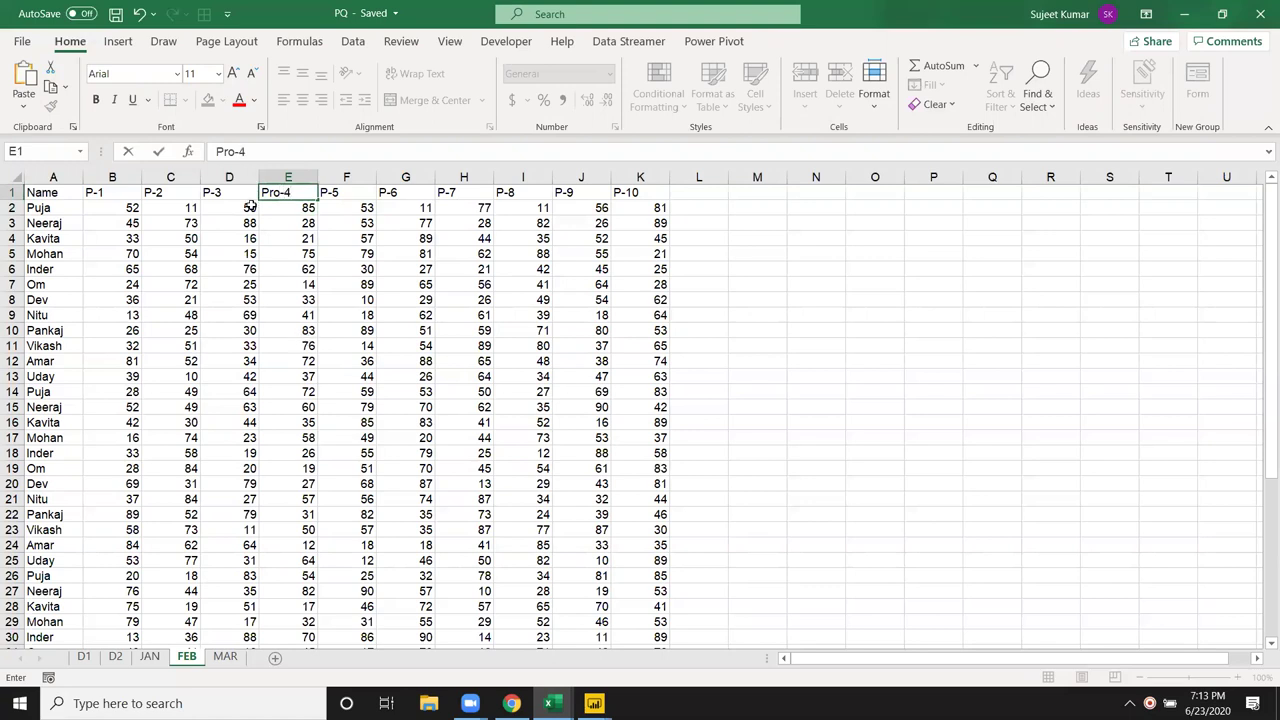
{"action": "left_click", "coordinate": [286, 253]}
Step: Rename the P-8 header in I1 to Product-4
{"action": "left_click", "coordinate": [498, 193]}
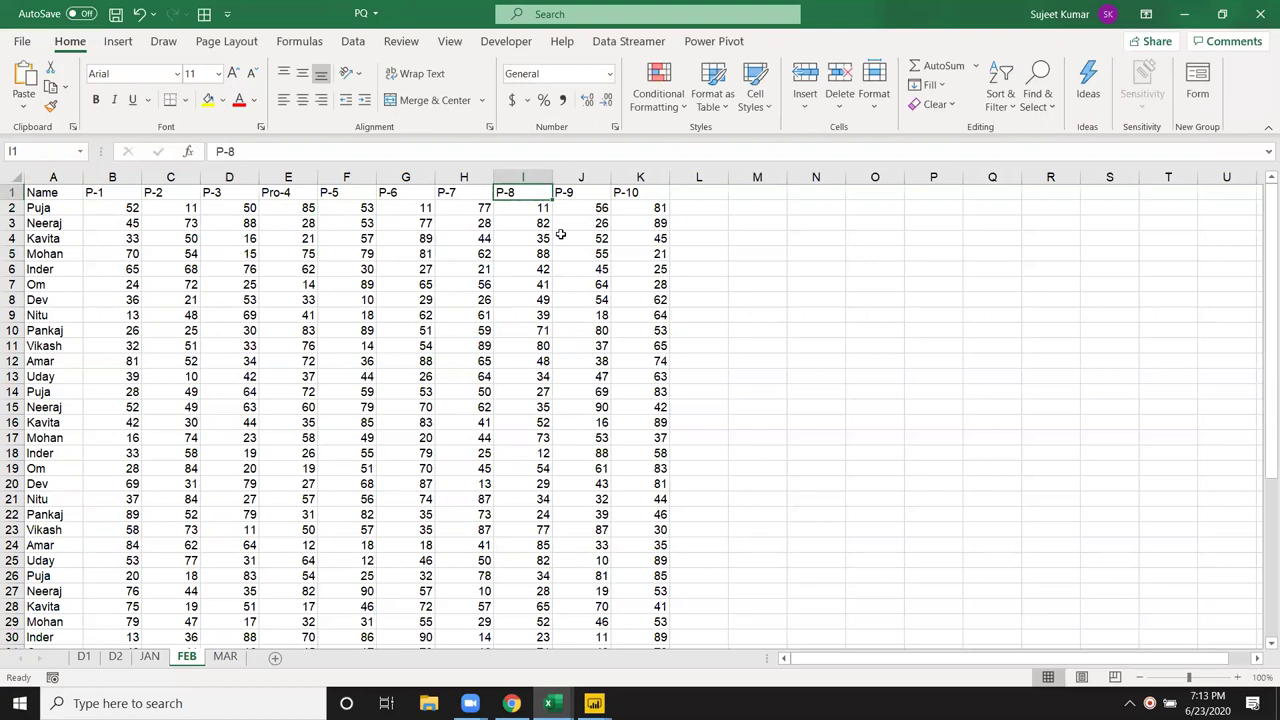
{"action": "type", "text": "Product"}
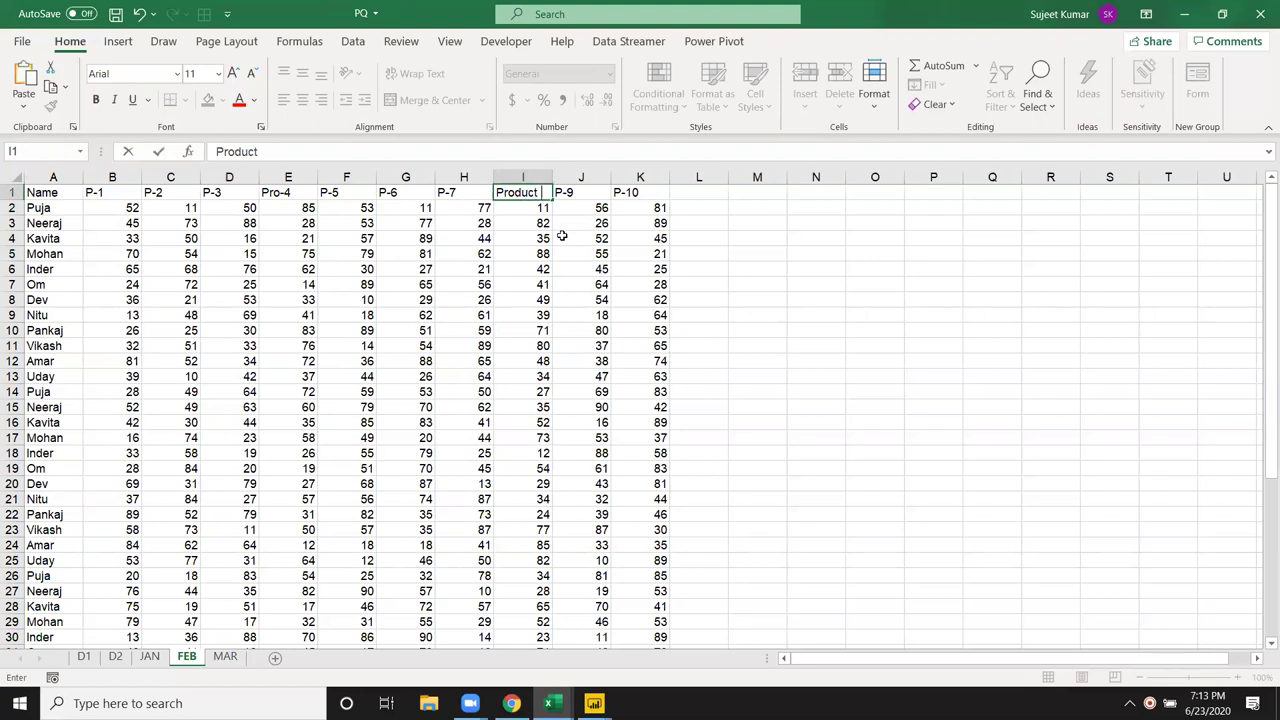
{"action": "type", "text": "-4"}
{"action": "left_click", "coordinate": [498, 288]}
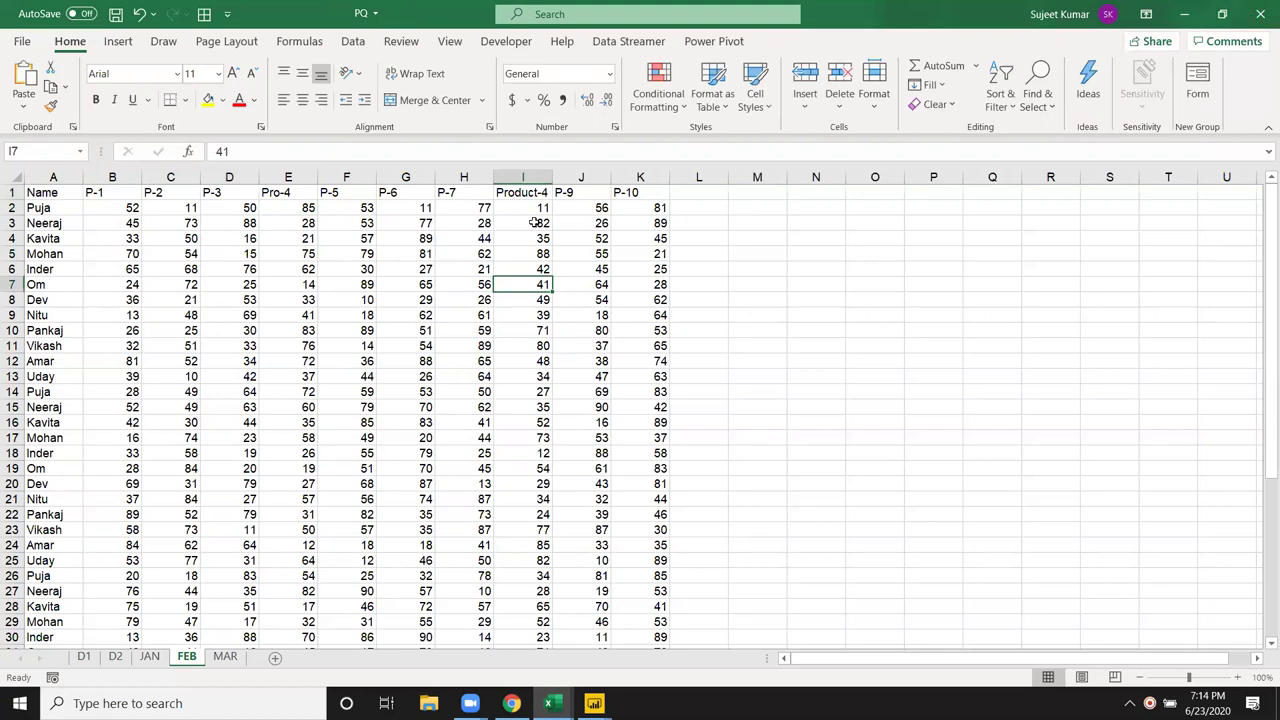
{"action": "left_click", "coordinate": [524, 212]}
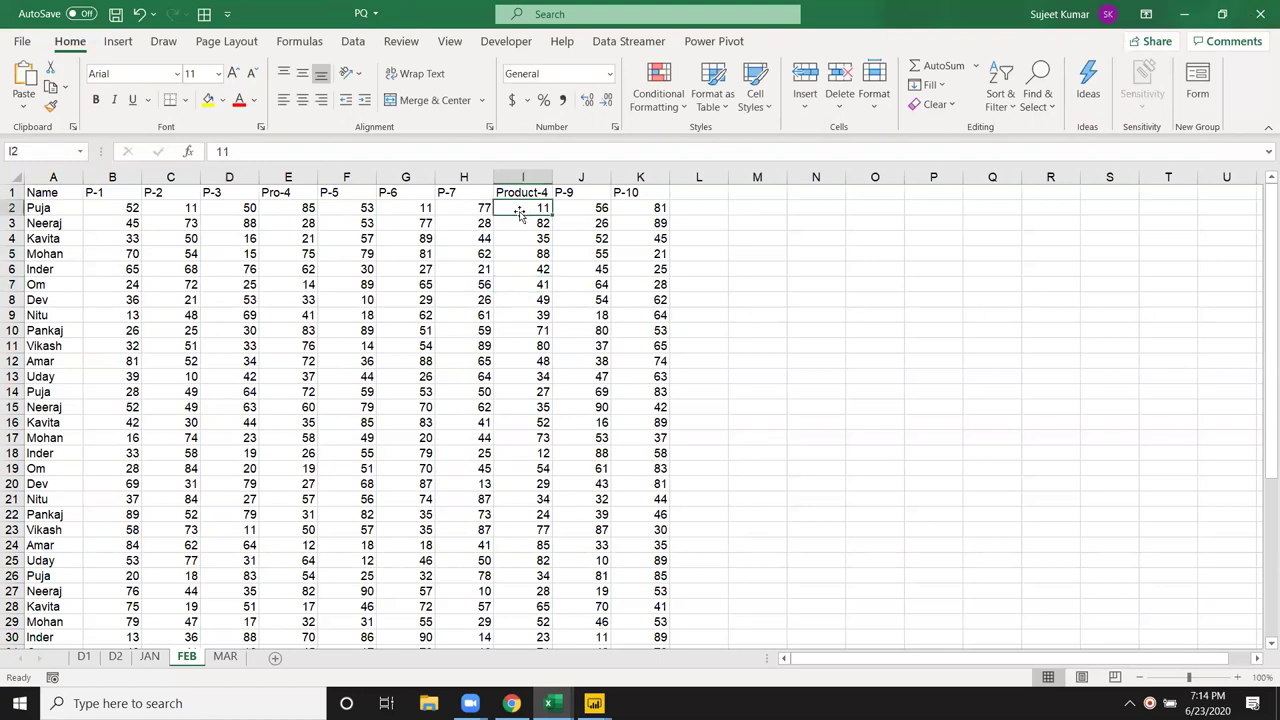
{"action": "left_click", "coordinate": [233, 209]}
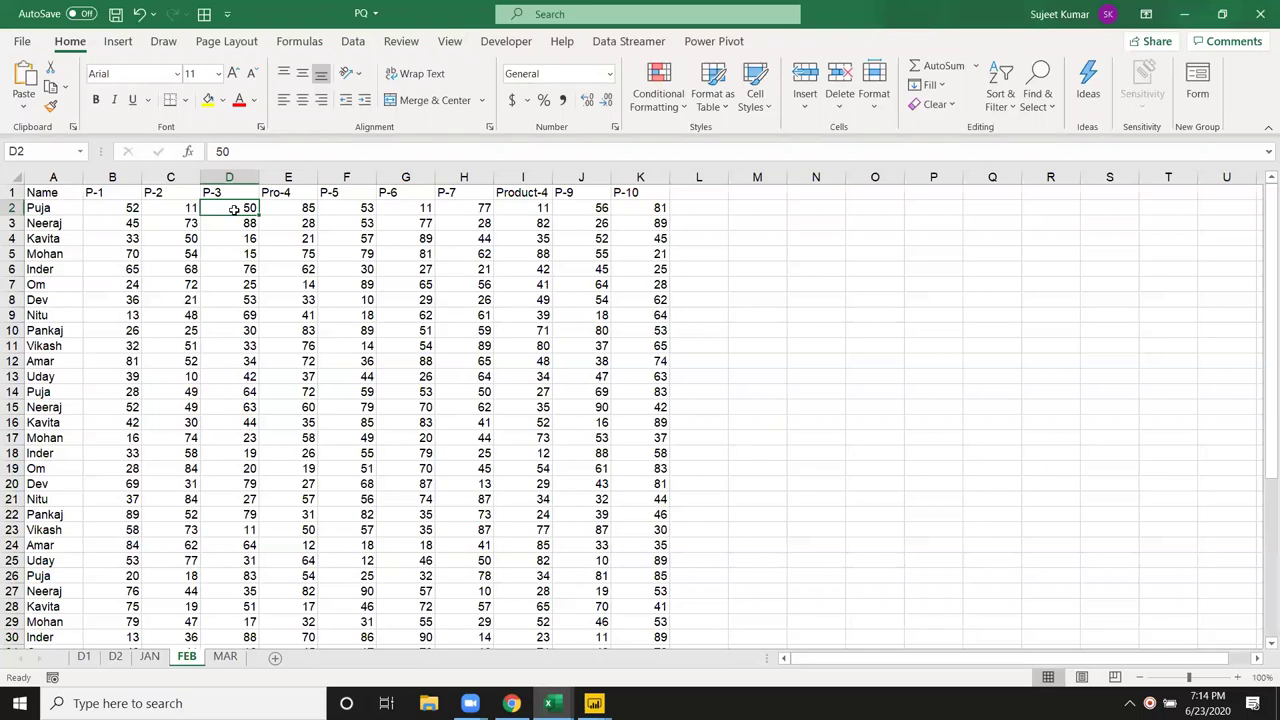
{"action": "left_click", "coordinate": [305, 212]}
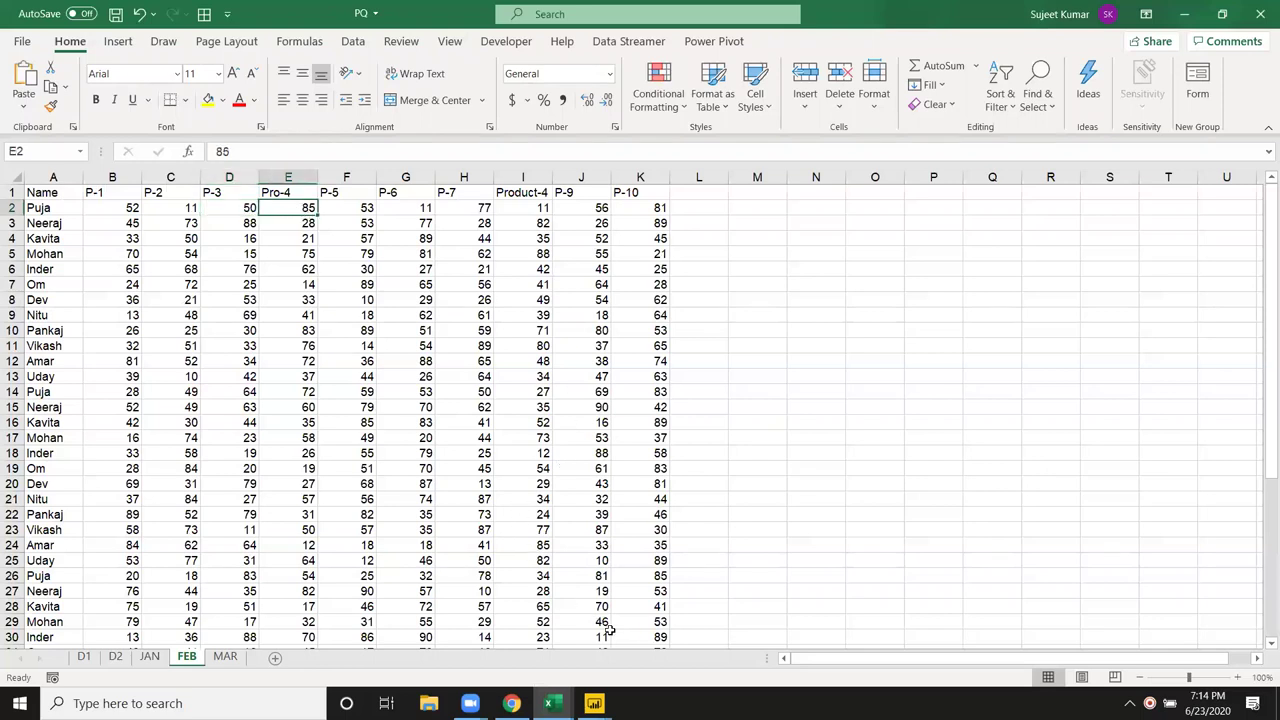
{"action": "mouse_move", "coordinate": [594, 703]}
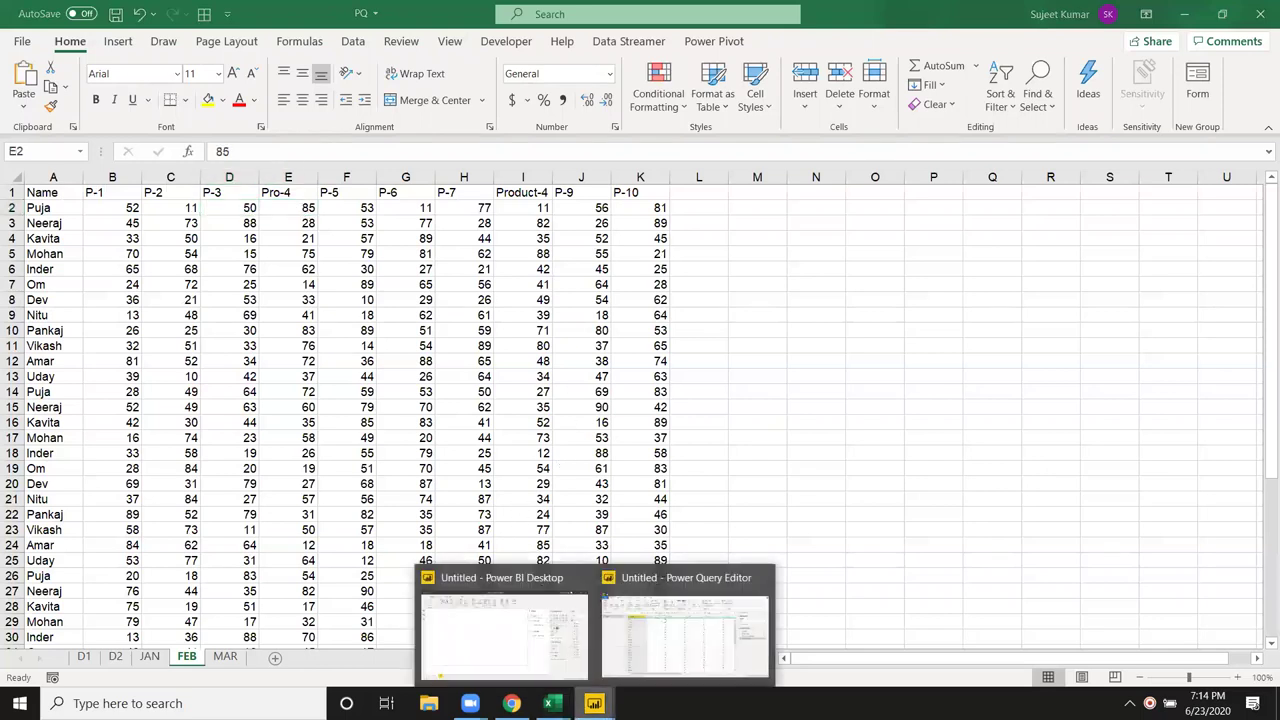
{"action": "left_click", "coordinate": [648, 669]}
{"action": "left_click", "coordinate": [648, 667]}
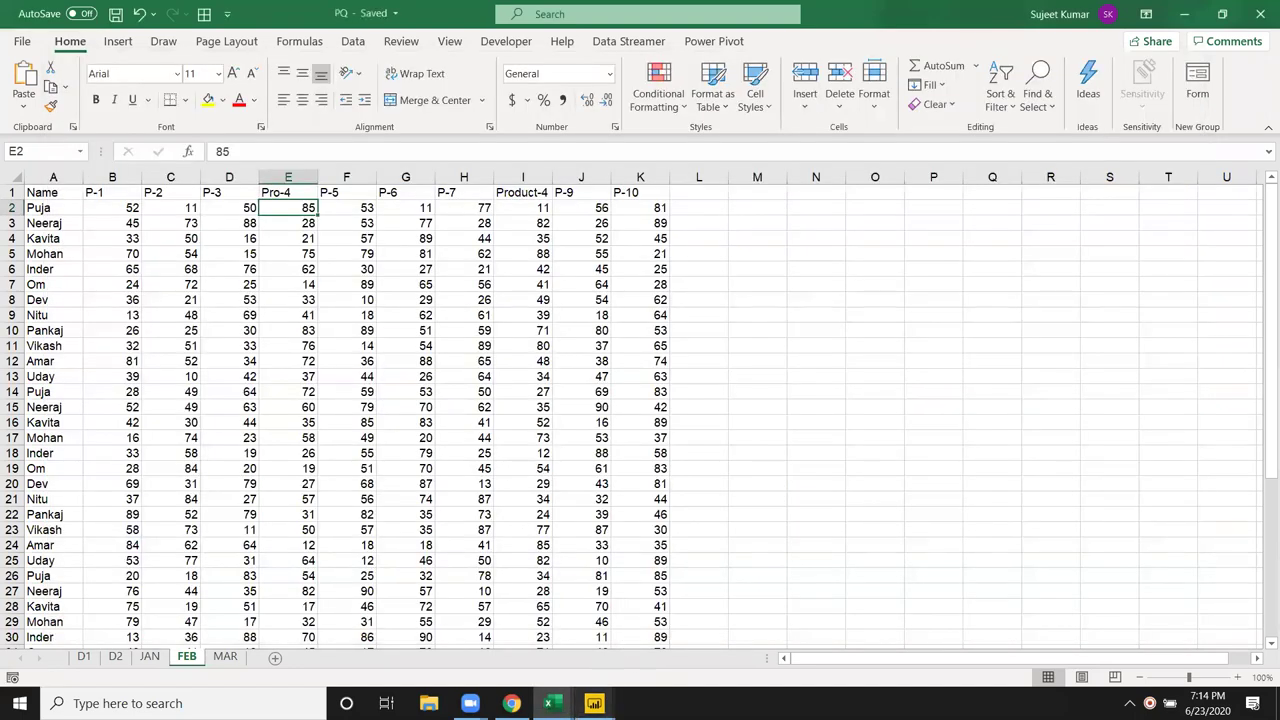
Step: Add the FEB sheet of PQ.xlsx as a new Excel source query next to JAN
{"action": "mouse_move", "coordinate": [594, 703]}
{"action": "left_click", "coordinate": [648, 667]}
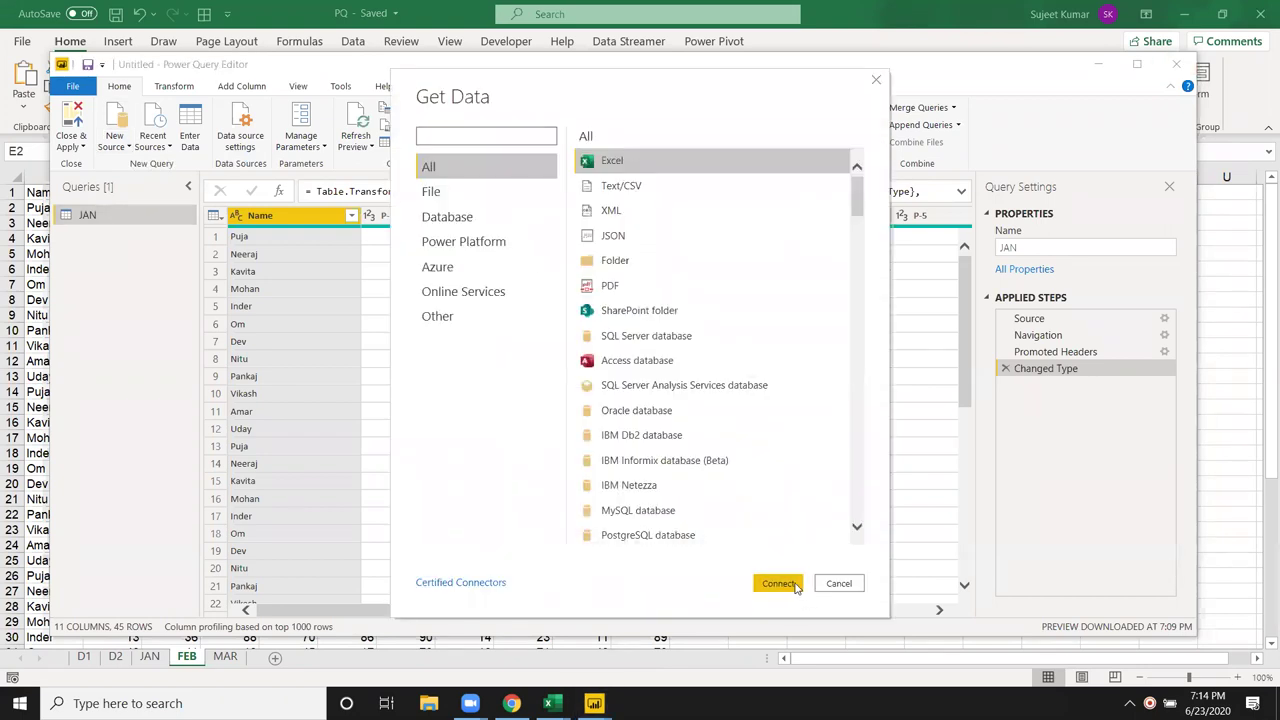
{"action": "left_click", "coordinate": [778, 583]}
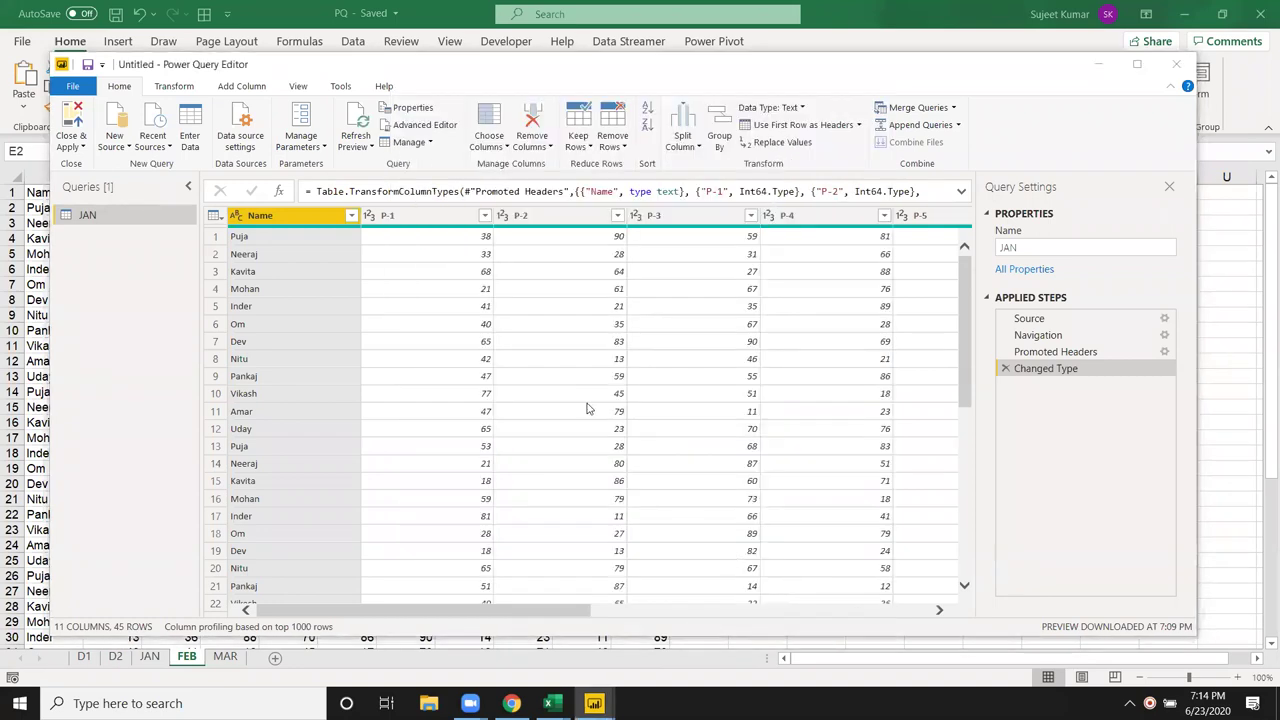
{"action": "left_click", "coordinate": [305, 285]}
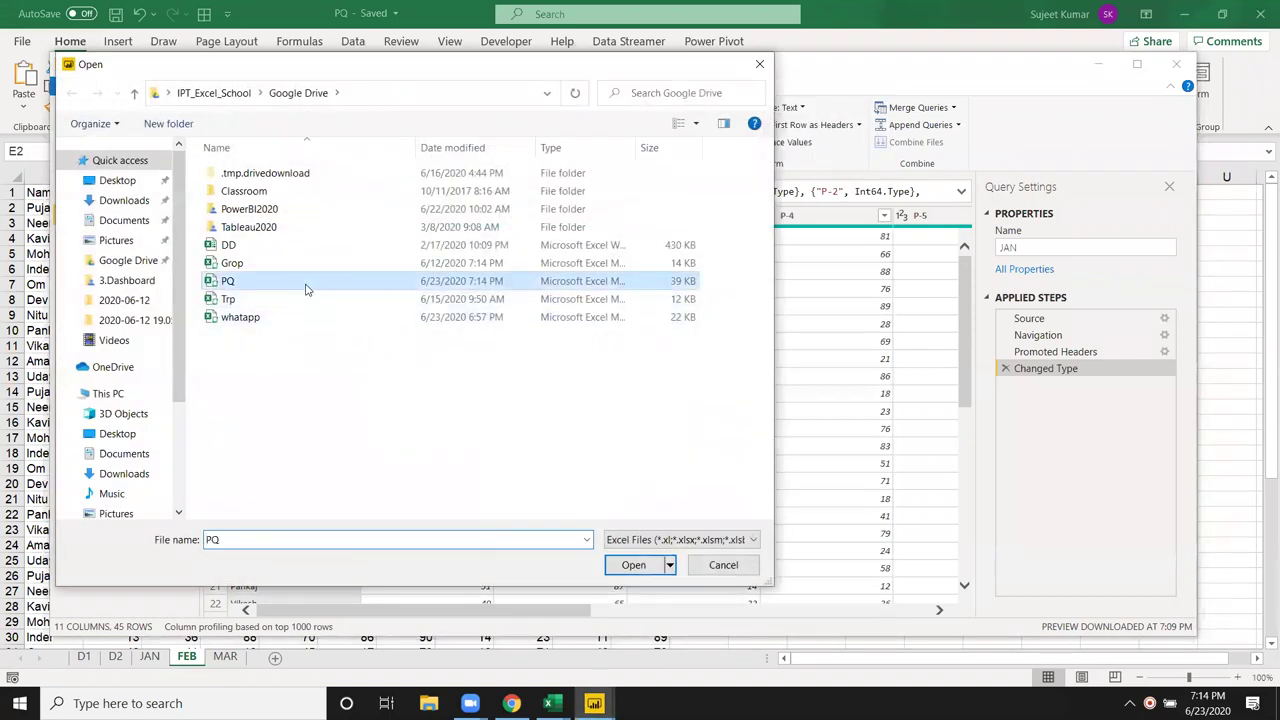
{"action": "left_click", "coordinate": [640, 566]}
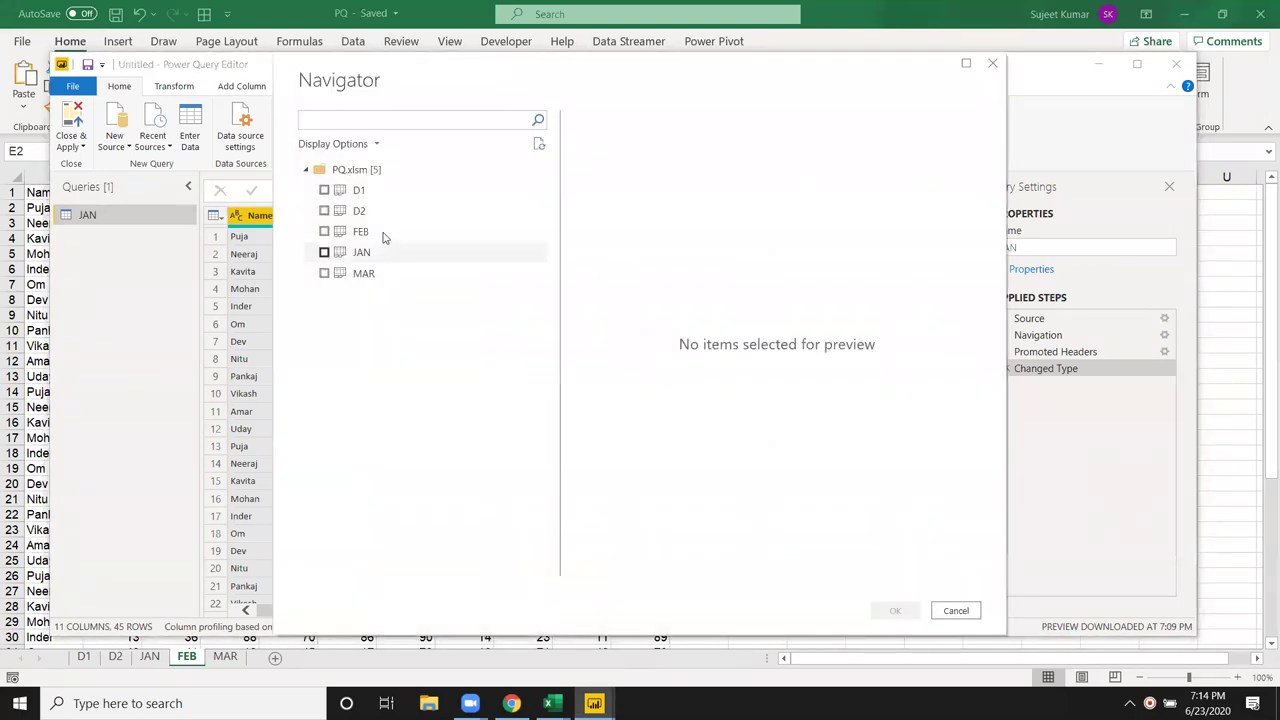
{"action": "left_click", "coordinate": [324, 232]}
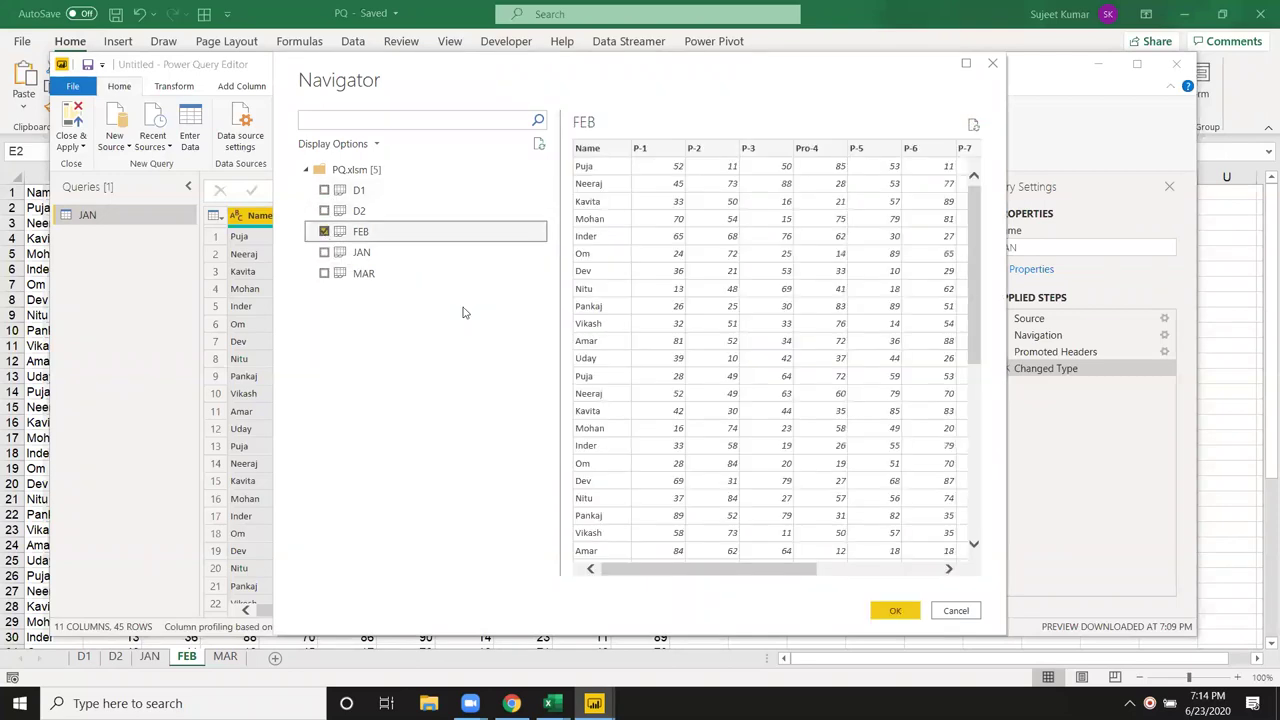
{"action": "left_click", "coordinate": [893, 612]}
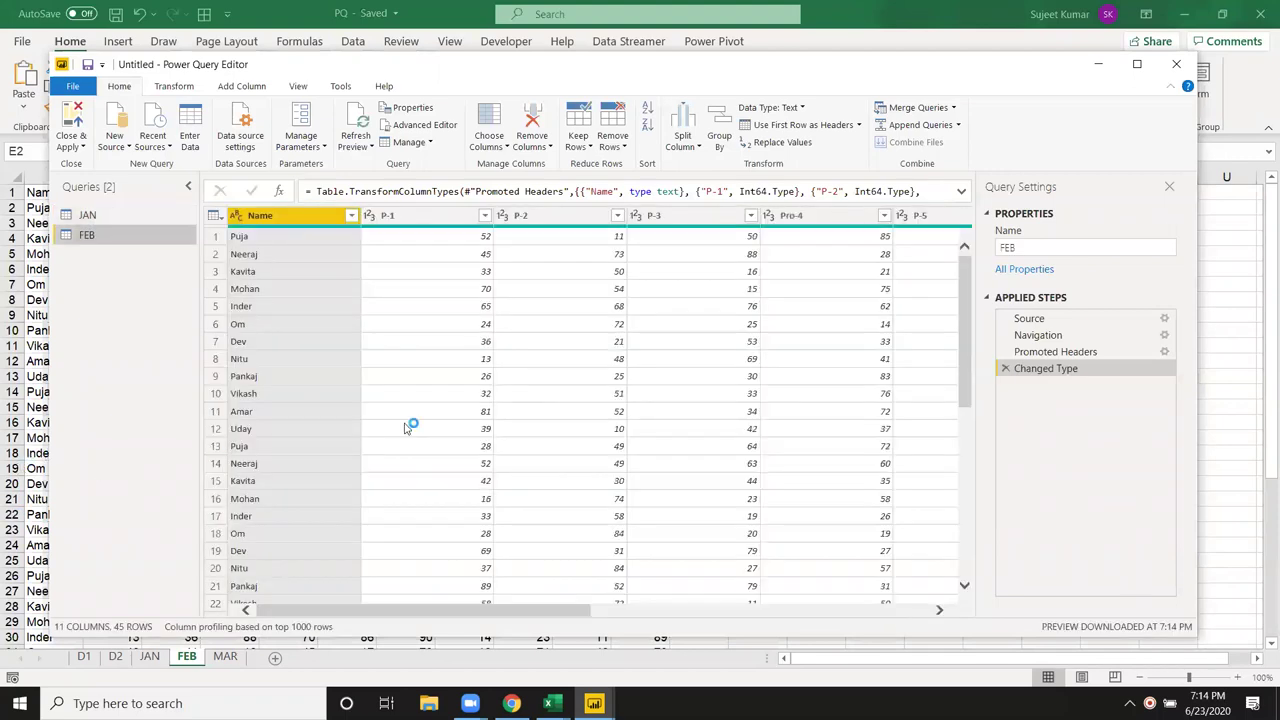
Step: Rename FEB's headers: Pro-4 becomes P-4 and Product-4 becomes P-8
{"action": "left_click", "coordinate": [790, 216]}
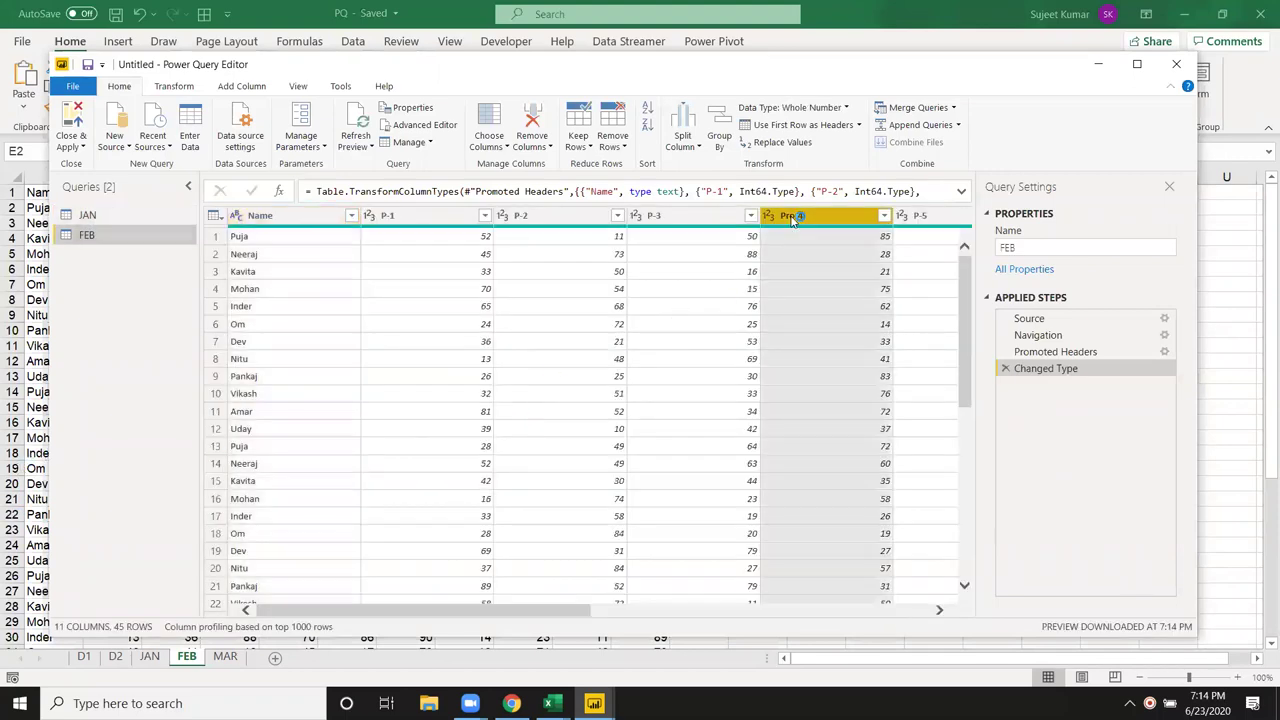
{"action": "double_click", "coordinate": [792, 217]}
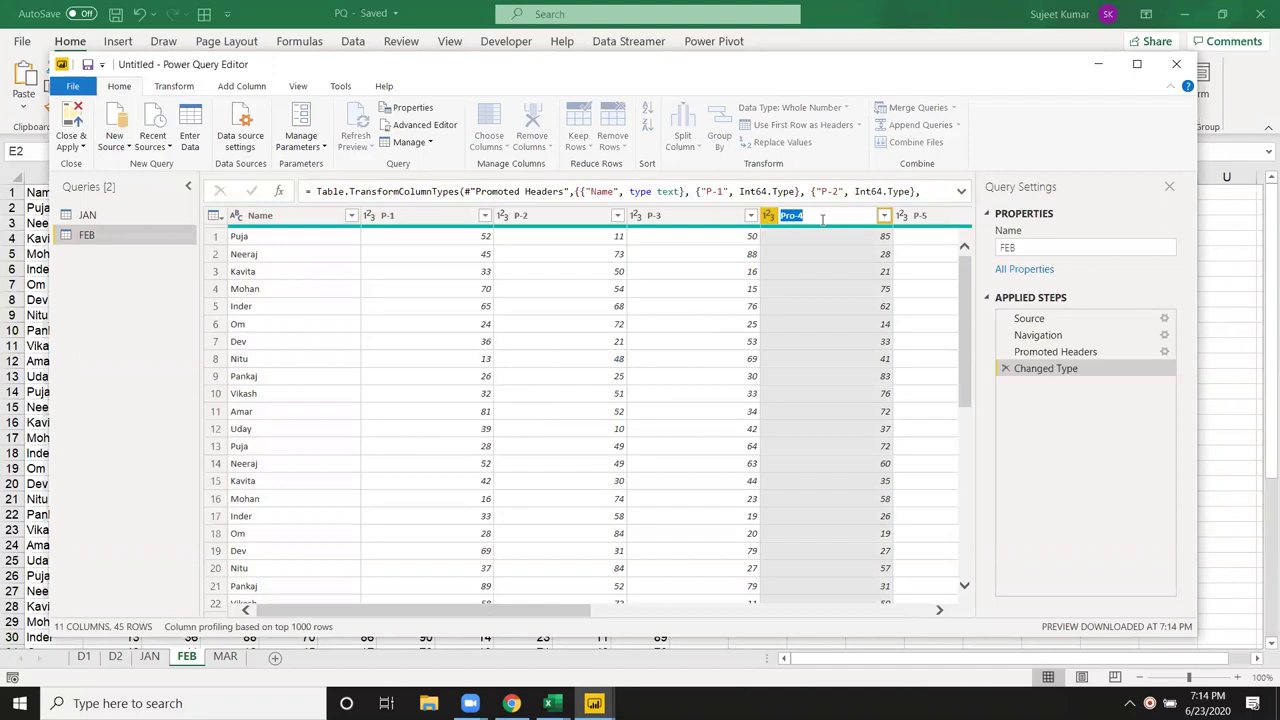
{"action": "type", "text": "P"}
{"action": "key", "text": "Return"}
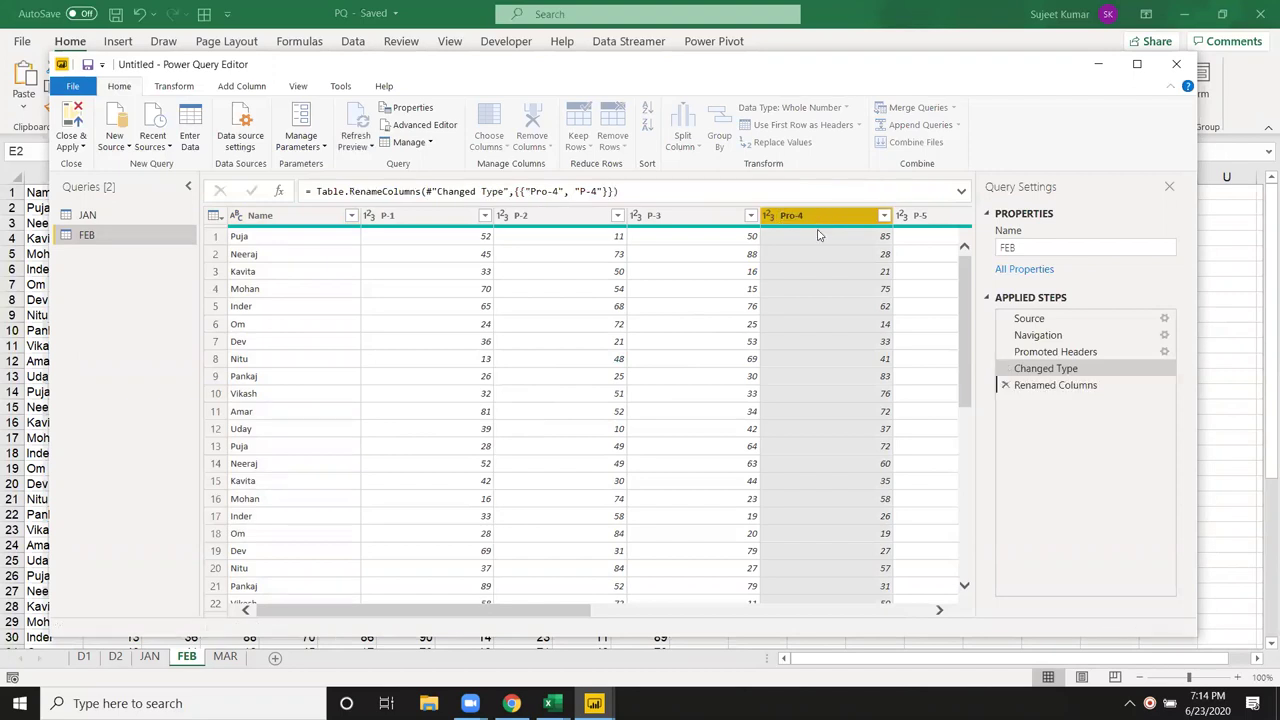
{"action": "left_click_drag", "start_coordinate": [512, 612], "coordinate": [820, 622]}
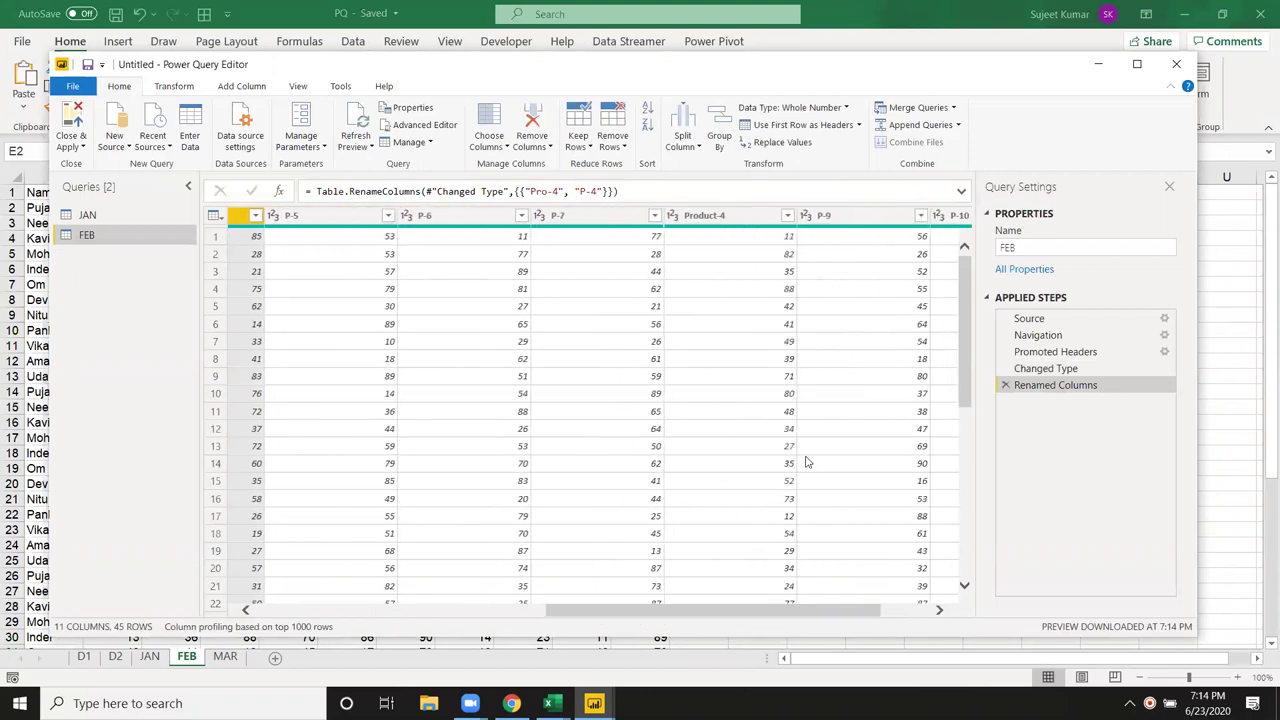
{"action": "double_click", "coordinate": [718, 215]}
{"action": "triple_click", "coordinate": [716, 215]}
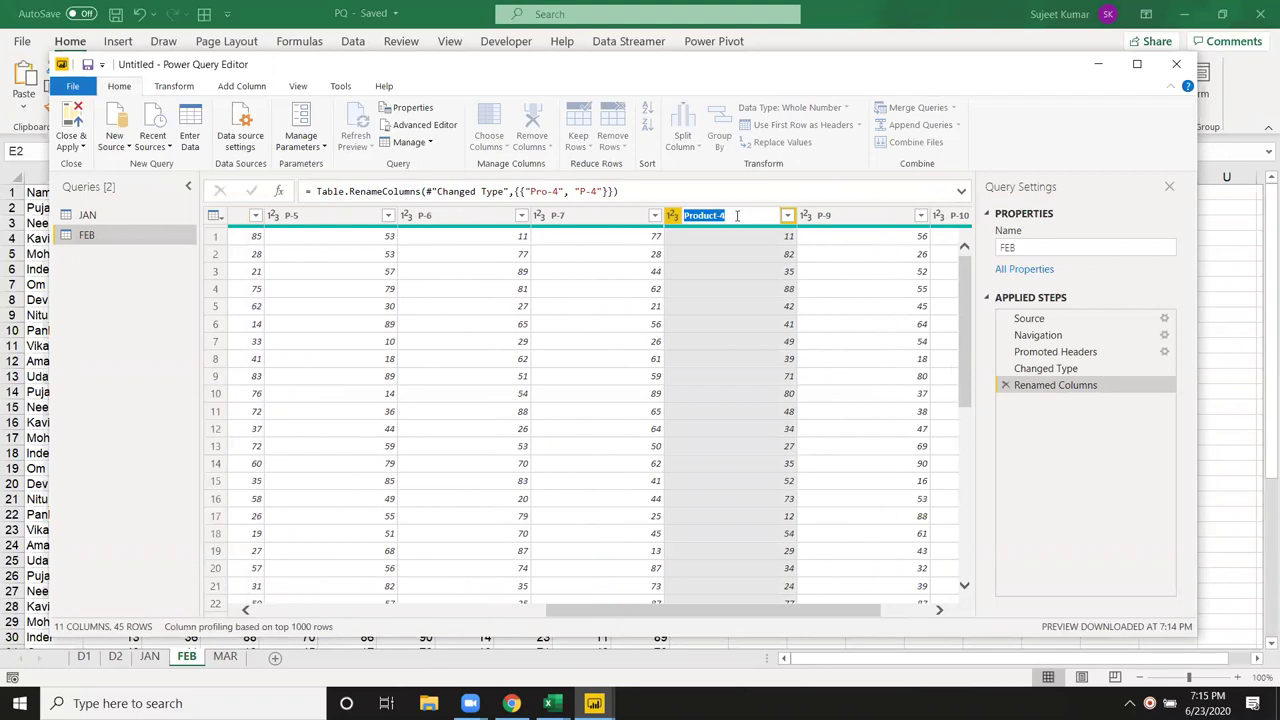
{"action": "type", "text": "P-8"}
{"action": "key", "text": "Return"}
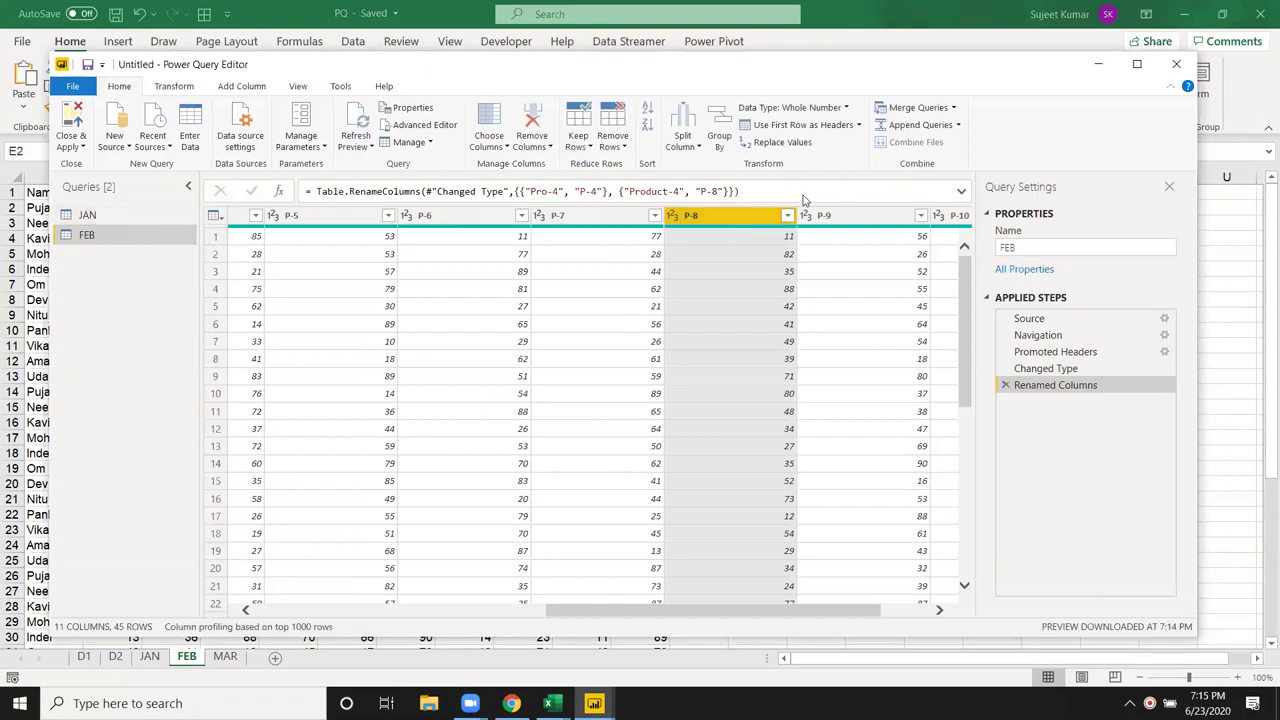
{"action": "left_click", "coordinate": [953, 108]}
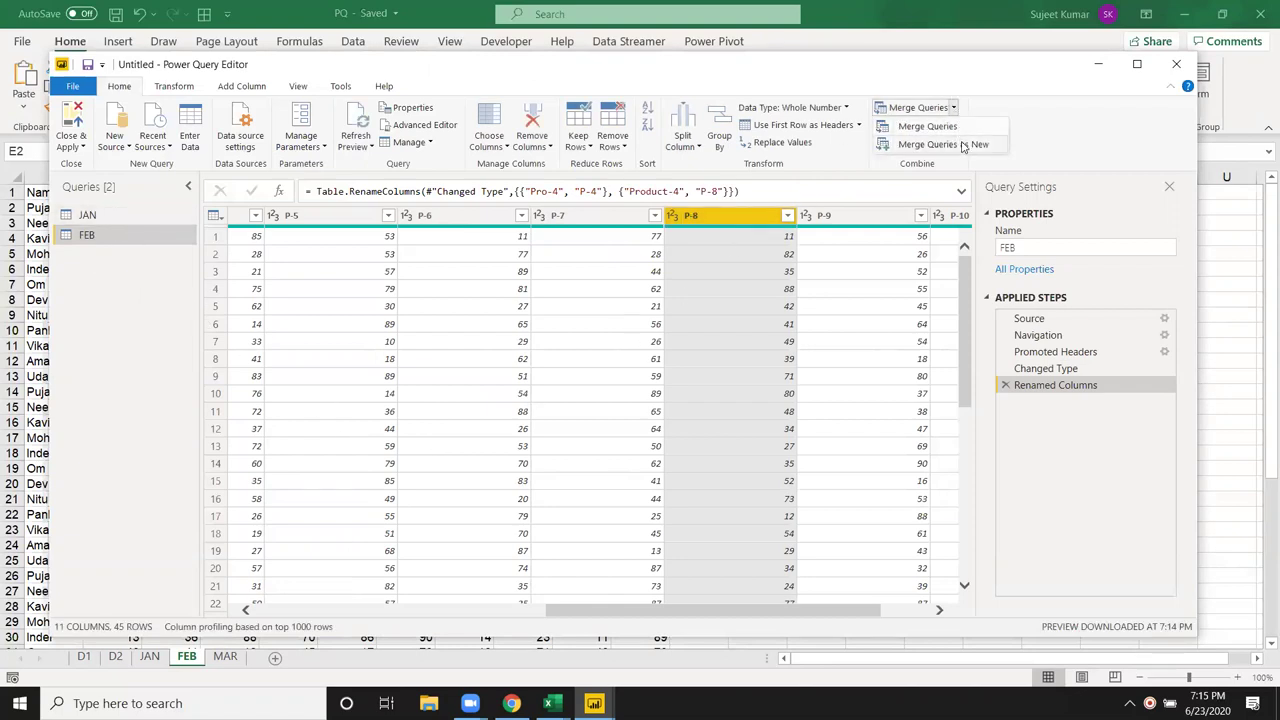
Step: Append FEB to JAN as a new query, with JAN as the primary table
{"action": "left_click", "coordinate": [961, 146]}
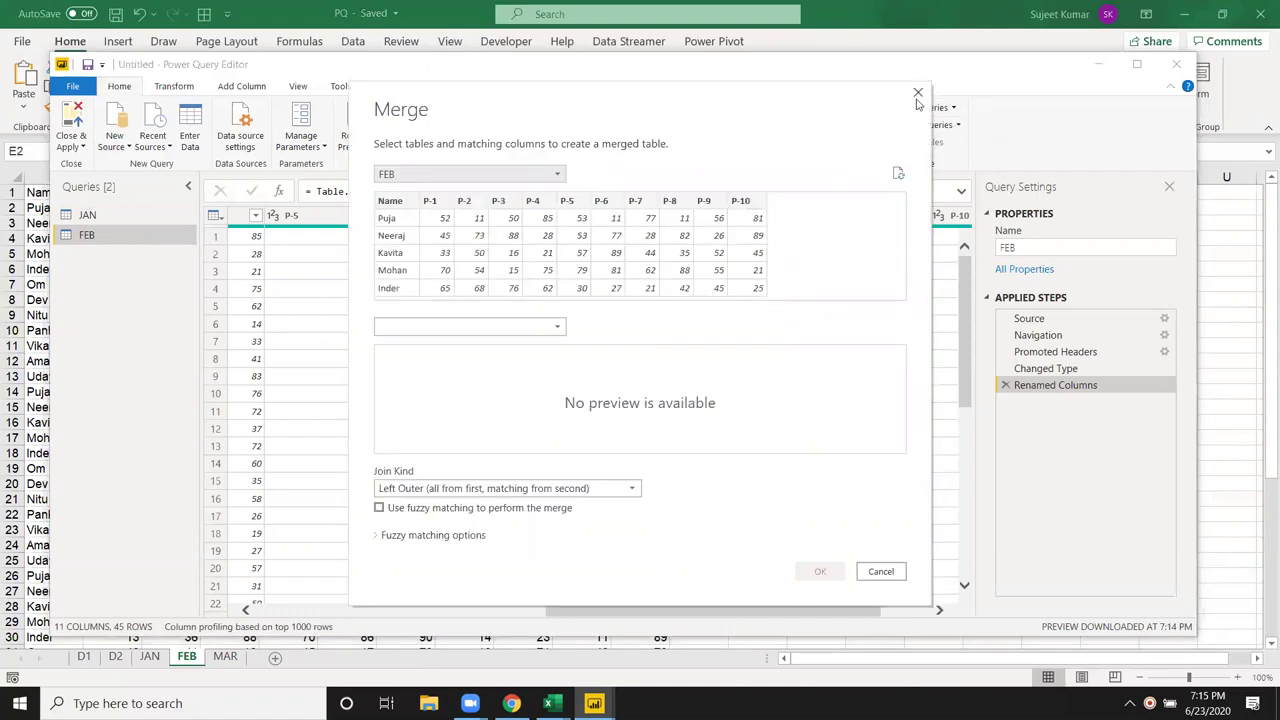
{"action": "left_click", "coordinate": [915, 96]}
{"action": "left_click", "coordinate": [958, 125]}
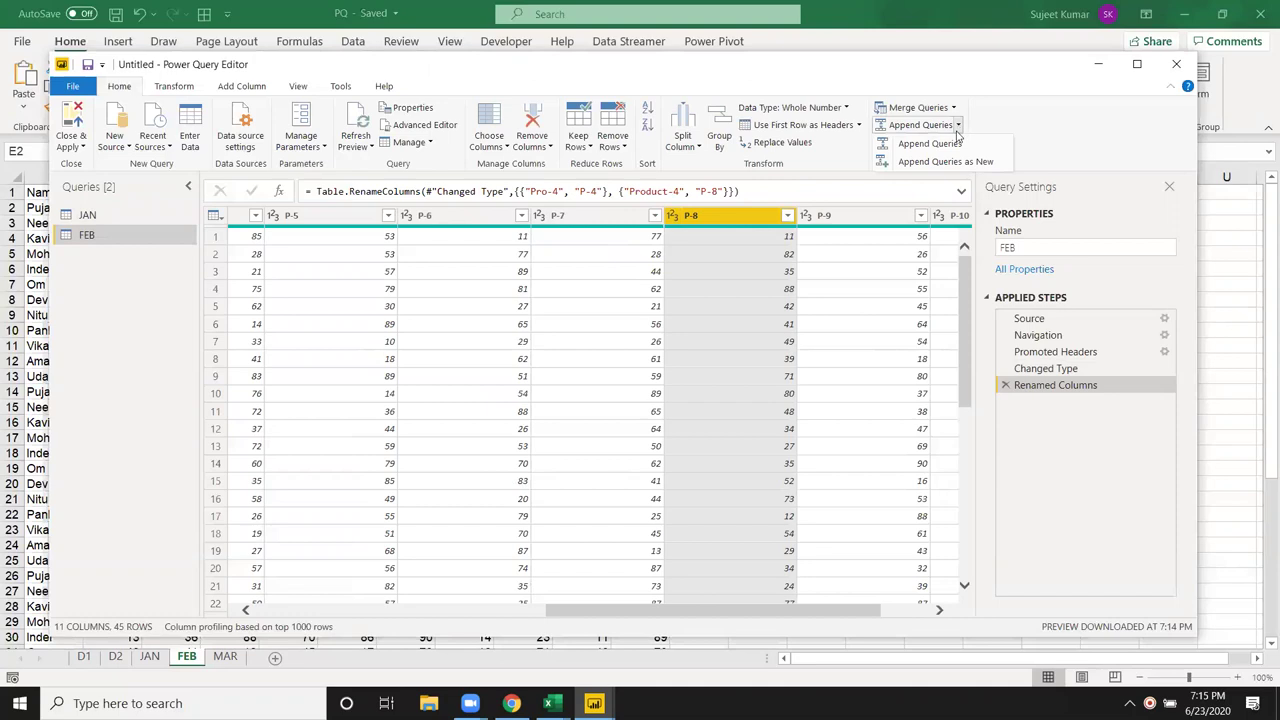
{"action": "left_click", "coordinate": [945, 161]}
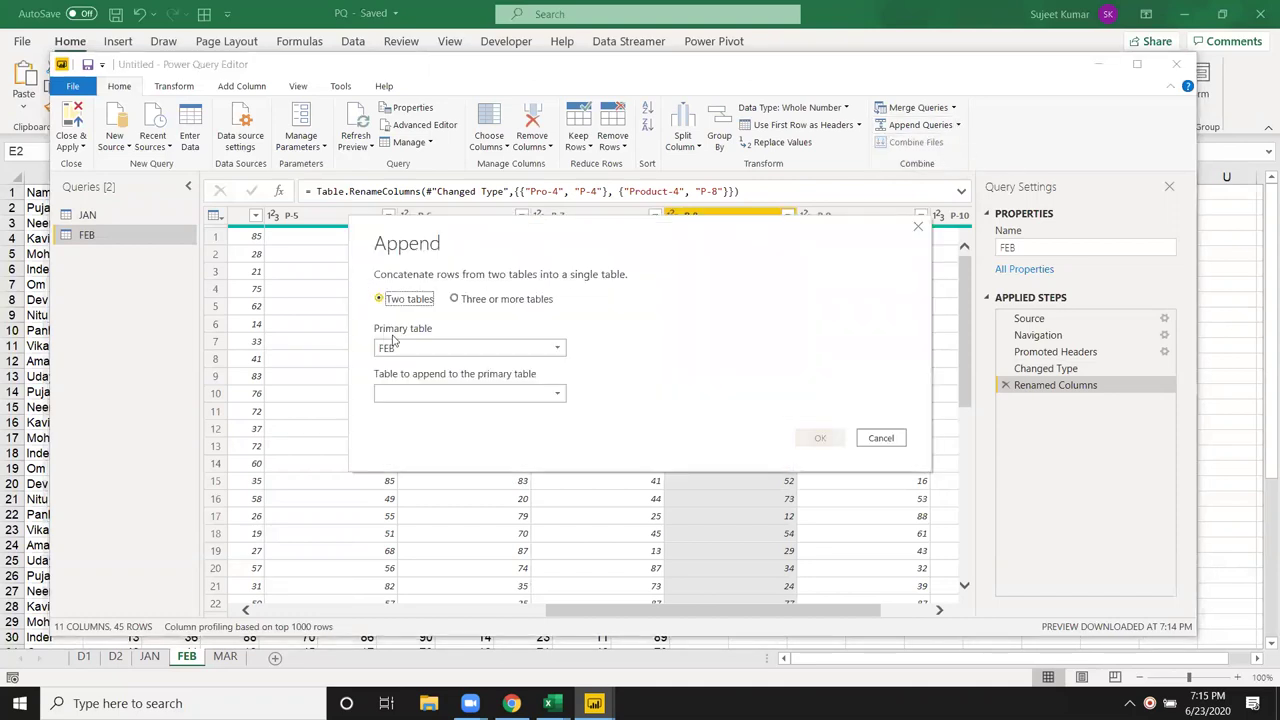
{"action": "left_click", "coordinate": [400, 349]}
{"action": "left_click", "coordinate": [399, 366]}
{"action": "left_click", "coordinate": [408, 393]}
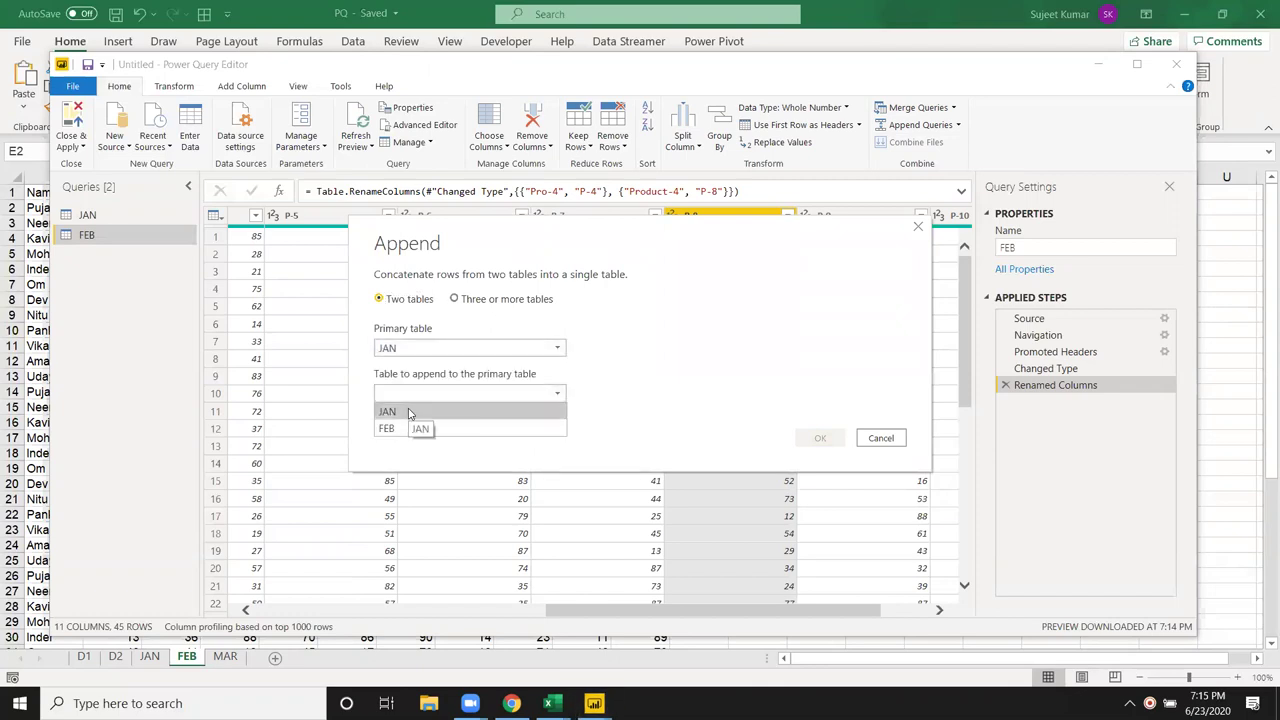
{"action": "left_click", "coordinate": [408, 412]}
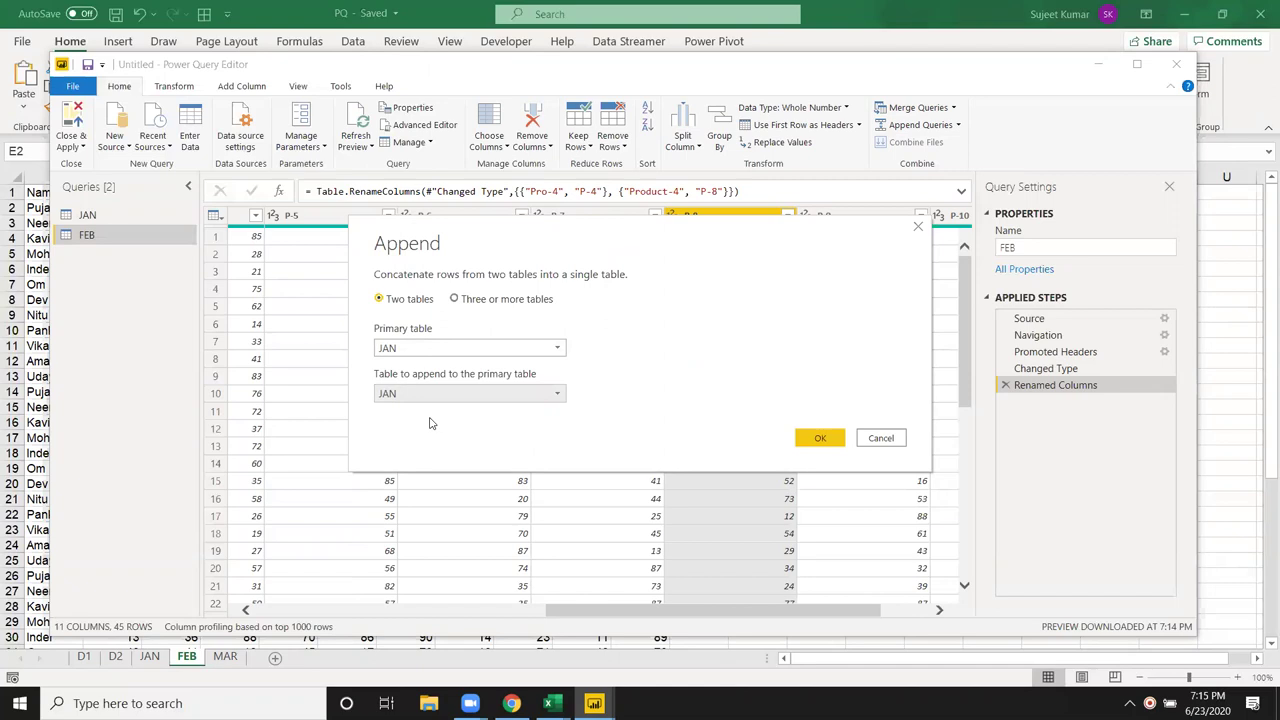
{"action": "left_click", "coordinate": [413, 393]}
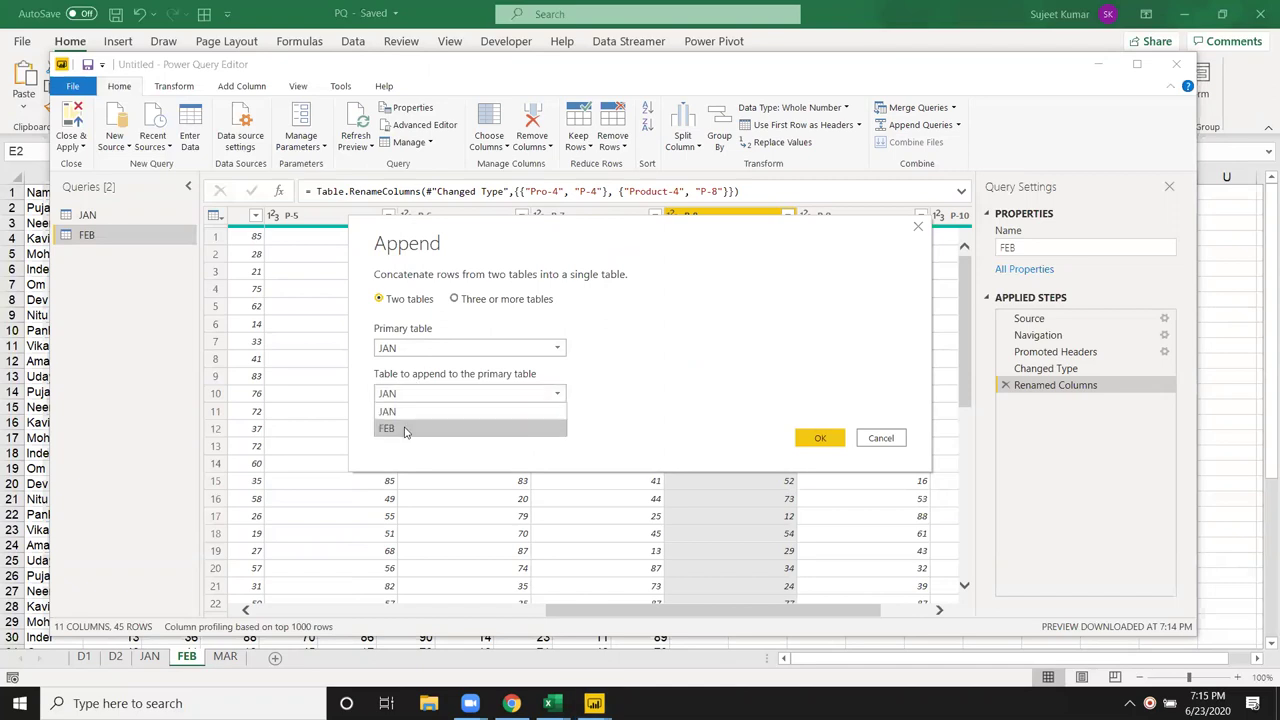
{"action": "left_click", "coordinate": [405, 429]}
{"action": "left_click", "coordinate": [821, 441]}
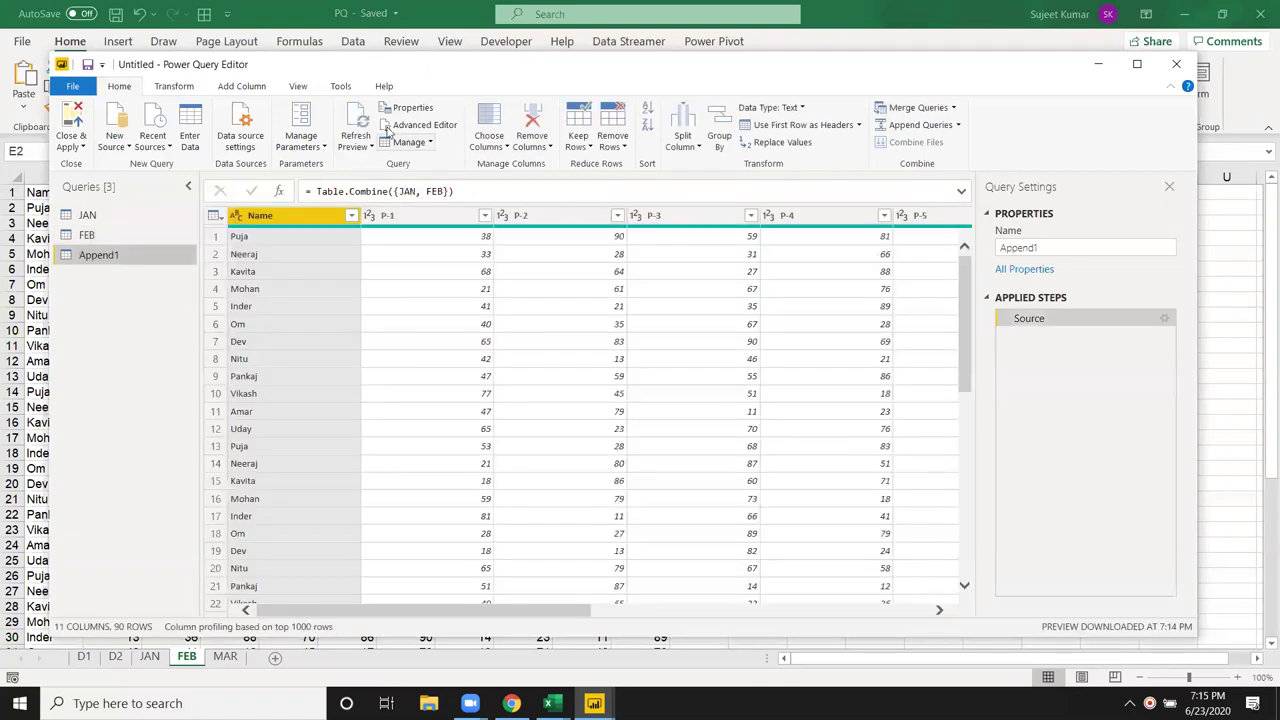
{"action": "left_click", "coordinate": [784, 241]}
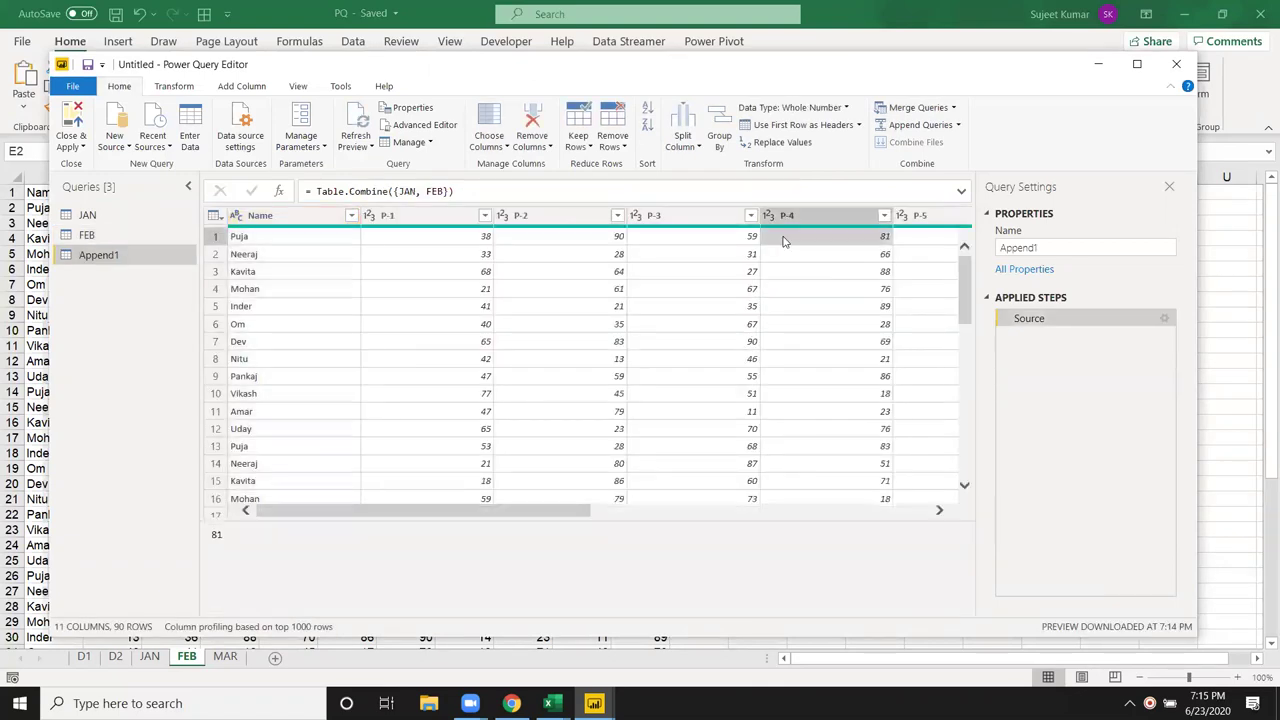
{"action": "left_click", "coordinate": [108, 212]}
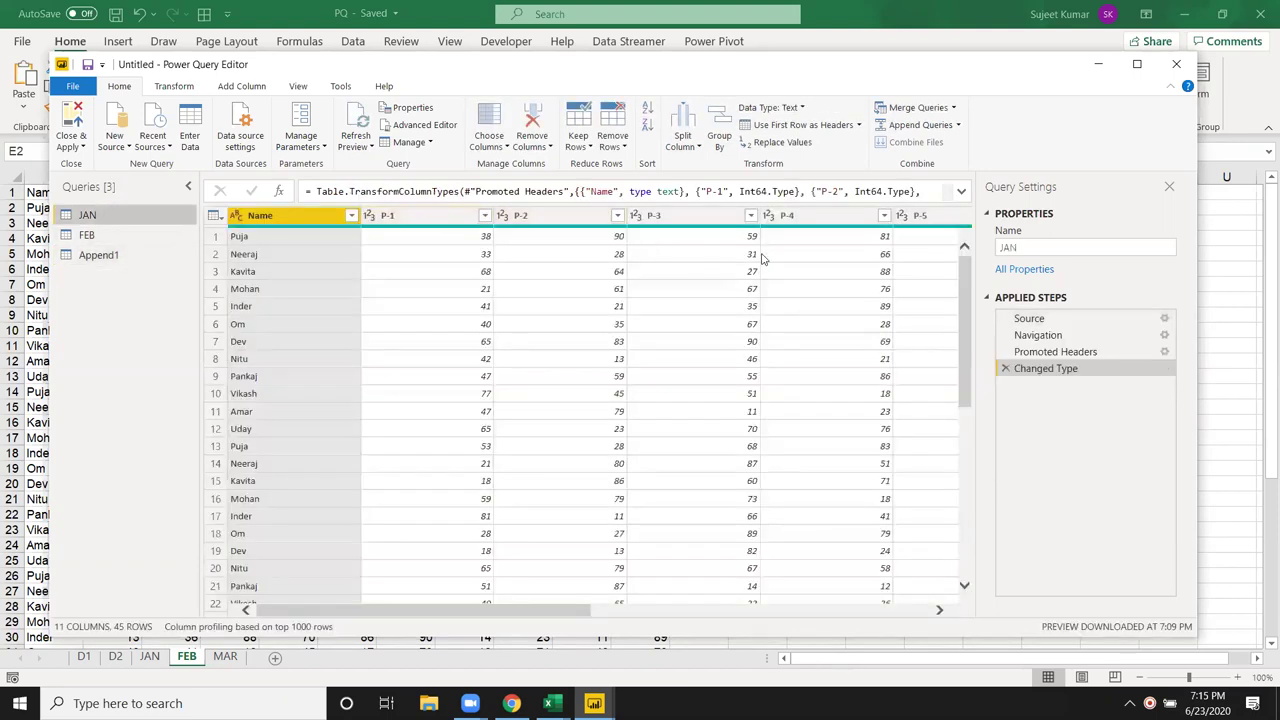
{"action": "left_click", "coordinate": [87, 238]}
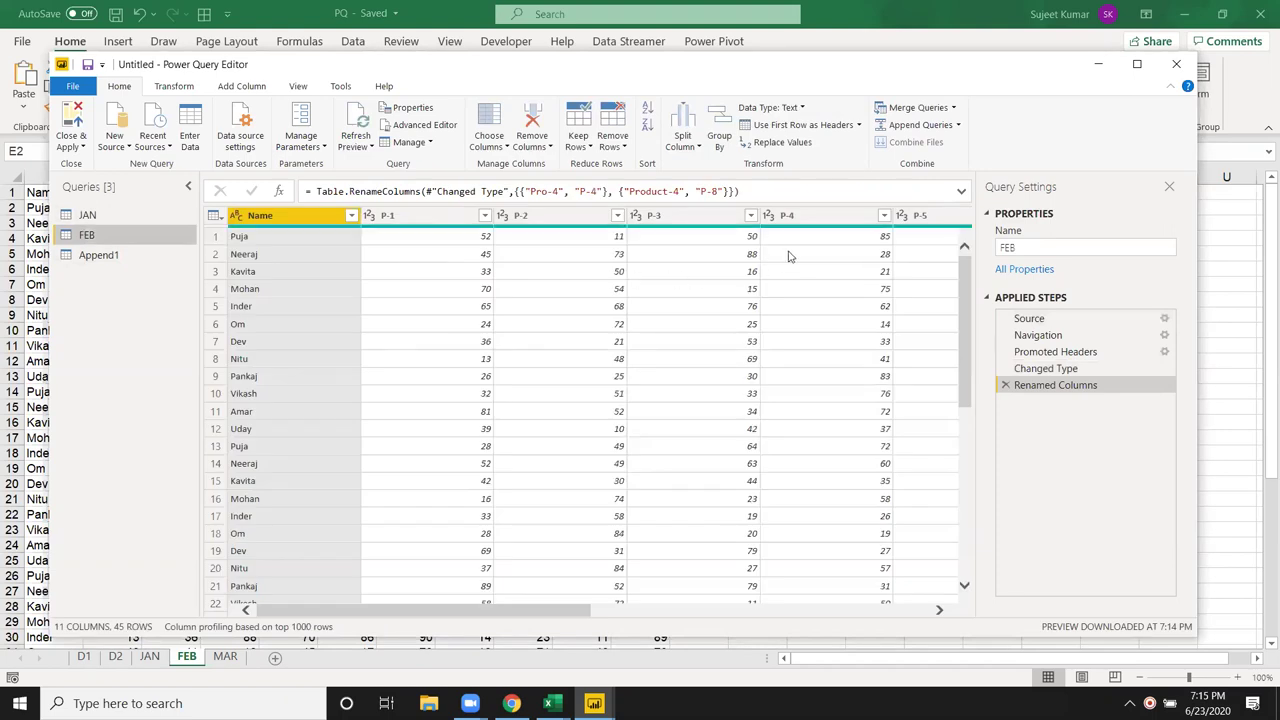
{"action": "left_click", "coordinate": [98, 256]}
{"action": "scroll", "coordinate": [371, 337], "scroll_direction": "down", "scroll_amount": 1}
{"action": "scroll", "coordinate": [371, 337], "scroll_direction": "down", "scroll_amount": 5}
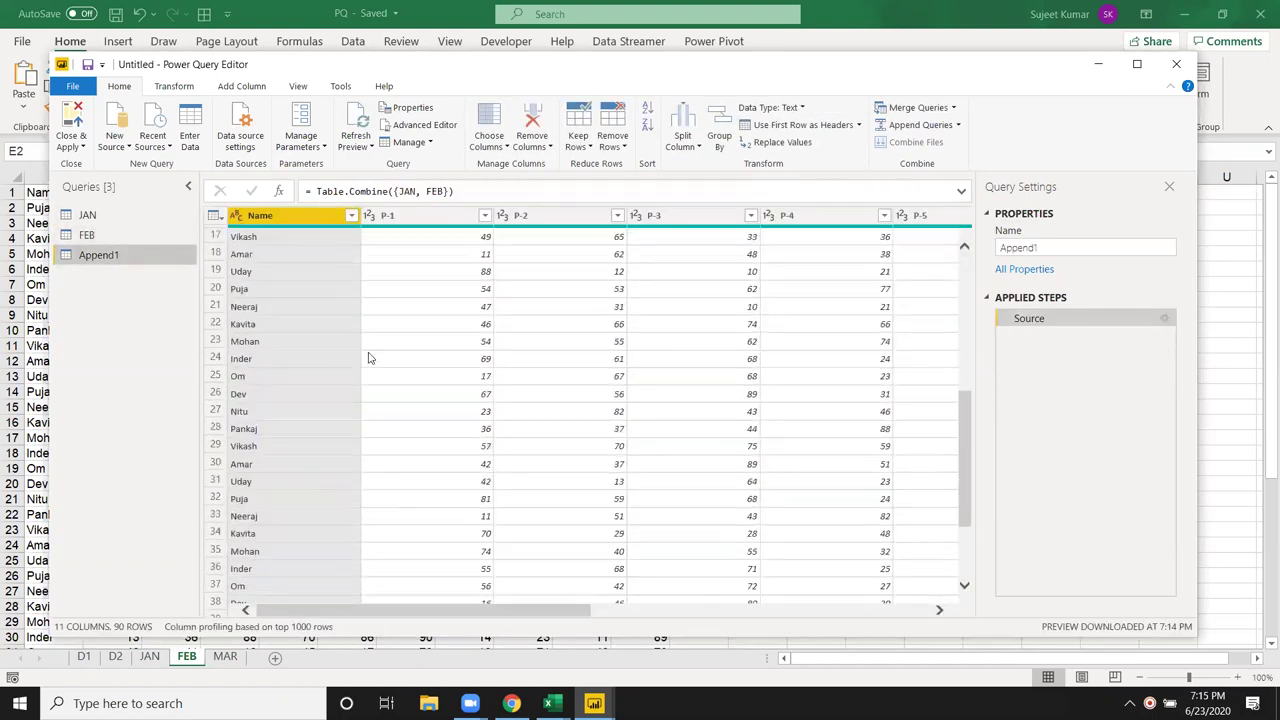
{"action": "scroll", "coordinate": [368, 350], "scroll_direction": "down", "scroll_amount": 4}
{"action": "scroll", "coordinate": [366, 369], "scroll_direction": "down", "scroll_amount": 3}
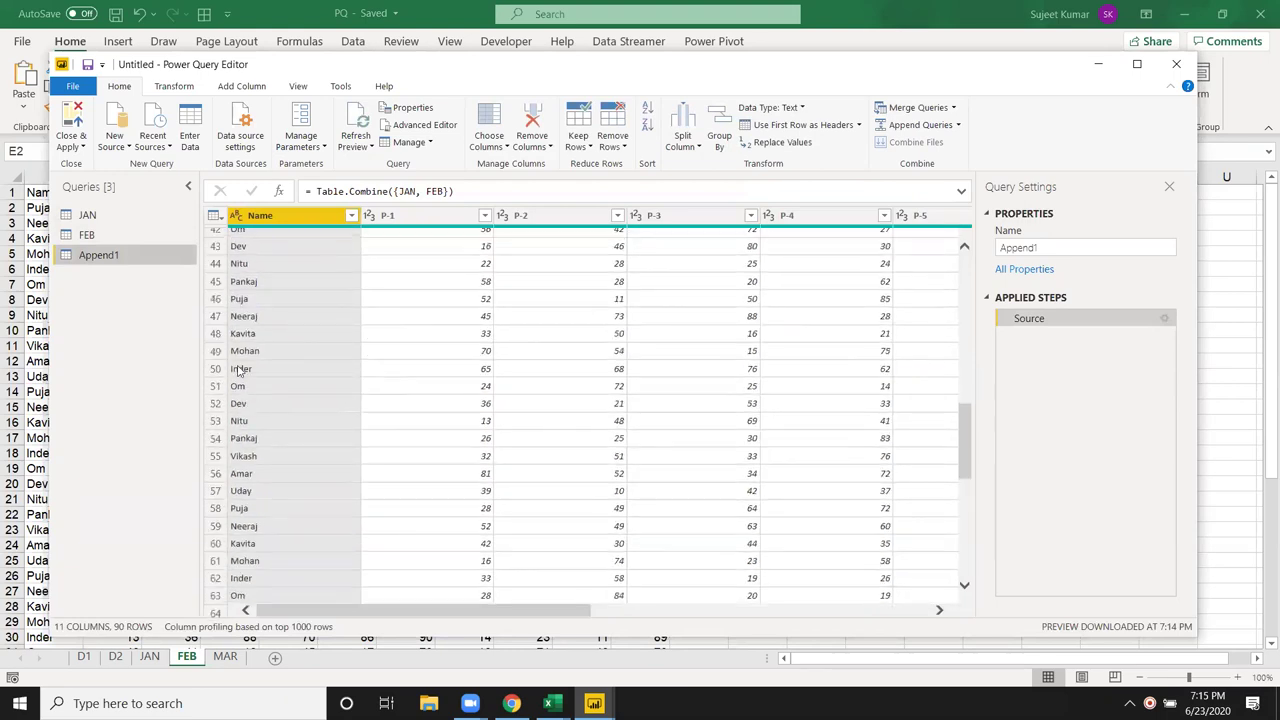
{"action": "left_click", "coordinate": [243, 286]}
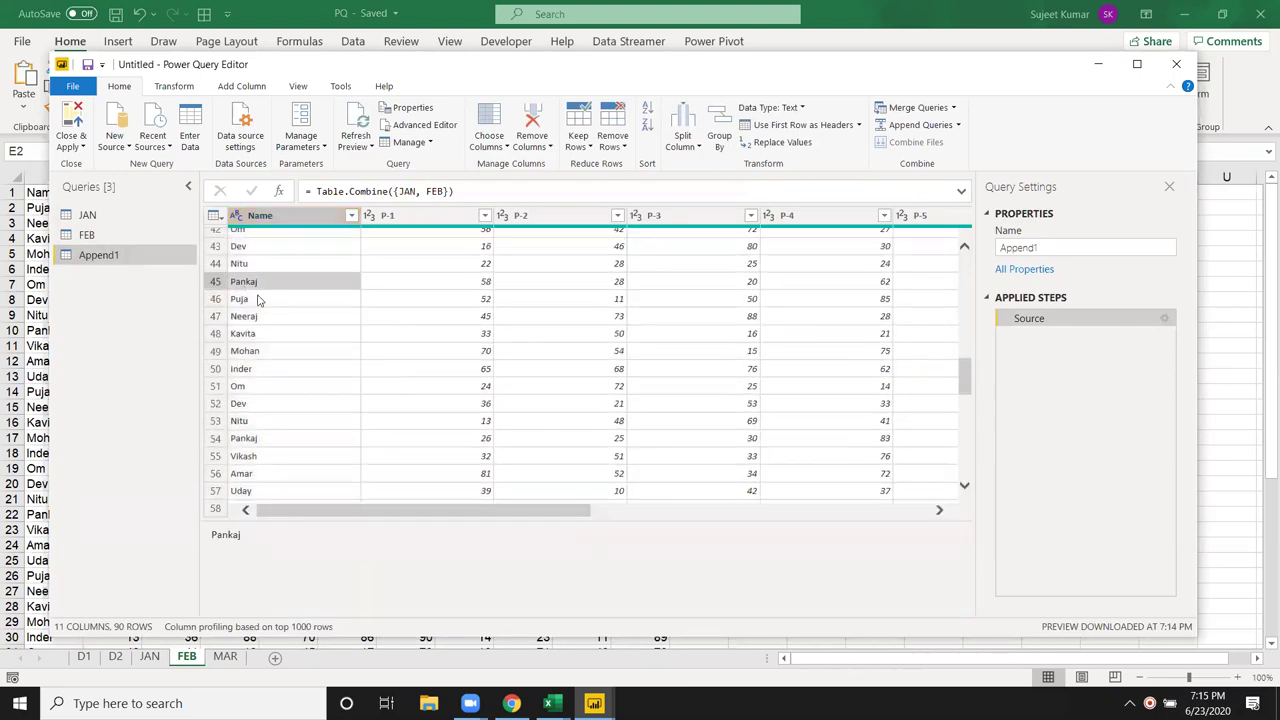
{"action": "left_click", "coordinate": [260, 300]}
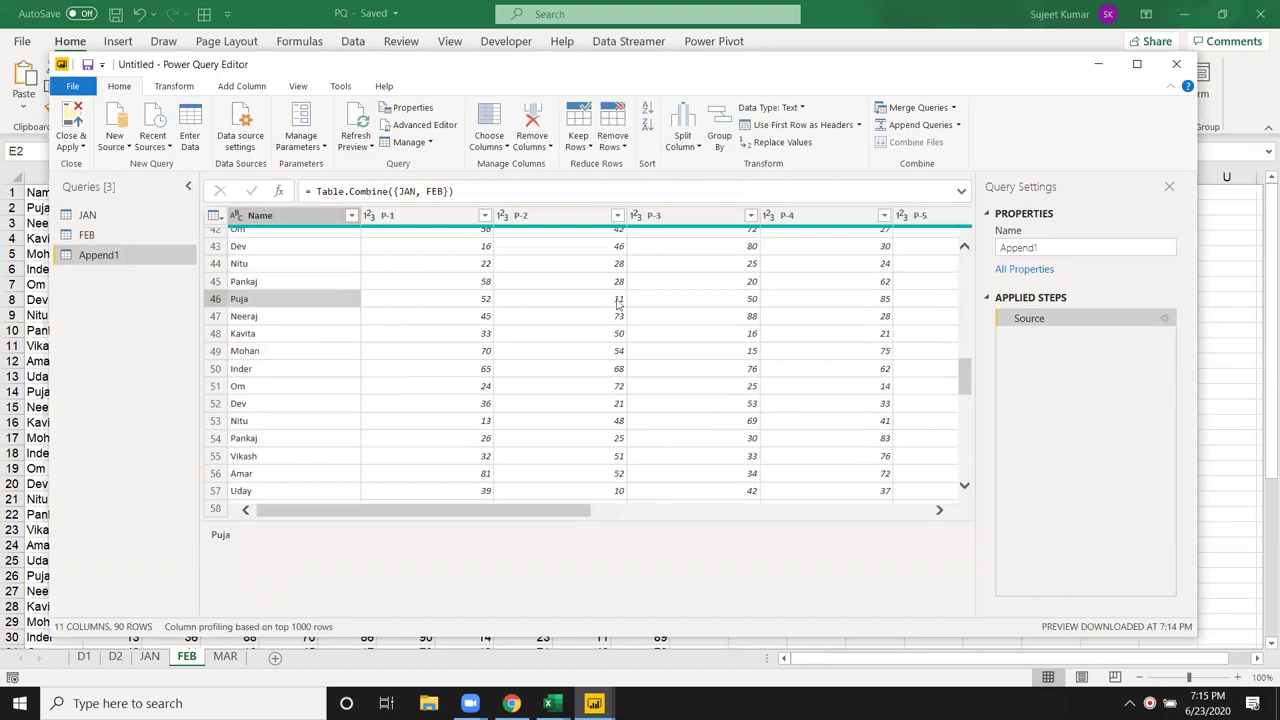
{"action": "left_click", "coordinate": [840, 300]}
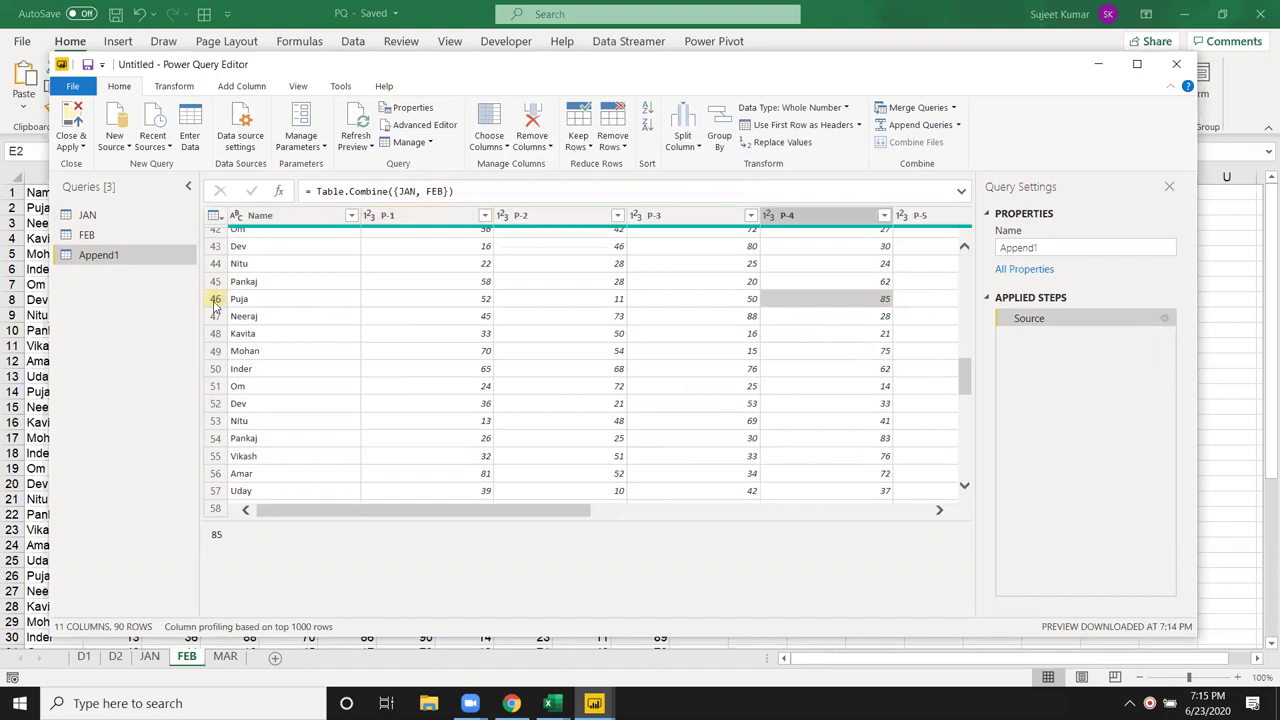
{"action": "left_click", "coordinate": [215, 302]}
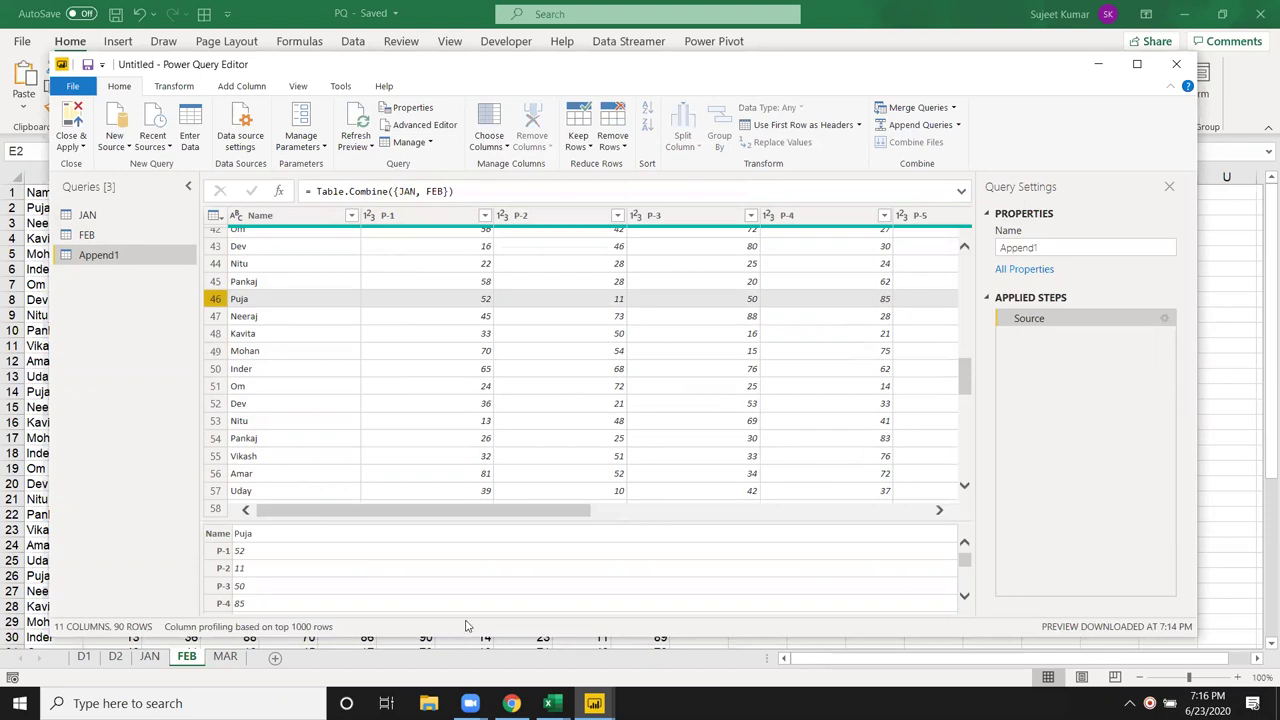
{"action": "mouse_move", "coordinate": [305, 515]}
{"action": "left_mouse_down"}
{"action": "mouse_move", "coordinate": [657, 531]}
{"action": "mouse_move", "coordinate": [345, 508]}
{"action": "left_mouse_up"}
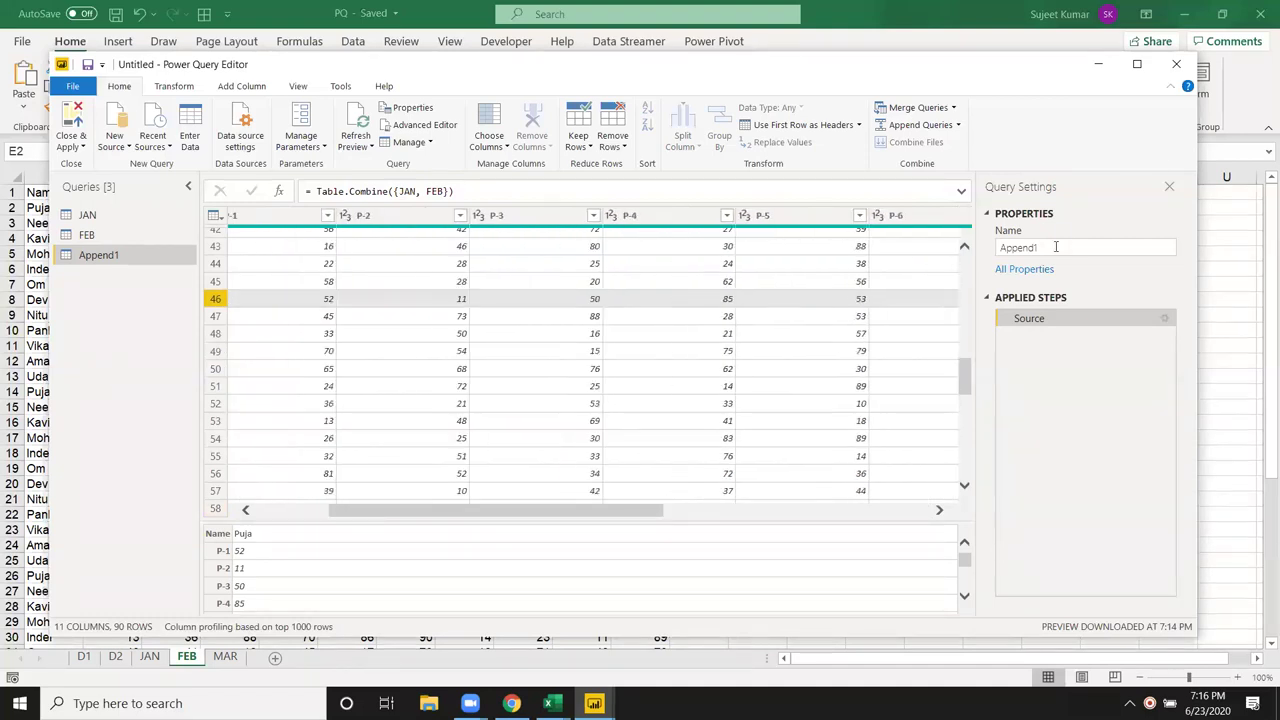
{"action": "left_click", "coordinate": [175, 86]}
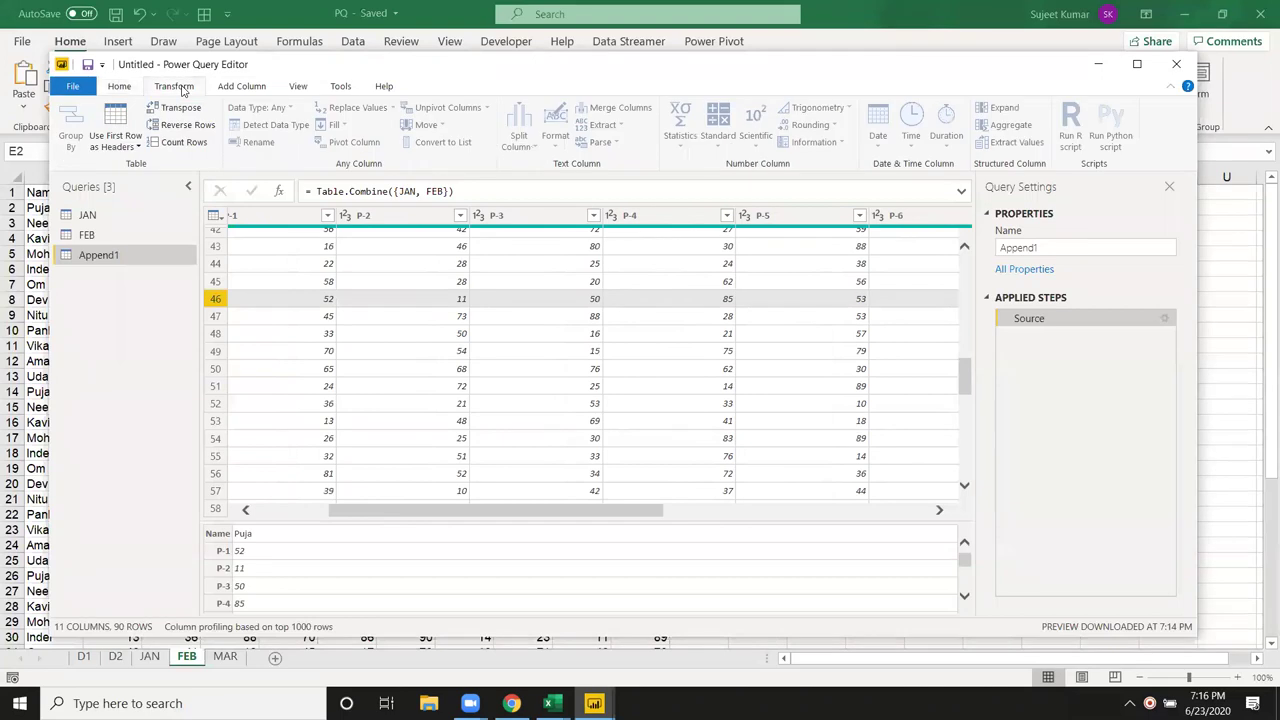
{"action": "left_click", "coordinate": [126, 90]}
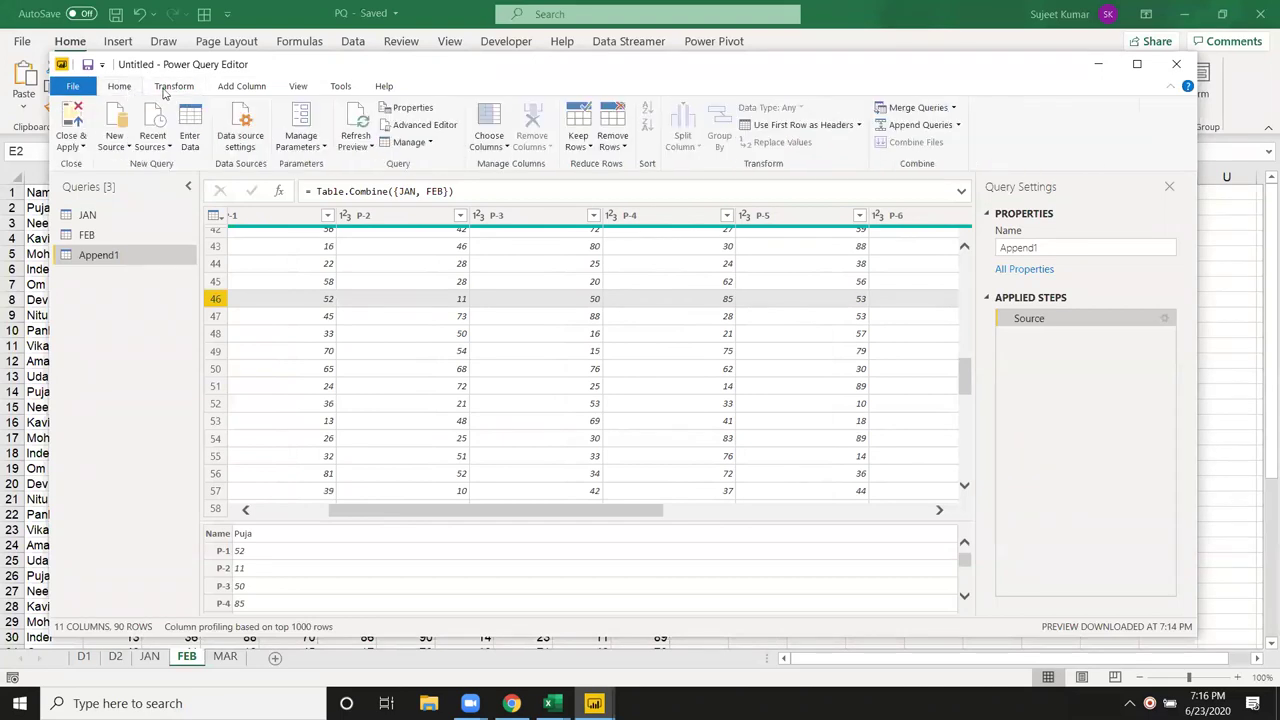
{"action": "left_click", "coordinate": [166, 92]}
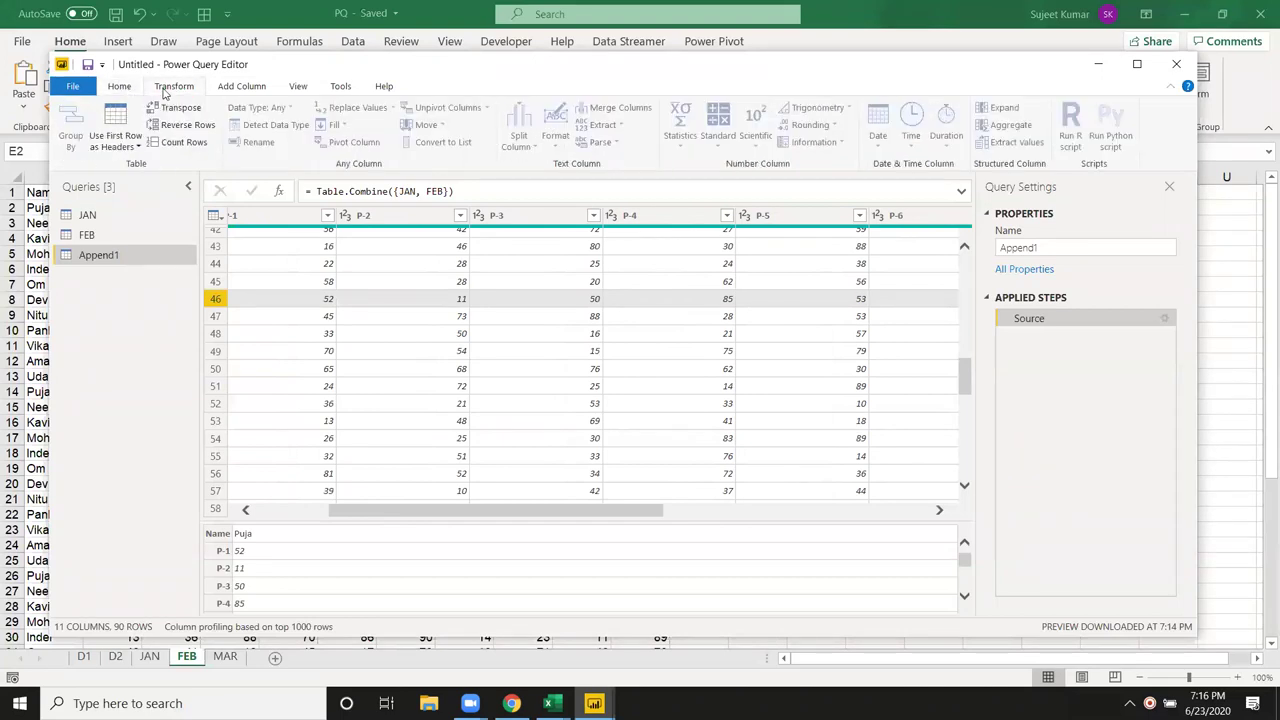
{"action": "left_click", "coordinate": [241, 88]}
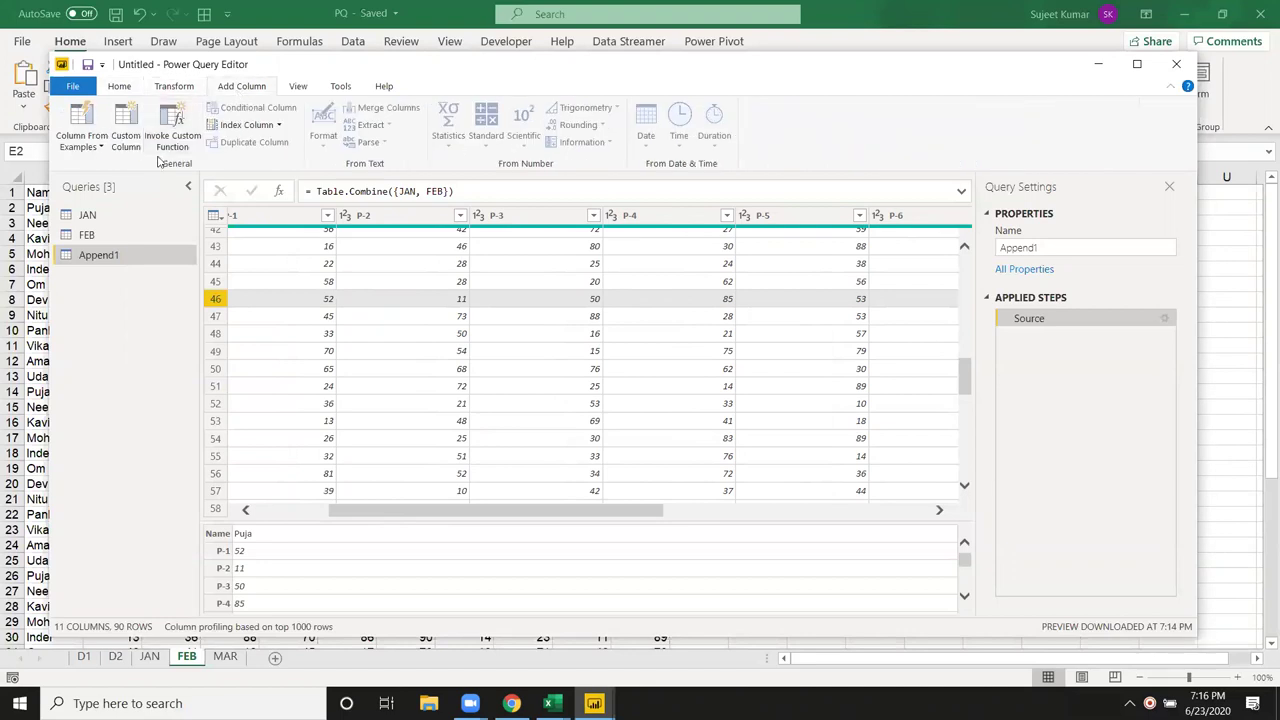
Step: Close the Power Query Editor, applying the changes, then show the desktop with Win+D
{"action": "left_click", "coordinate": [1180, 65]}
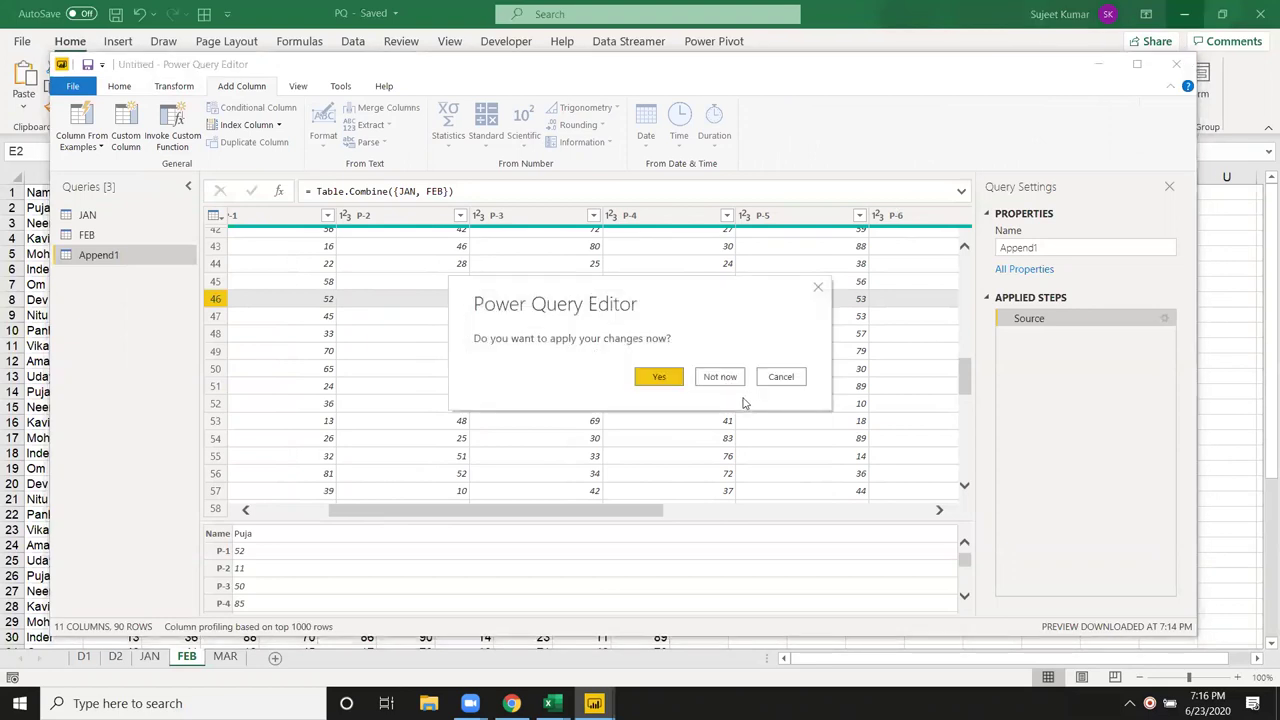
{"action": "left_click", "coordinate": [720, 380]}
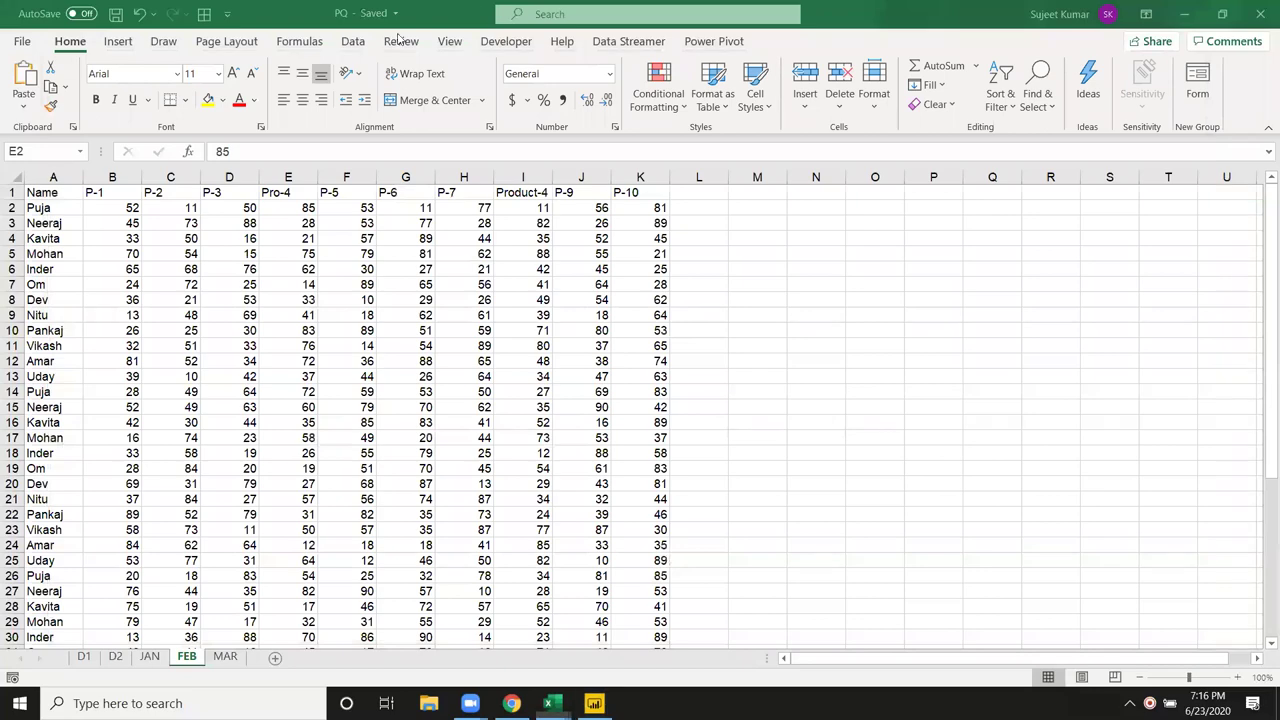
{"action": "key", "text": "super+d"}
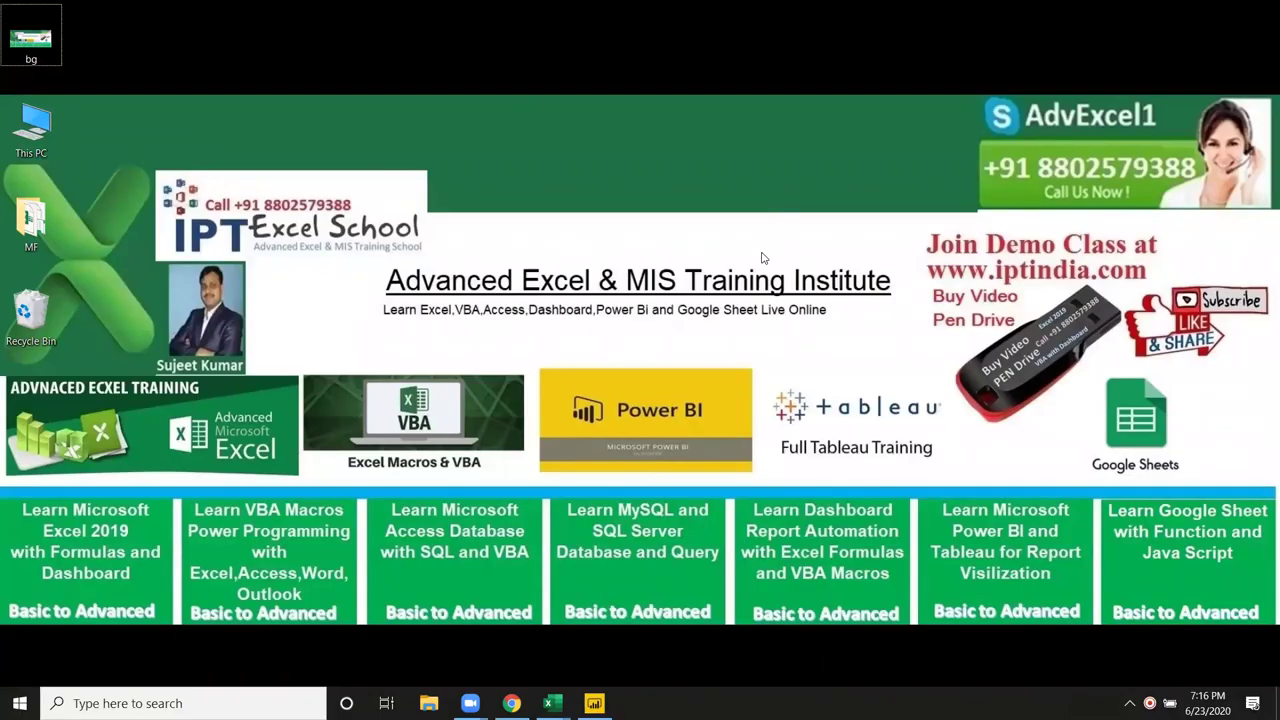
{"action": "left_click", "coordinate": [666, 315]}
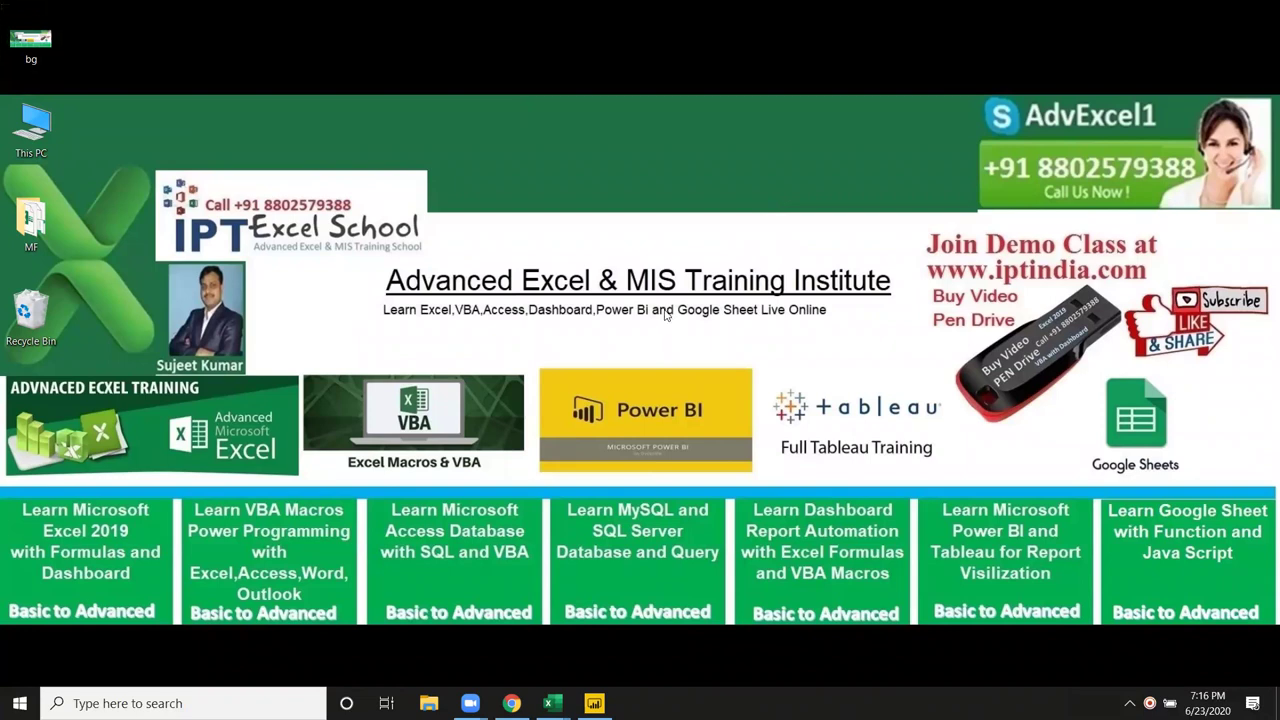